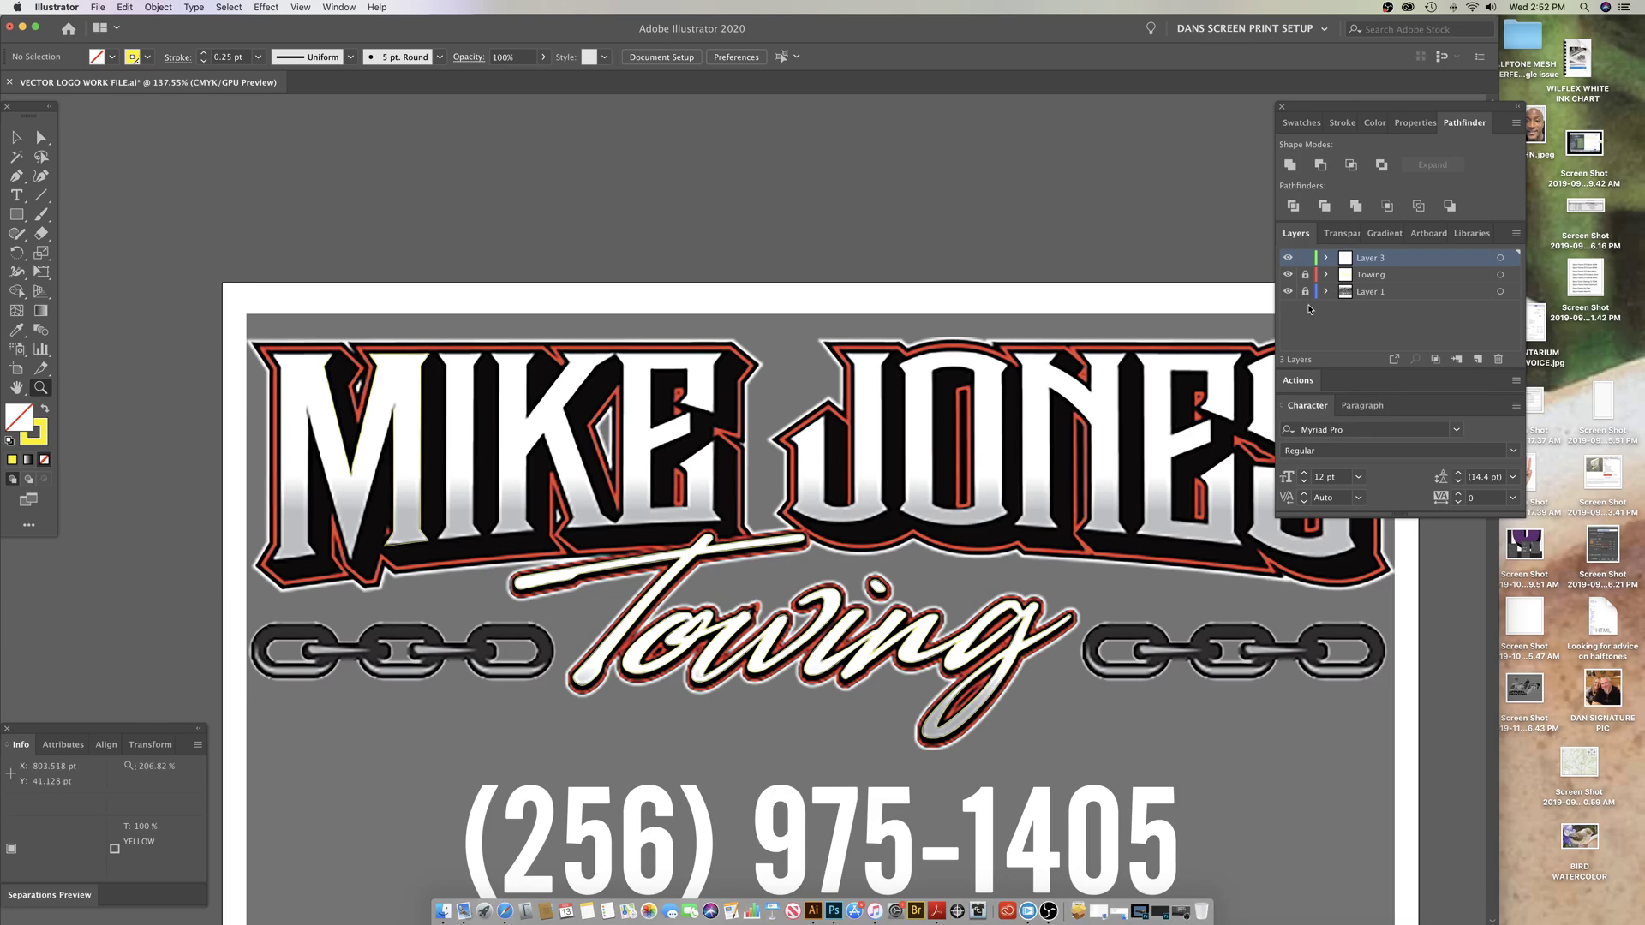
Step: Hide Layer 3 and Layer 1 and display the Towing layer's artwork as outlines
left_click(1289, 258)
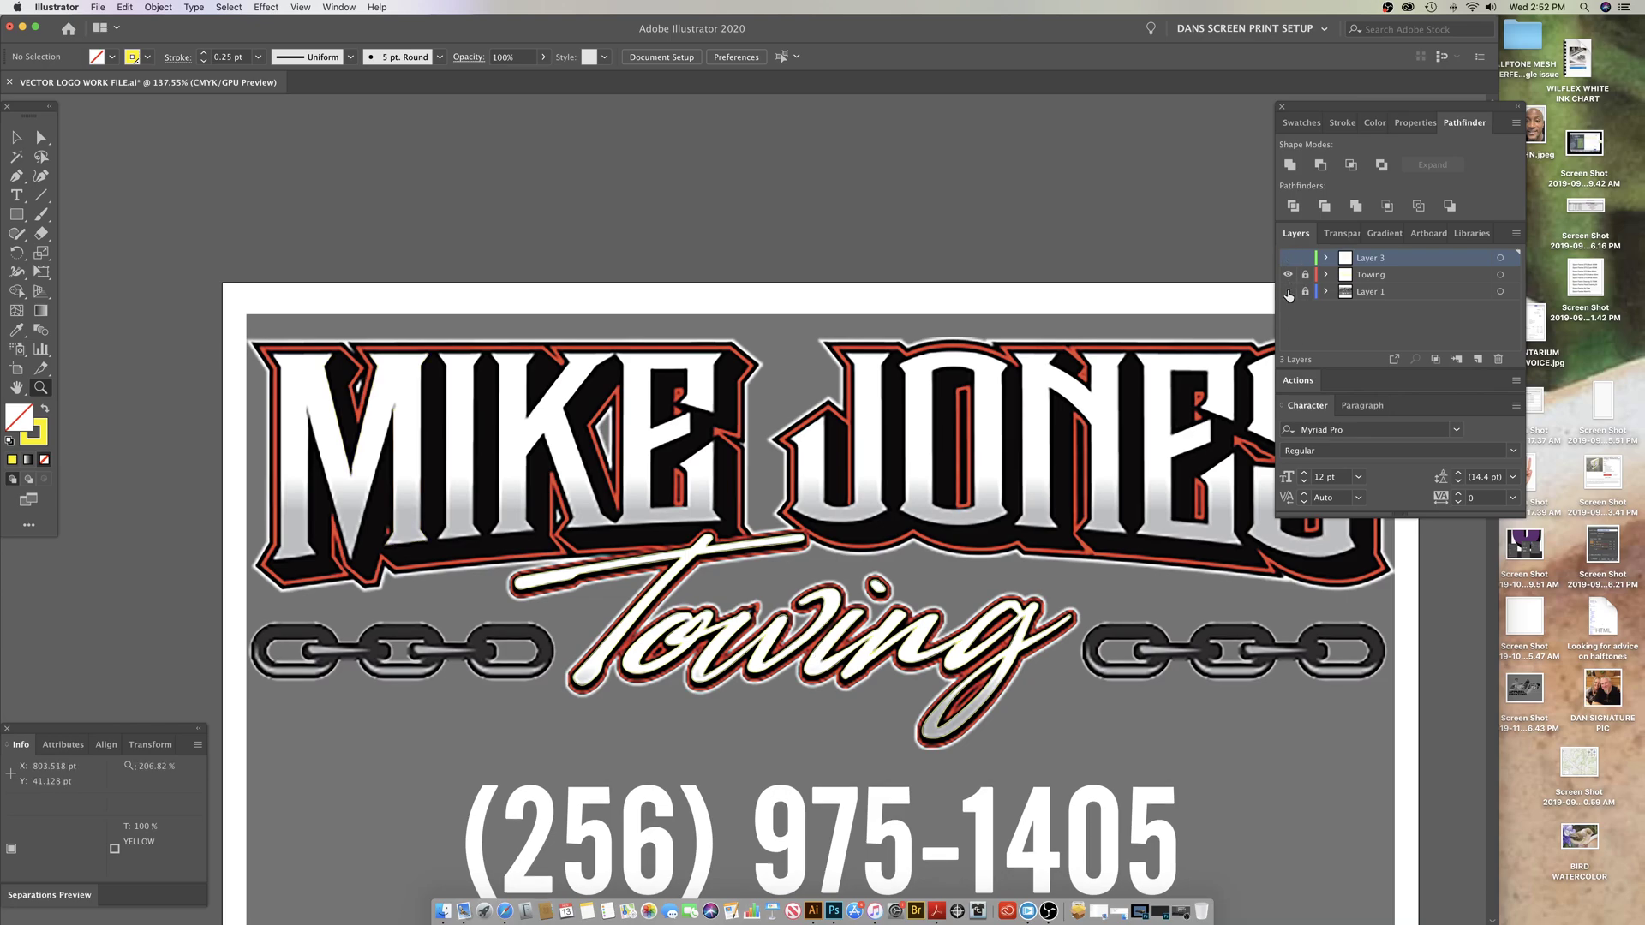
left_click(1288, 292)
key("super+y")
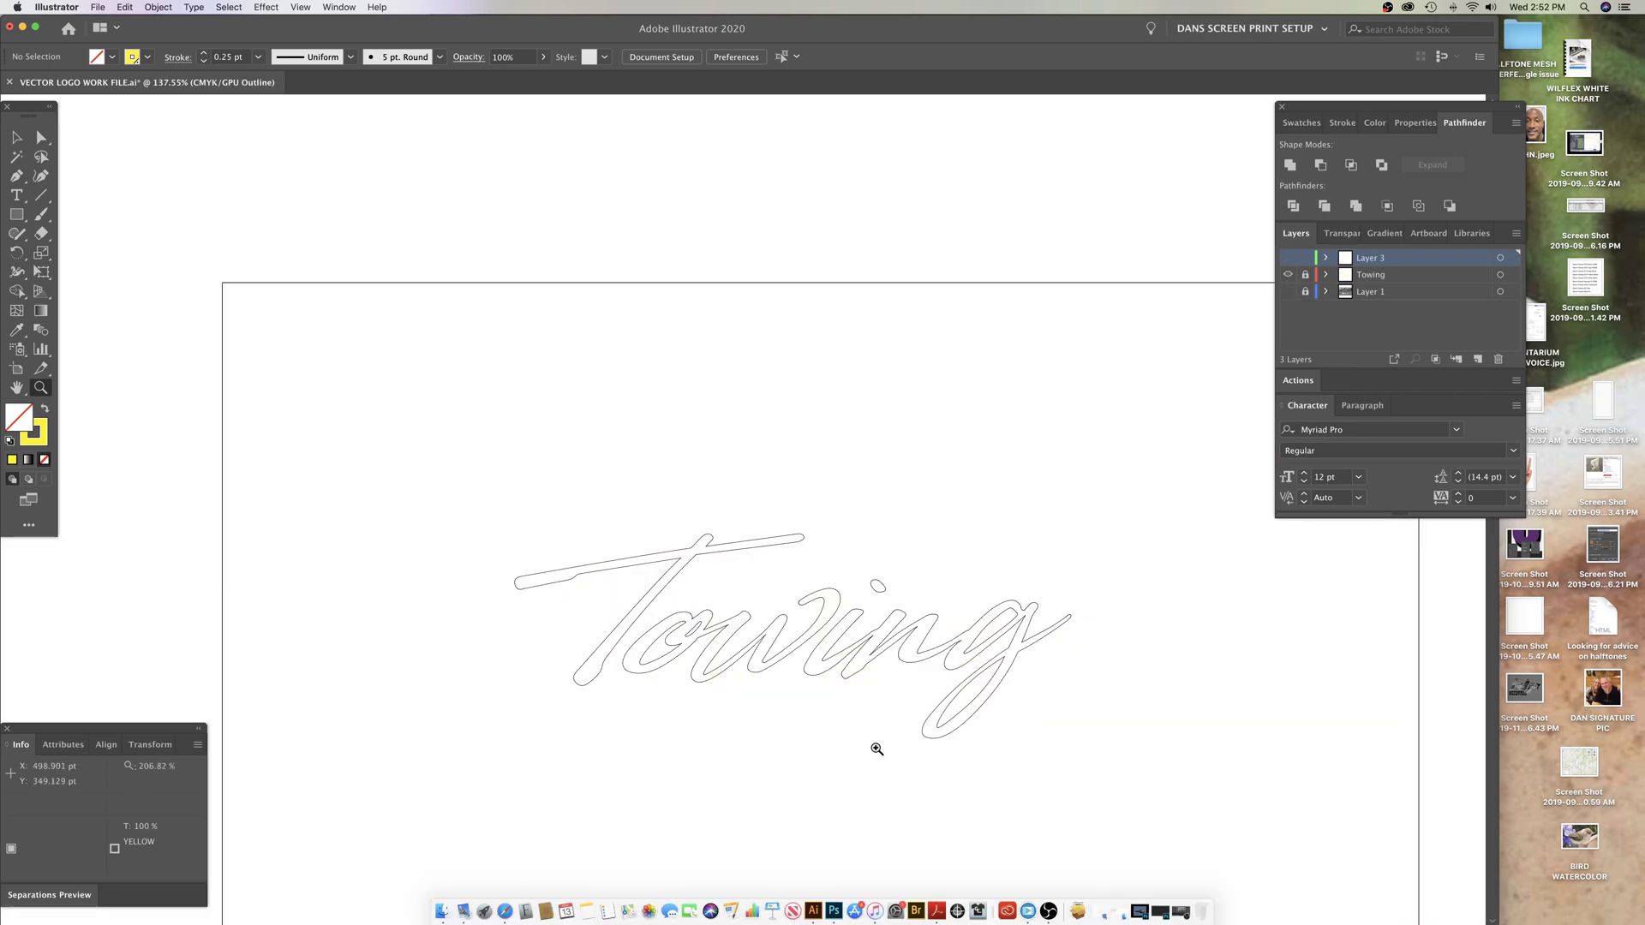
Step: Examine the outline paths of the Towing script up close, including the curves and junctions of its letters
left_click(879, 695)
left_click(874, 690)
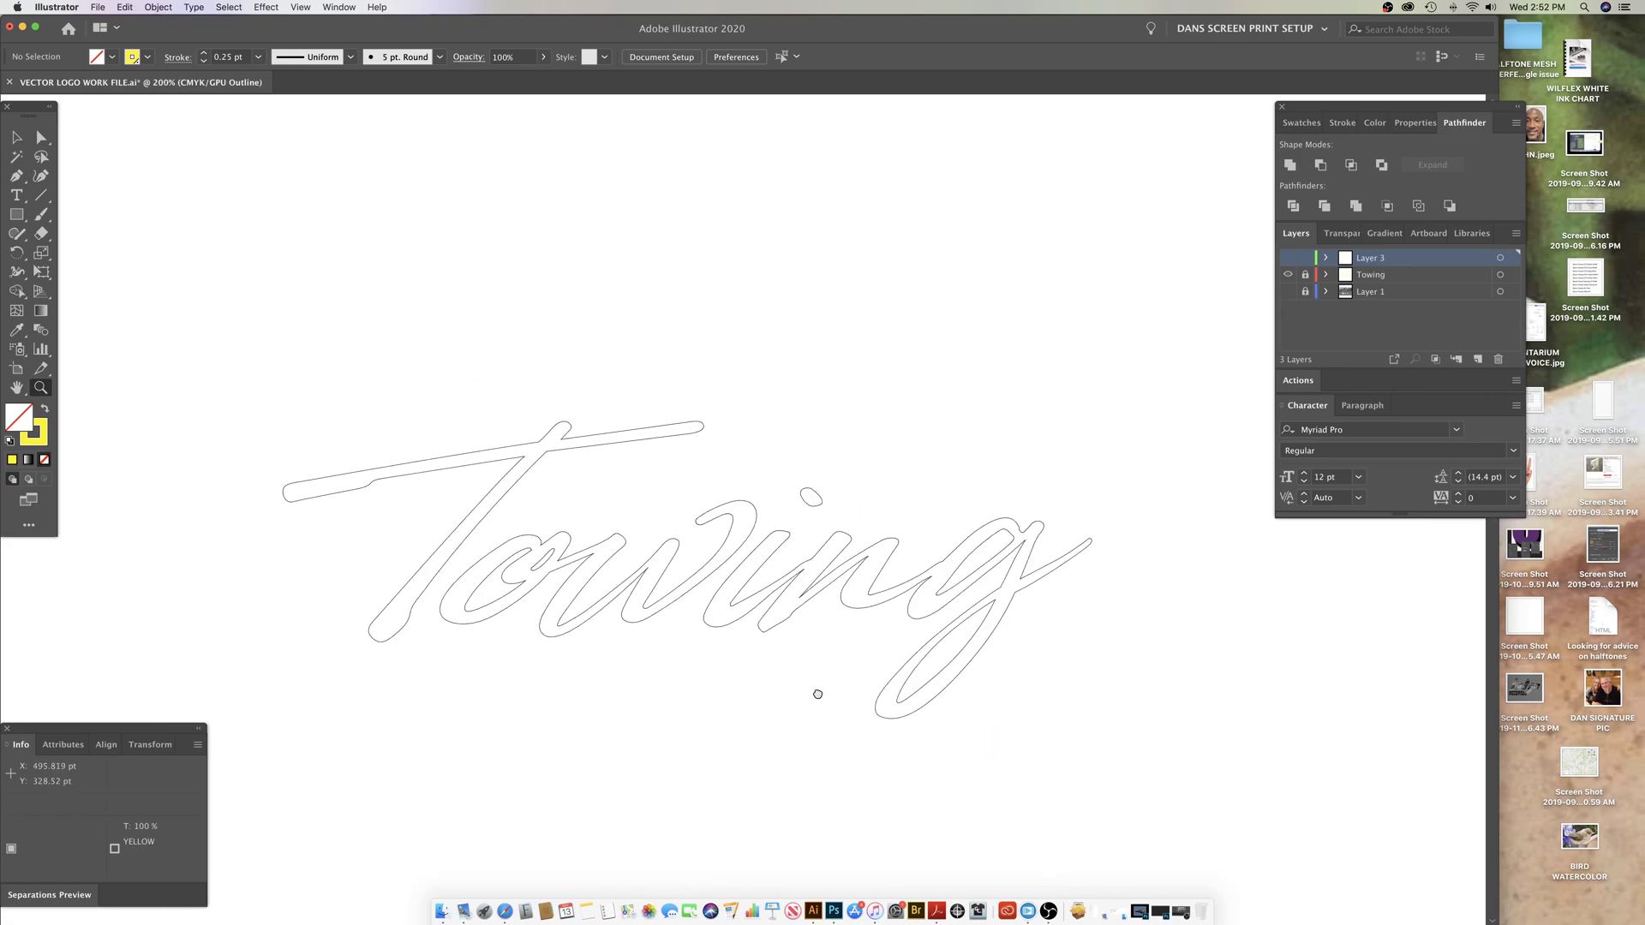
scroll(788, 687, "up", 2)
scroll(788, 687, "left", 2)
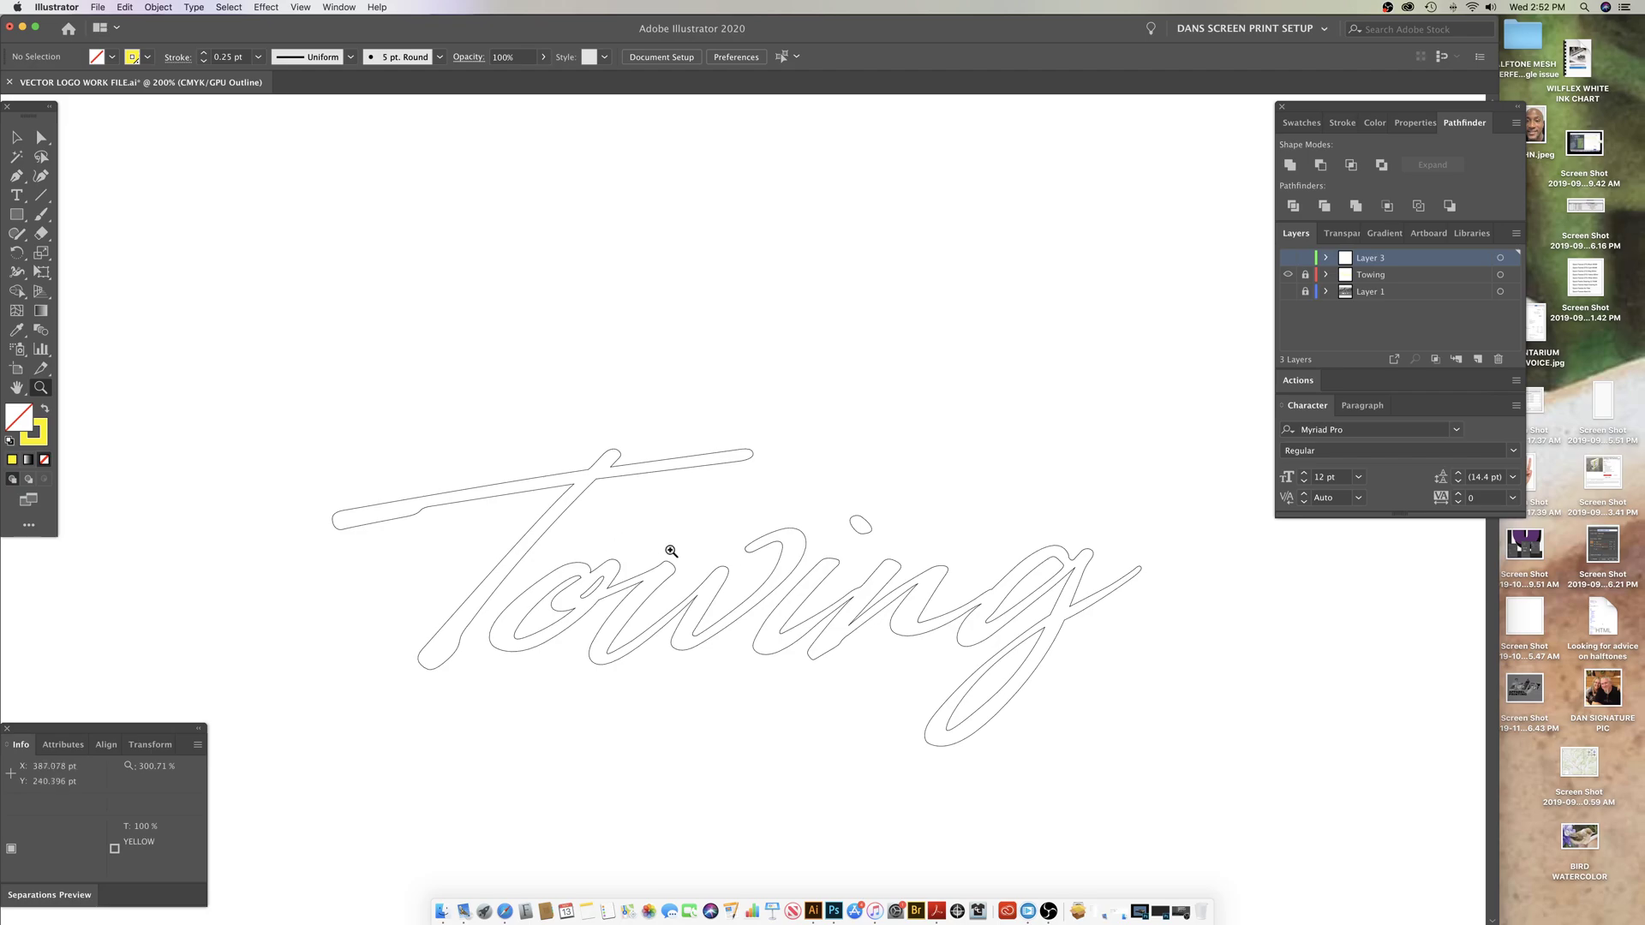
left_click(1044, 644)
left_click(745, 511)
left_click(663, 540)
left_click_drag(790, 465, 823, 499)
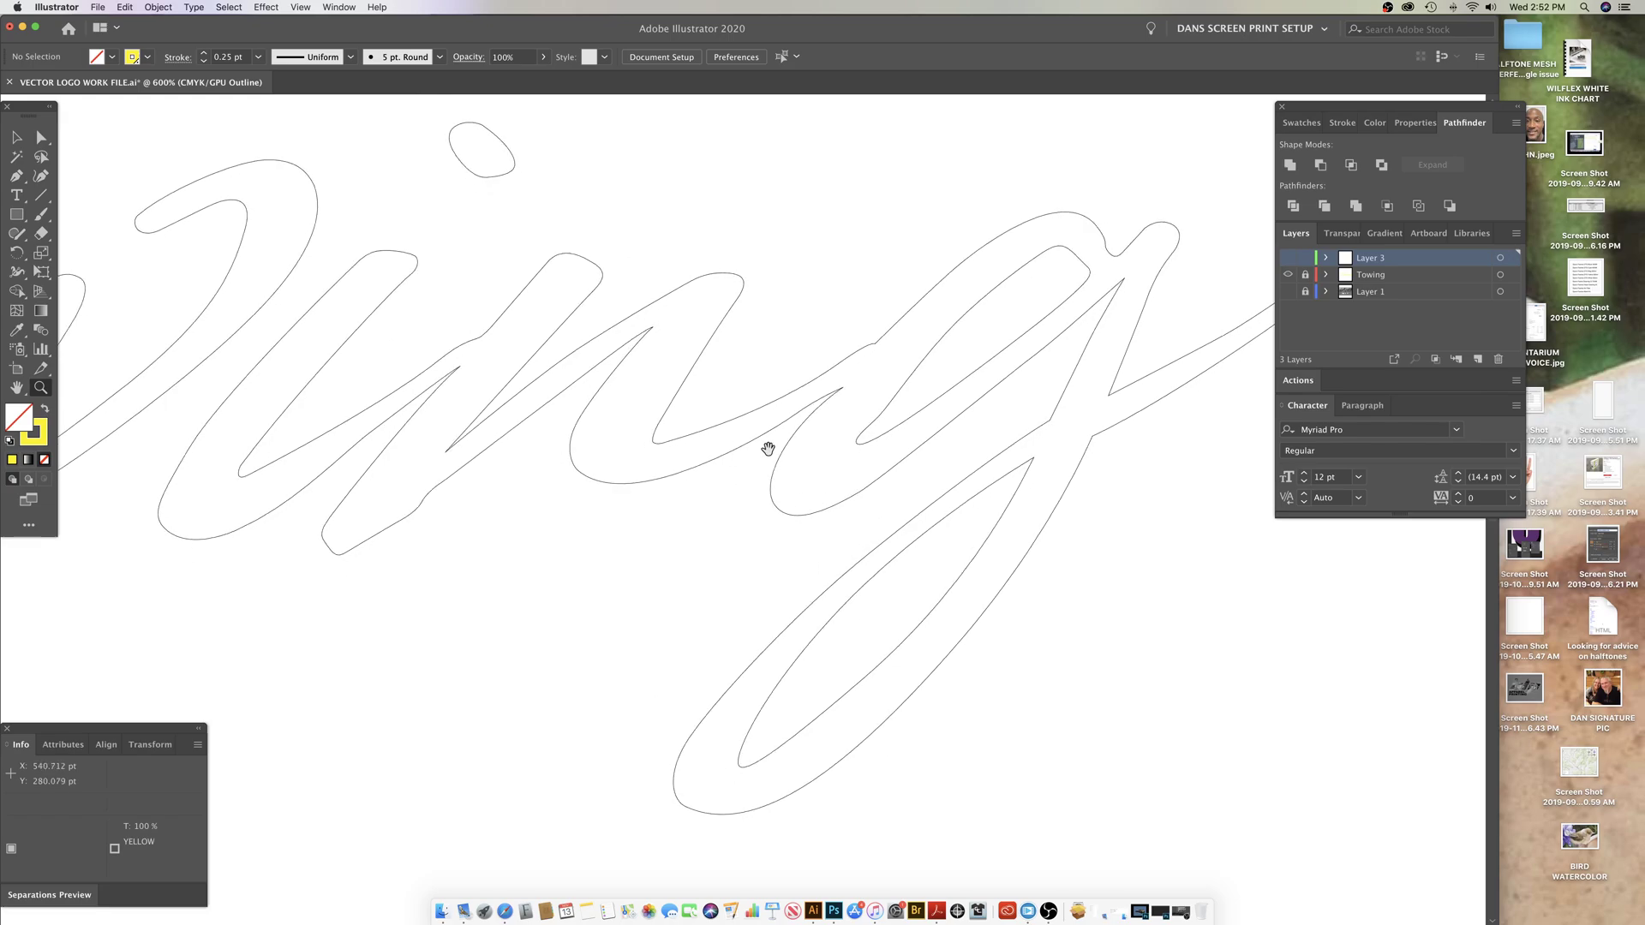
left_click_drag(969, 375, 840, 481)
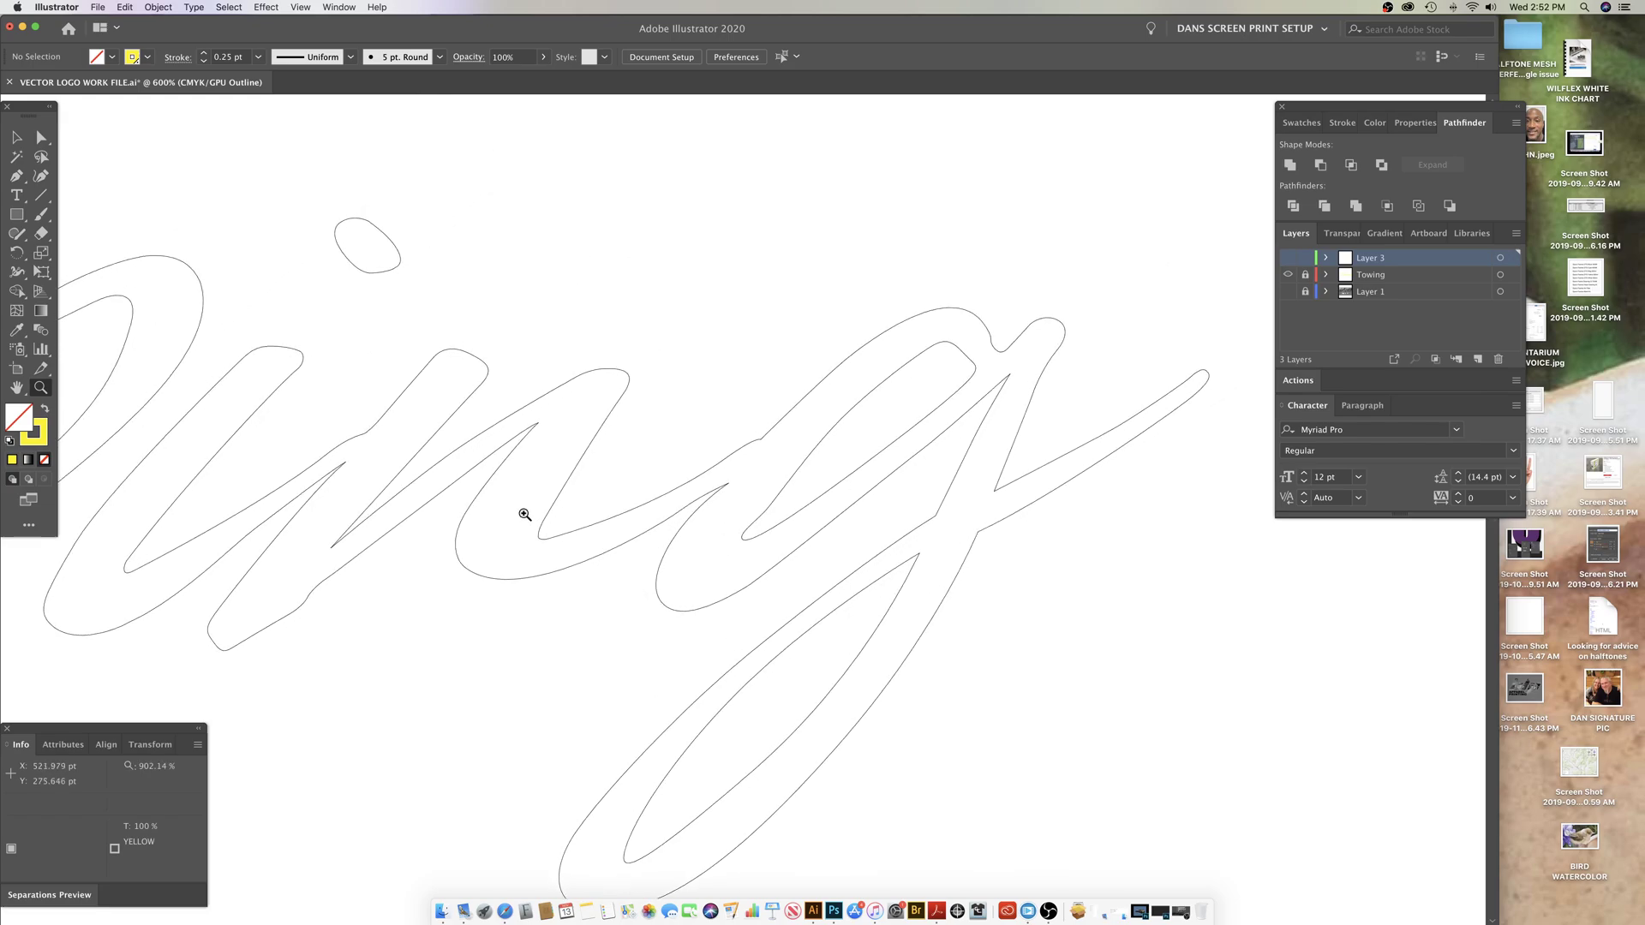
left_click_drag(458, 520, 814, 514)
mouse_move(588, 514)
left_mouse_down()
mouse_move(1134, 547)
mouse_move(593, 513)
left_mouse_up()
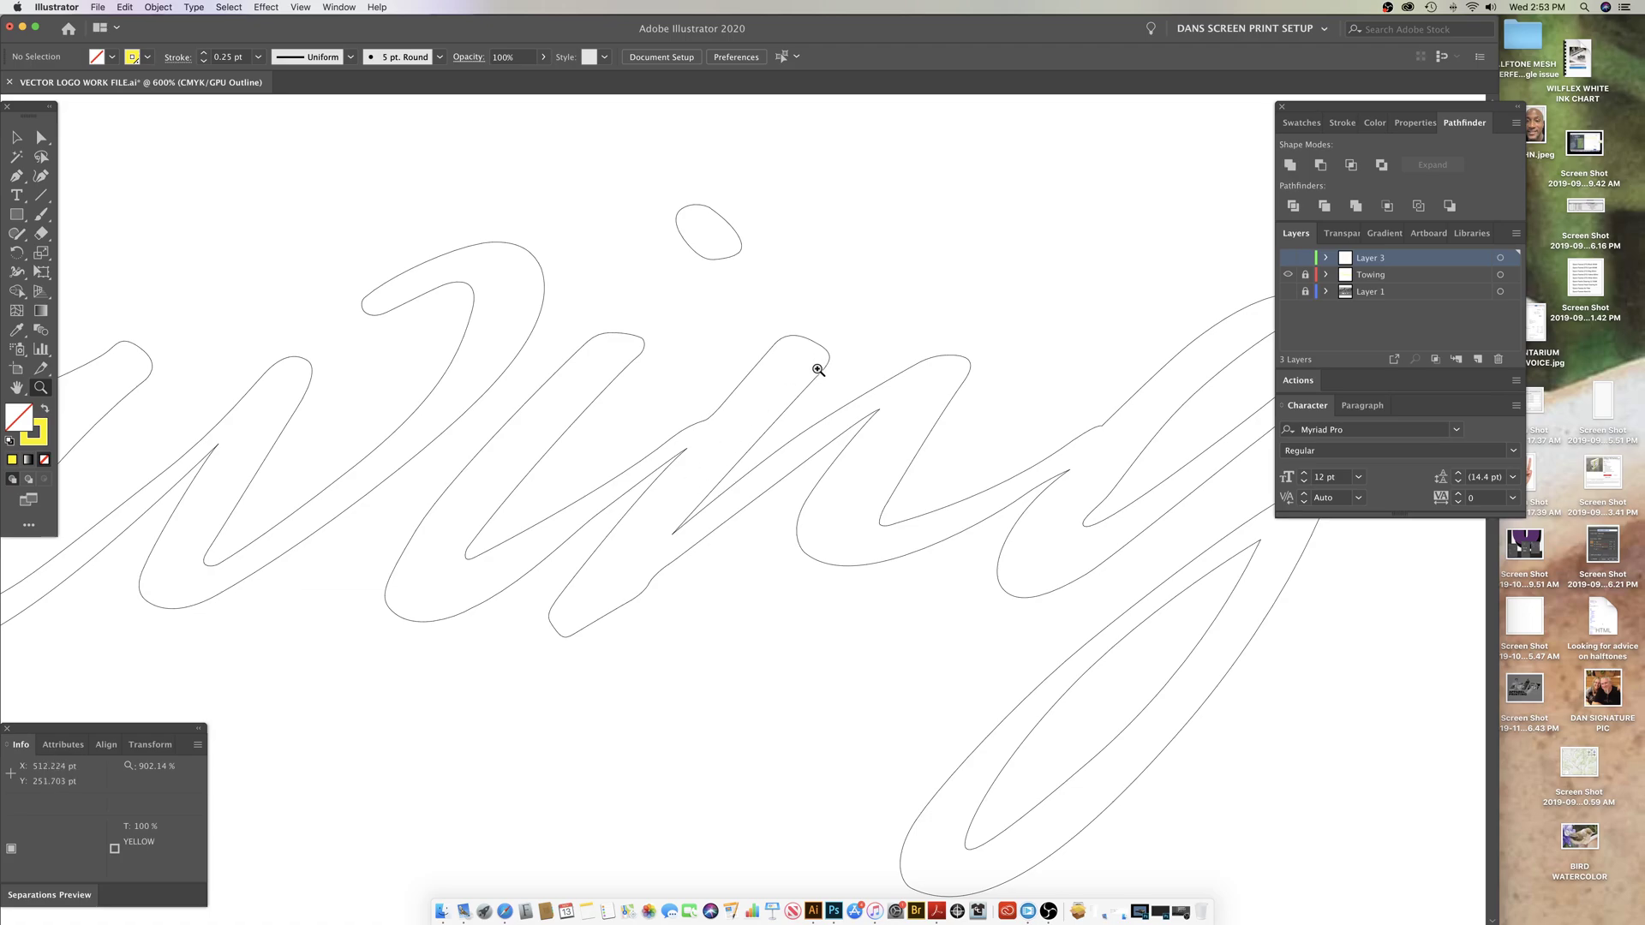
left_click_drag(732, 423, 771, 348)
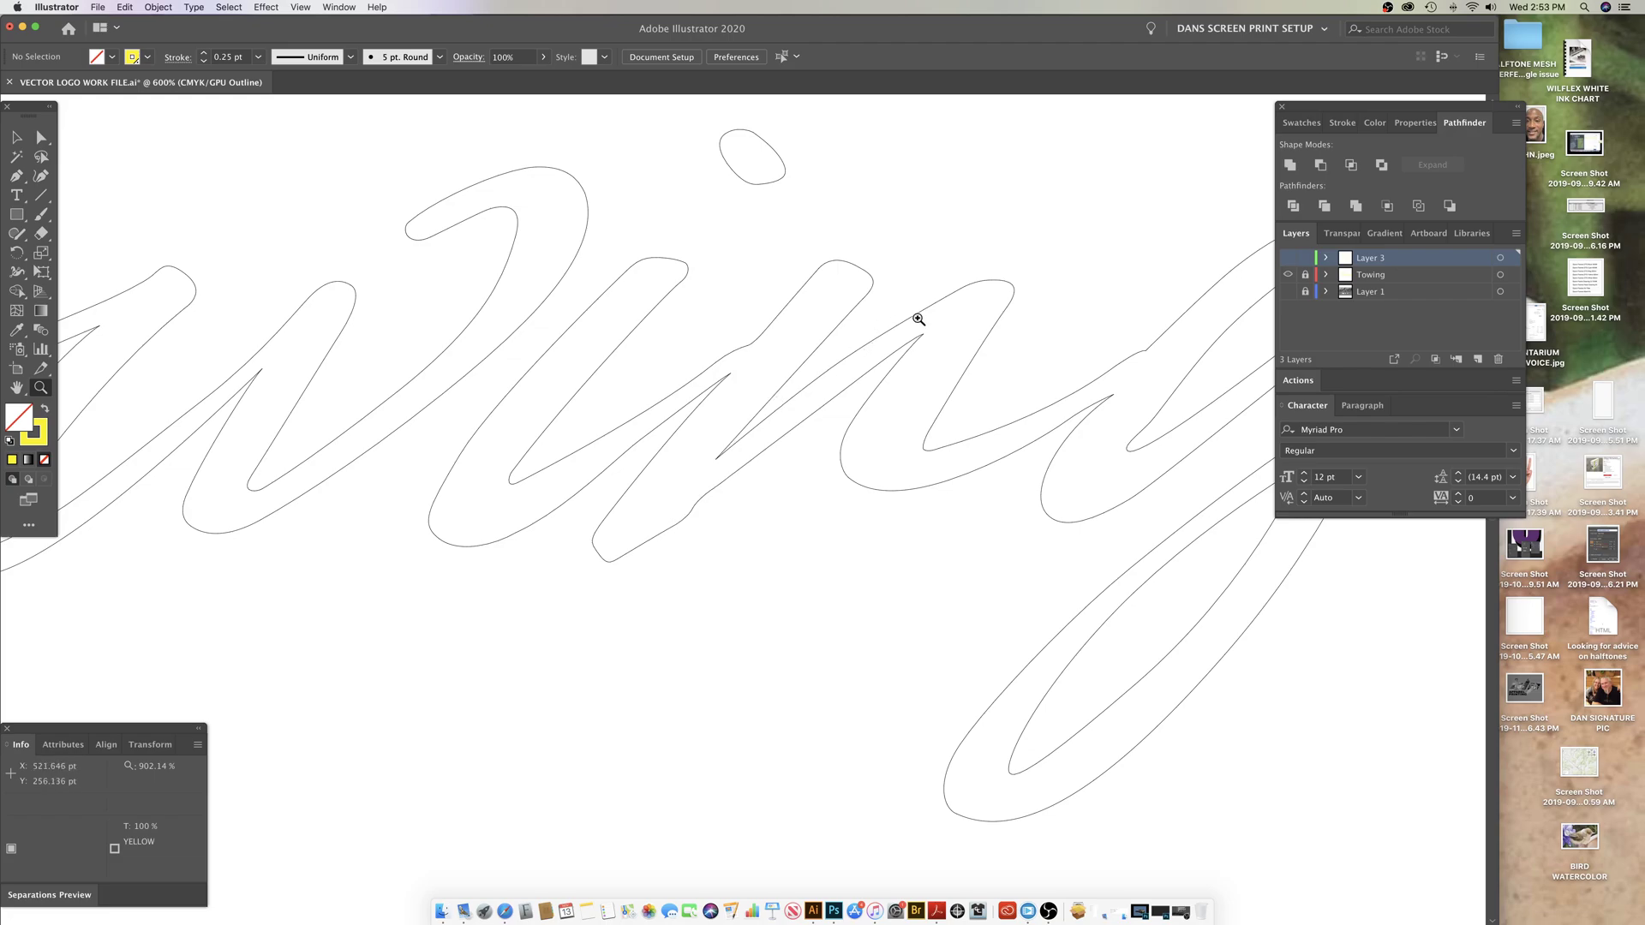
scroll(968, 334, "right", 5)
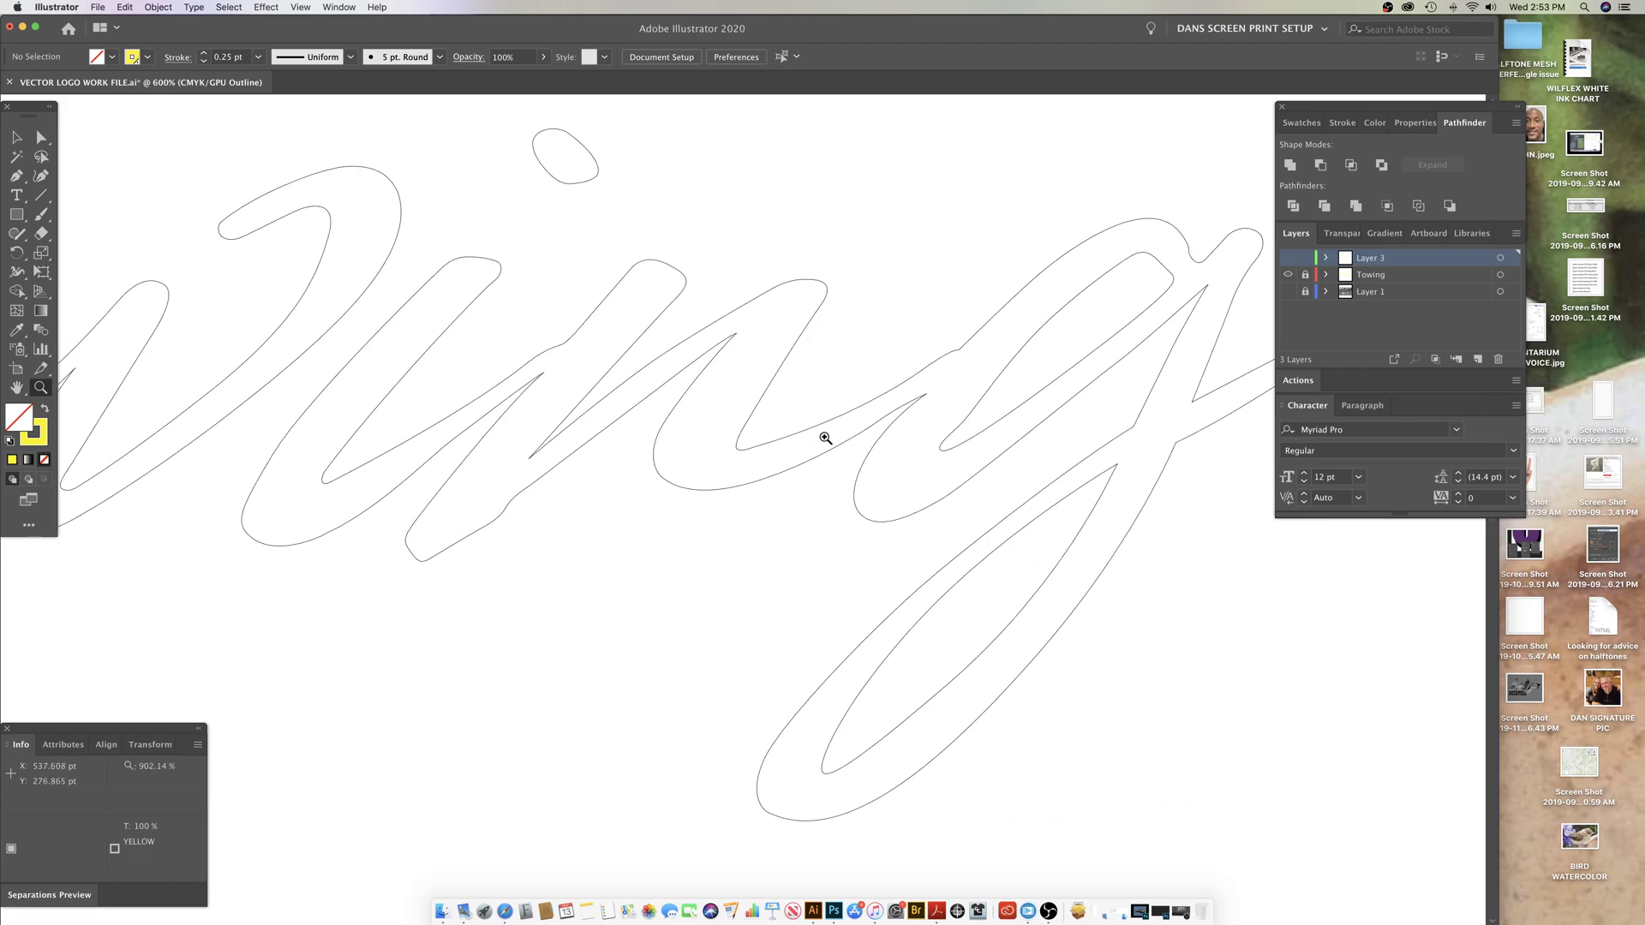
scroll(926, 391, "right", 2)
scroll(926, 391, "up", 1)
left_click(863, 475, "alt")
left_click(863, 475, "alt")
left_click_drag(729, 515, 1037, 534)
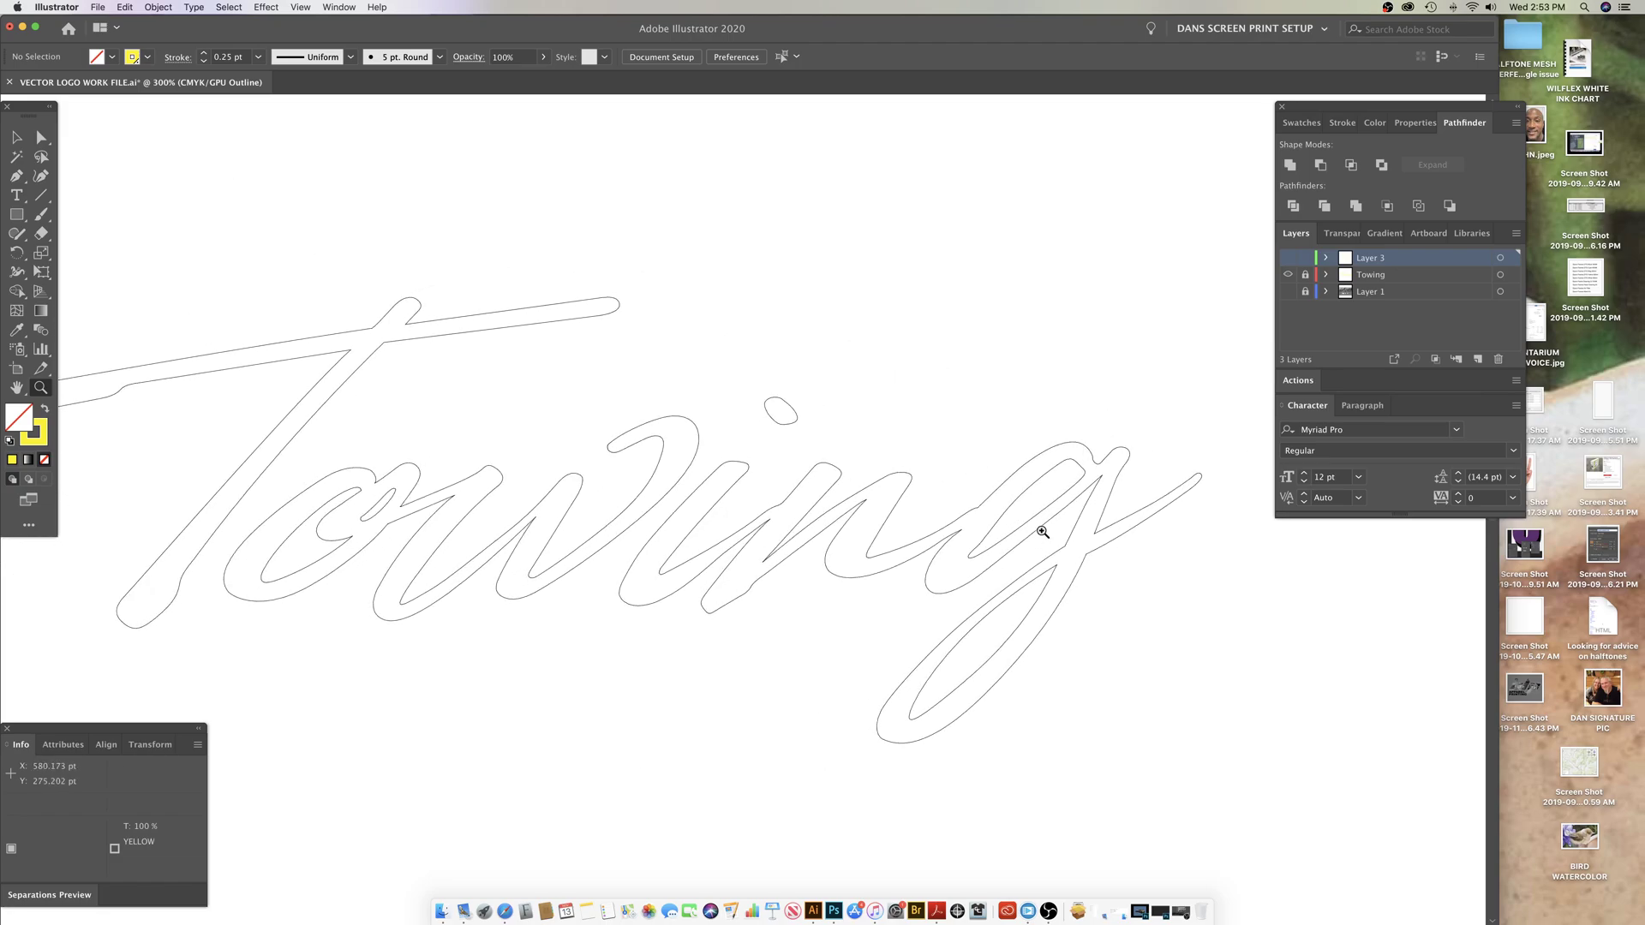
Step: Show Layer 1 and Layer 3 again and return the artwork to preview display
left_click(1287, 292)
key("super+y")
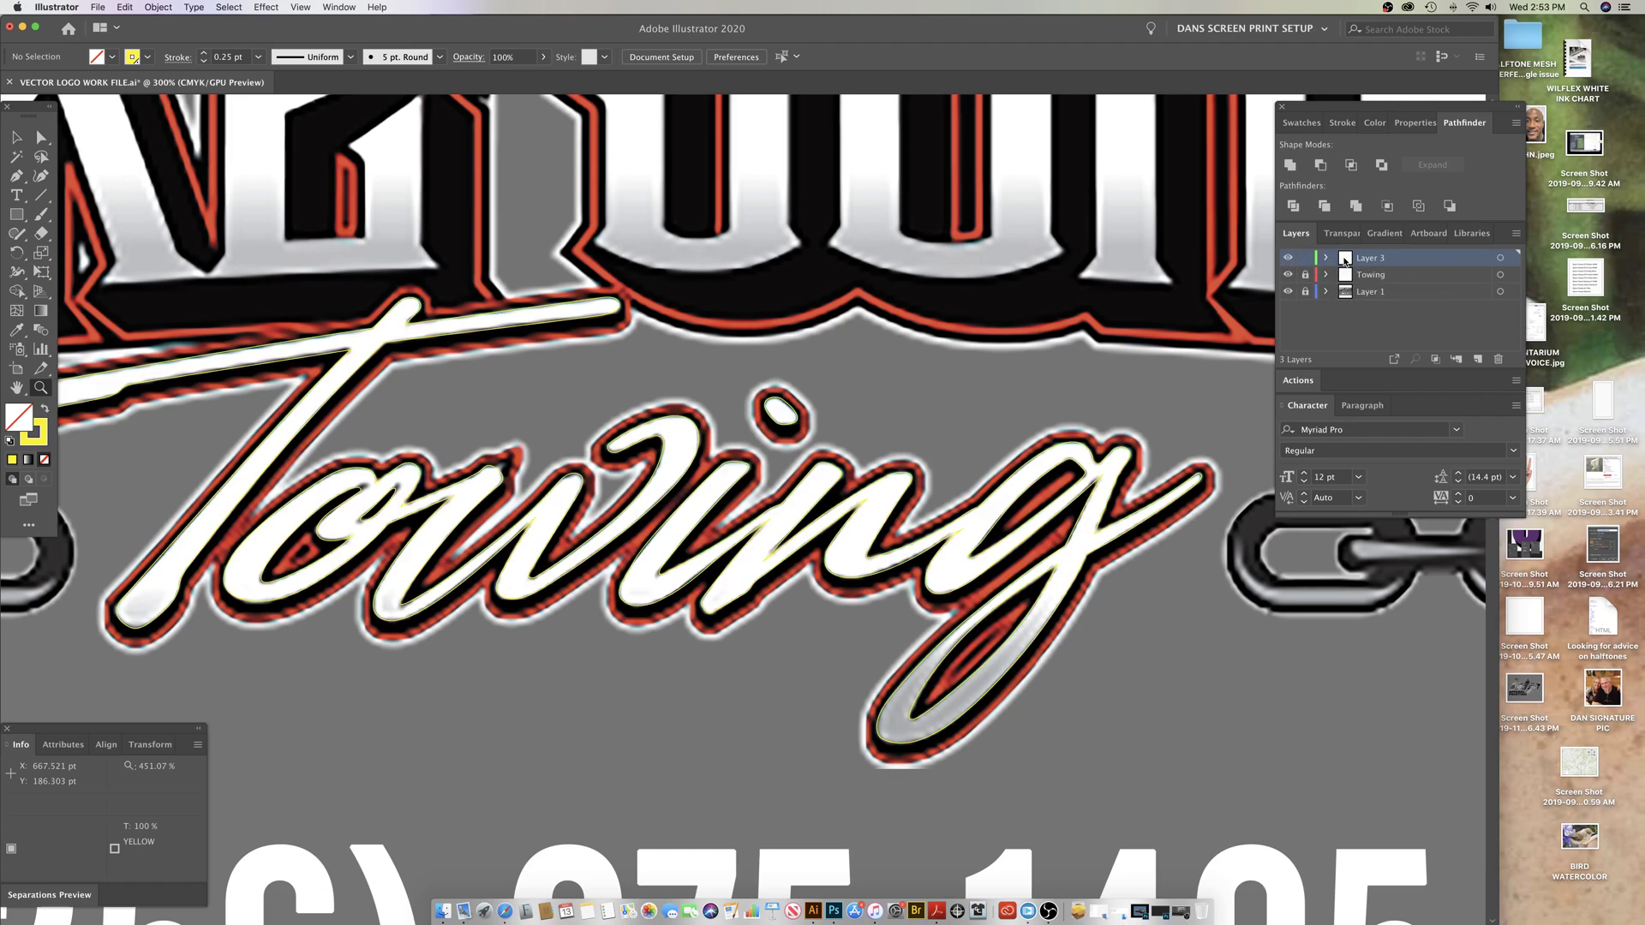
Step: Continue the M's open path with the Pen tool through its bottom centre point, up to the inner notch and down the left leg
scroll(600, 428, "left", 10)
scroll(599, 429, "up", 4)
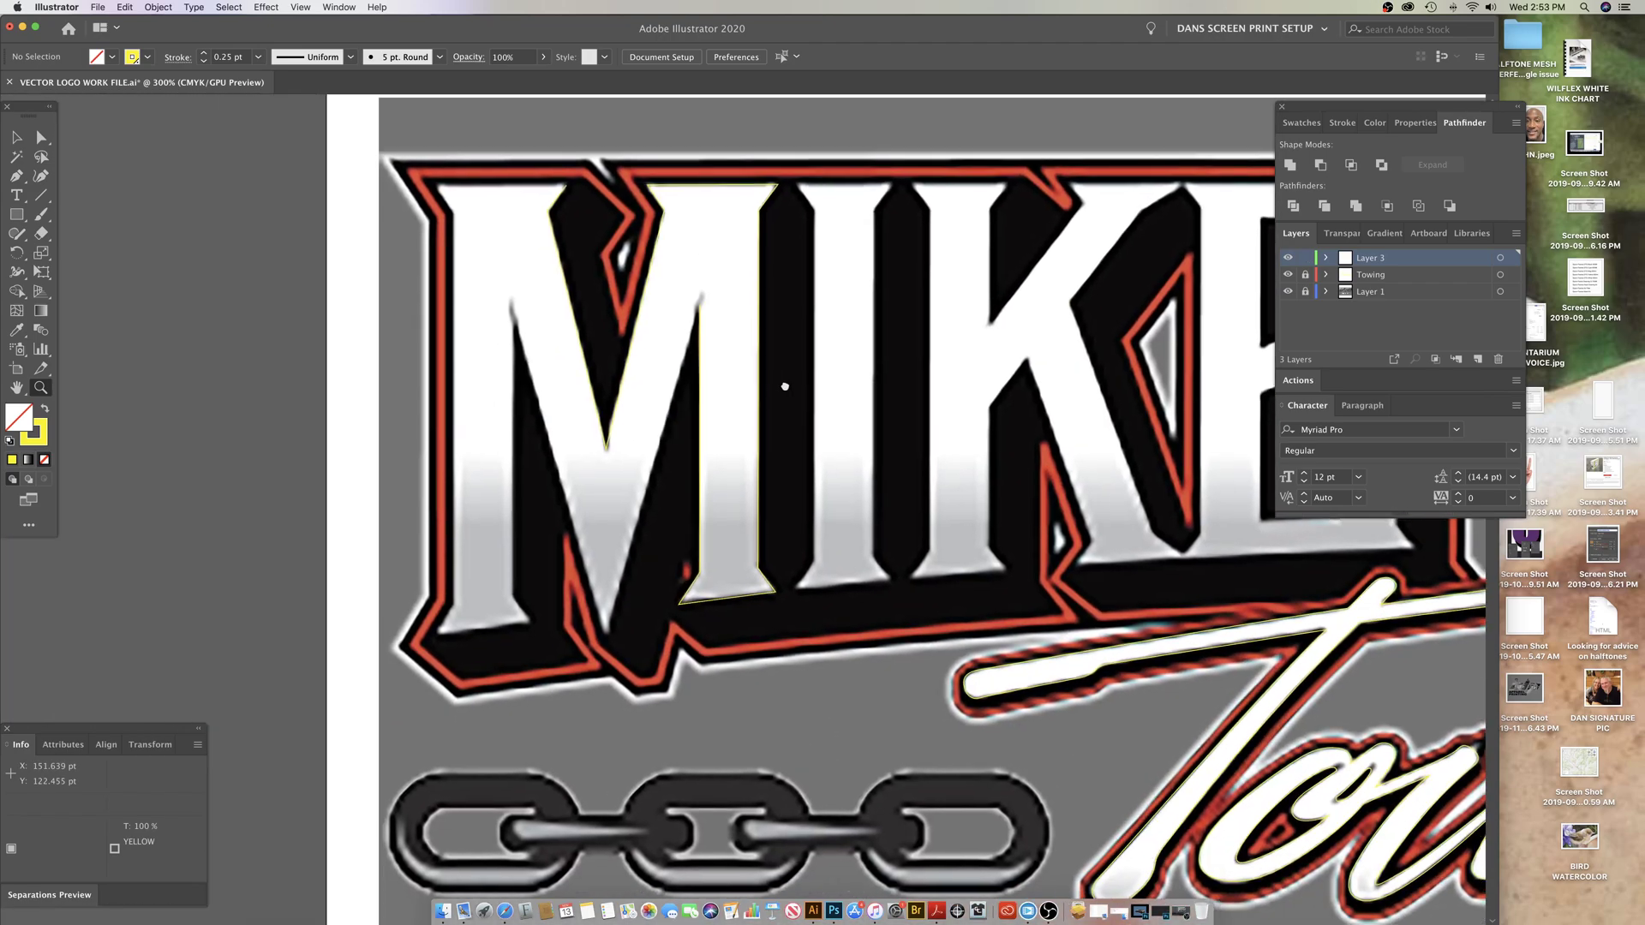
scroll(776, 386, "left", 3)
scroll(775, 387, "up", 2)
key("p")
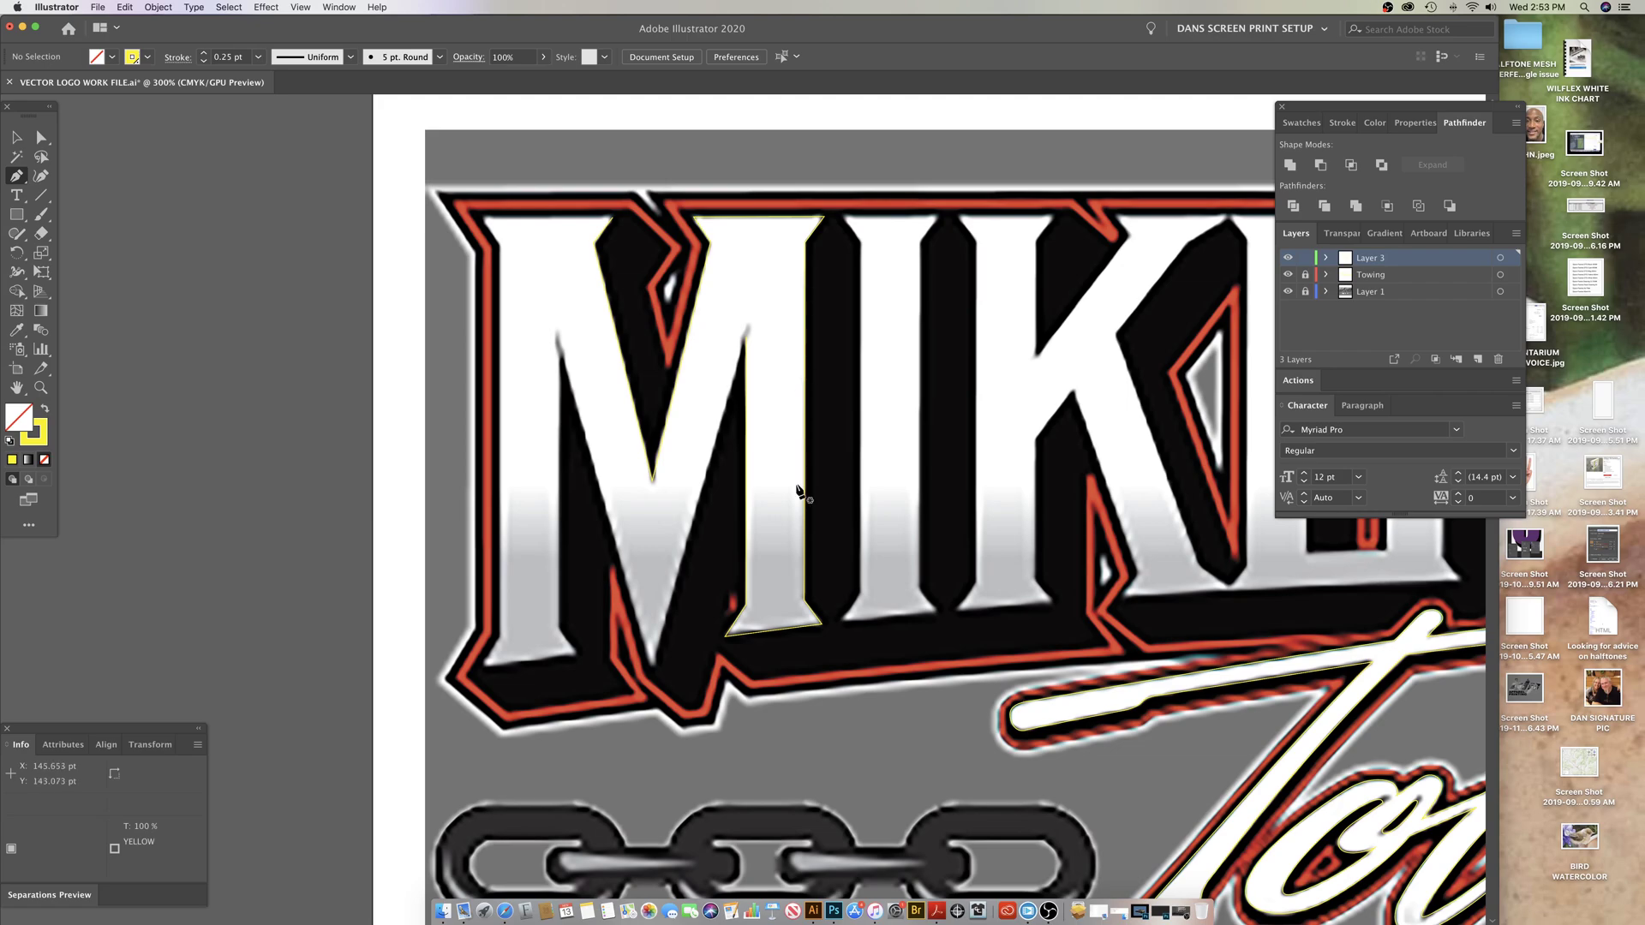
left_click(747, 339)
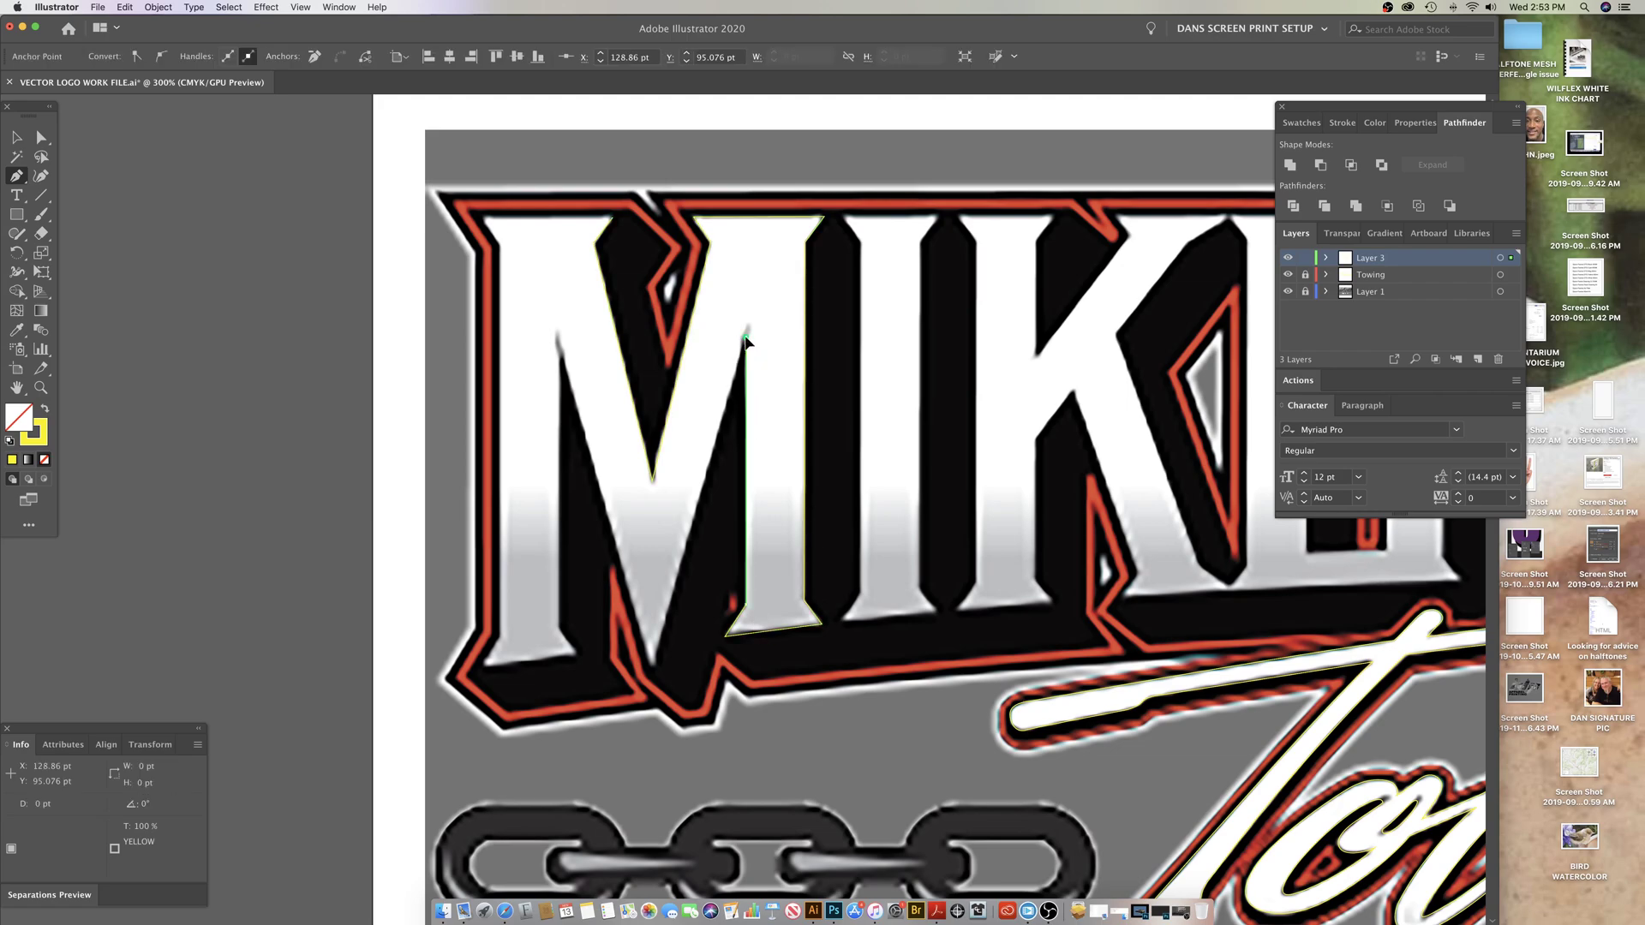
left_click(653, 667)
left_click(559, 342)
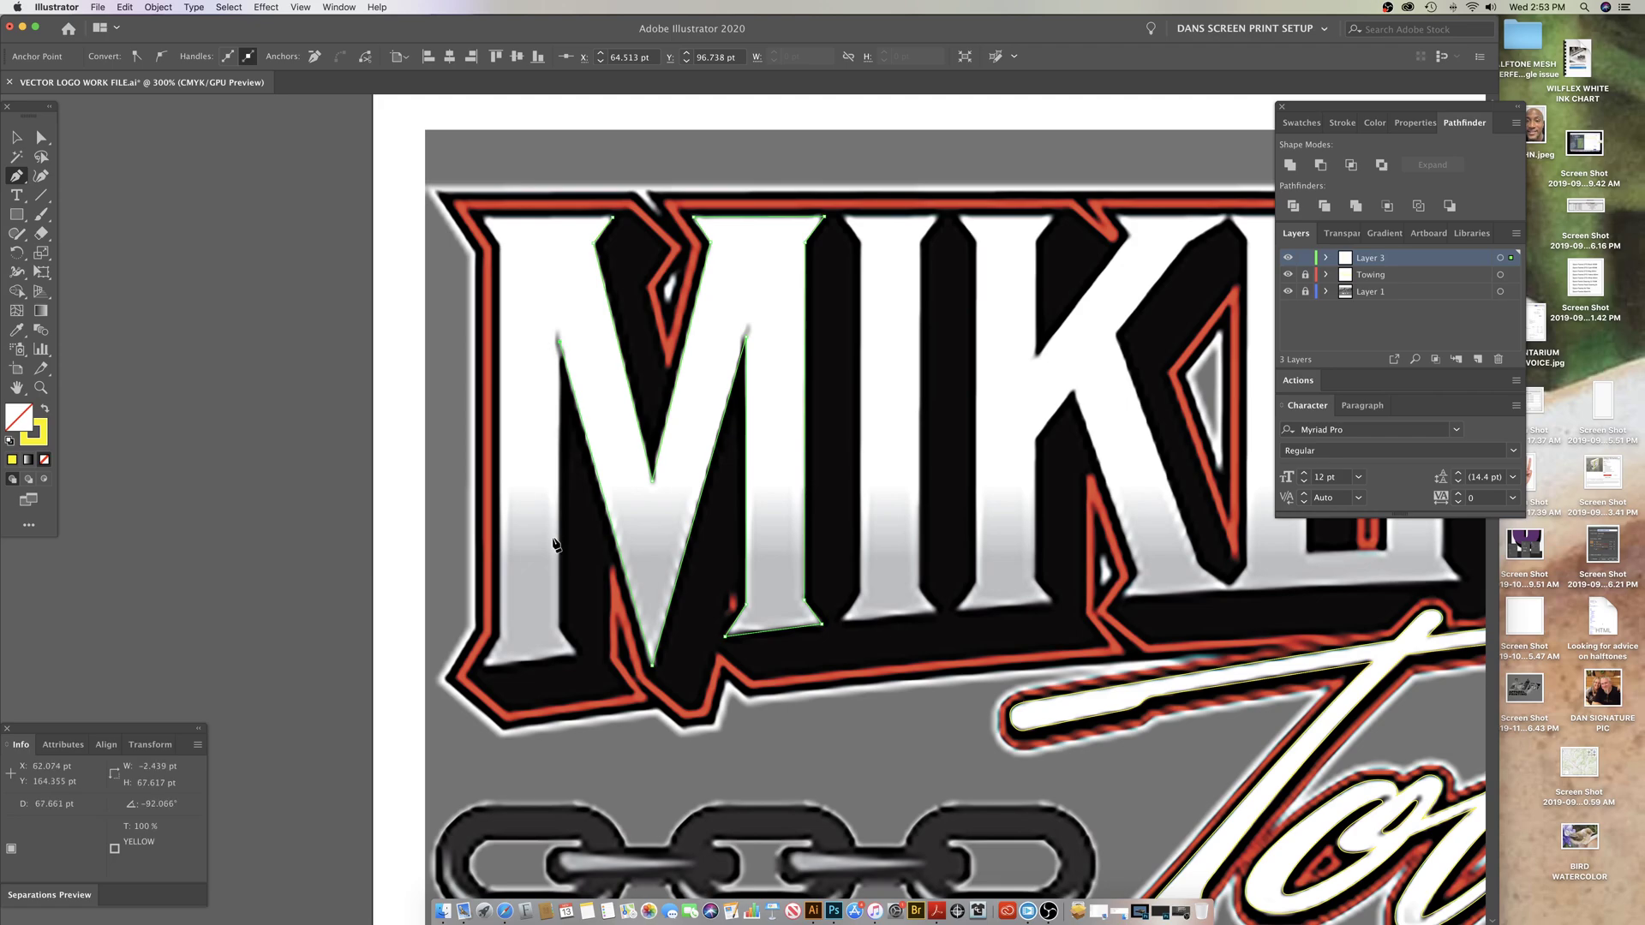
left_click(559, 630)
key("super+z")
left_click(560, 630)
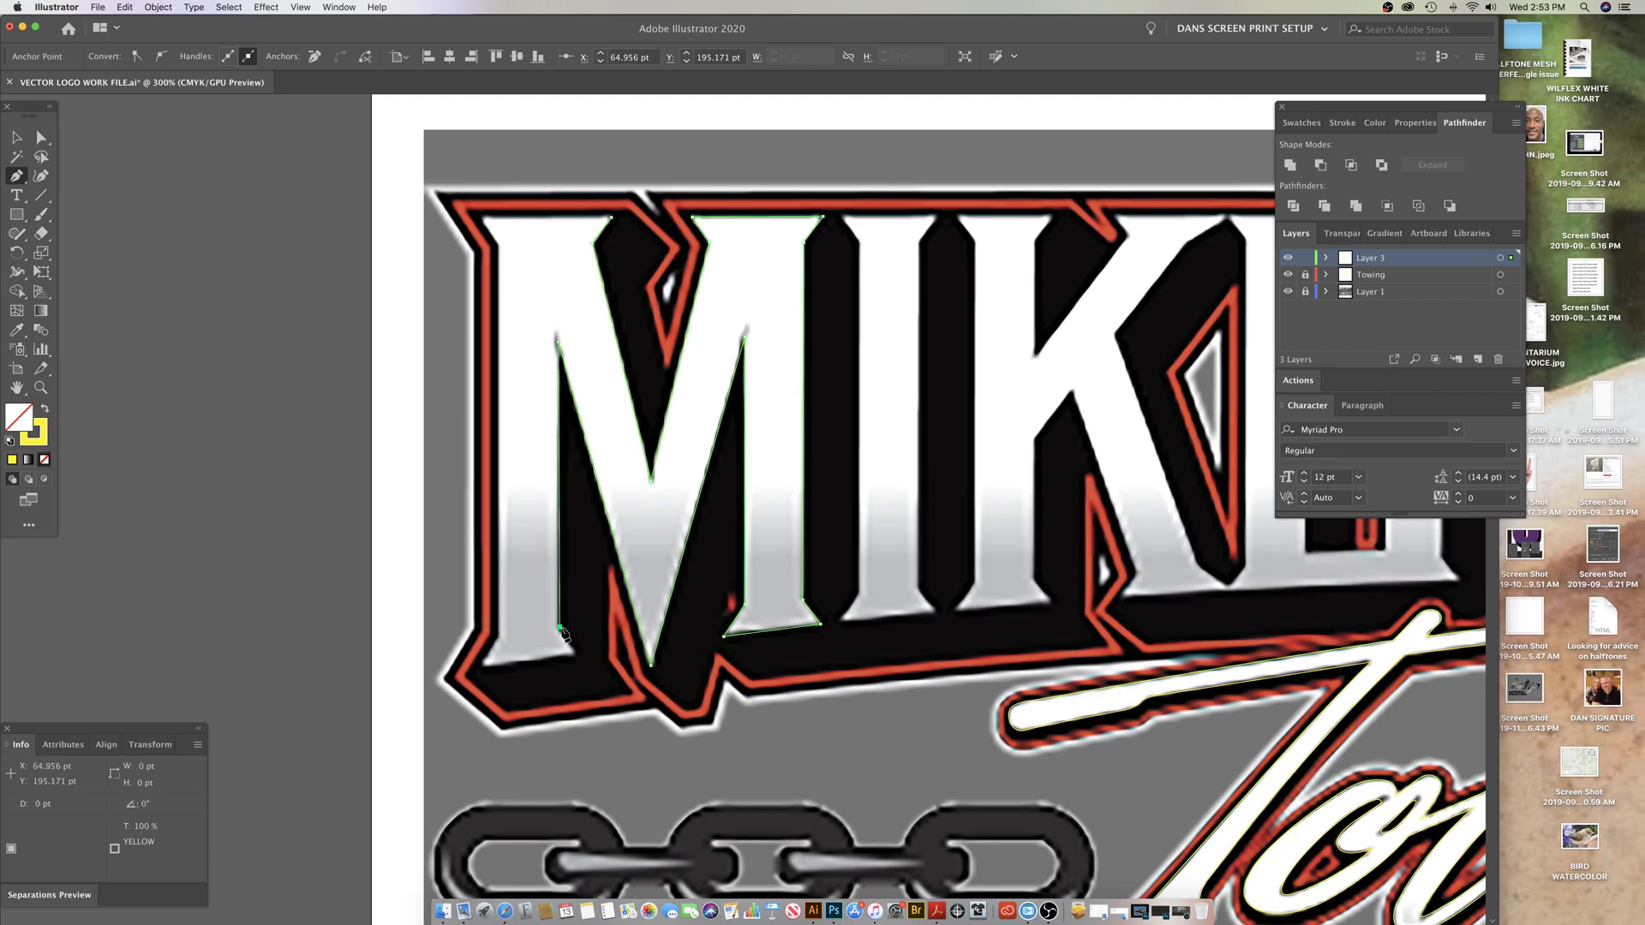
key("super+z")
left_click(557, 630)
Step: Trace the M's left foot, outer left edge and top left serif, closing the path, and deselect it
left_click(576, 655)
left_click(481, 666)
left_click(497, 636)
left_click(497, 244)
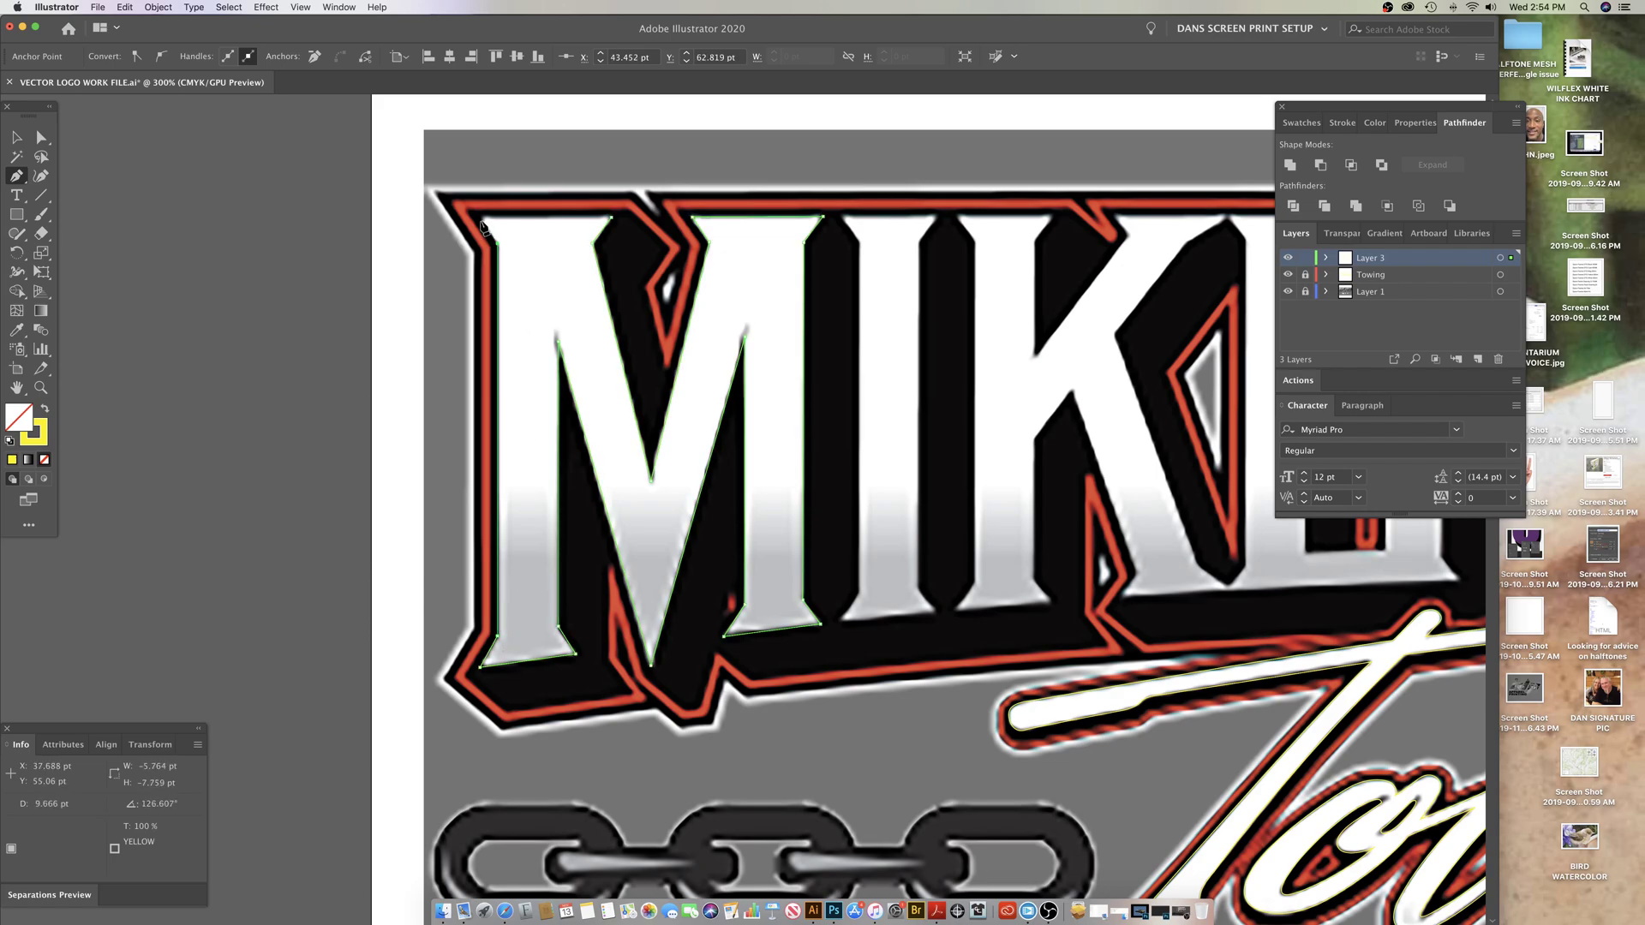
left_click(481, 219)
left_click(612, 219)
left_click(981, 296, "super")
Step: Show the rulers along the edges of the document
left_click_drag(1021, 305, 651, 325)
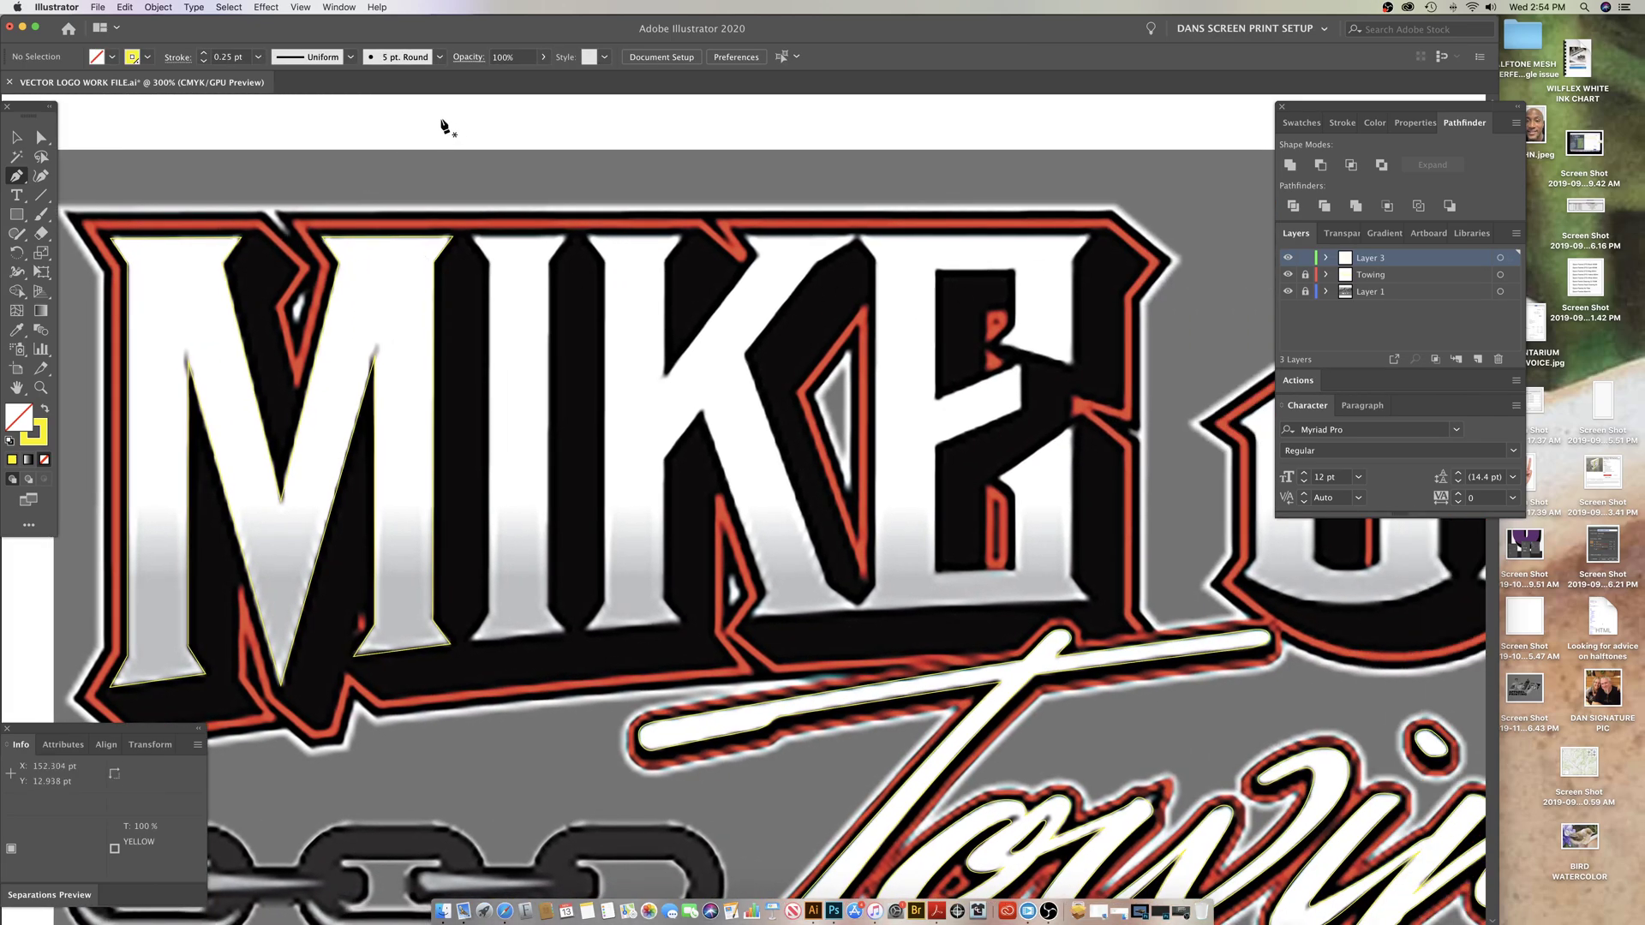
key("super+r")
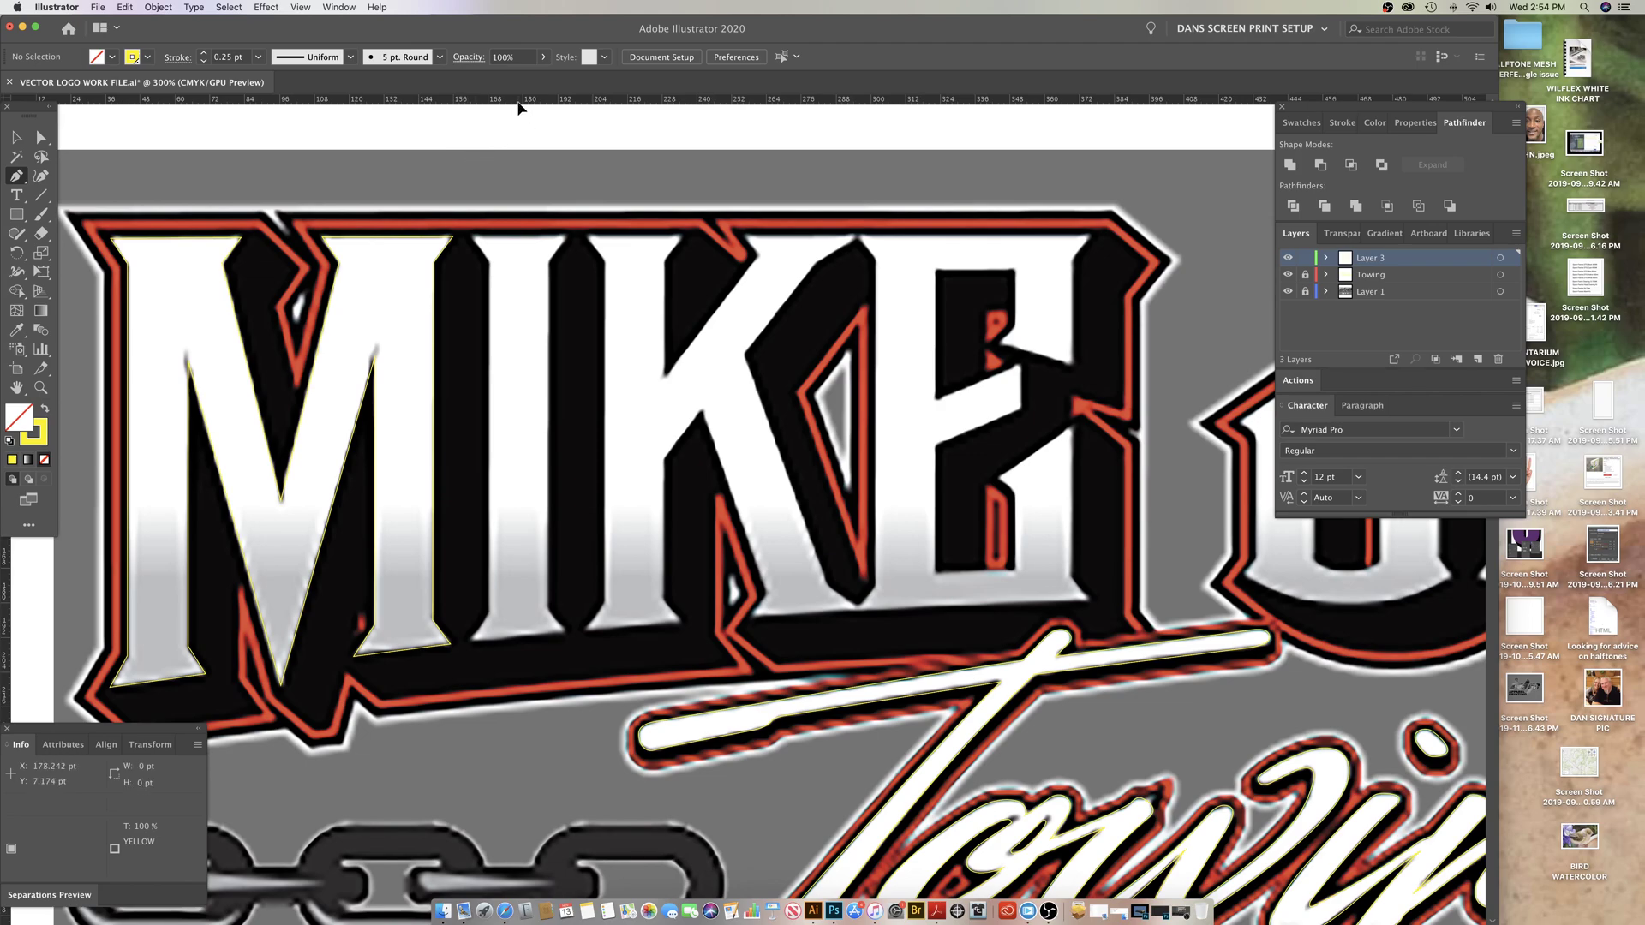
scroll(540, 167, "up", 3)
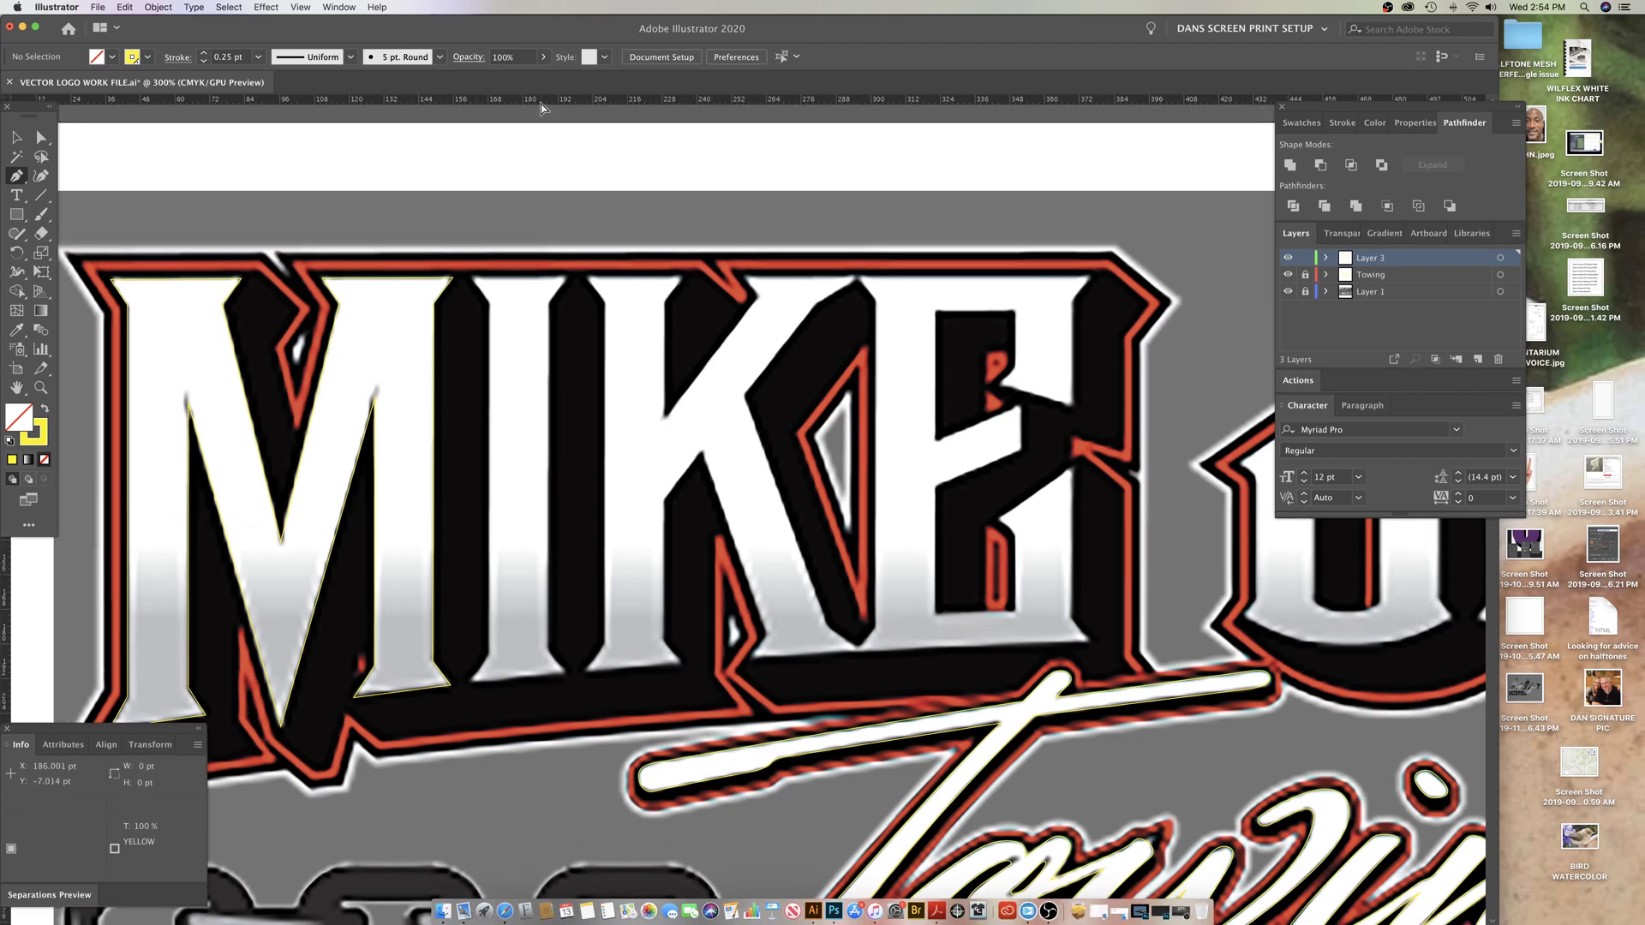
Step: Try a horizontal guide along the tops of the letters and delete it
left_click_drag(541, 259, 542, 269)
left_click_drag(572, 144, 571, 144)
key("Delete")
Step: Select the M's top anchor points, average them along the horizontal axis, and deselect the path
left_click_drag(523, 315, 582, 297)
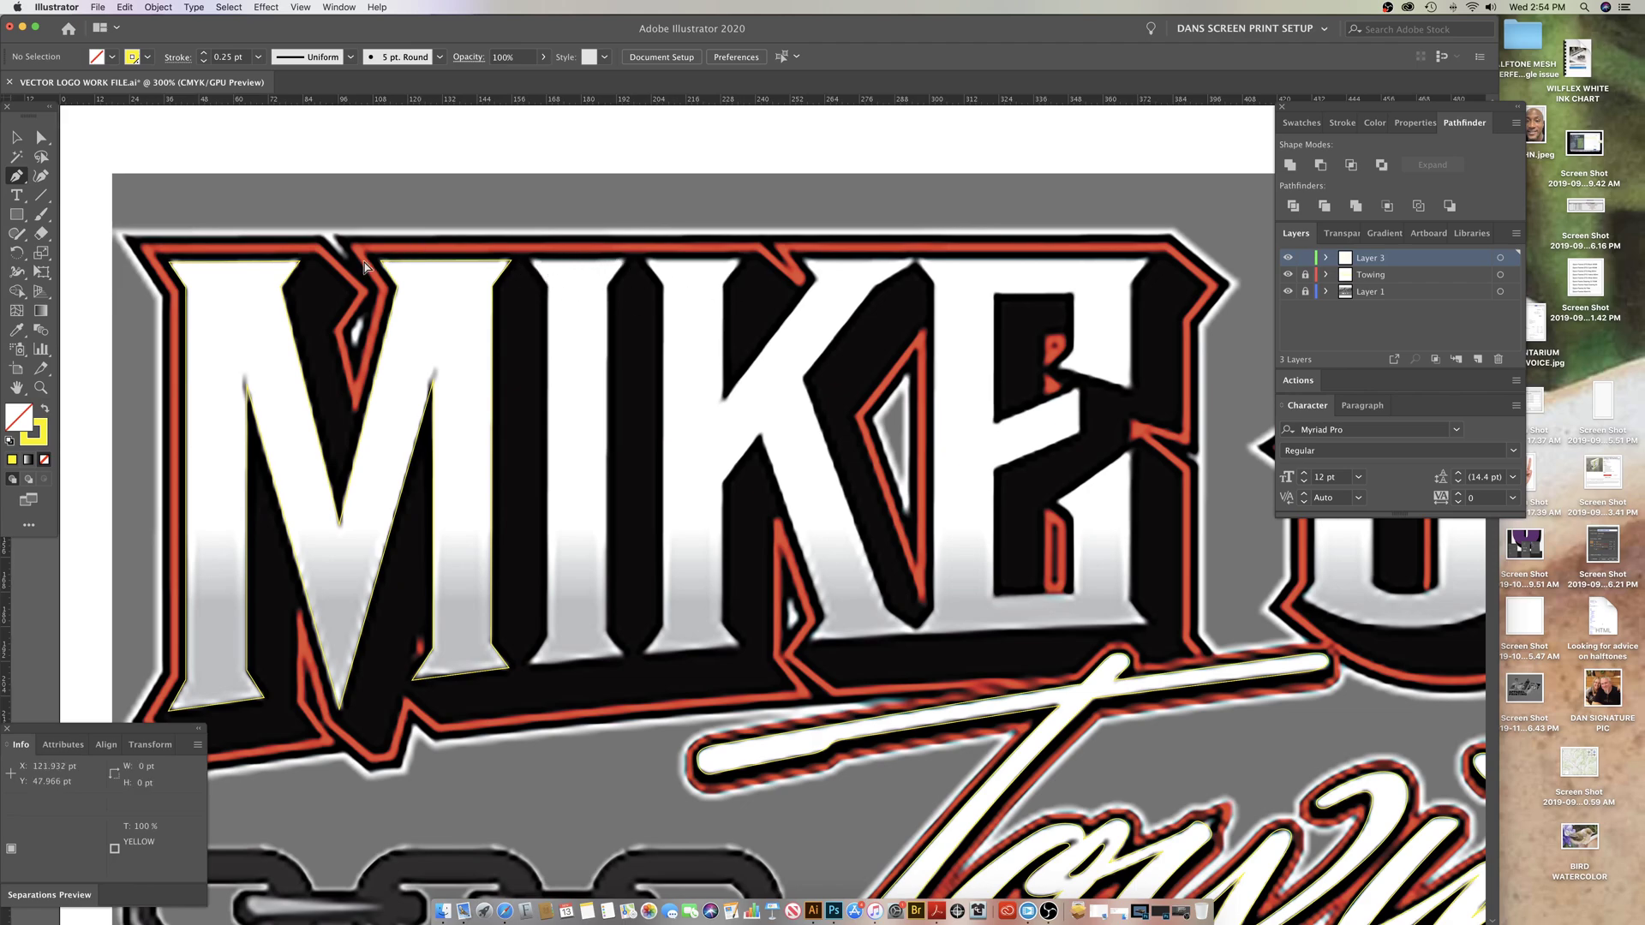
scroll(338, 261, "right", 1)
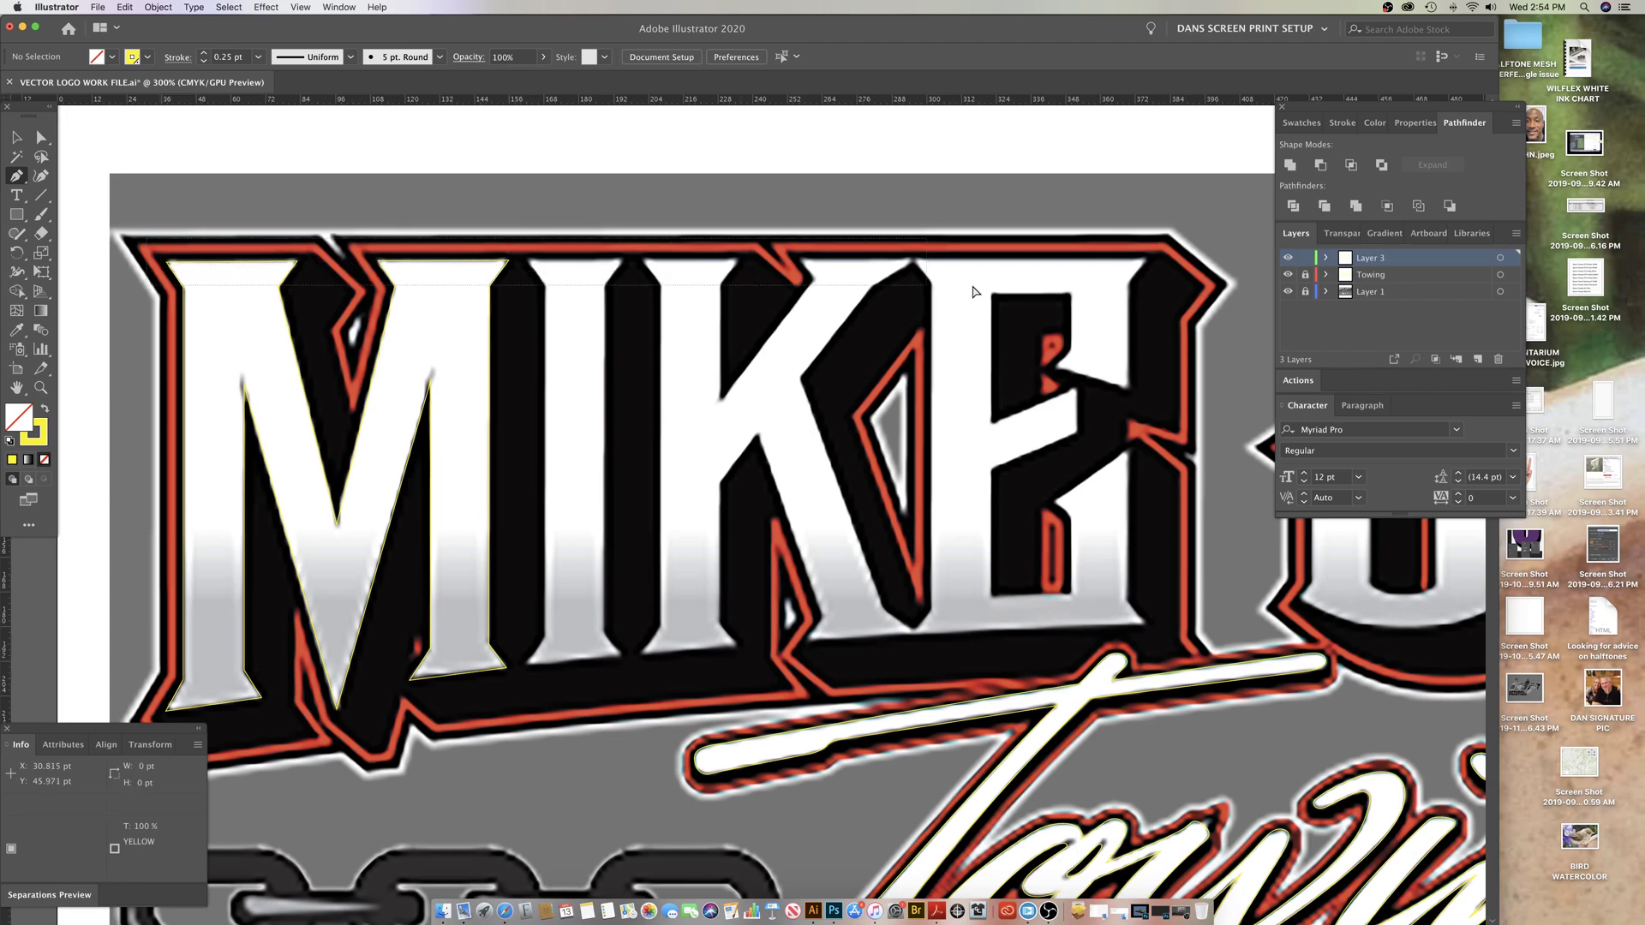
key("super+a")
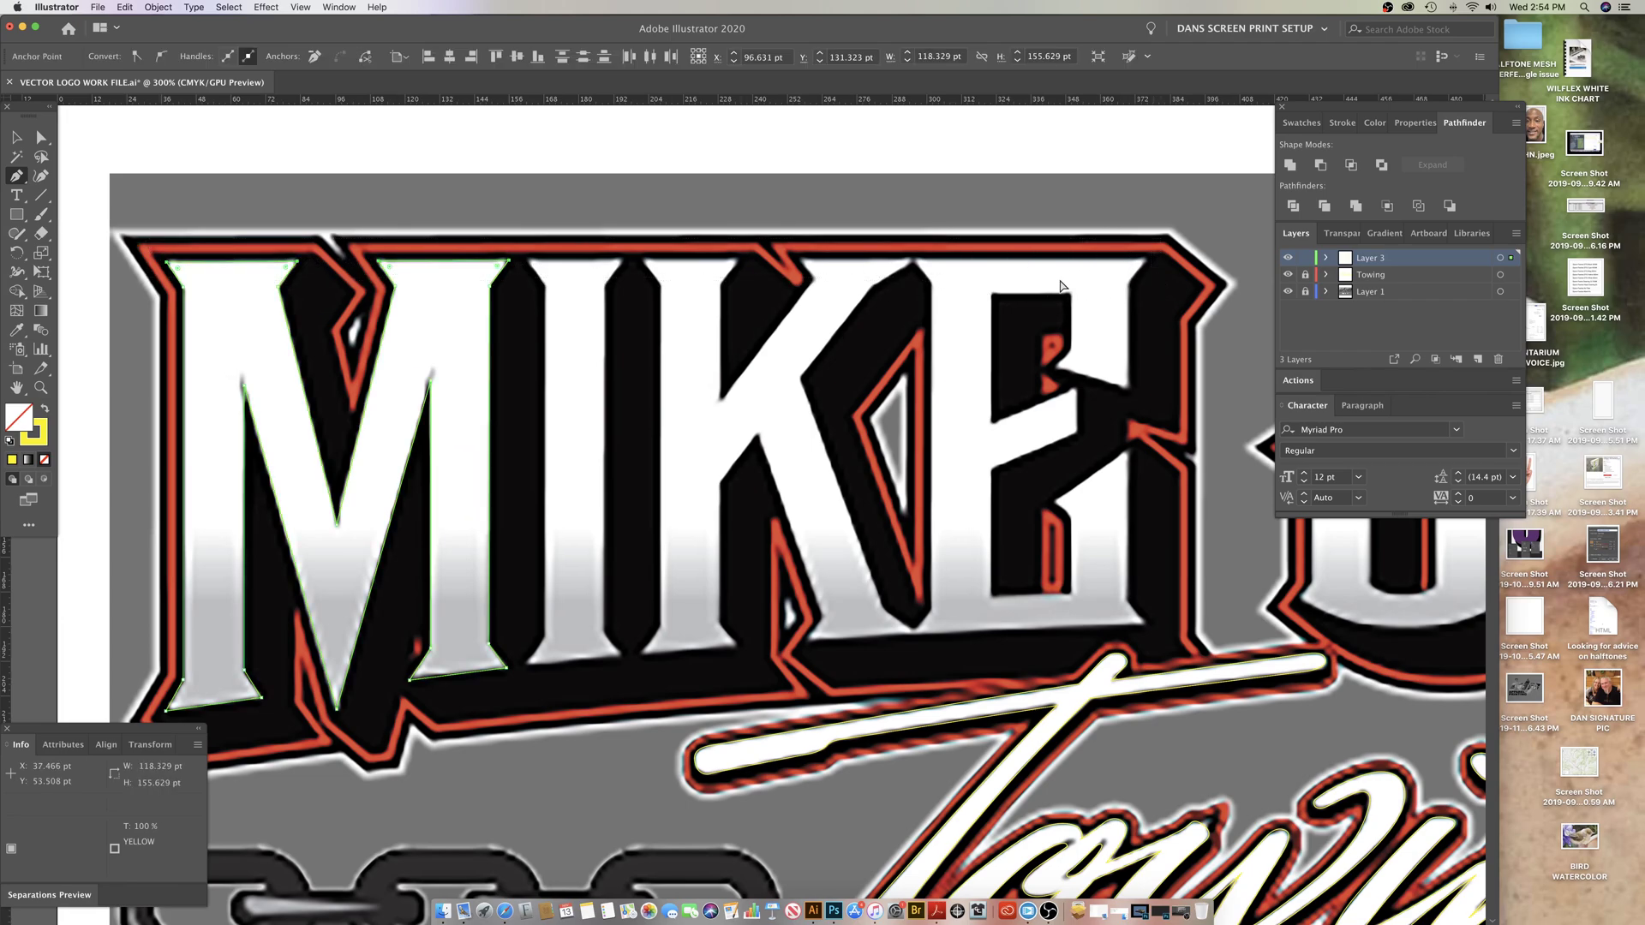
key("super+shift+a")
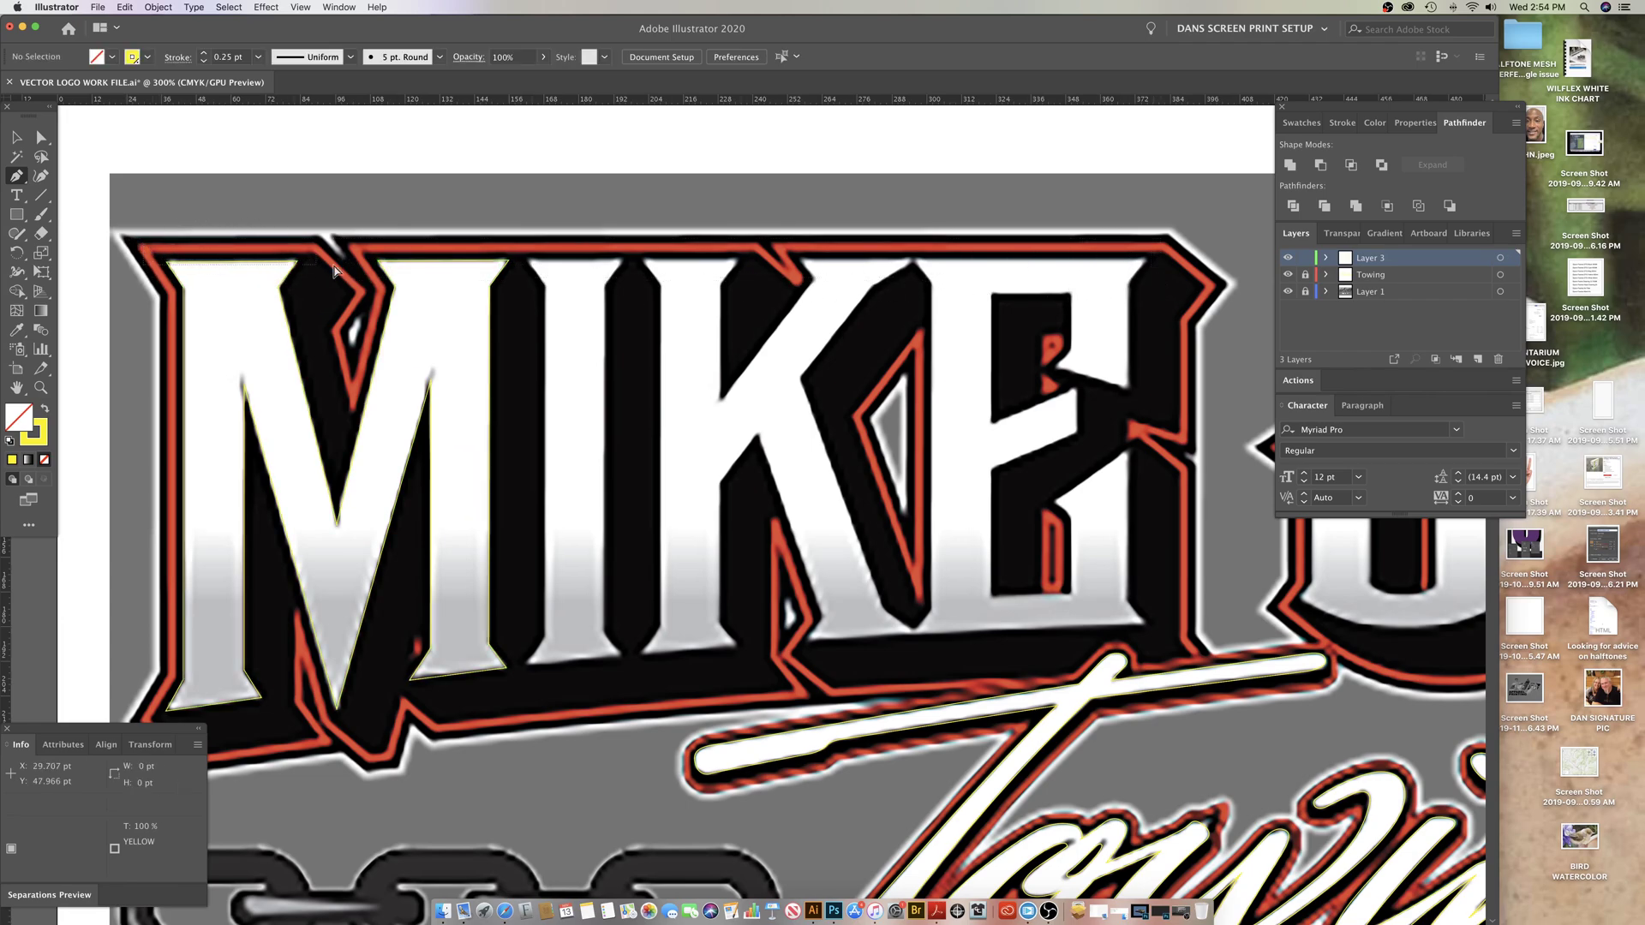
key("super+a")
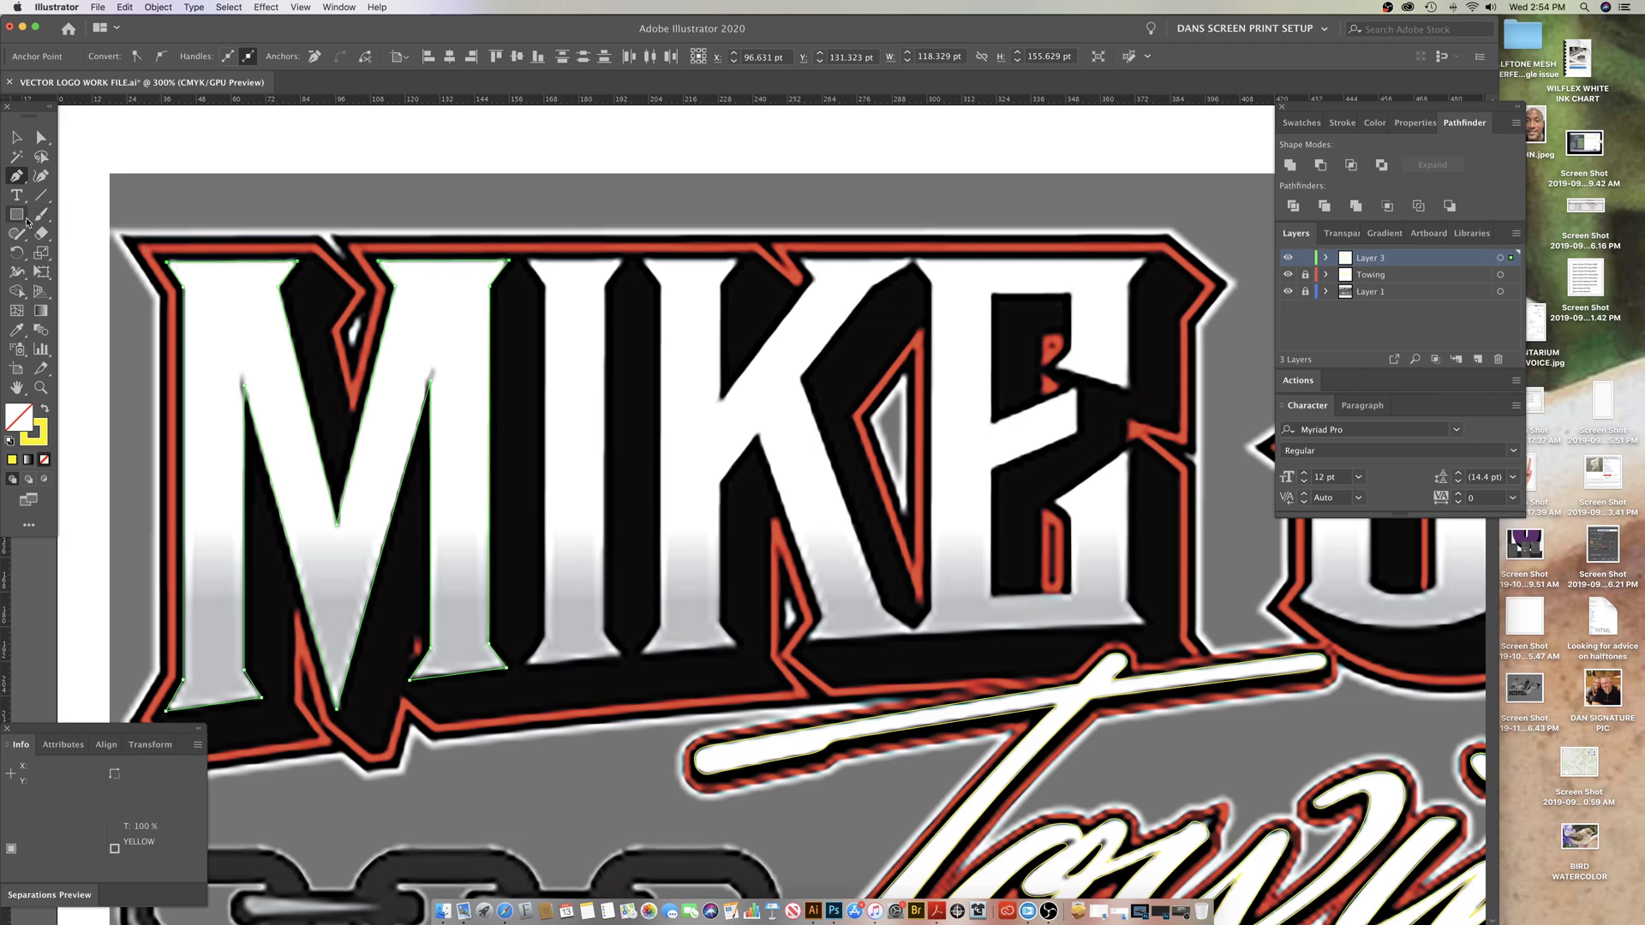
key("super+shift+a")
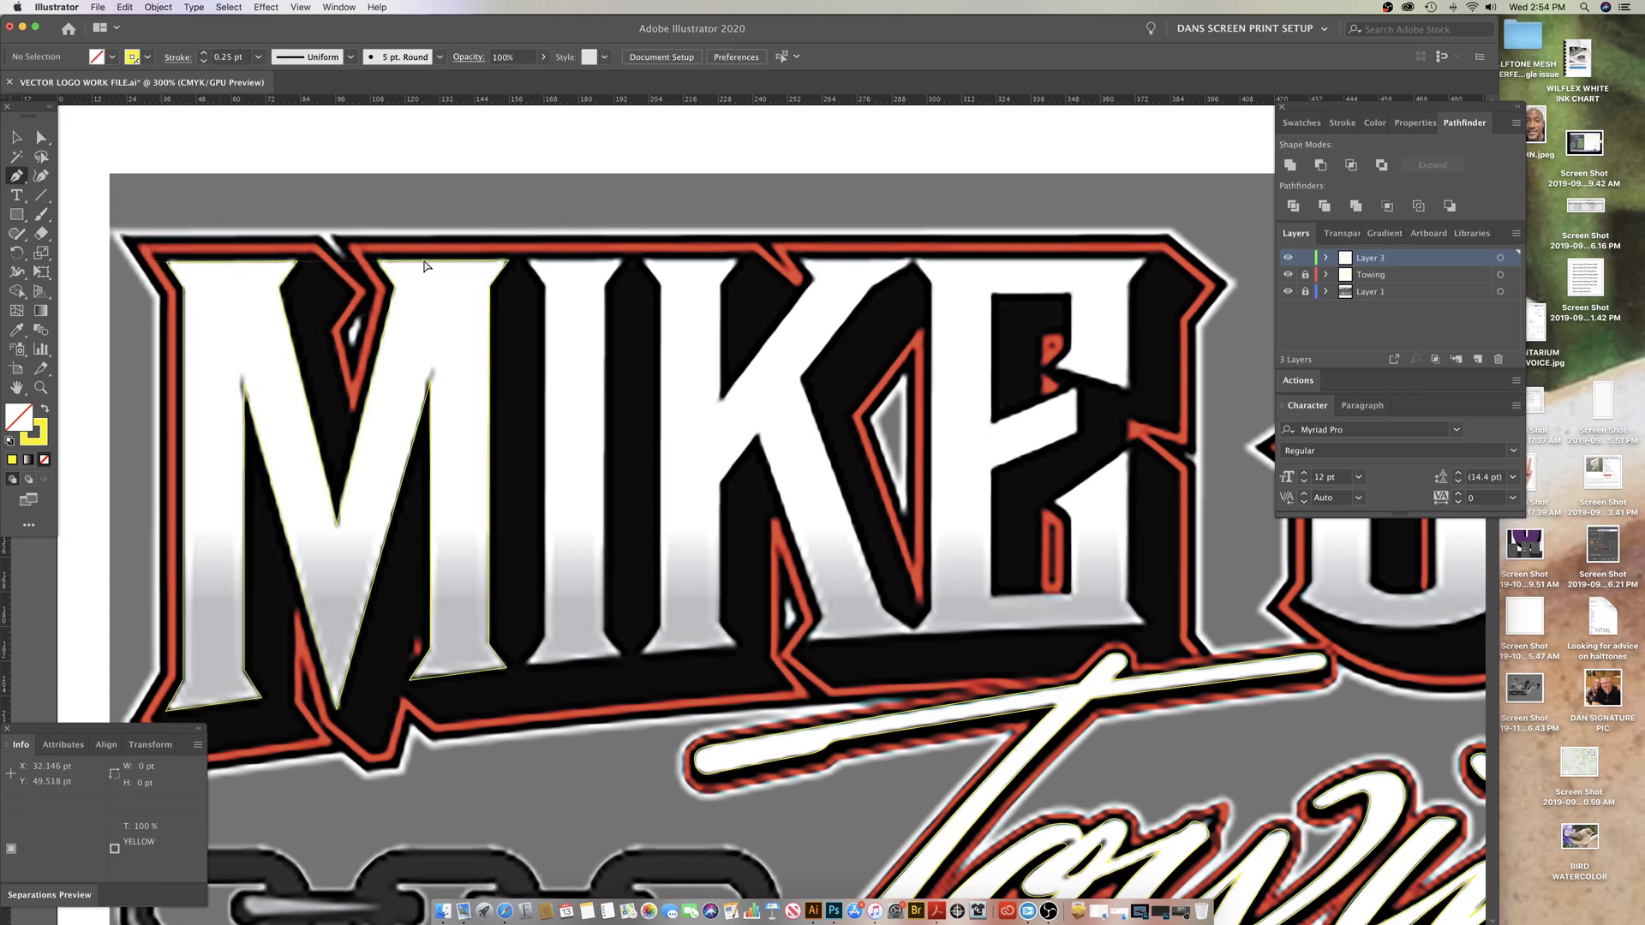
key("super+z")
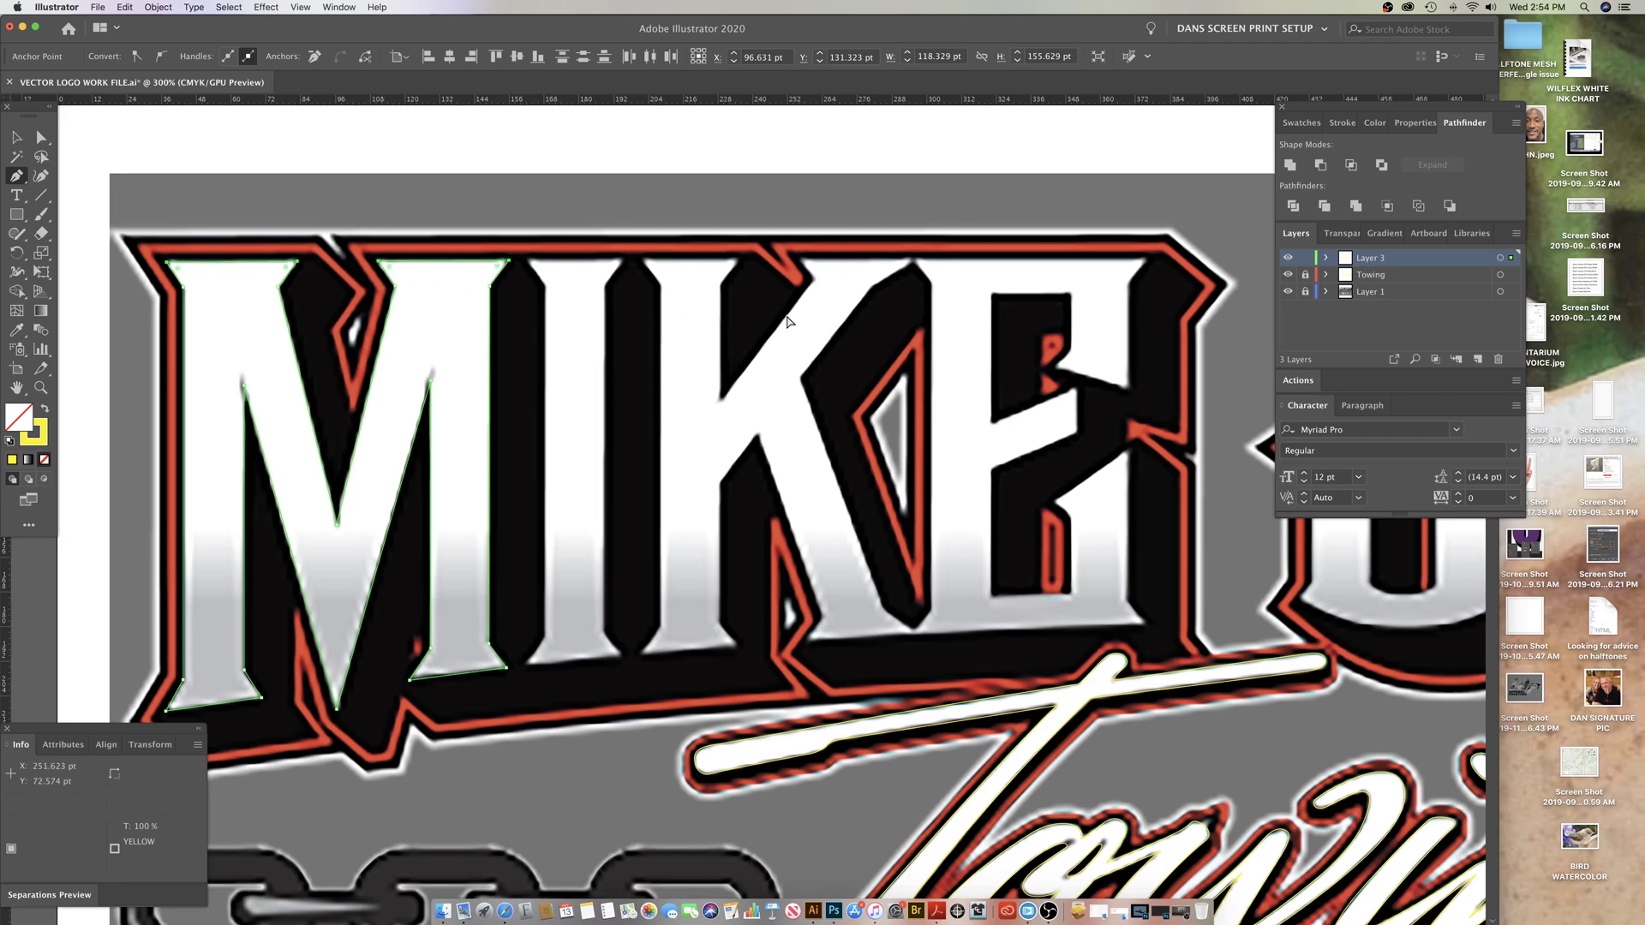
key("super+alt+j")
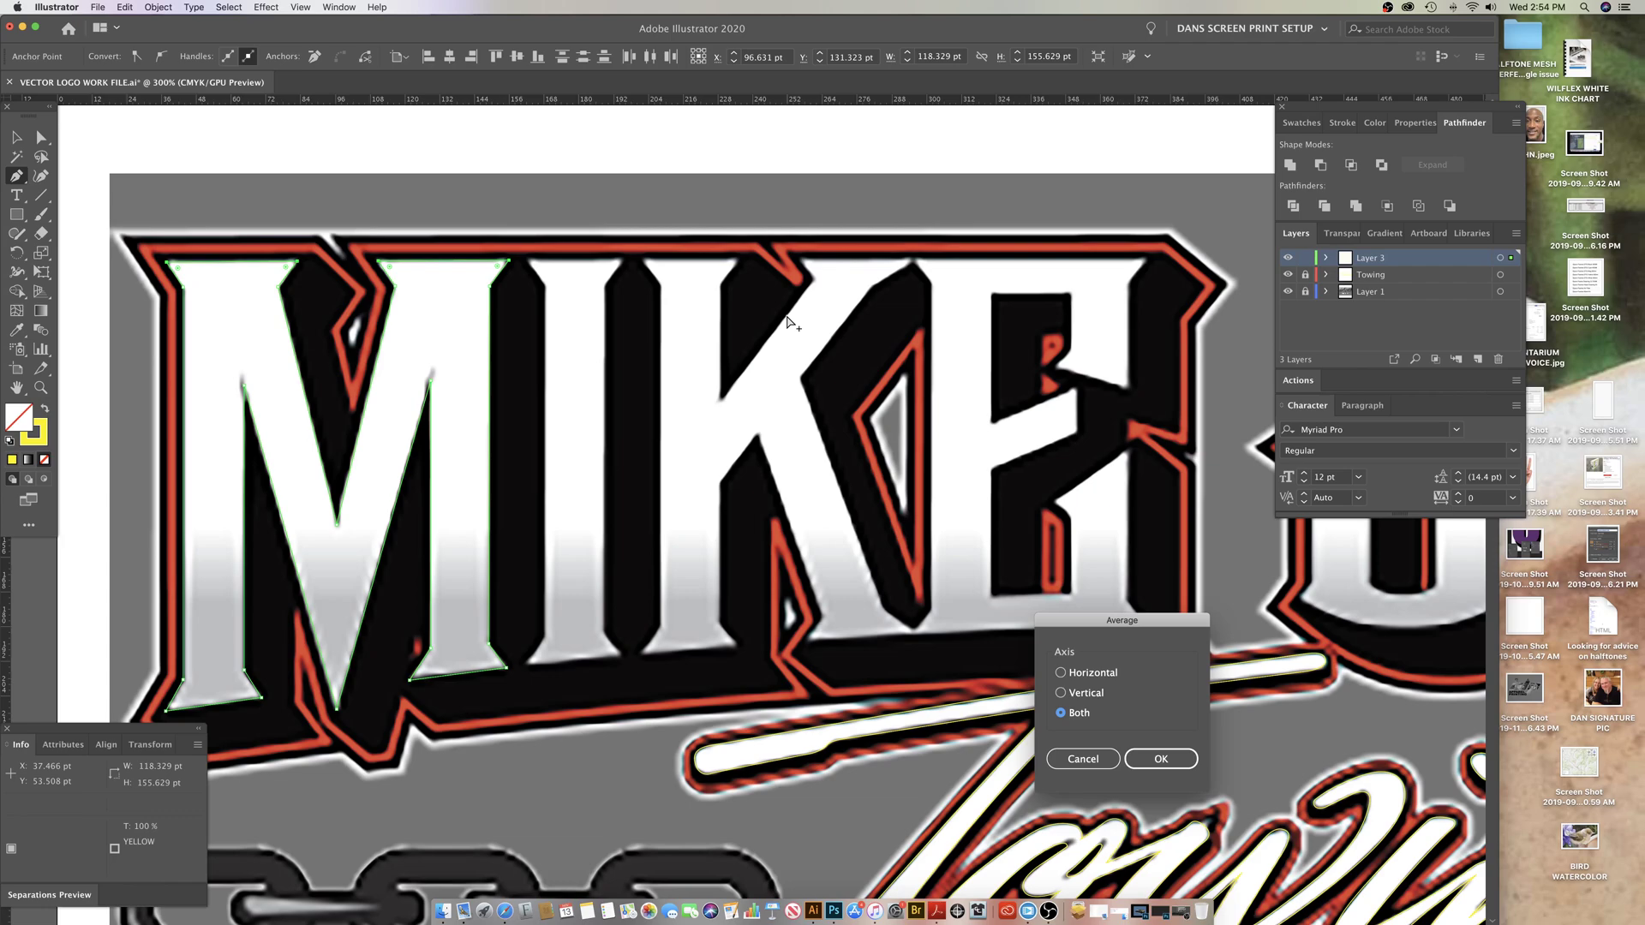
left_click_drag(1173, 633, 845, 609)
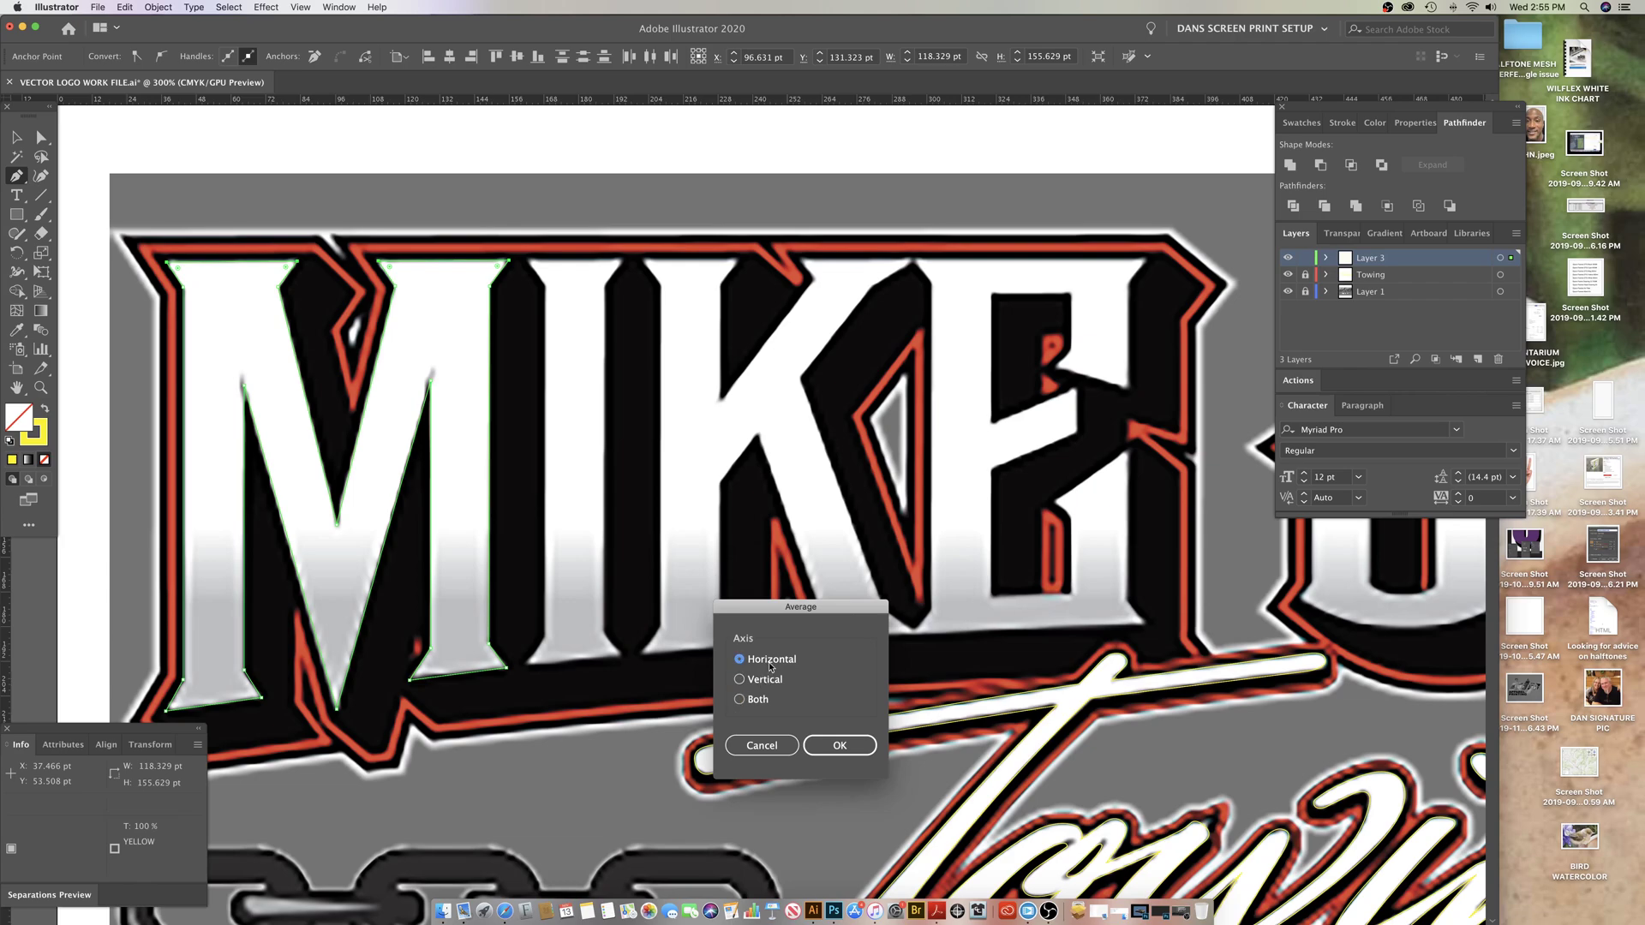
left_click(843, 745)
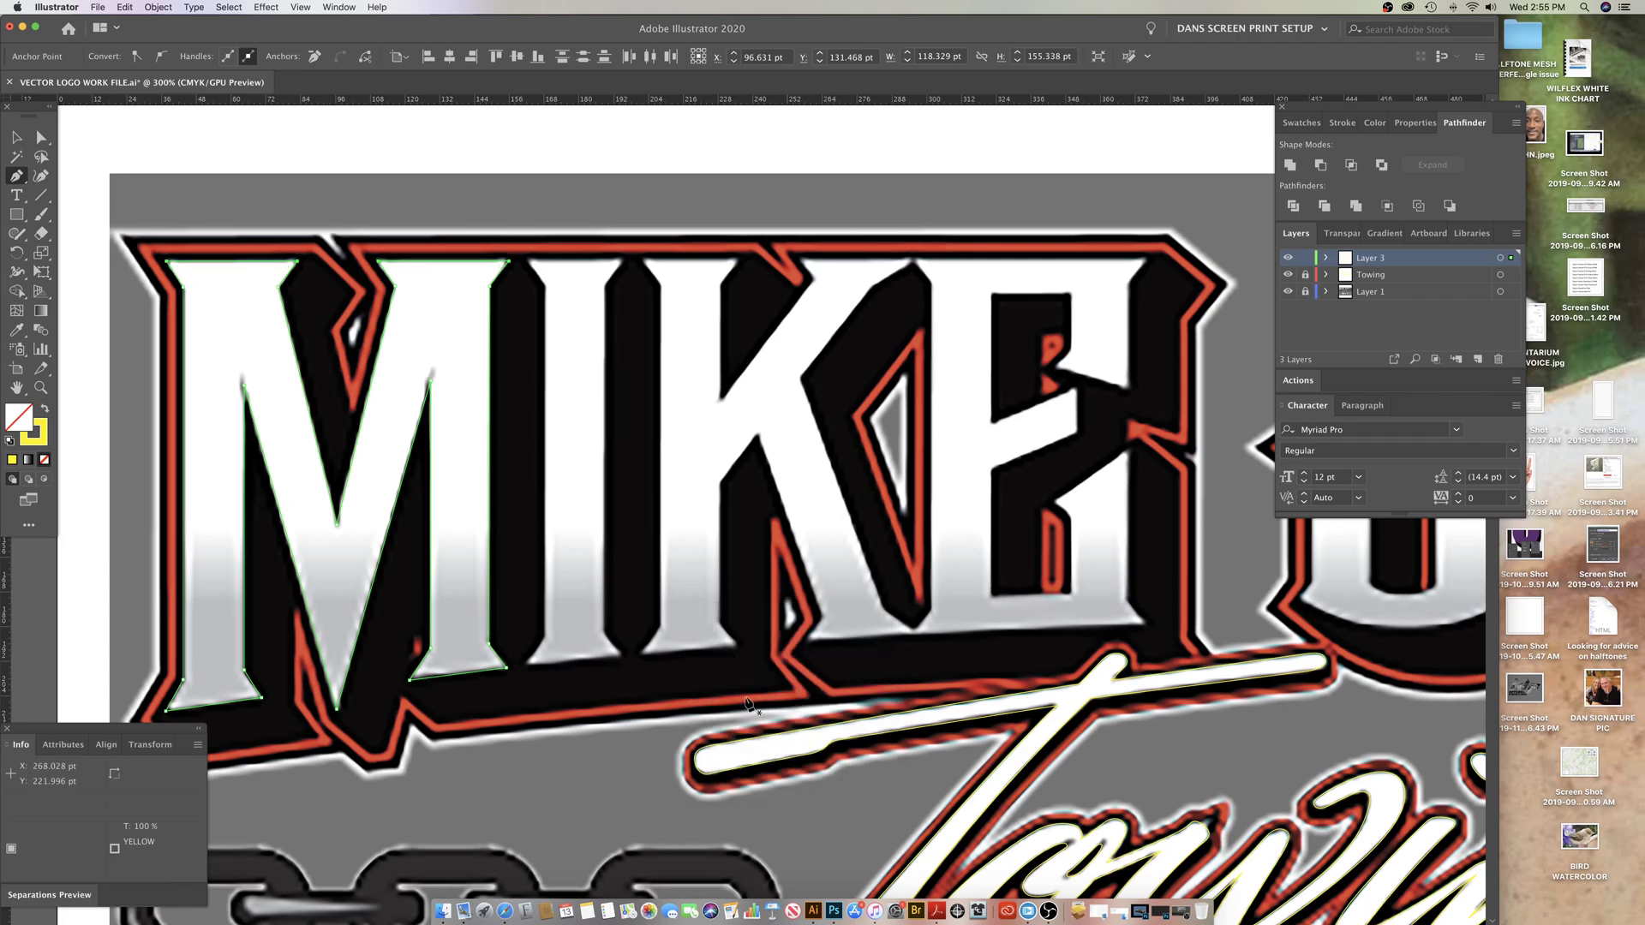
key("z")
key("super+shift+a")
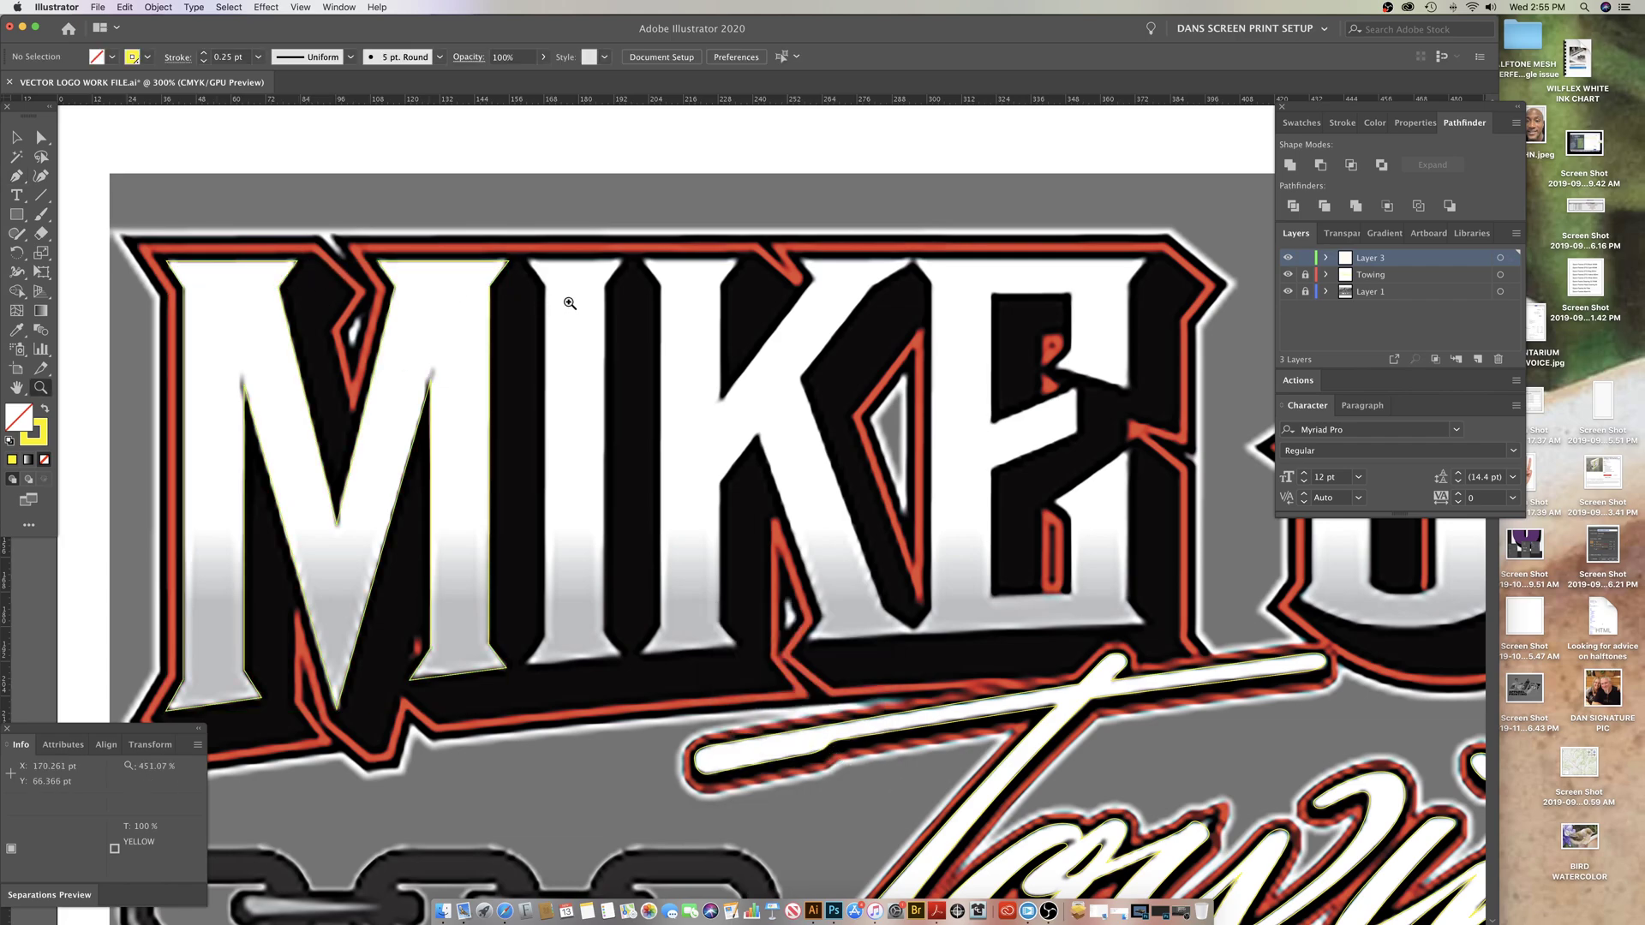
Step: Trace the letter I's left edge, slanted foot and lower right corner with straight Pen segments and deselect the path
key("p")
left_click_drag(562, 323, 584, 330)
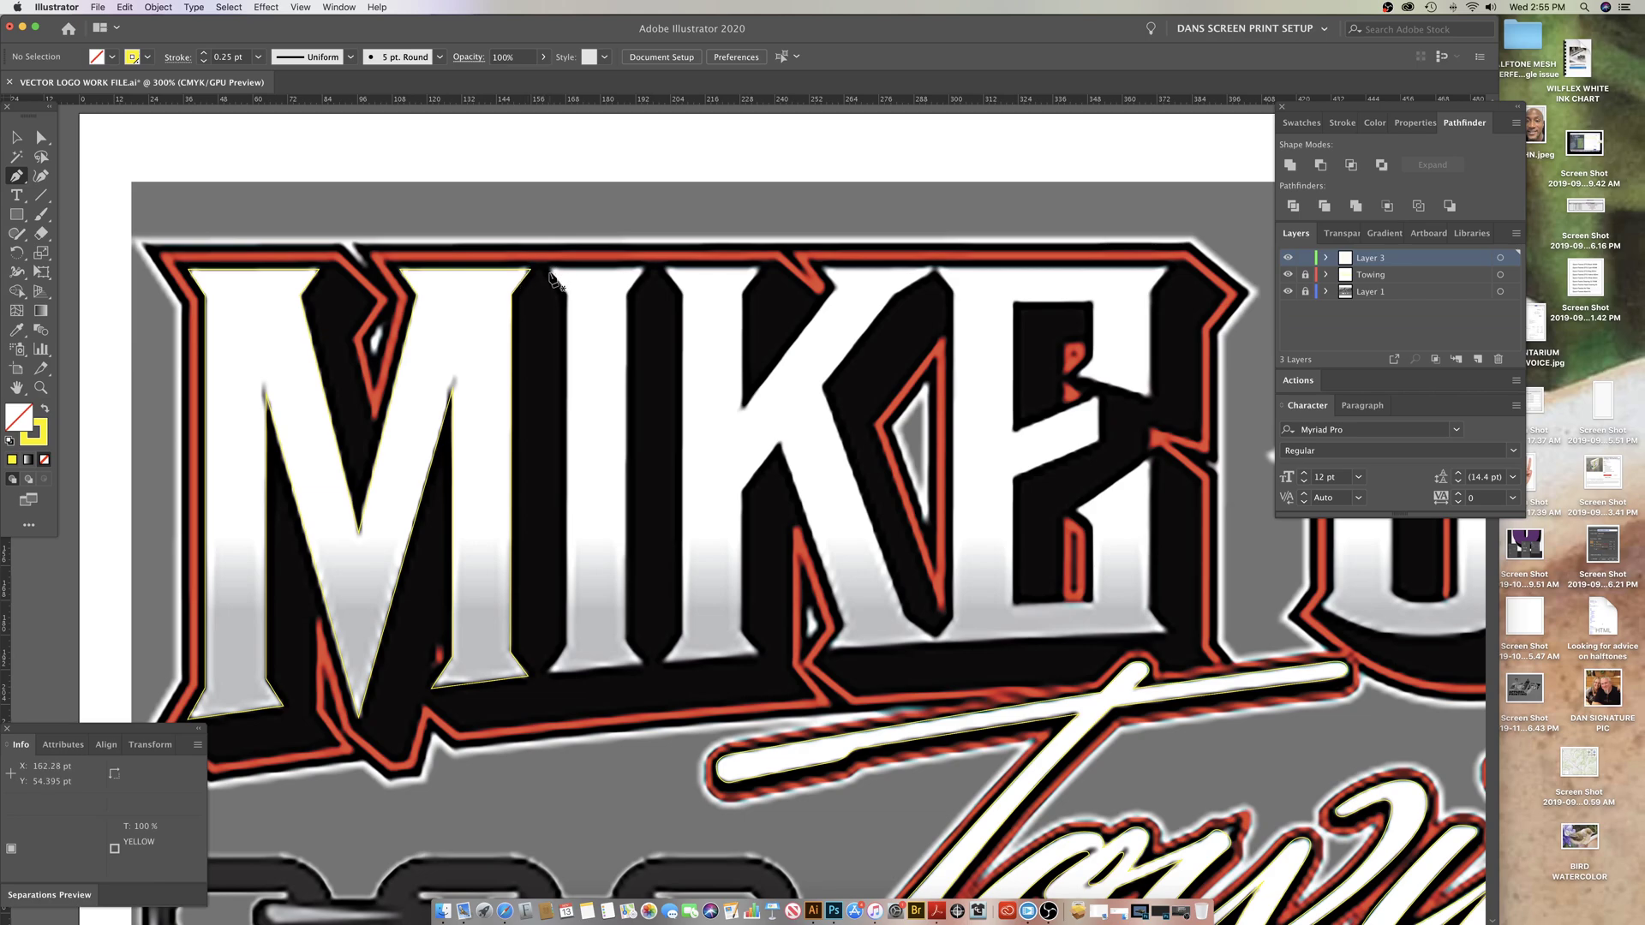
left_click_drag(553, 276, 614, 305)
left_click(615, 304)
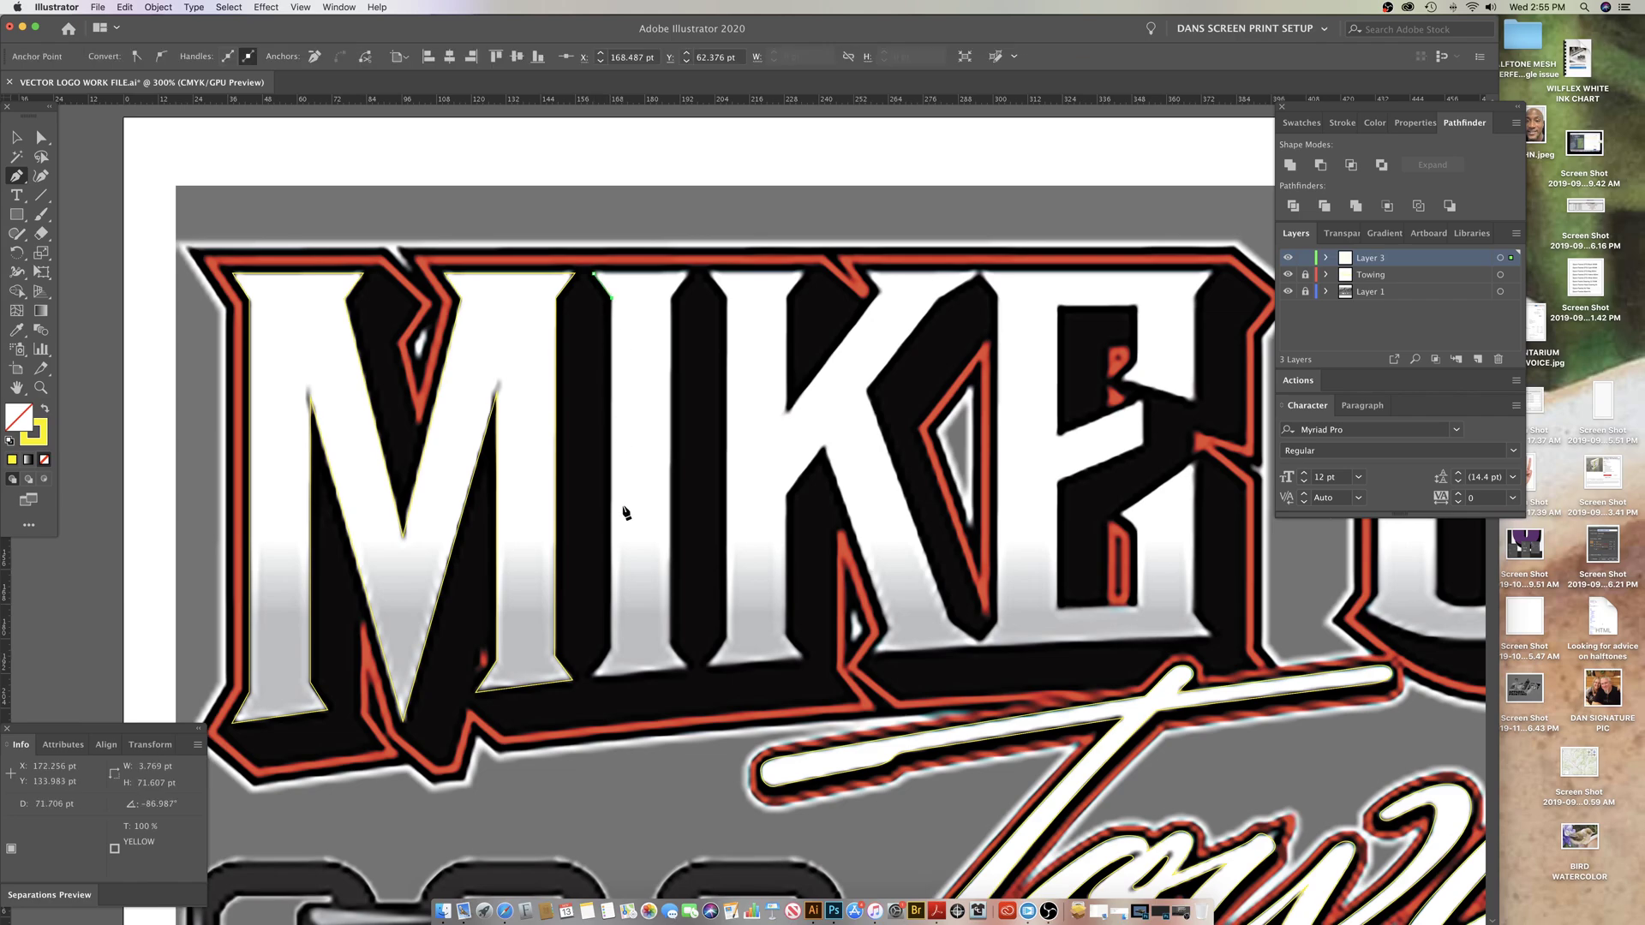
left_click(596, 676)
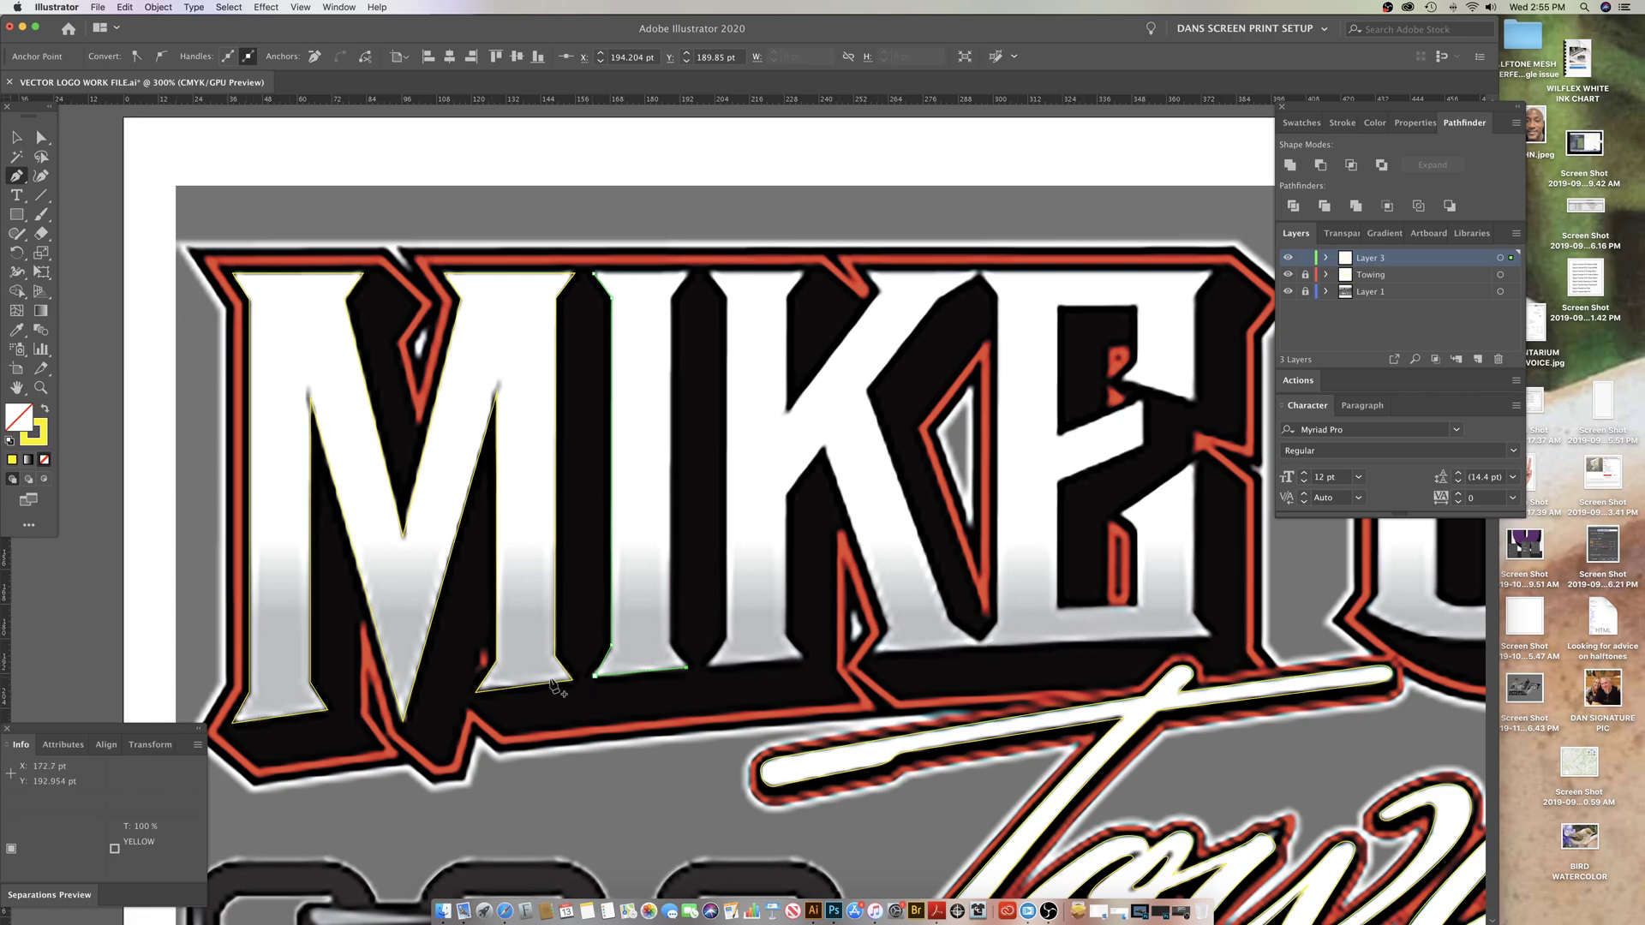
left_click(668, 642)
left_click(739, 698, "super")
scroll(738, 698, "down", 3)
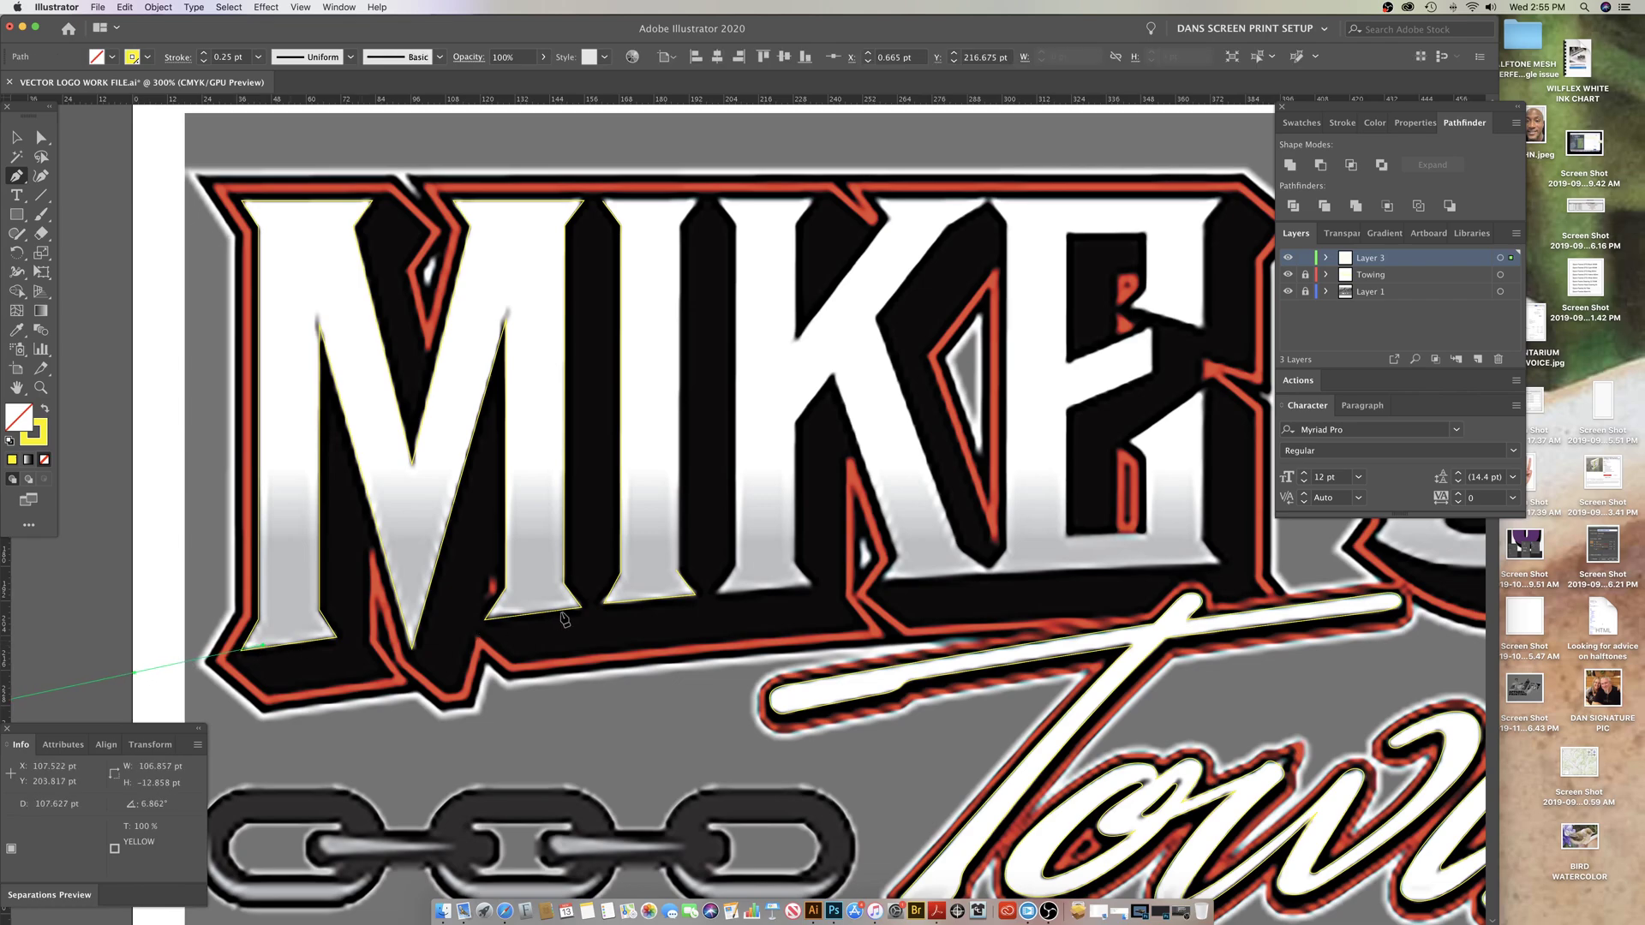
Step: Try a curved guide path along the slanted feet of the letters and remove it
left_click_drag(1313, 563, 1387, 559)
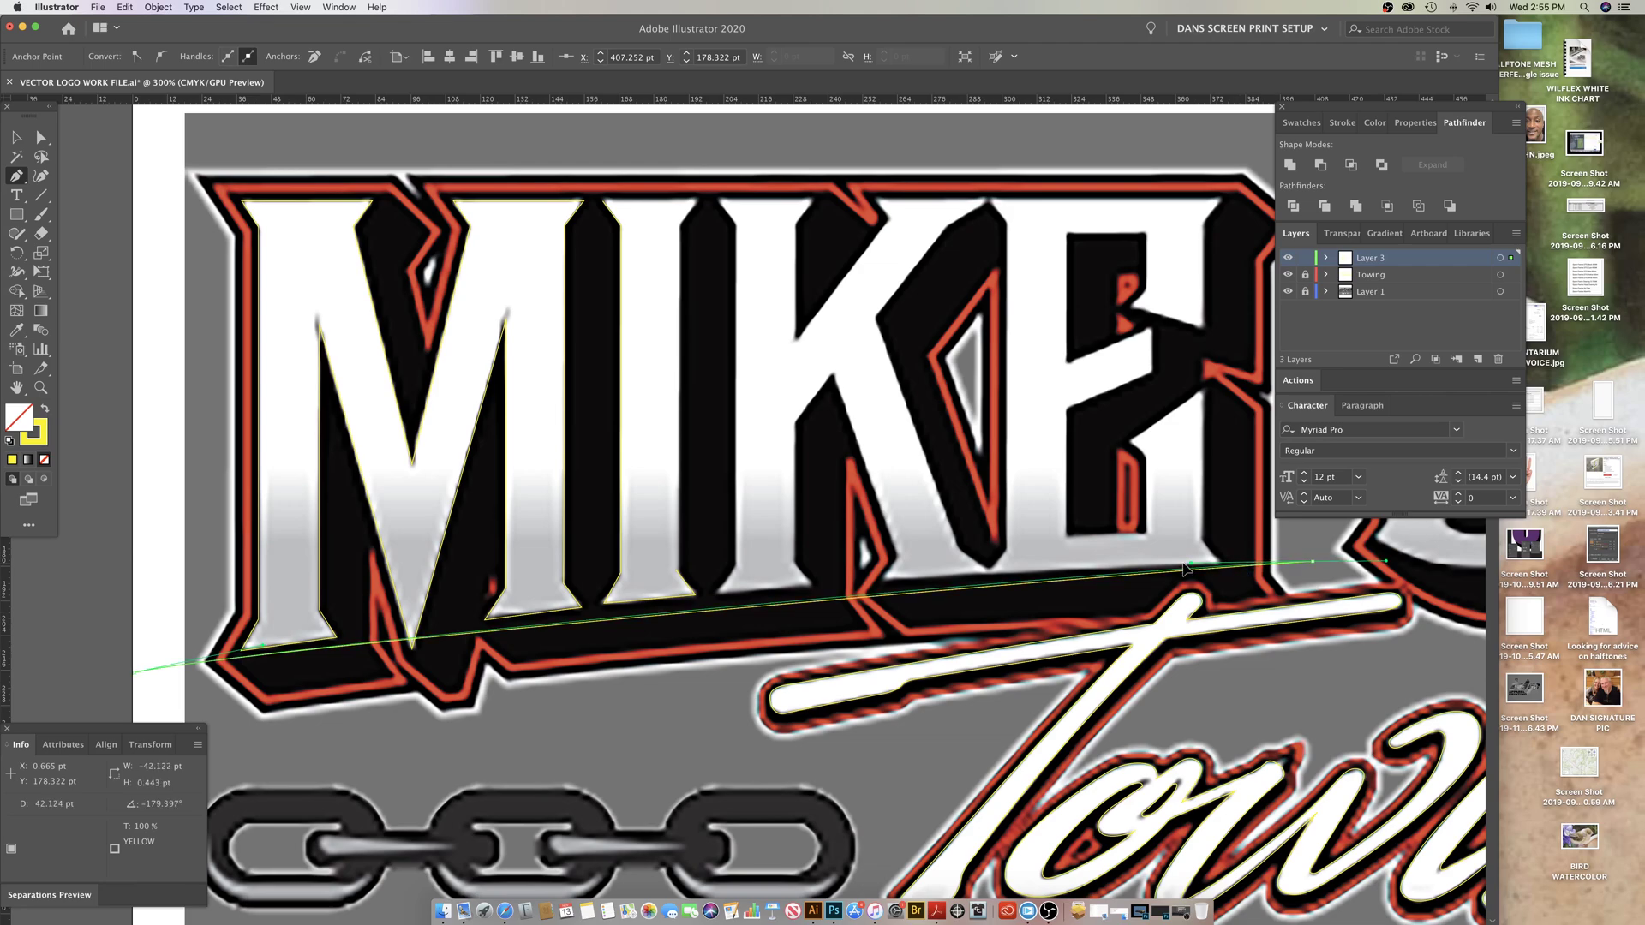
left_click_drag(886, 563, 887, 564)
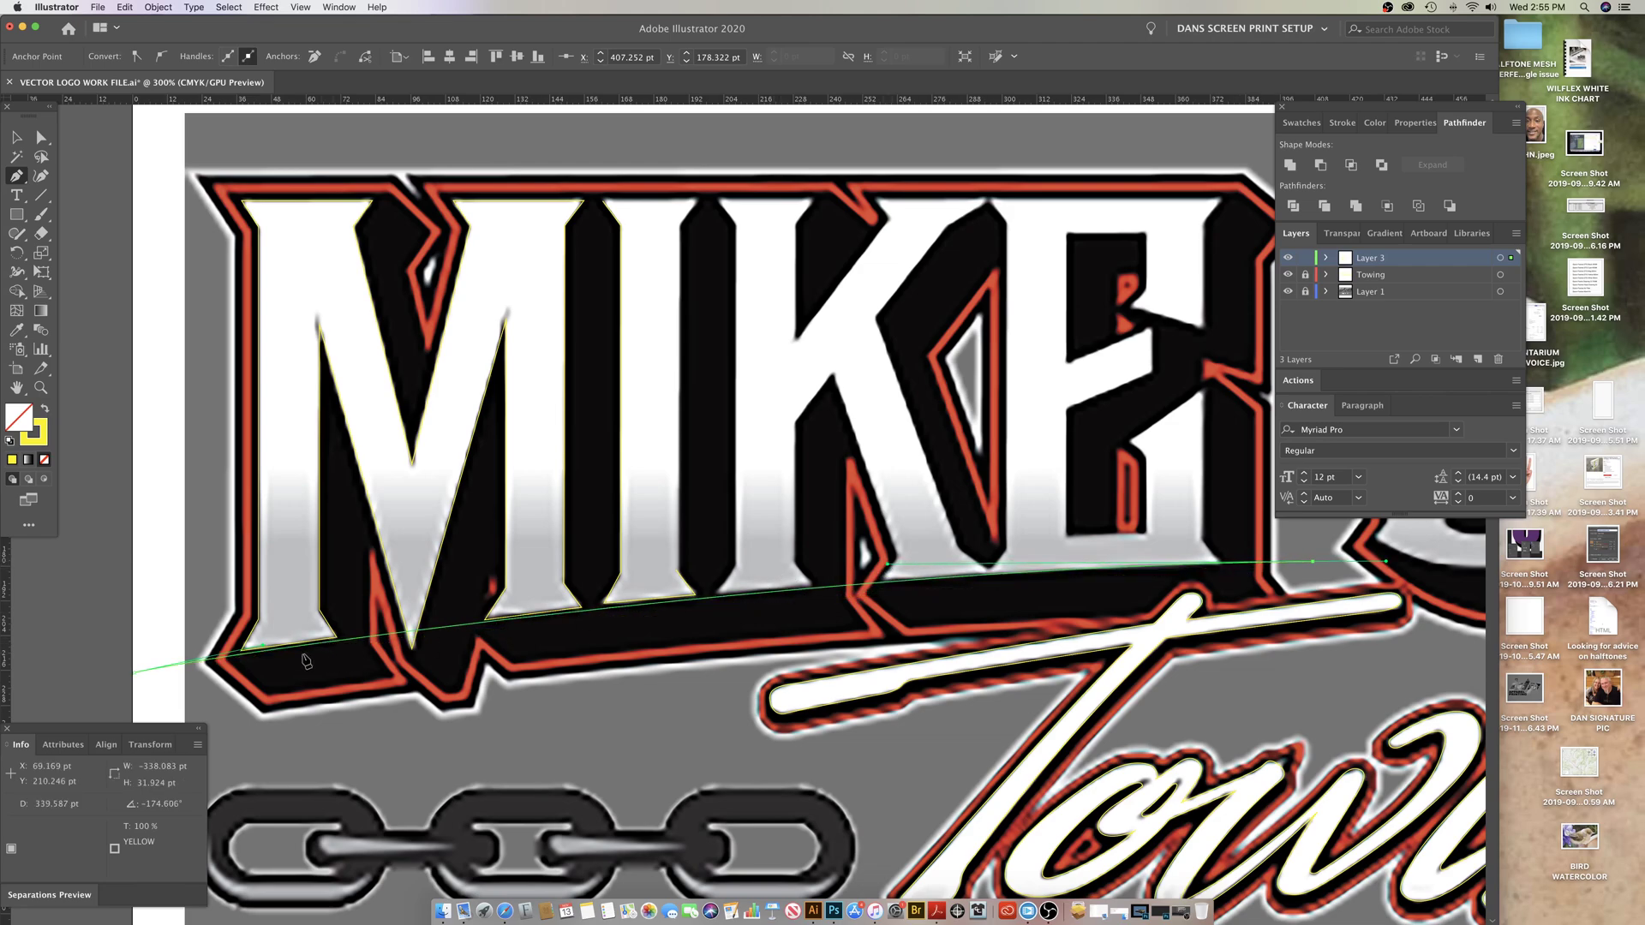
left_click_drag(263, 645, 464, 613)
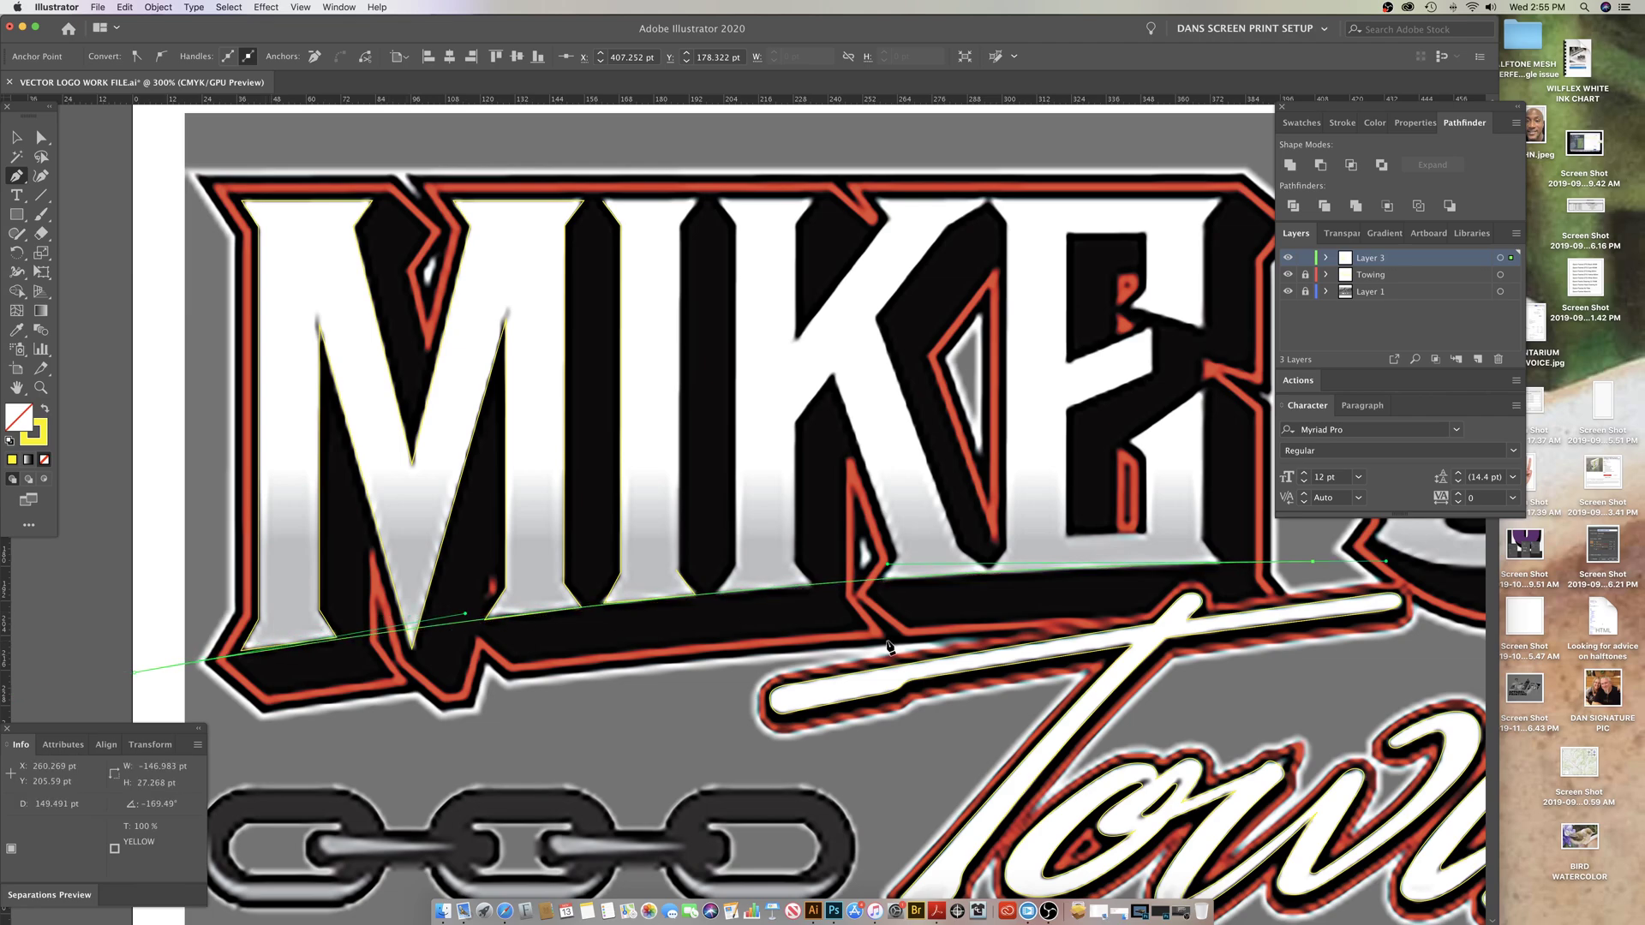
scroll(943, 626, "right", 3)
scroll(942, 626, "up", 1)
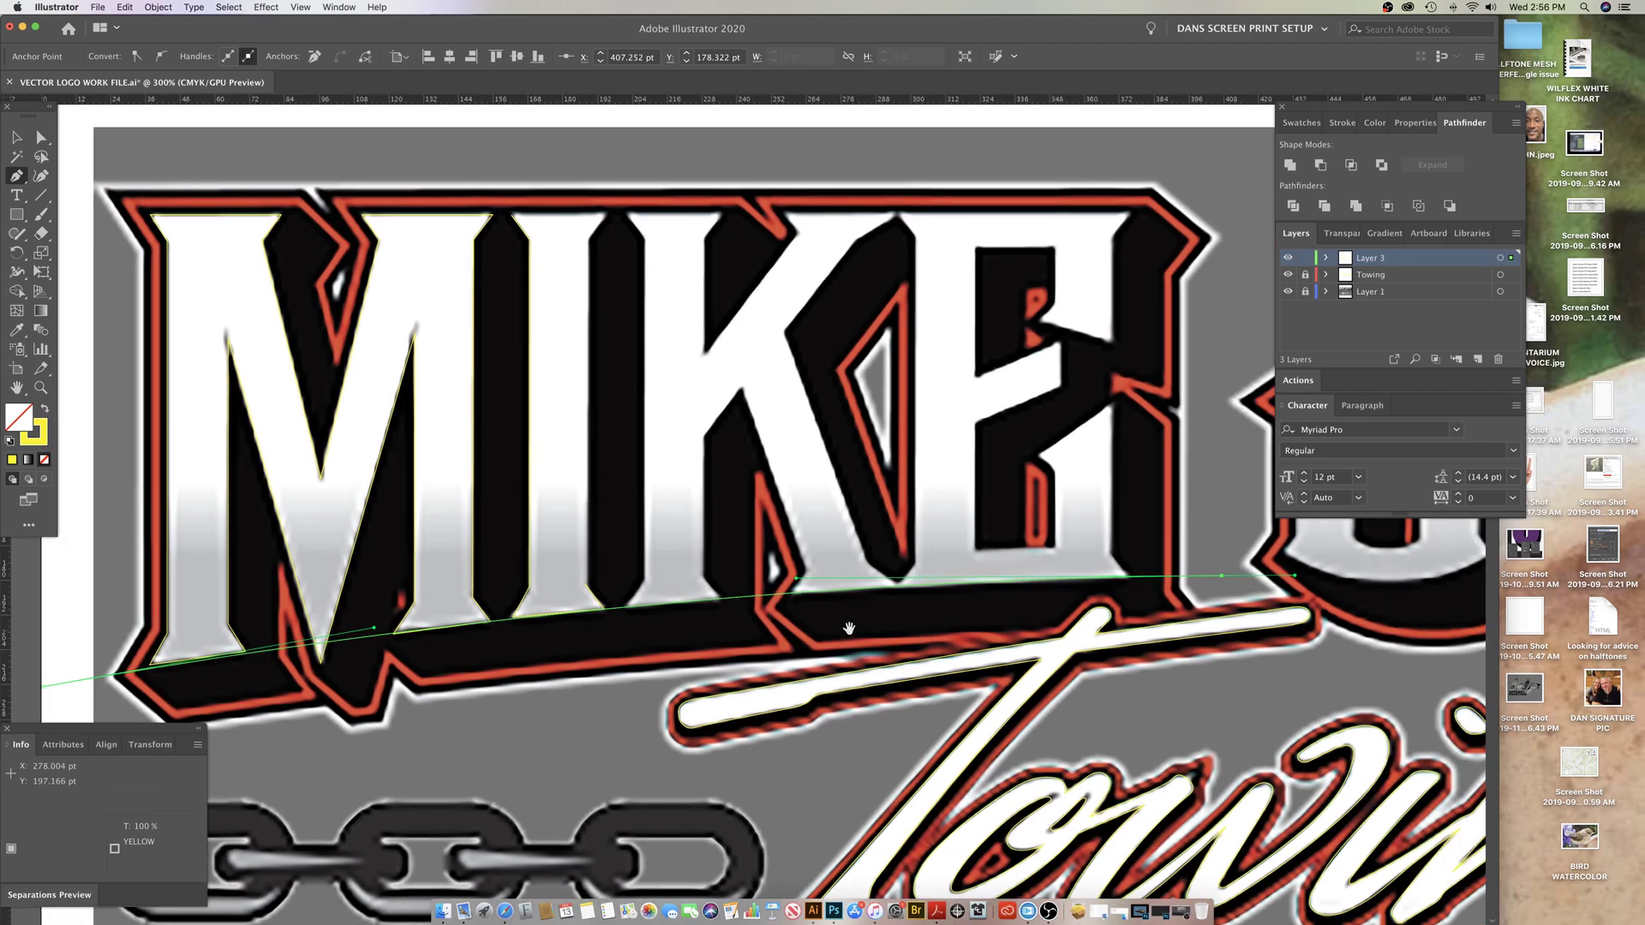
key("backslash")
scroll(719, 635, "left", 4)
scroll(720, 635, "up", 2)
scroll(816, 724, "left", 2)
scroll(885, 702, "right", 5)
scroll(885, 703, "up", 1)
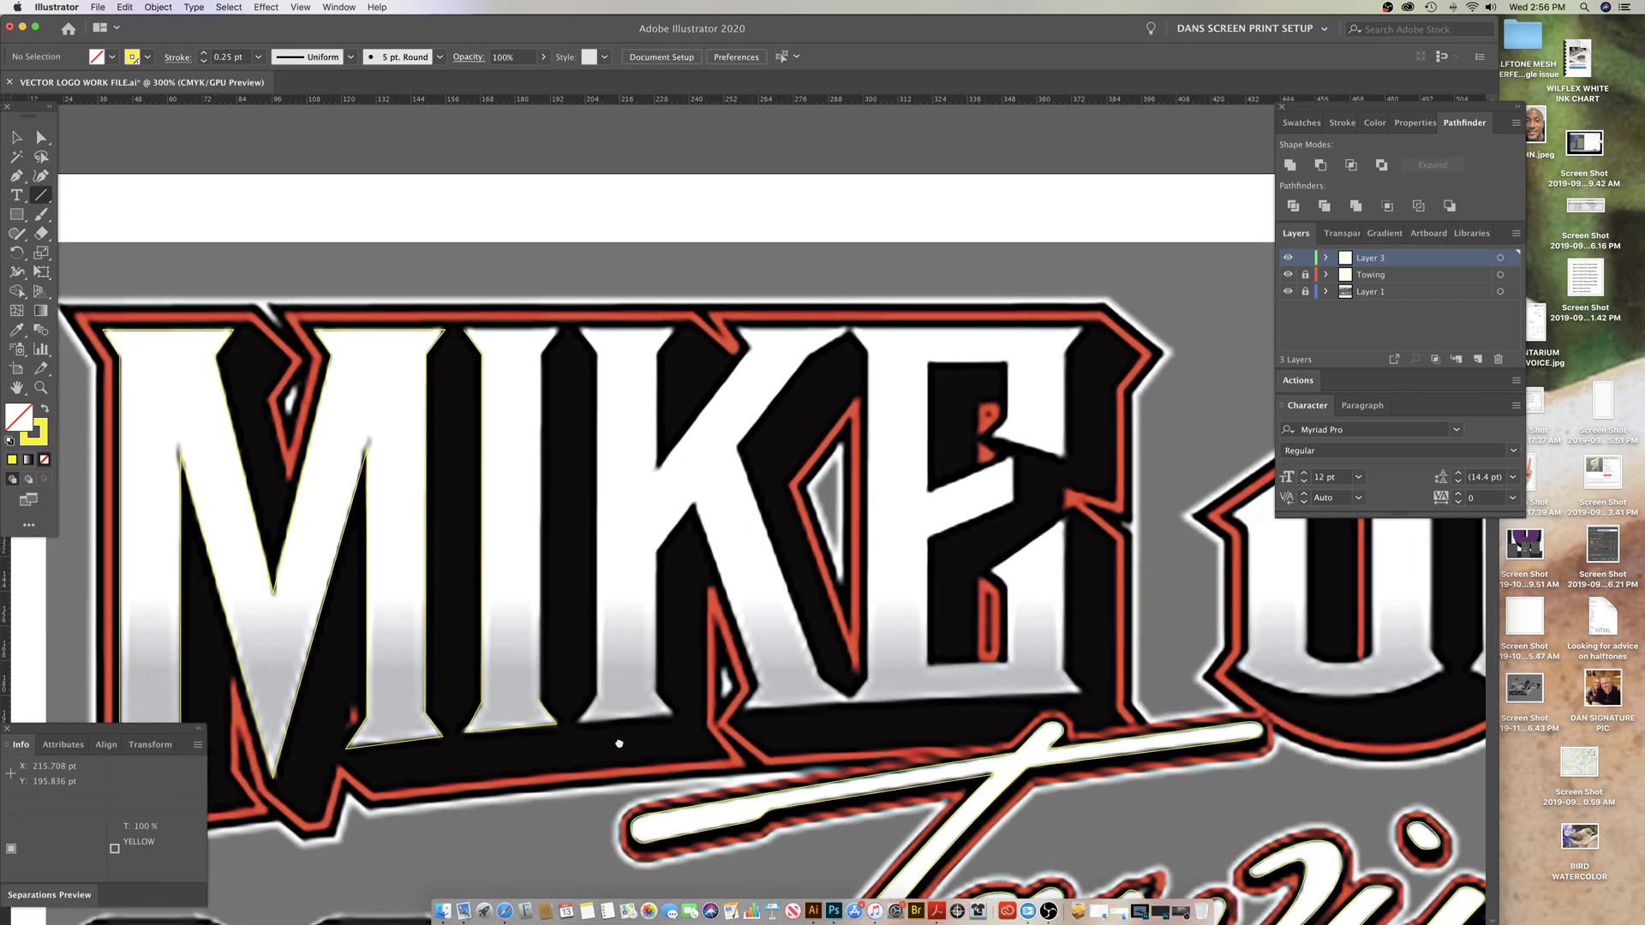
left_click(540, 702)
left_click(549, 691)
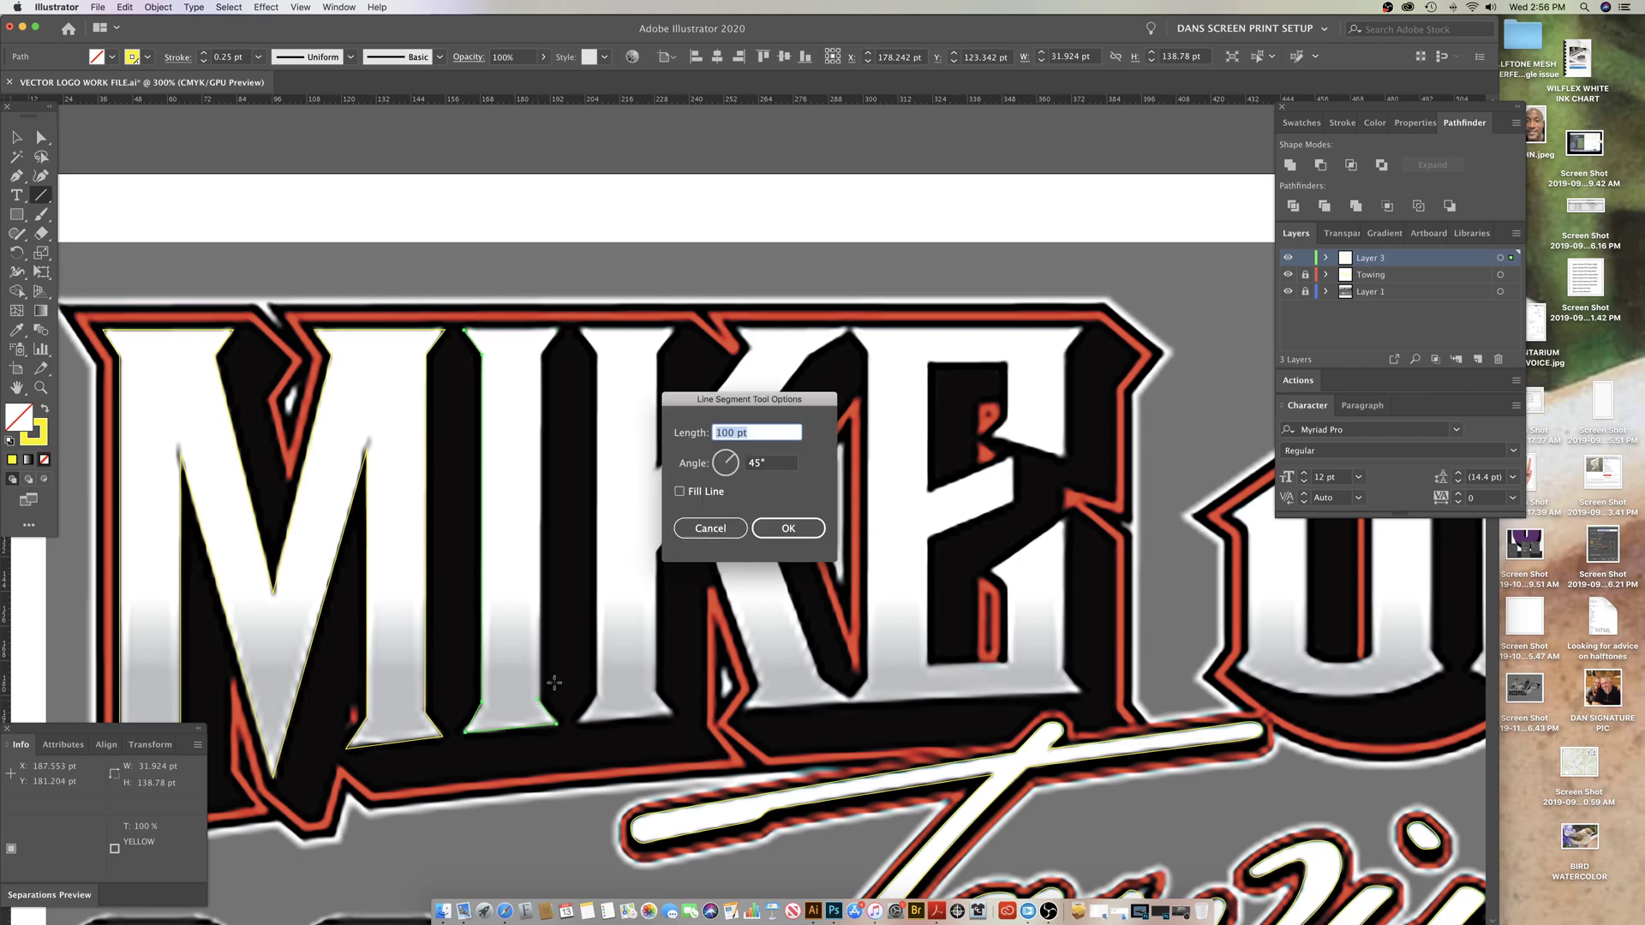
key("Escape")
Step: Finish the letter I's outline by tracing its right edge and upper right corner with the Pen tool, and deselect the path
key("p")
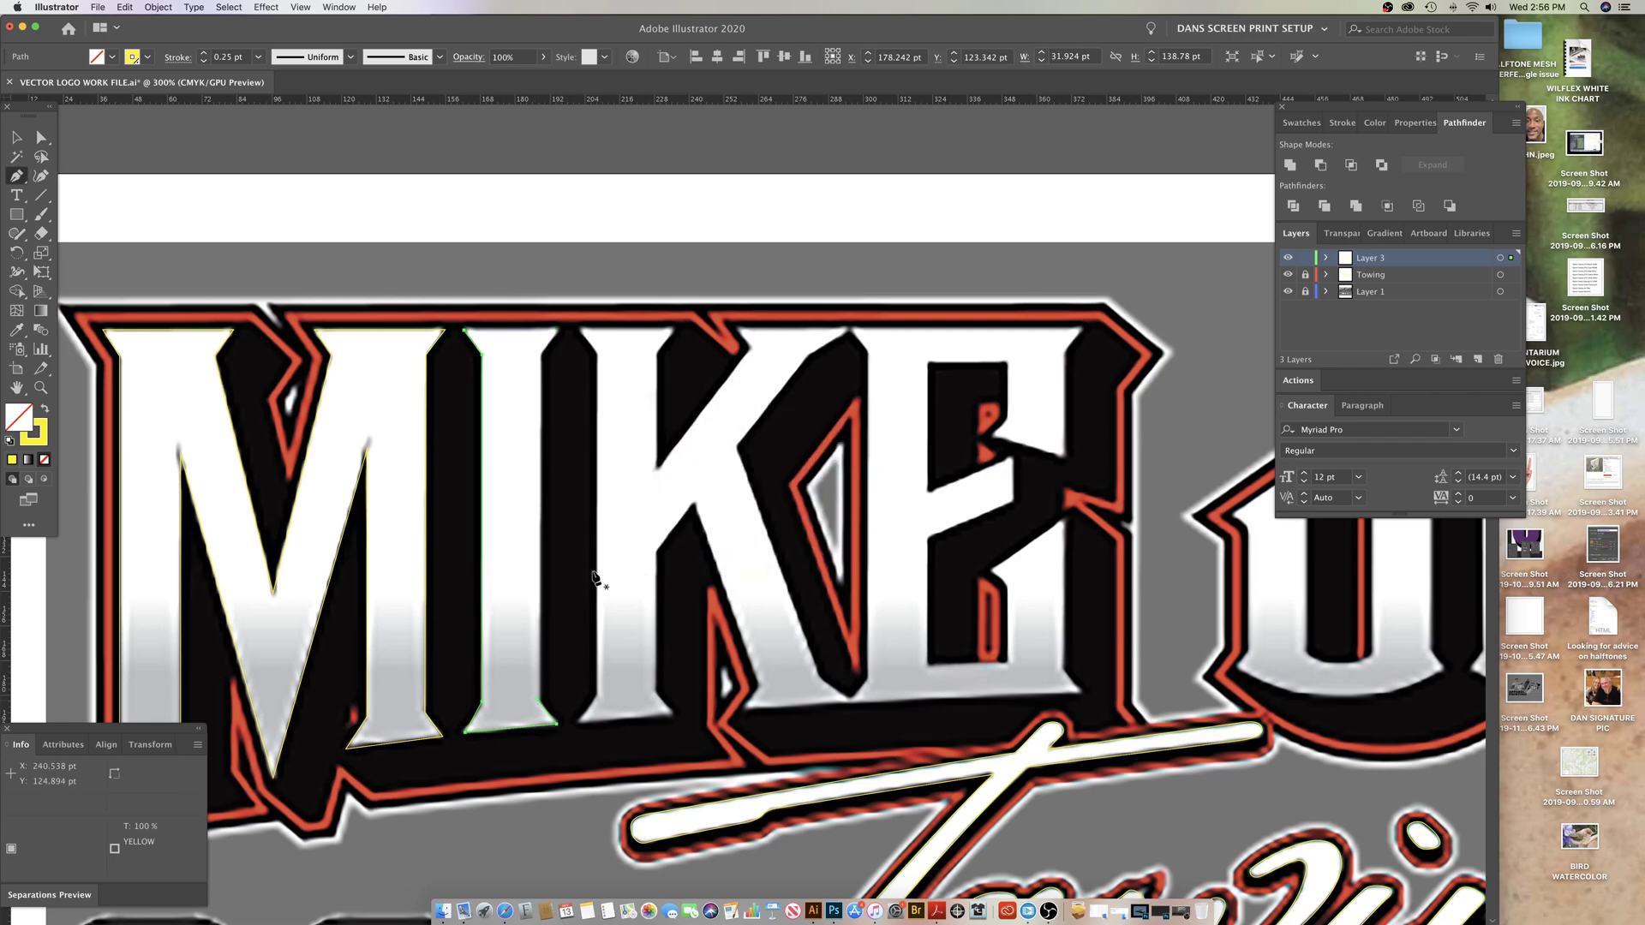
left_click(536, 710)
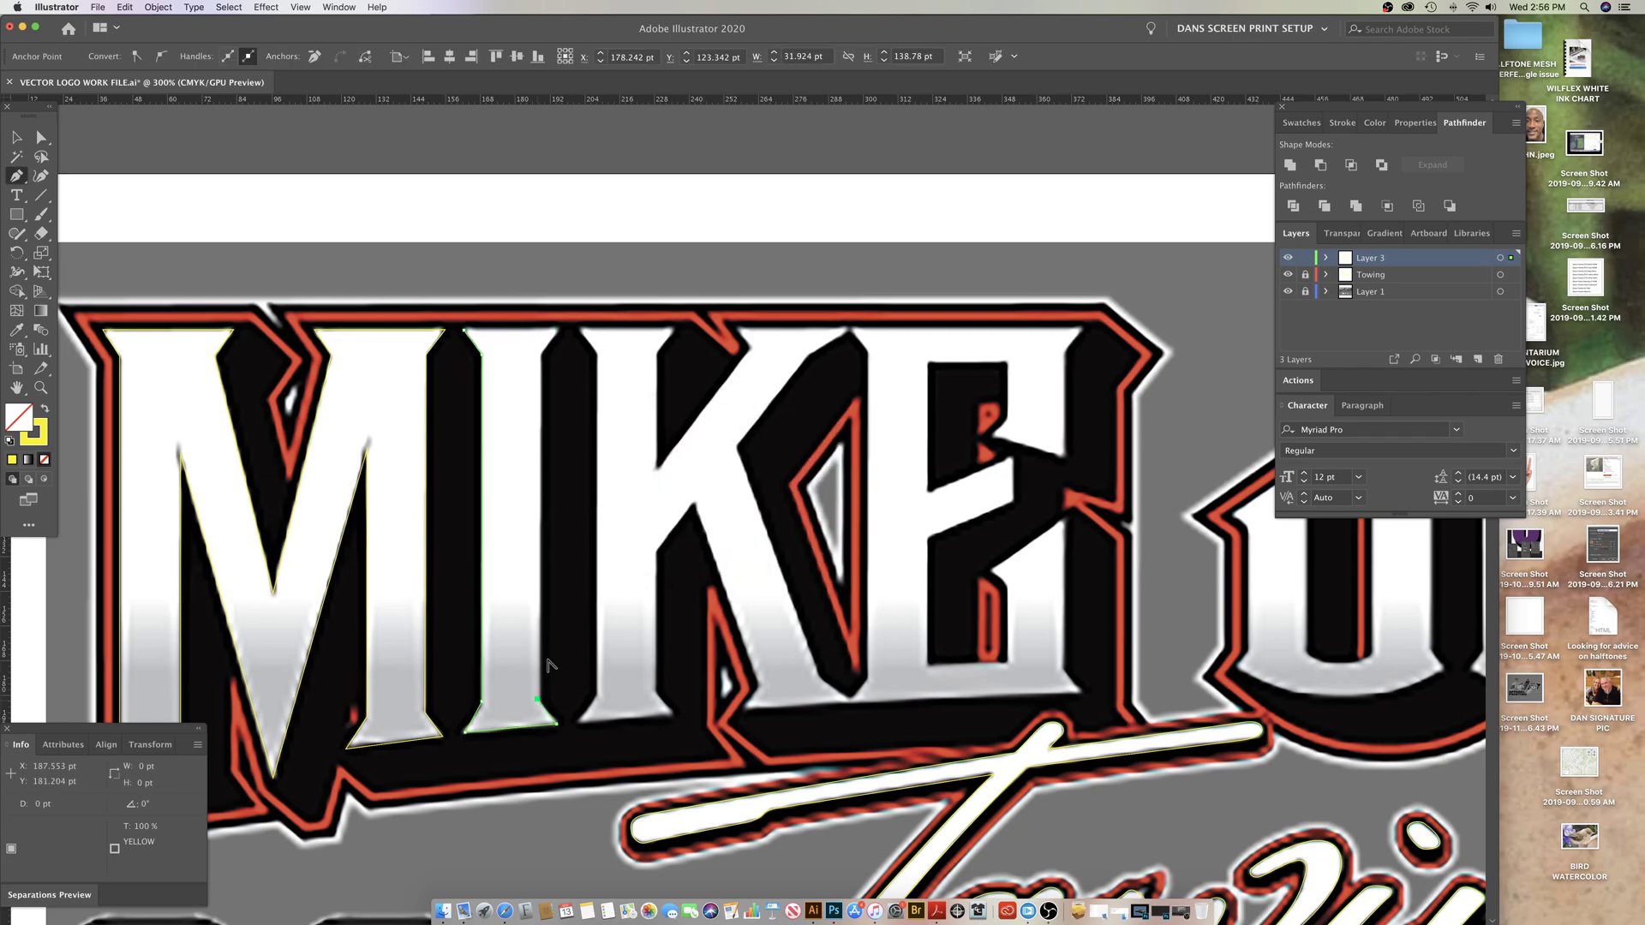
left_click(539, 355)
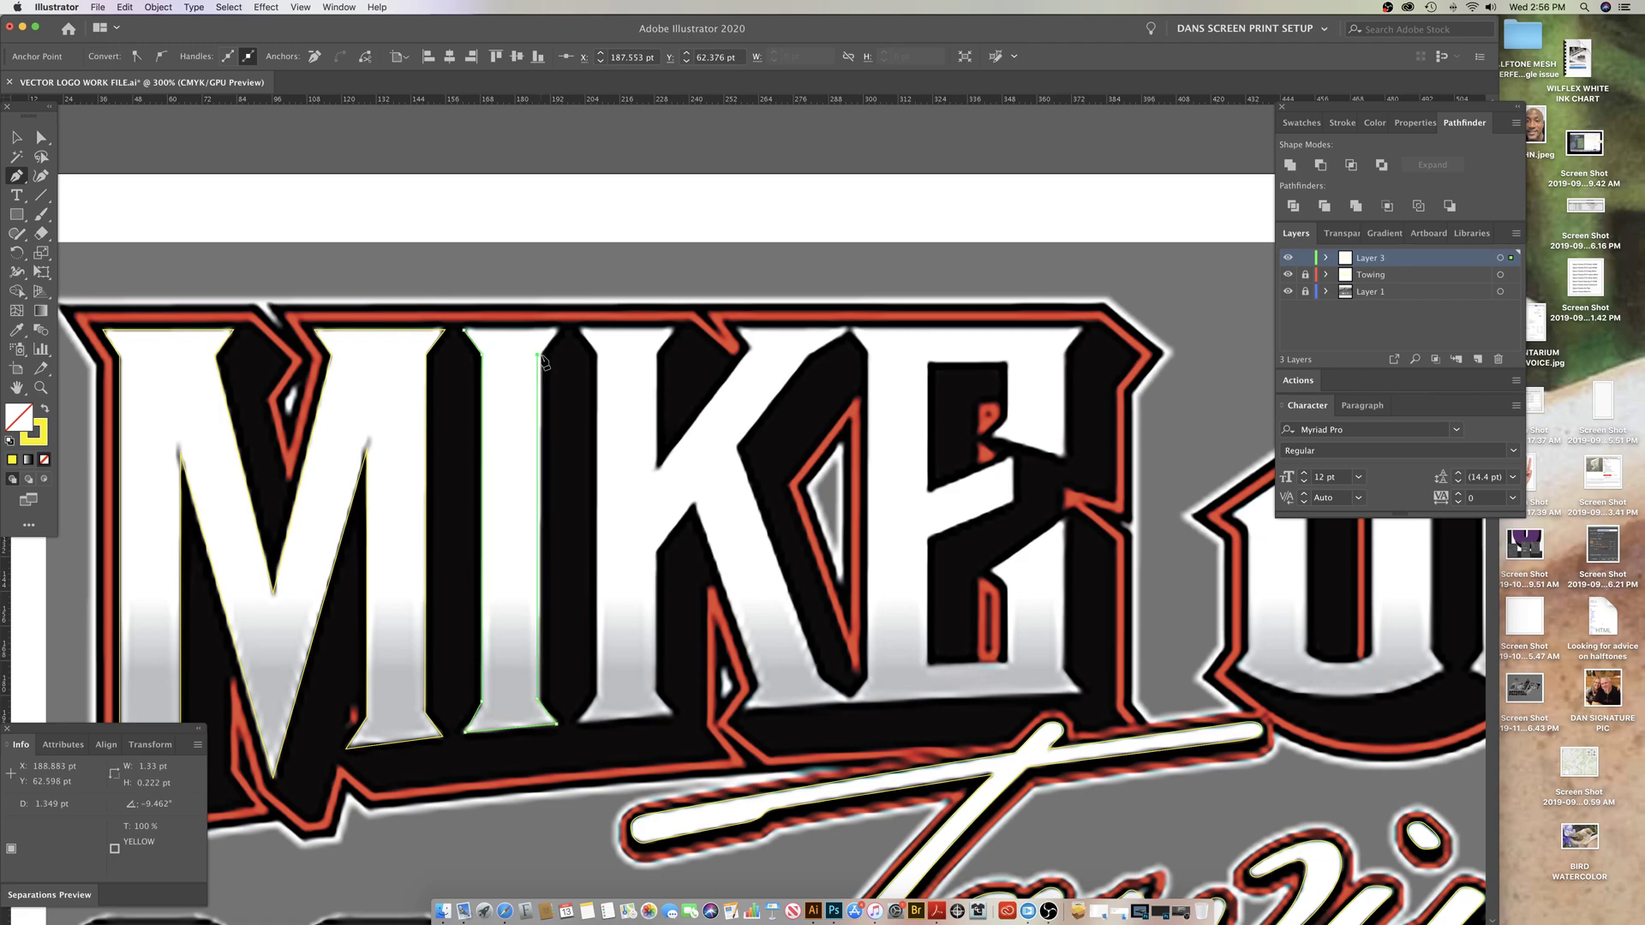
left_click(559, 330)
left_click(587, 344, "super")
Step: Start the K's outline at its top left corner, tracing the stem's left edge, slanted foot and right edge up to the leg
left_click(578, 329)
left_click(597, 360)
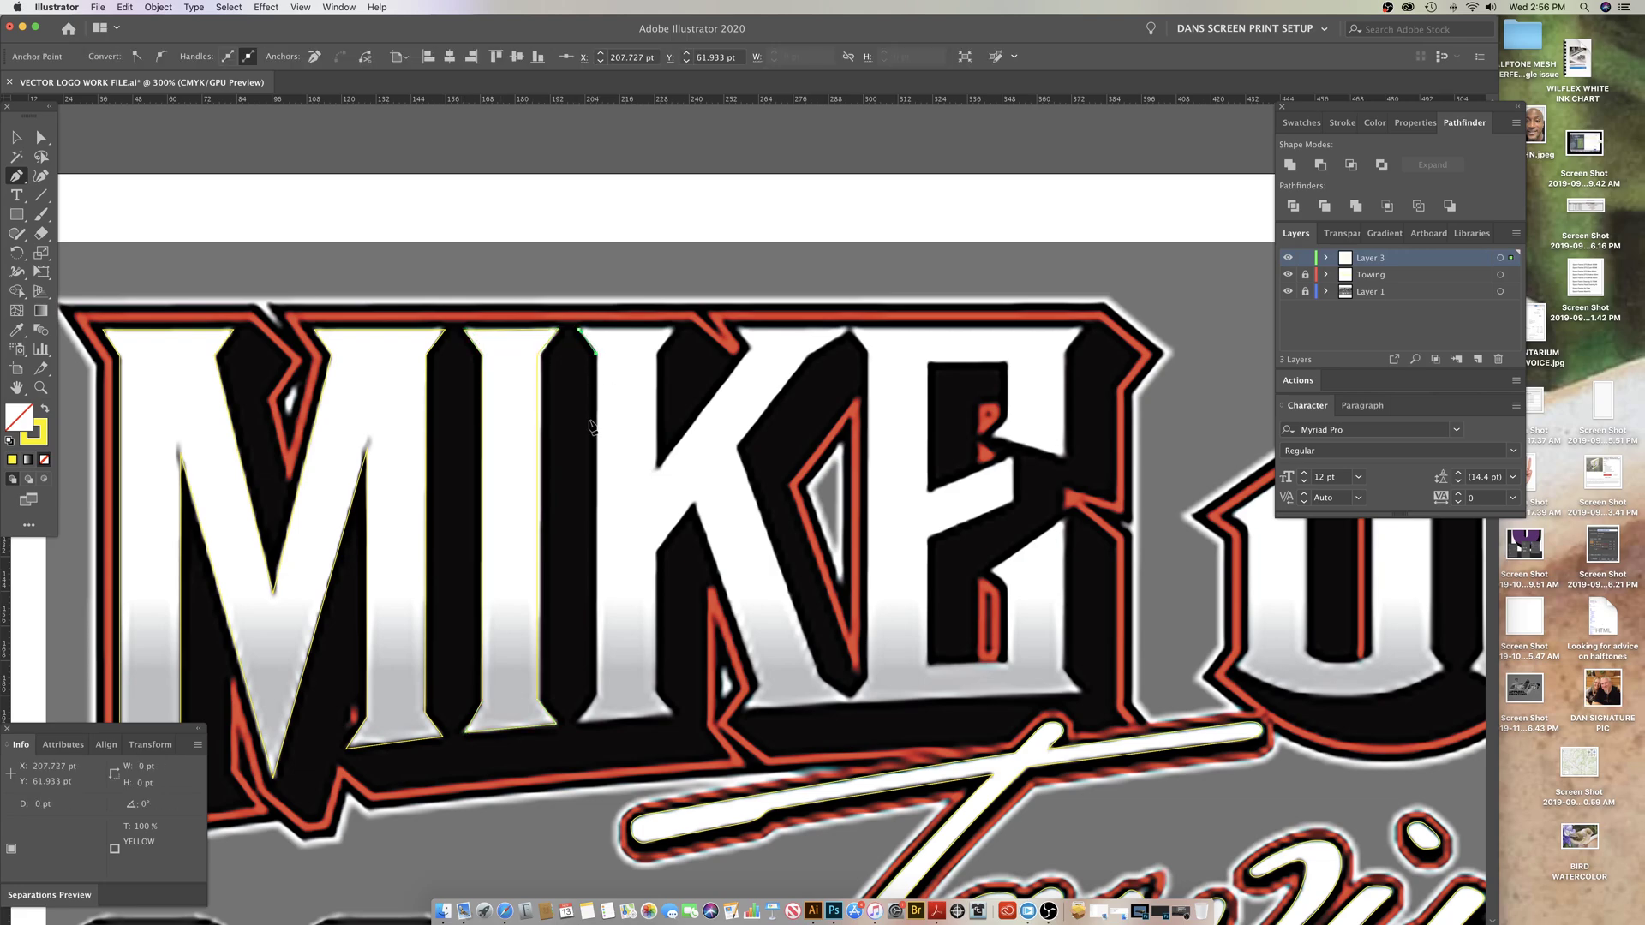
left_click(596, 692)
left_click(578, 721)
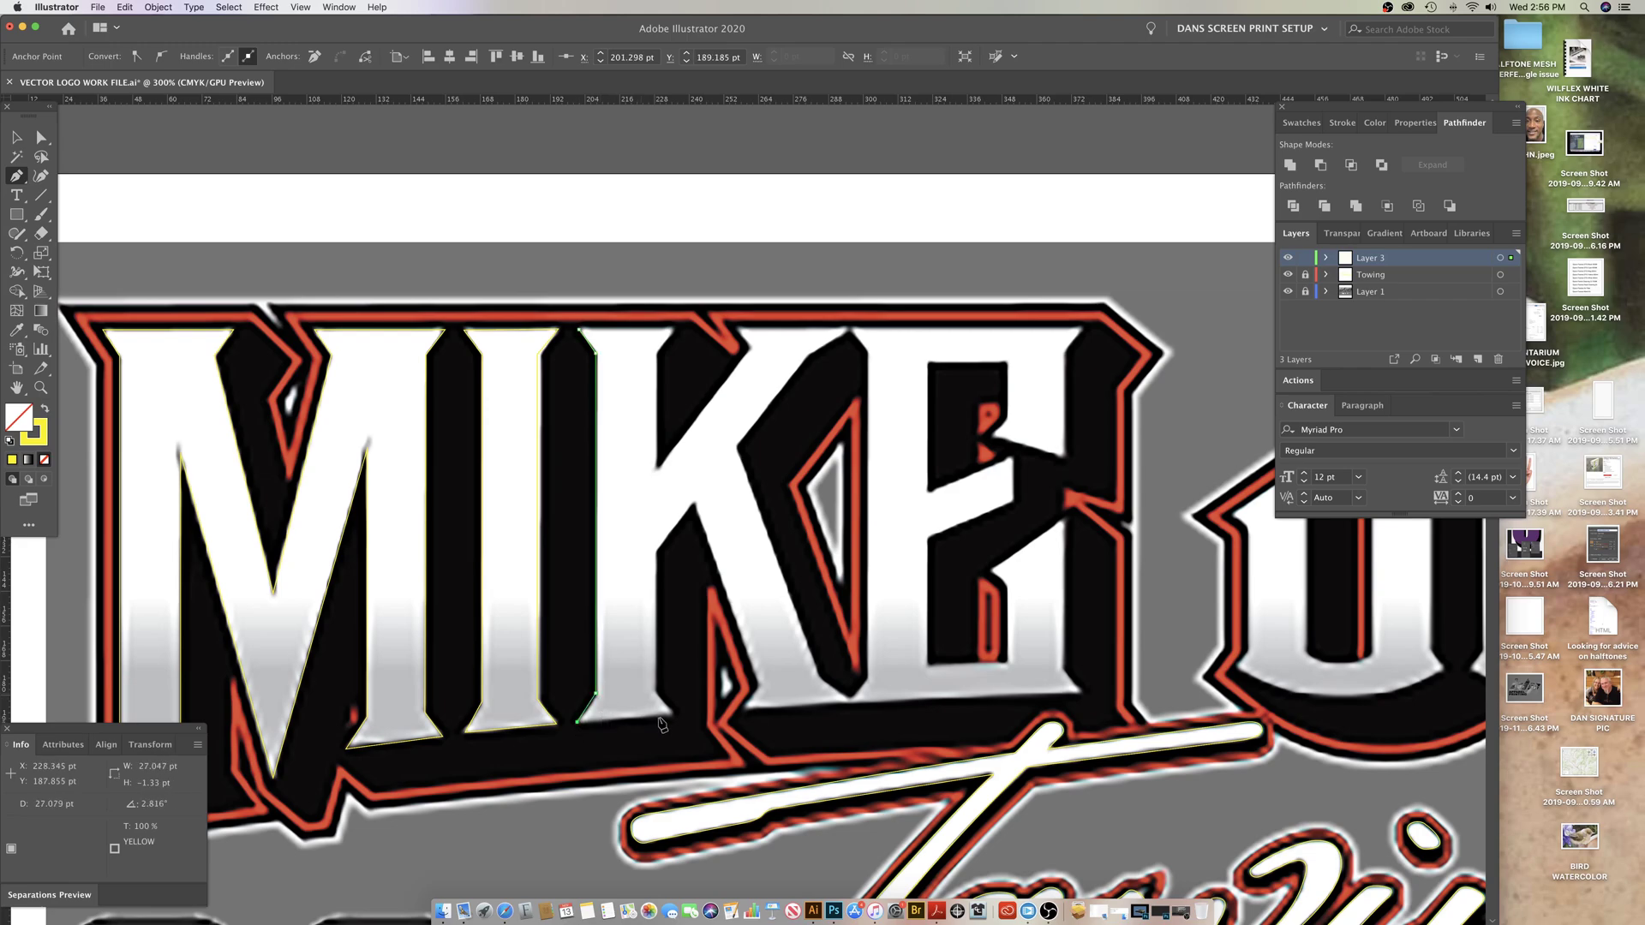
left_click(672, 715)
left_click(656, 699)
left_click(654, 555)
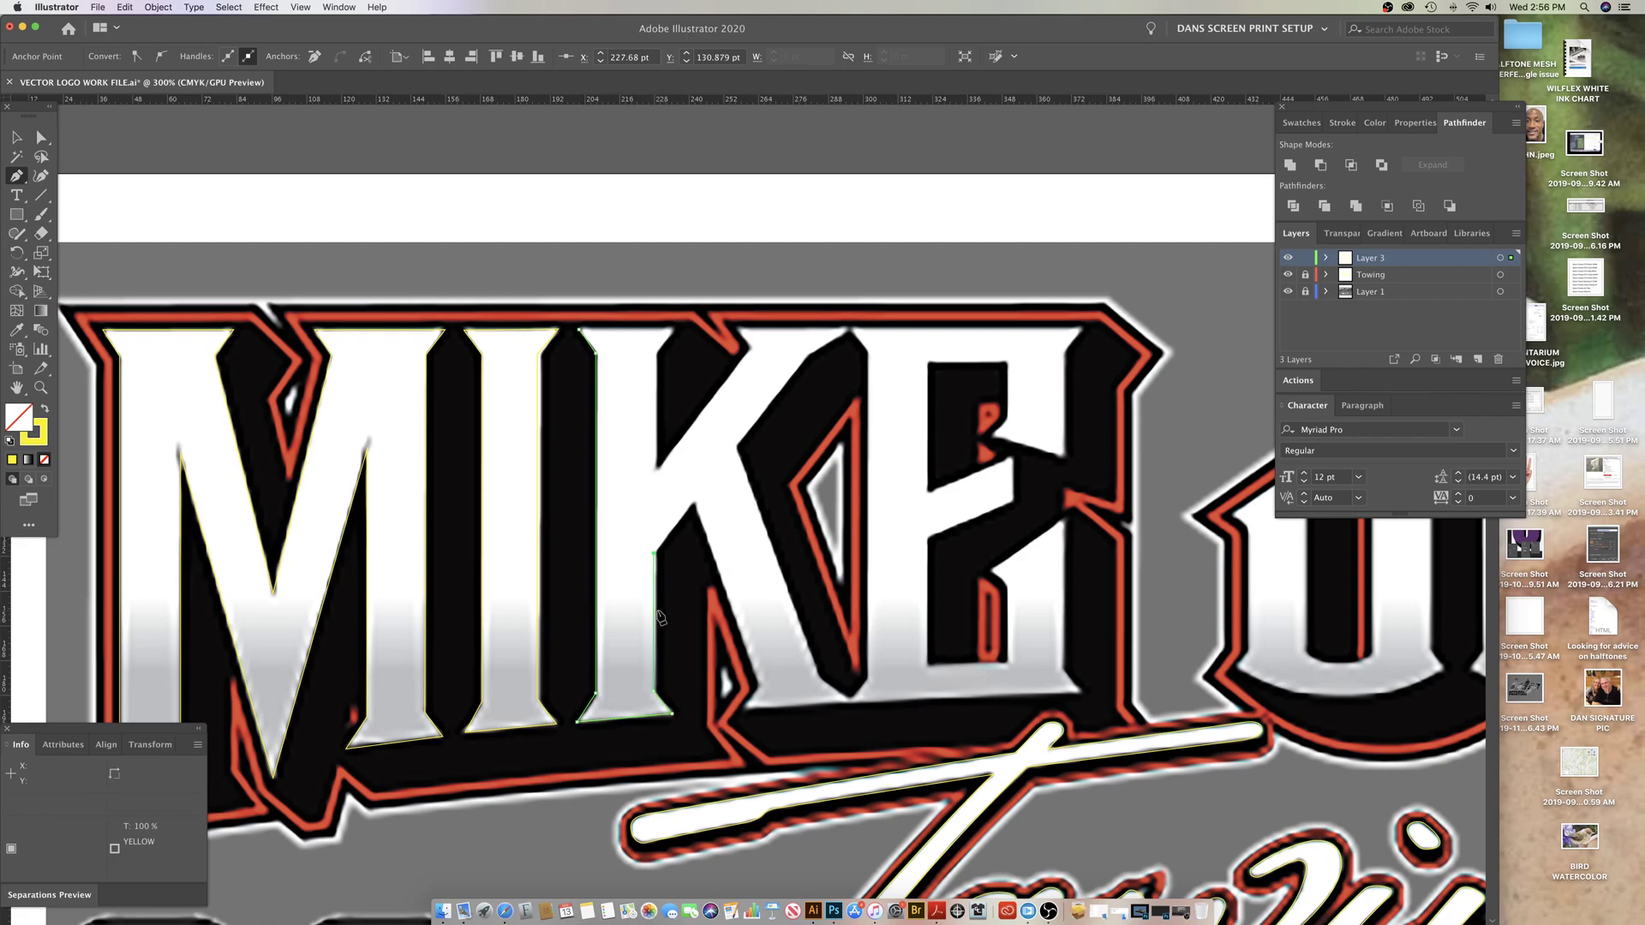
Step: Try a straight Pen segment from the K's lower stem notch to the outer edge of its upper arm and undo it
key("z")
scroll(662, 604, "up", 3)
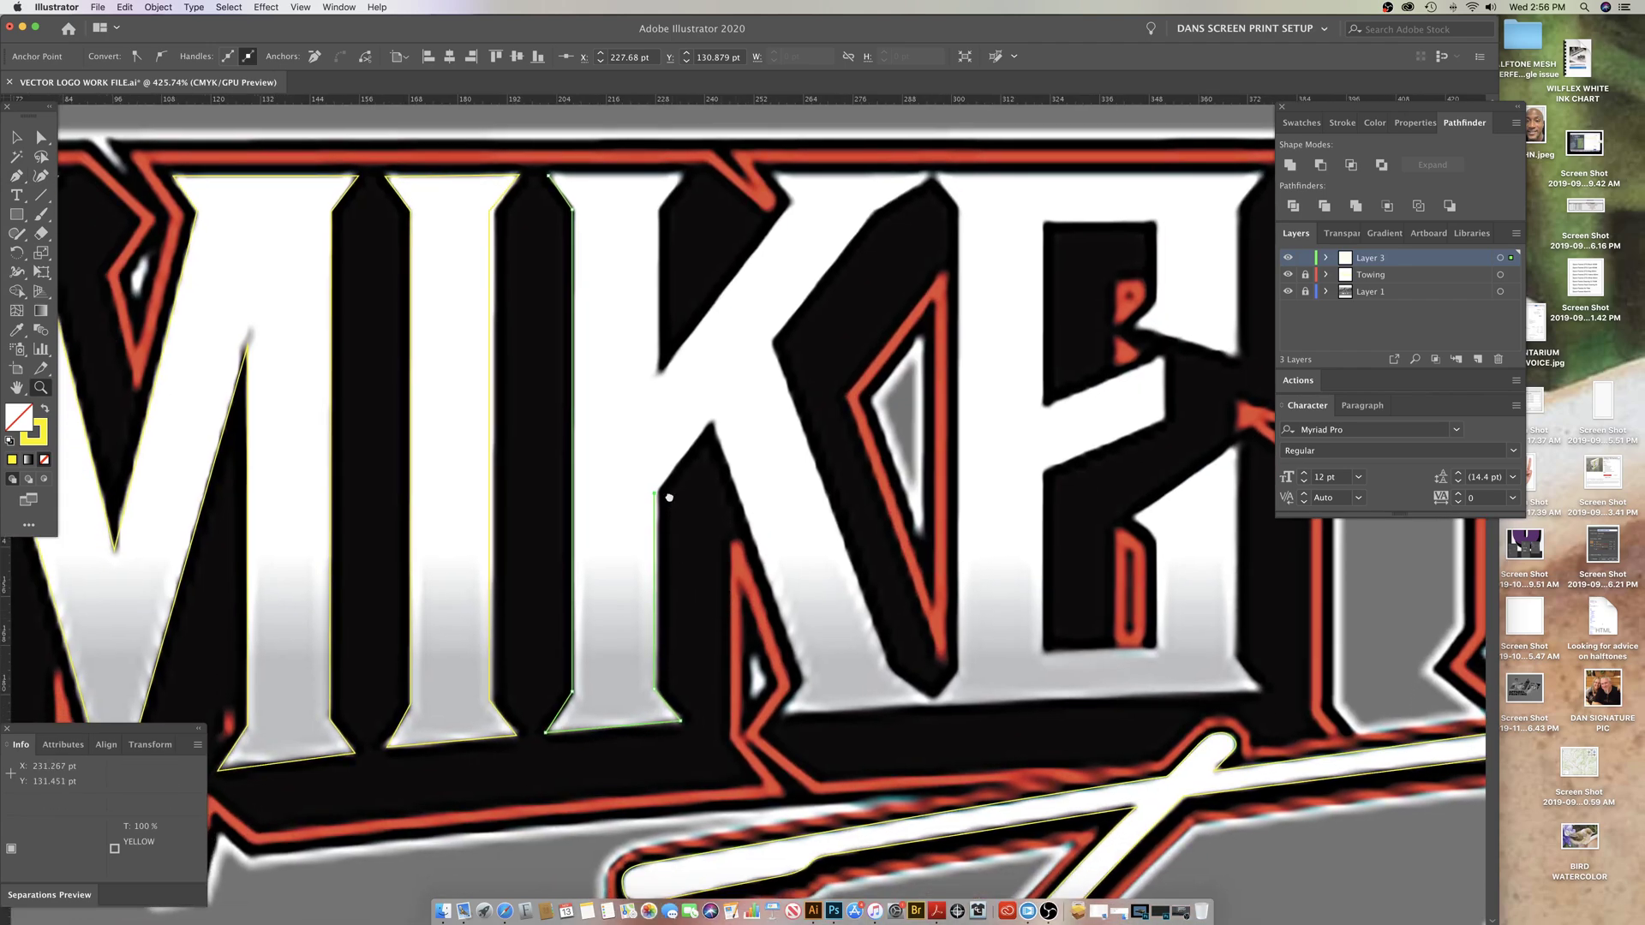
left_click_drag(669, 497, 714, 573)
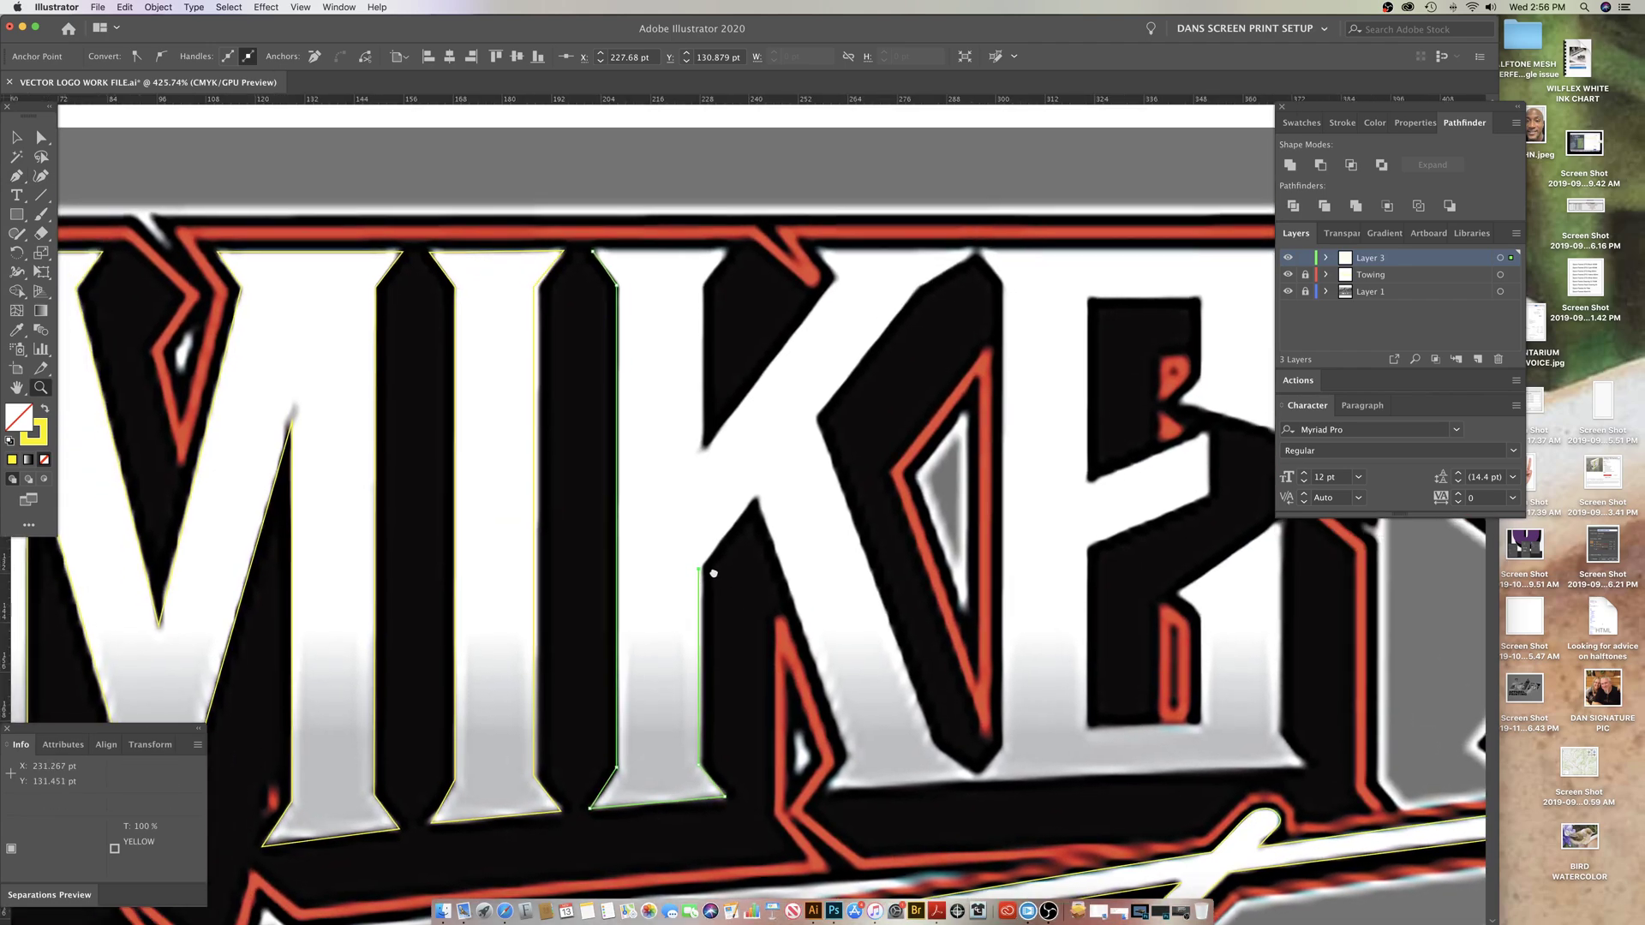
key("p")
left_click_drag(761, 507, 659, 588)
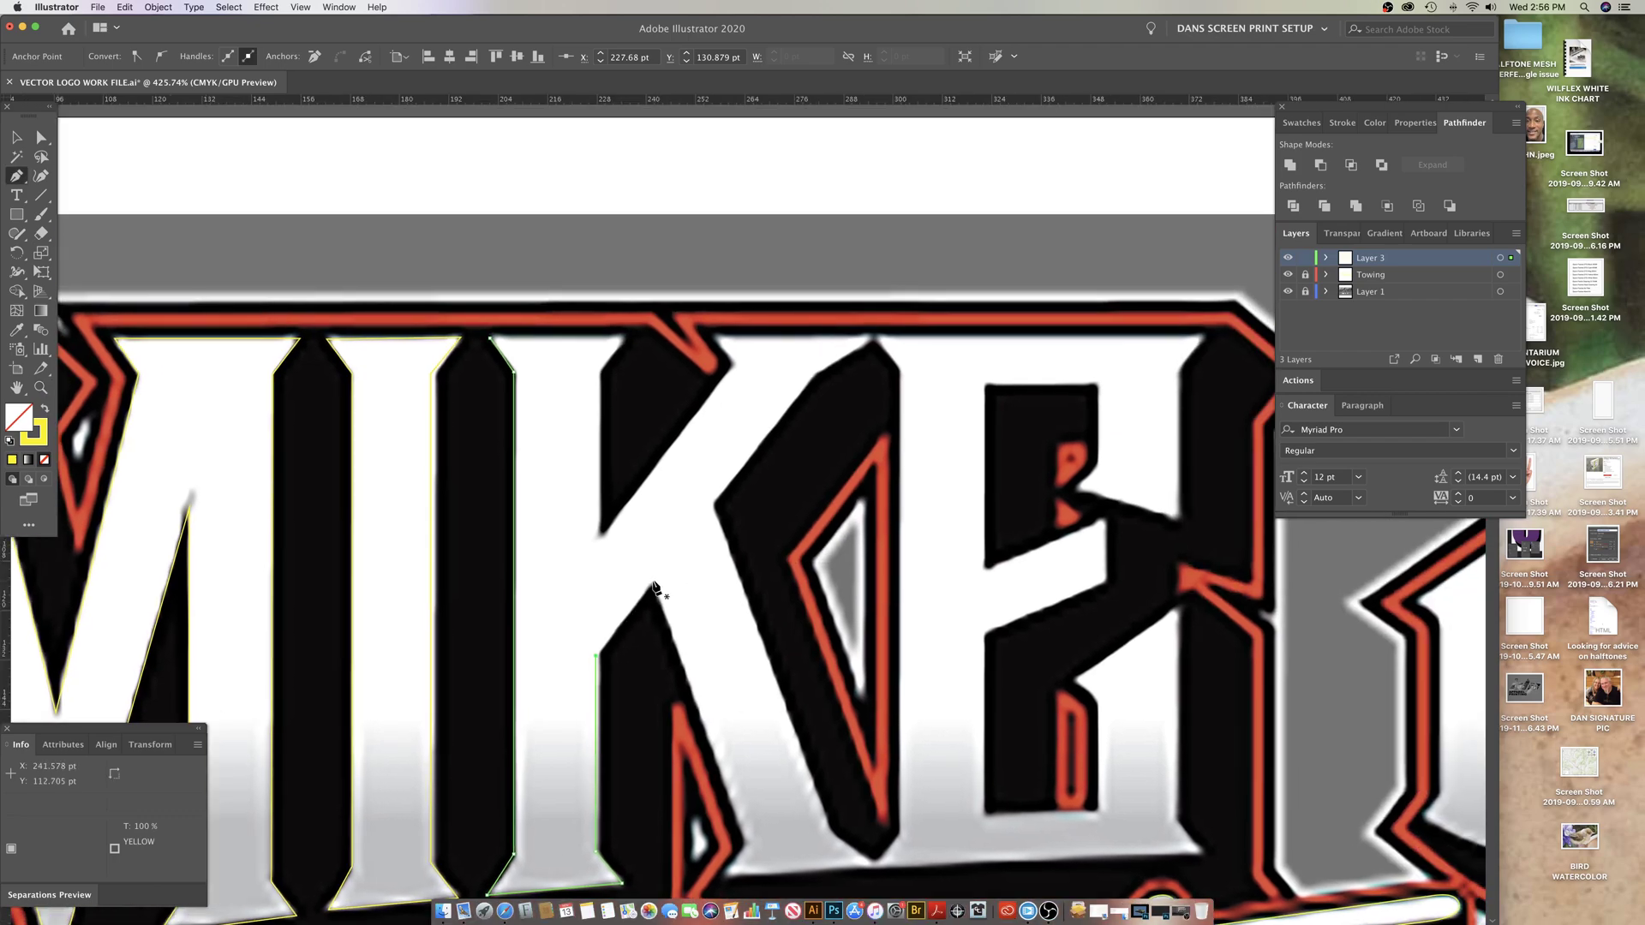
left_click(655, 589, "super")
left_click(596, 657)
scroll(655, 590, "up", 2)
scroll(656, 589, "right", 2)
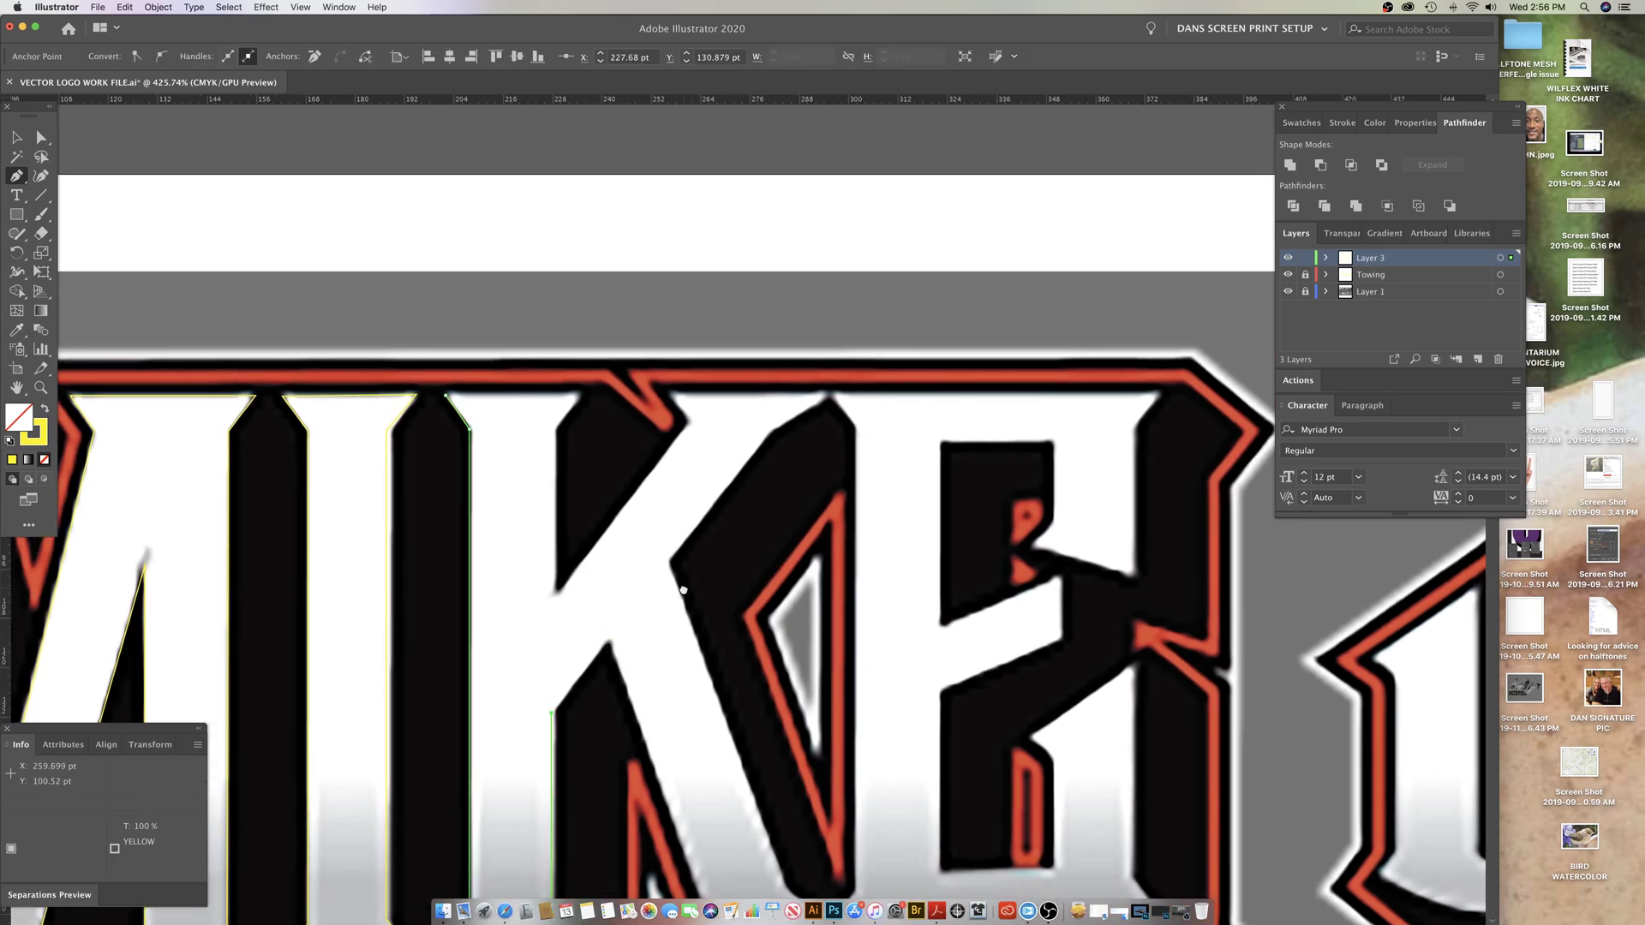
left_click(772, 431)
key("super+z")
Step: Trace the K's diagonal leg from the inner notch down around its foot and back up to the junction with the arm
left_click(610, 645)
scroll(634, 677, "down", 5)
scroll(634, 677, "right", 2)
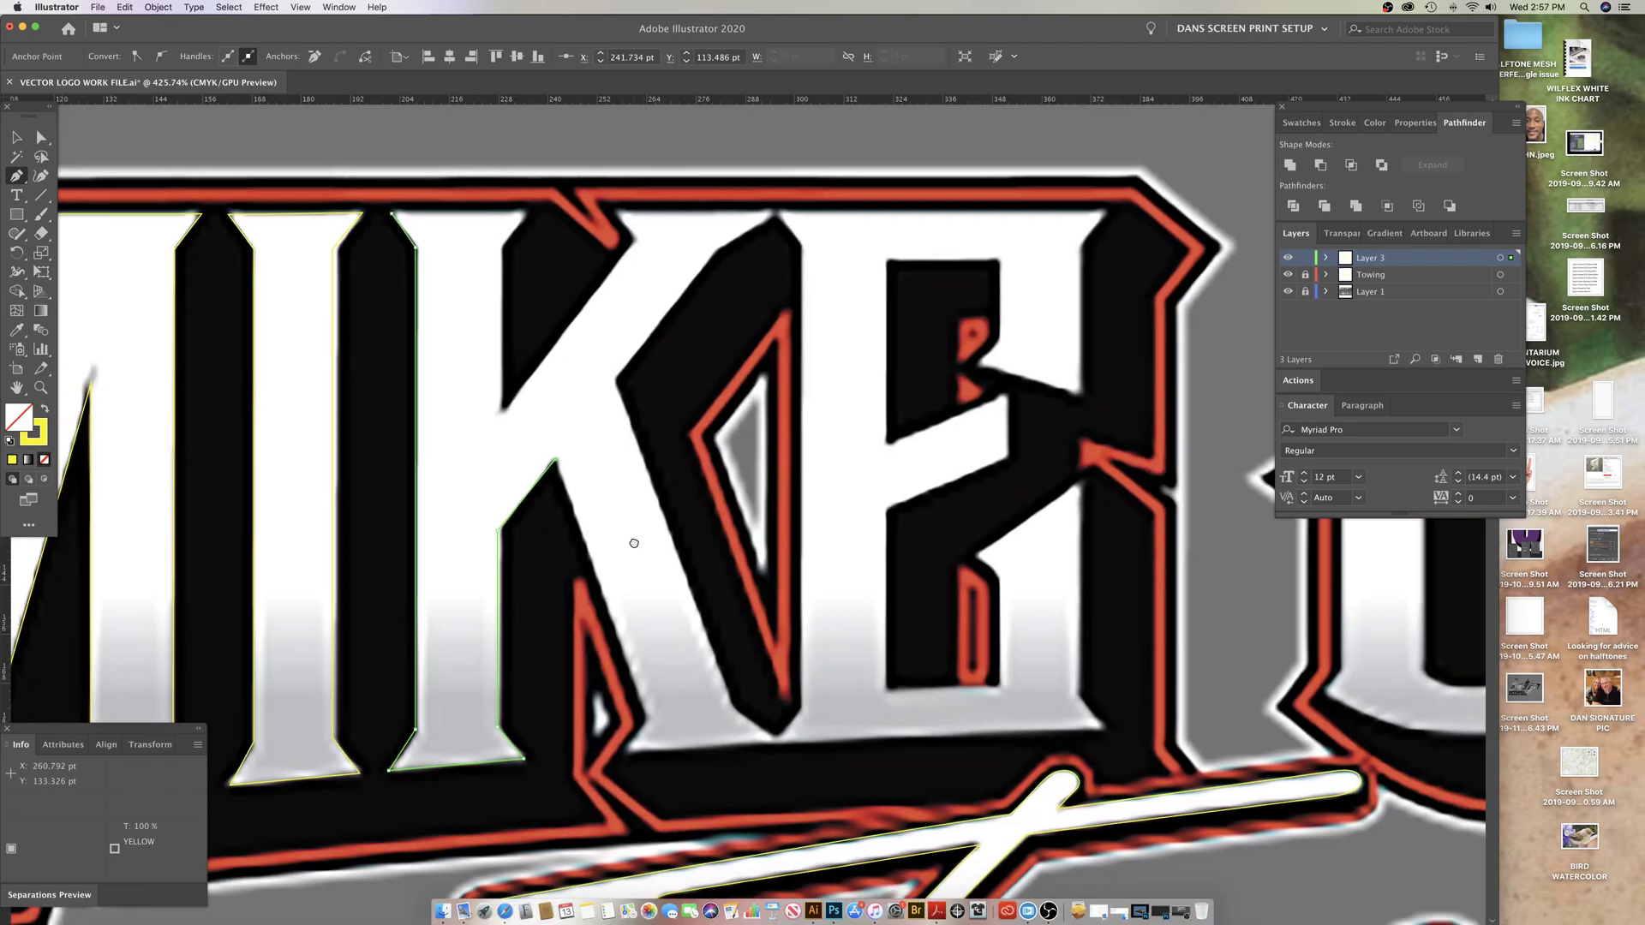
left_click(648, 717)
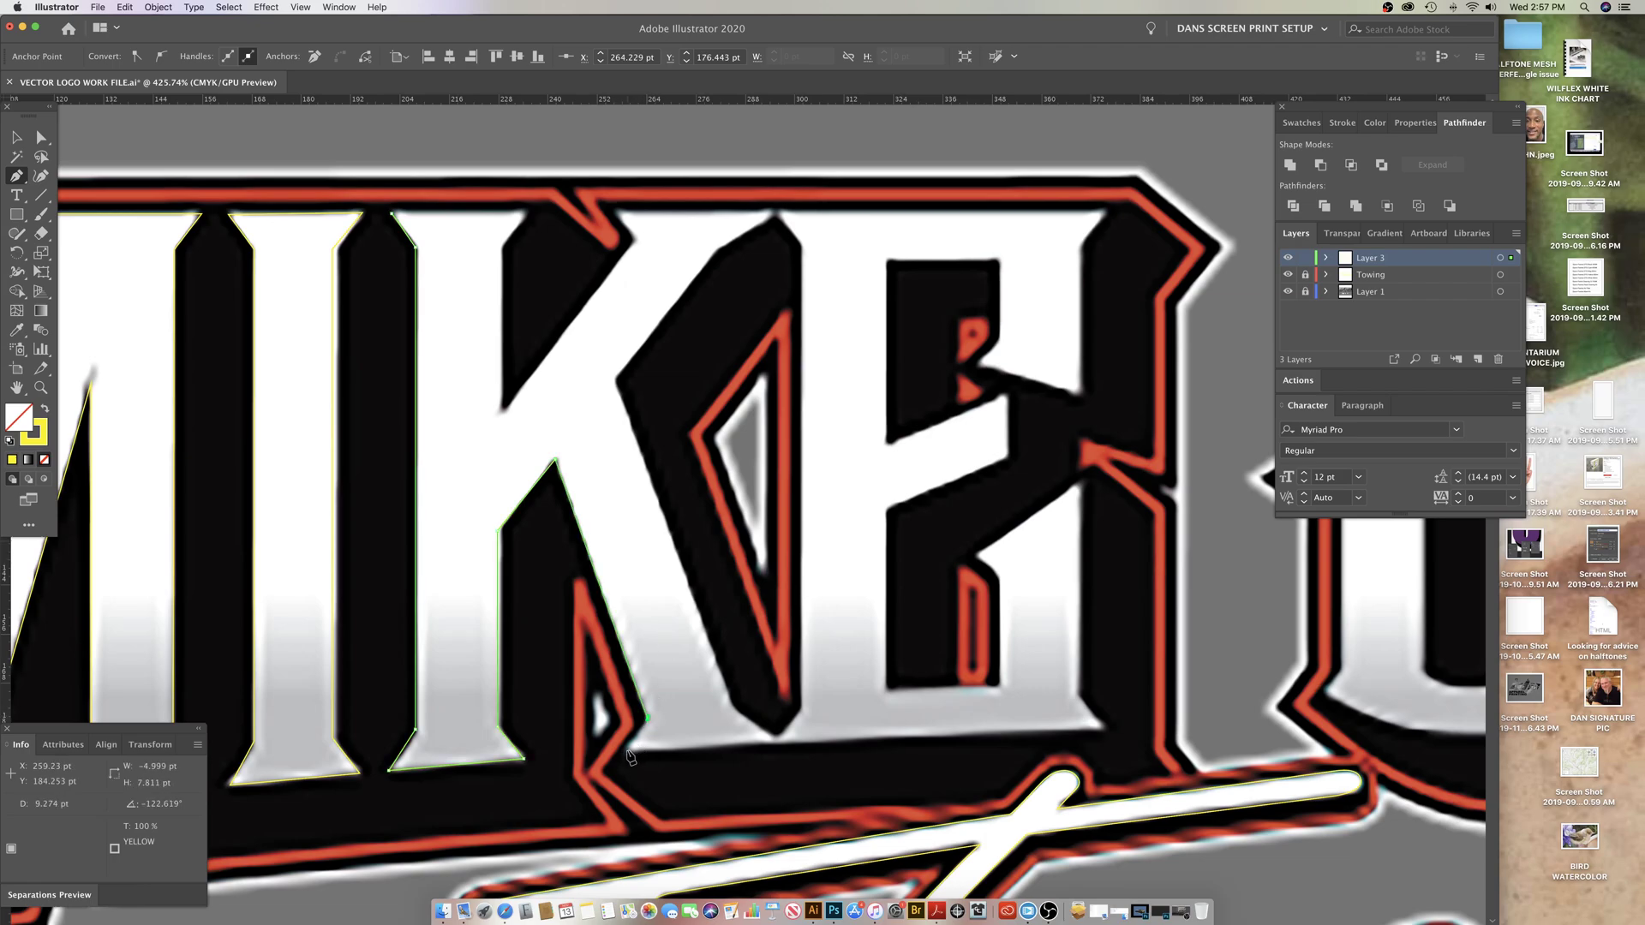
left_click(628, 751)
left_click(779, 743)
left_click(733, 712)
left_click(615, 385)
Step: Trace the K's upper arm around its outer edge, pointed tip and flat top, and back down to the stem
scroll(654, 651, "up", 5)
left_click(743, 518)
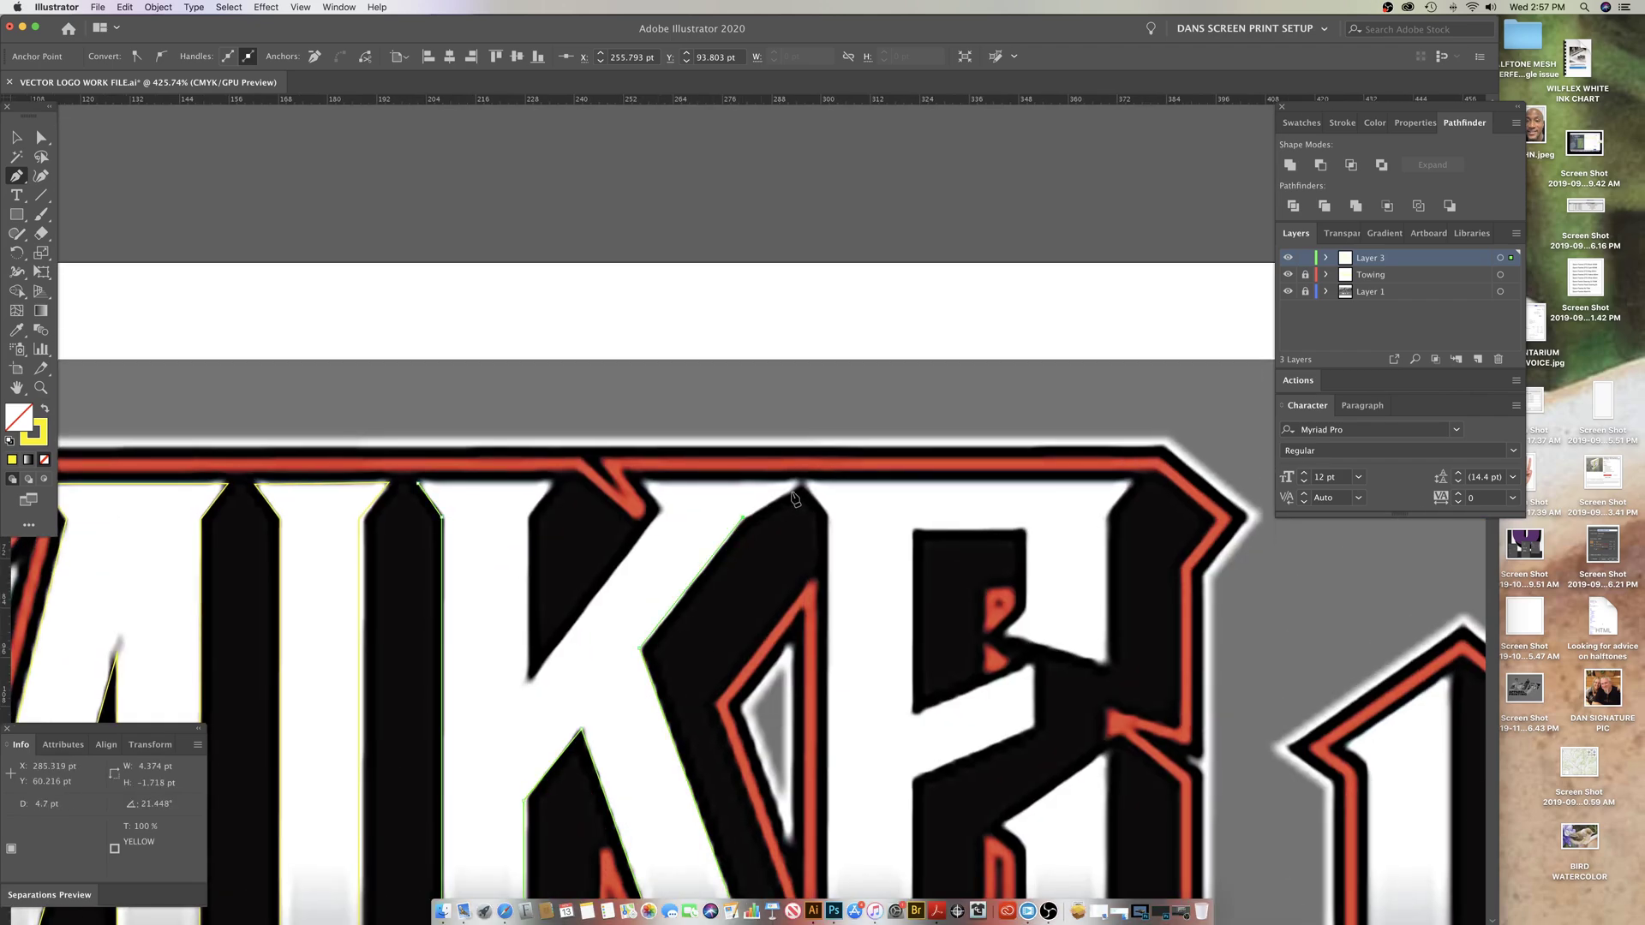
left_click(801, 485)
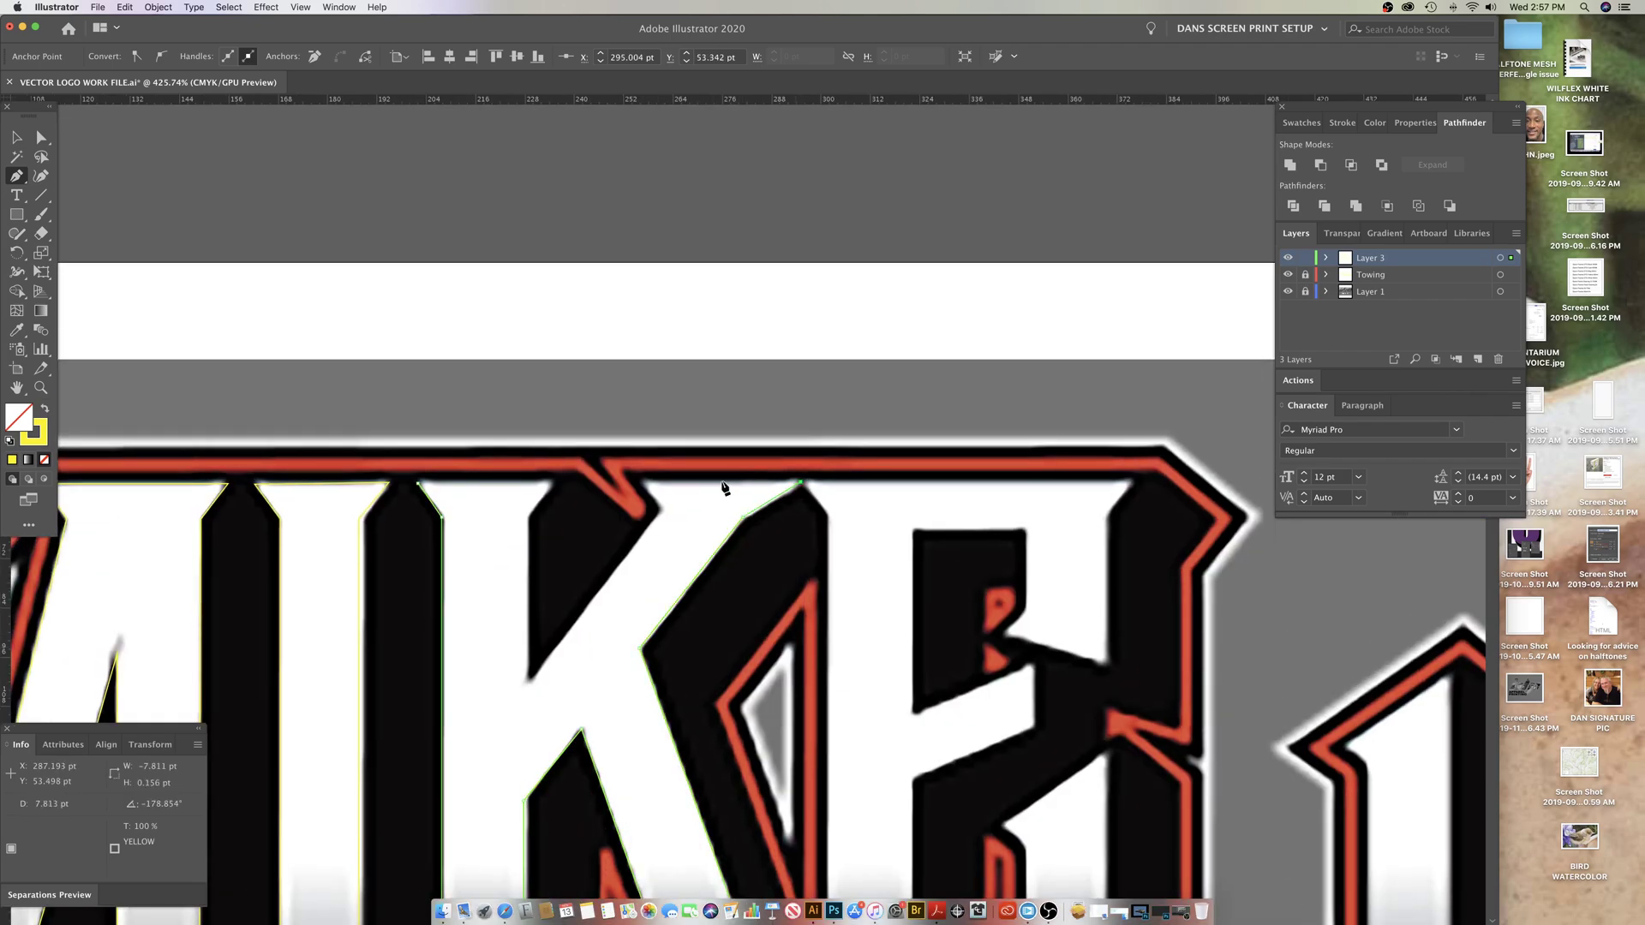
left_click(643, 483)
left_click(662, 511)
left_click(527, 684)
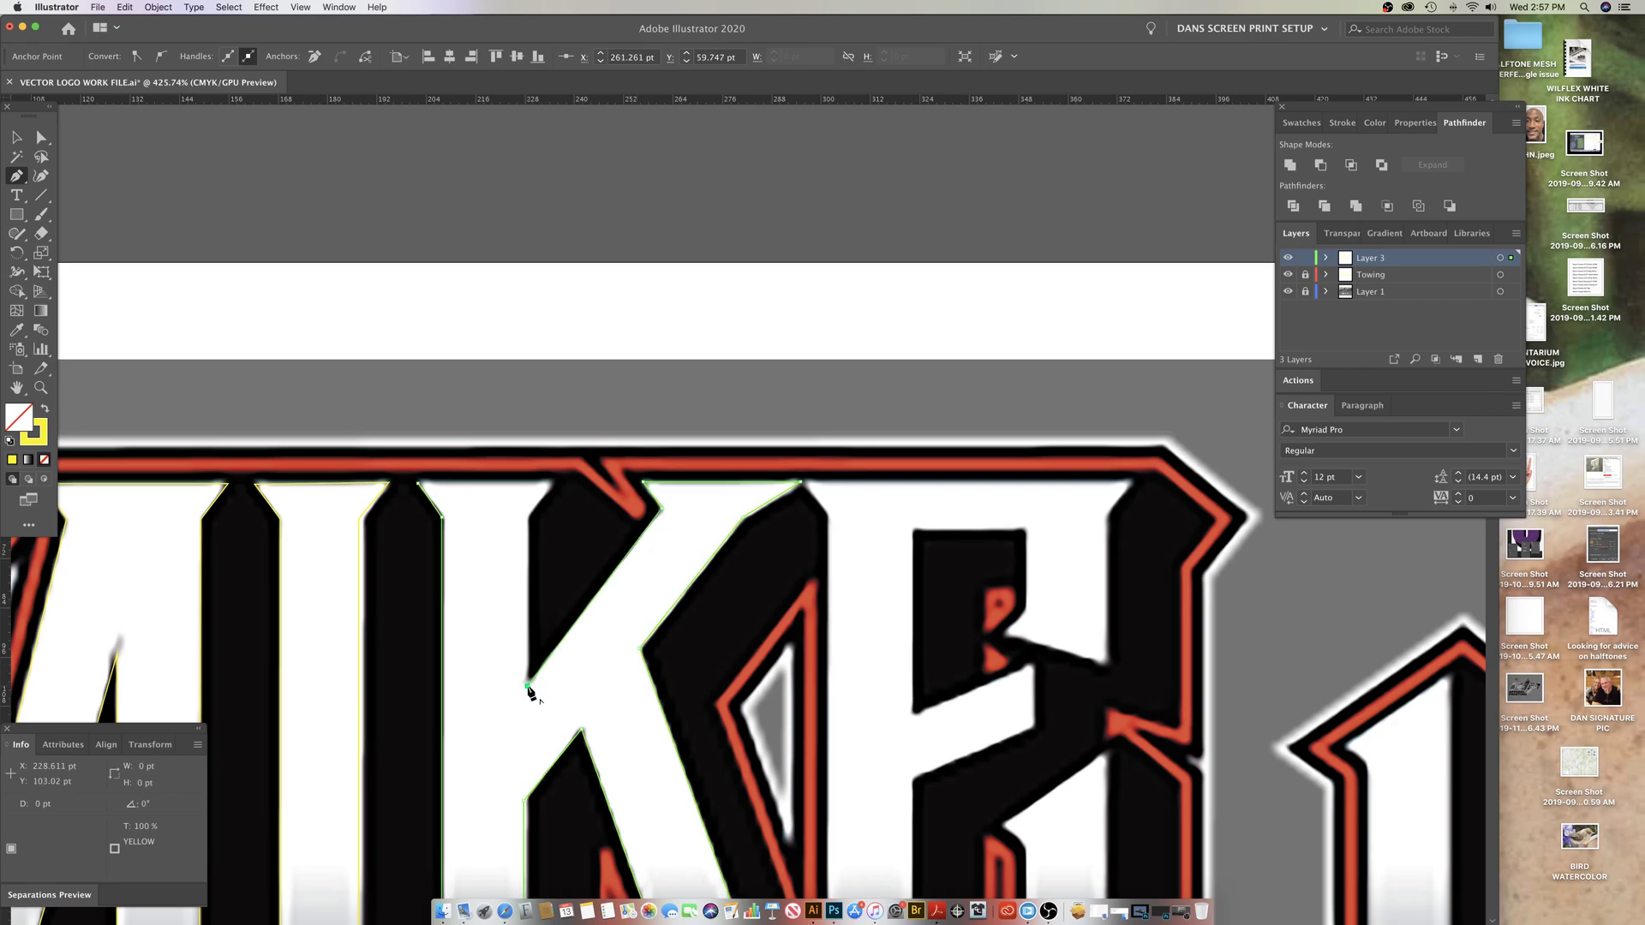
Step: Trace the upper right part of the K's stem, close the outline at its starting point and deselect it
left_click(527, 517)
left_click(553, 485)
left_click(418, 487)
key("super+shift+a")
Step: Draw a straight test line along the K's diagonal from the lower stem notch to the bend in the upper arm
scroll(710, 467, "down", 5)
scroll(723, 533, "up", 1)
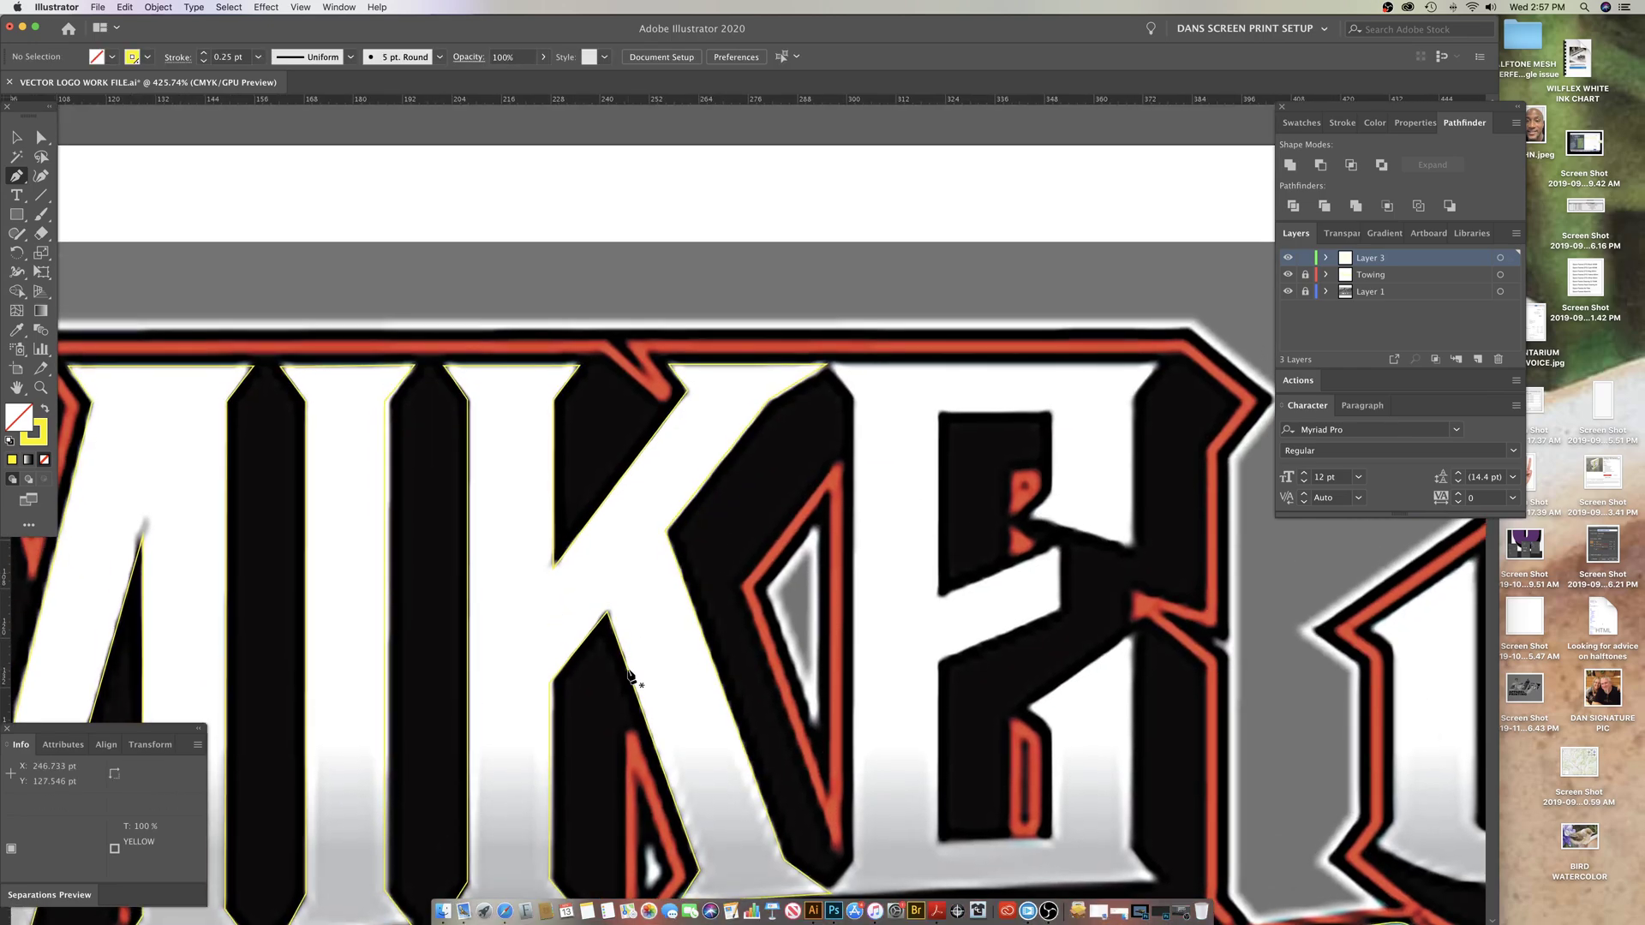
left_click(549, 685)
left_click(689, 714, "super")
left_click(549, 686)
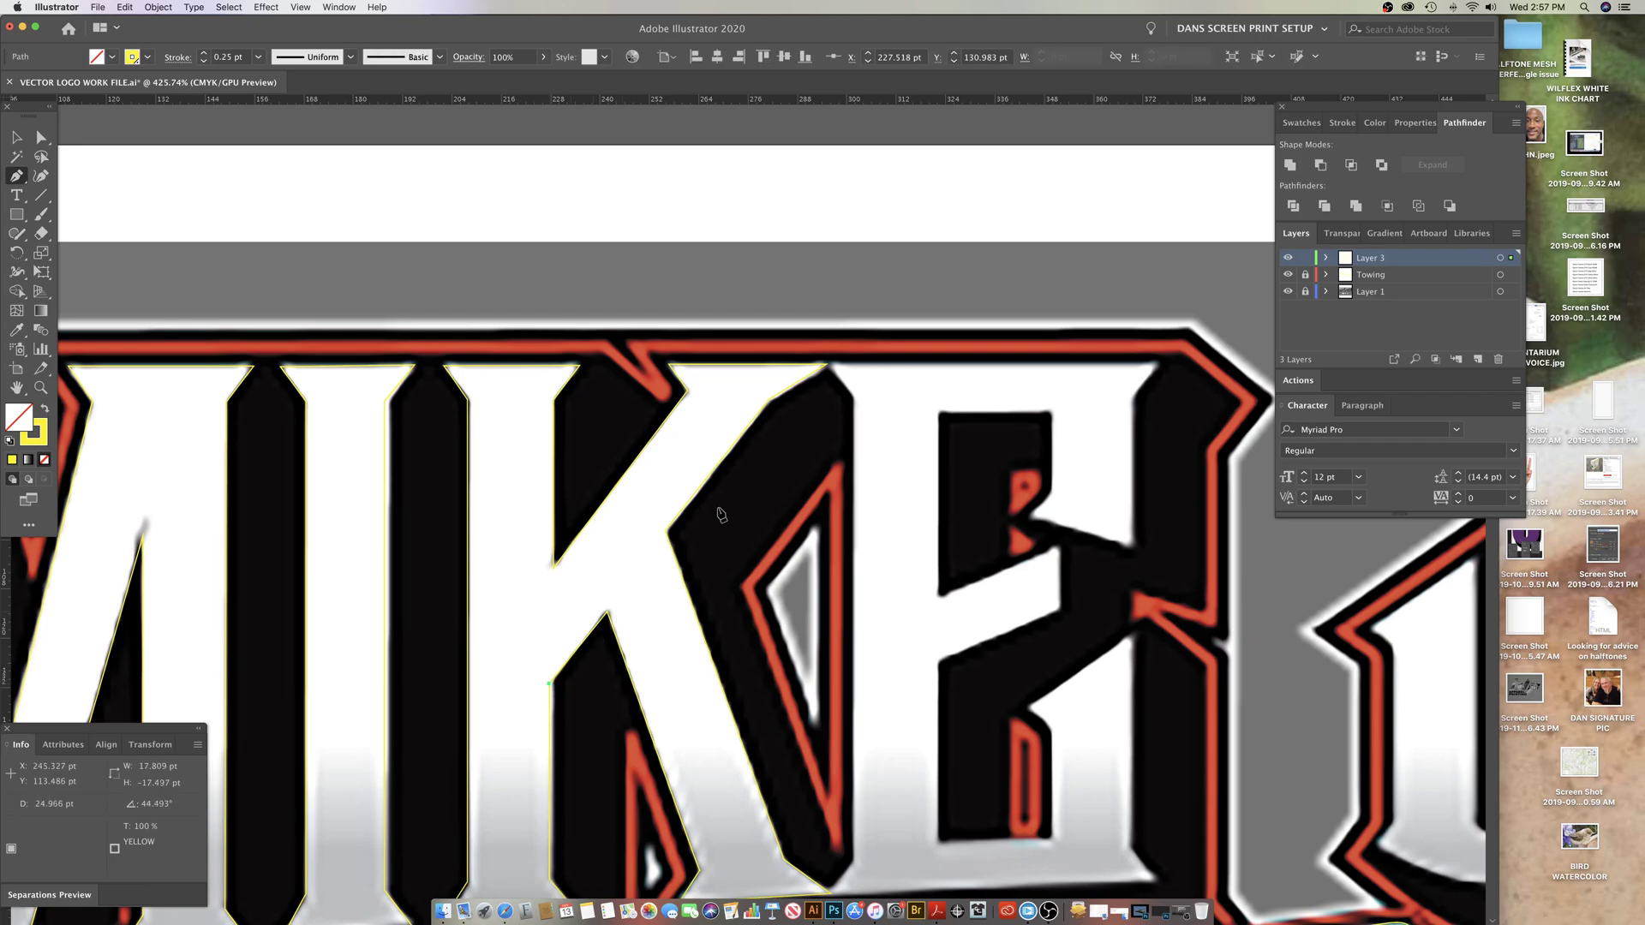
left_click(769, 400)
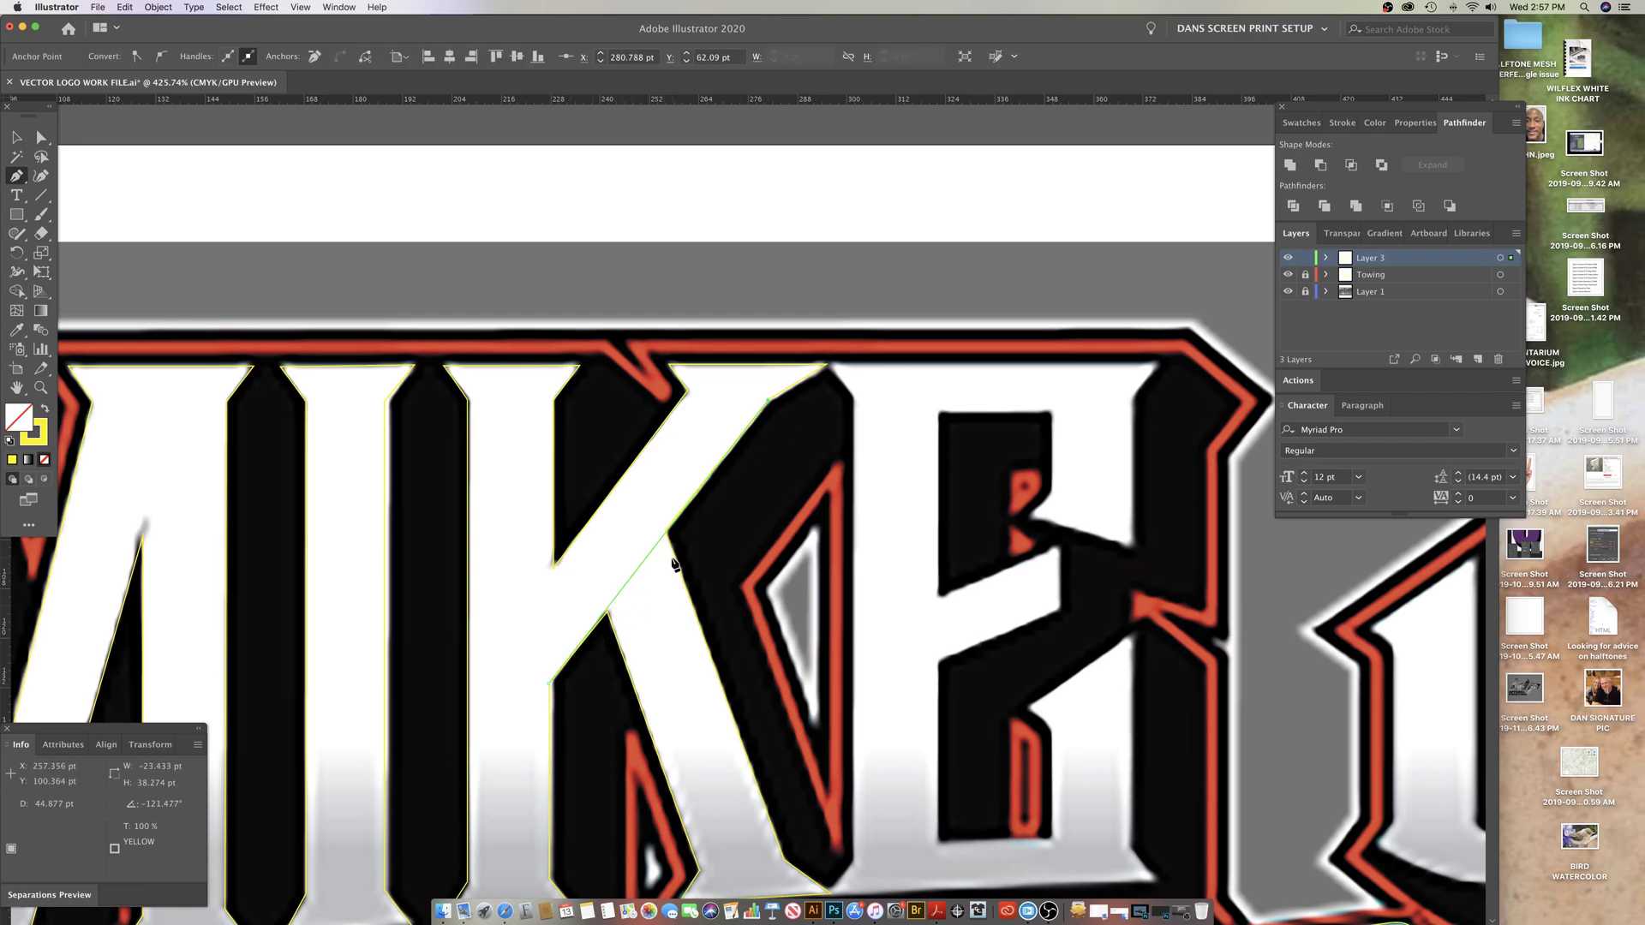
Step: Compare the test line with the K's diagonal edges in Outline view and undo its segment
key("super+y")
key("z")
left_click(643, 589)
left_click(733, 552)
scroll(805, 463, "up", 3)
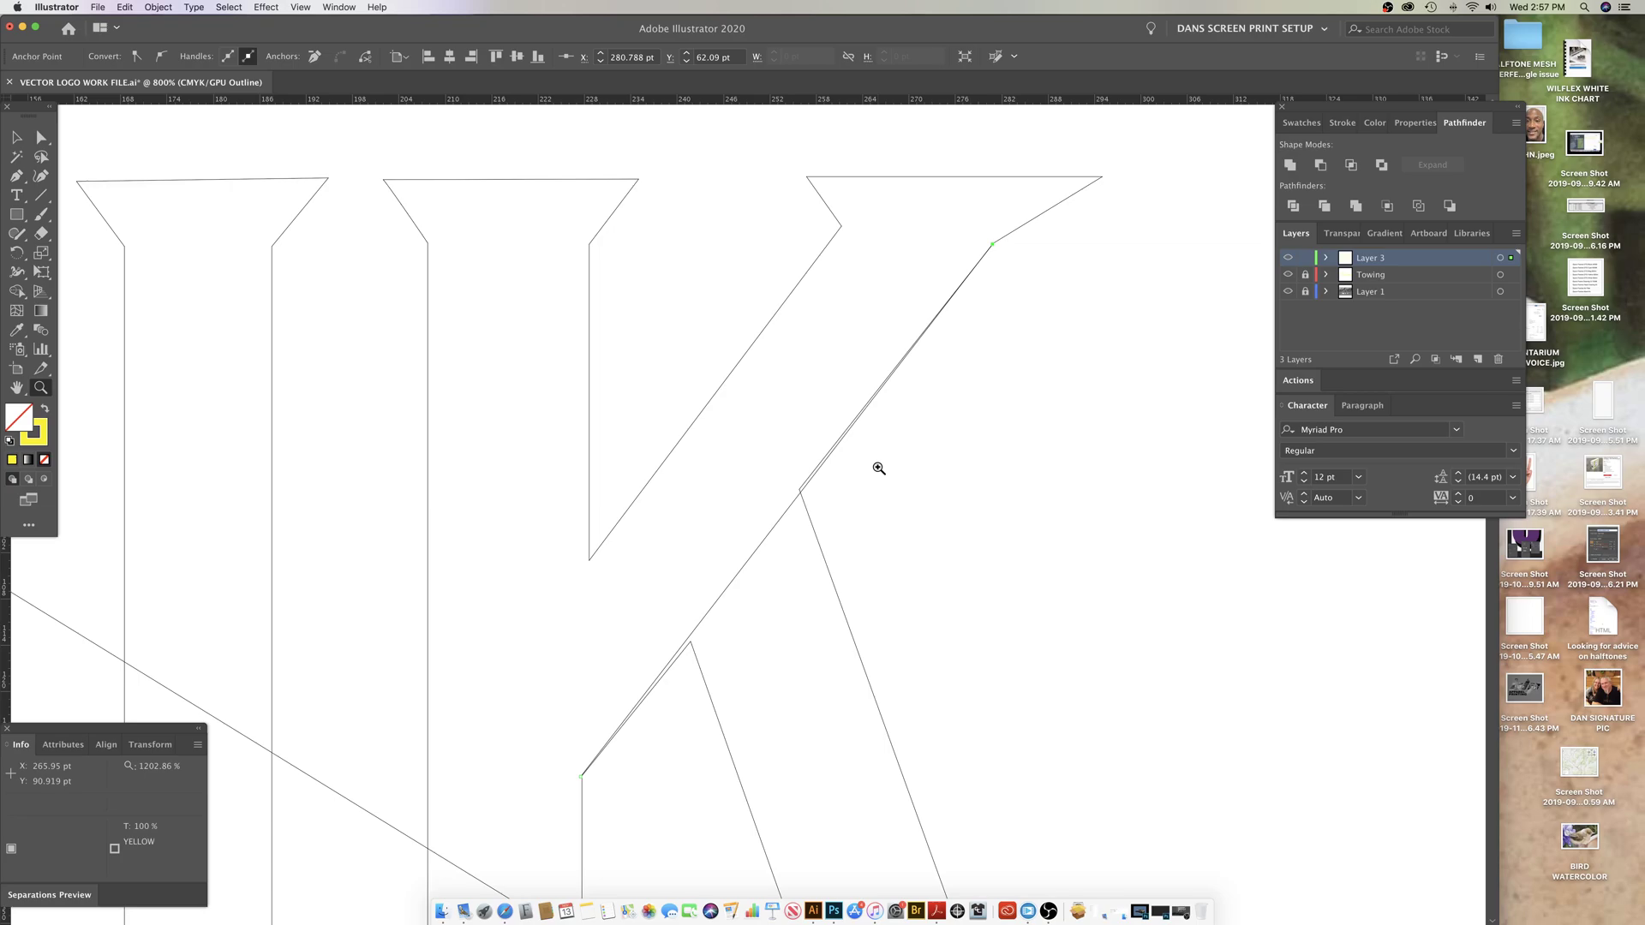
key("super")
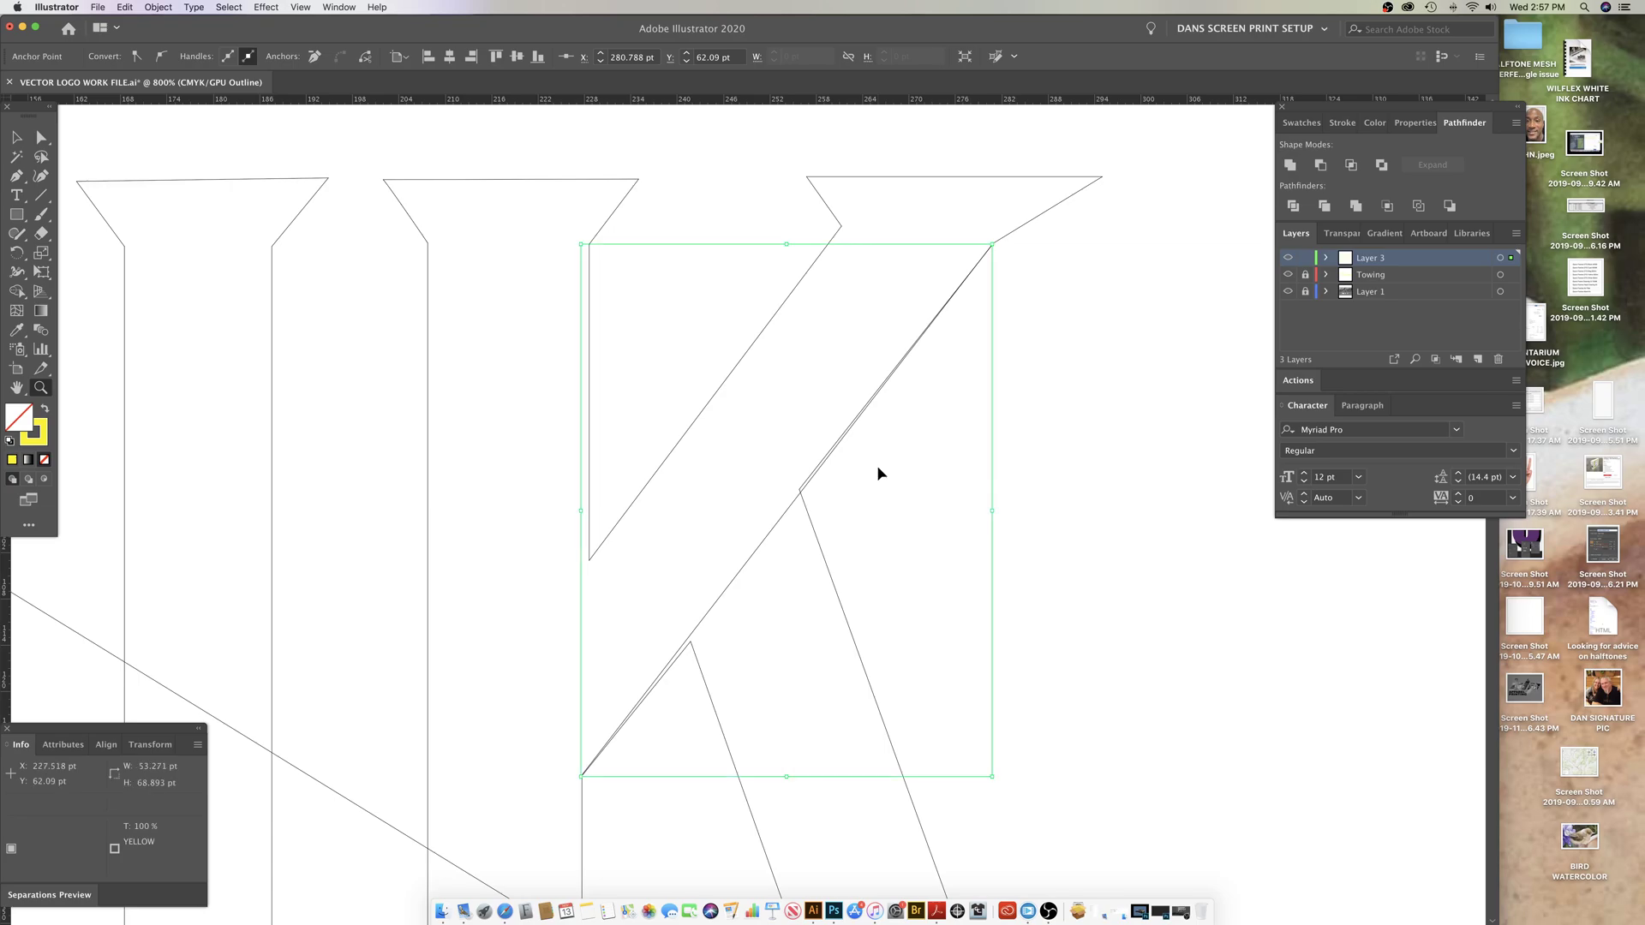
left_click(878, 468, "super")
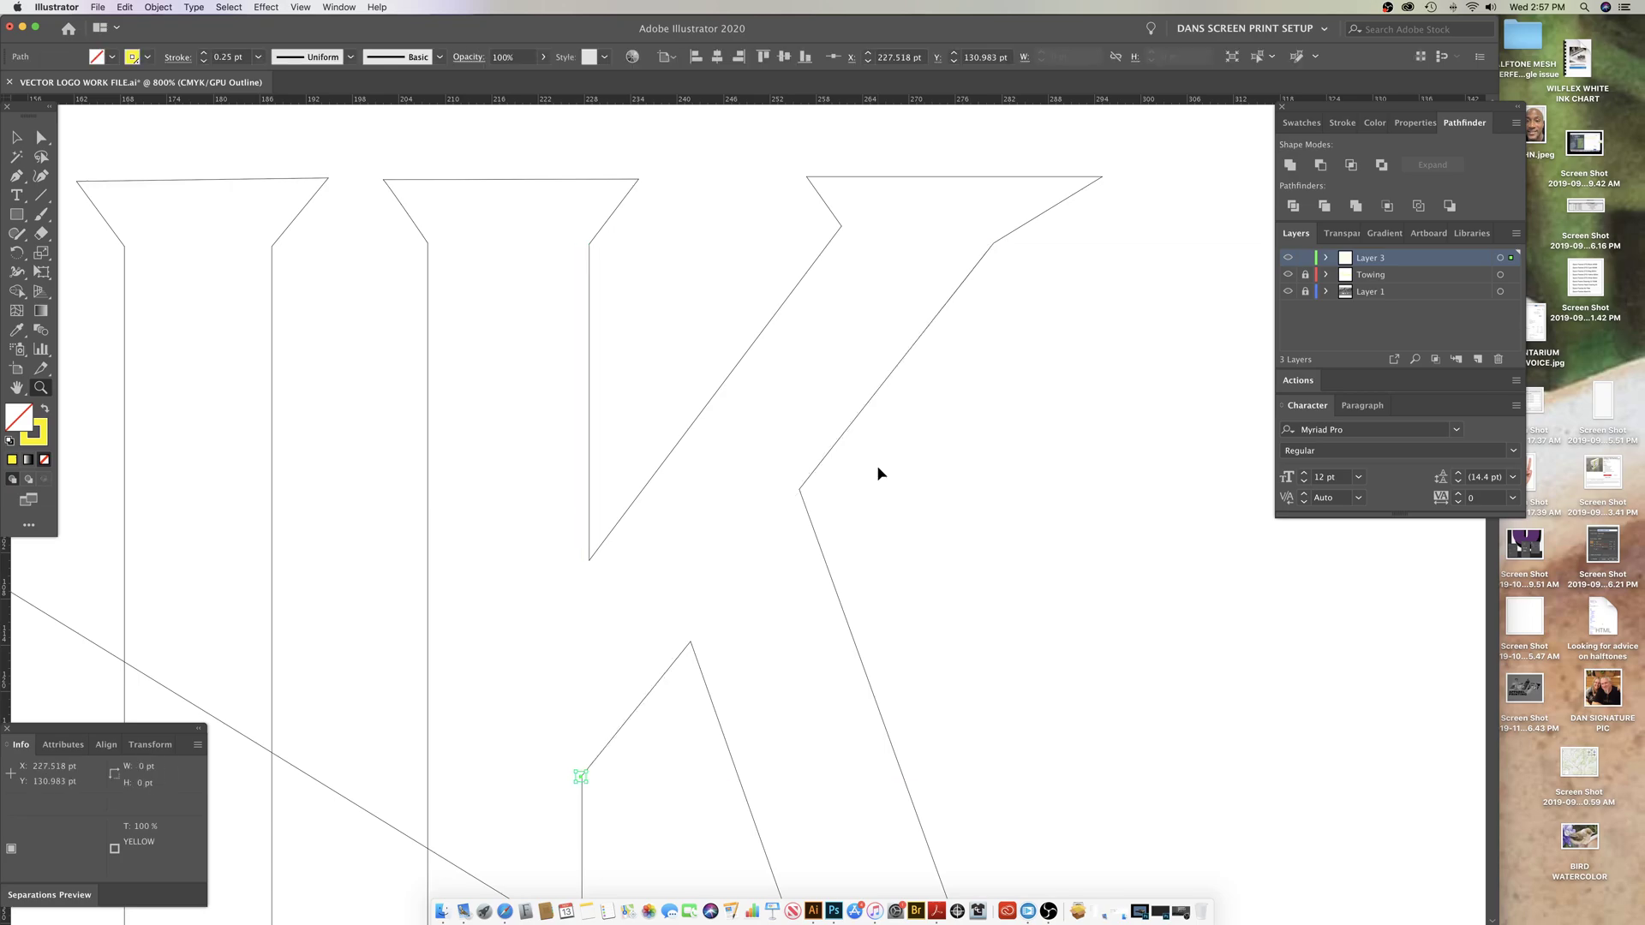
Step: Remove the test line's leftover anchor point and return the artwork to Preview mode
left_click(781, 705, "alt")
left_click(780, 705, "alt")
left_click_drag(770, 544, 842, 727)
scroll(977, 540, "left", 2)
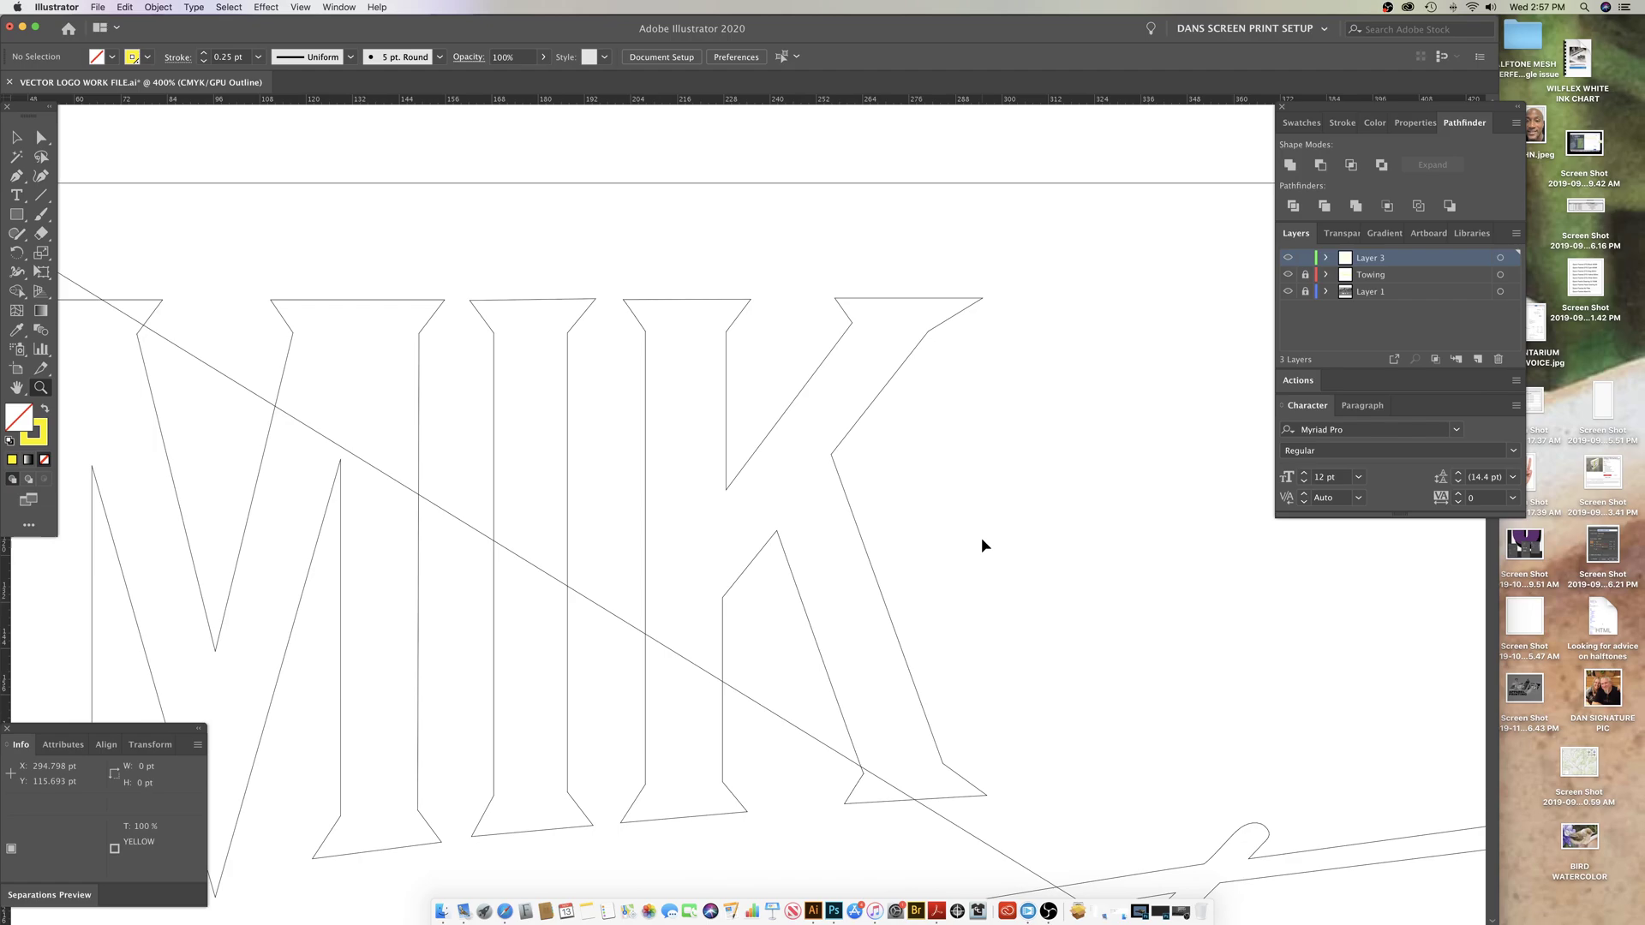
key("super+y")
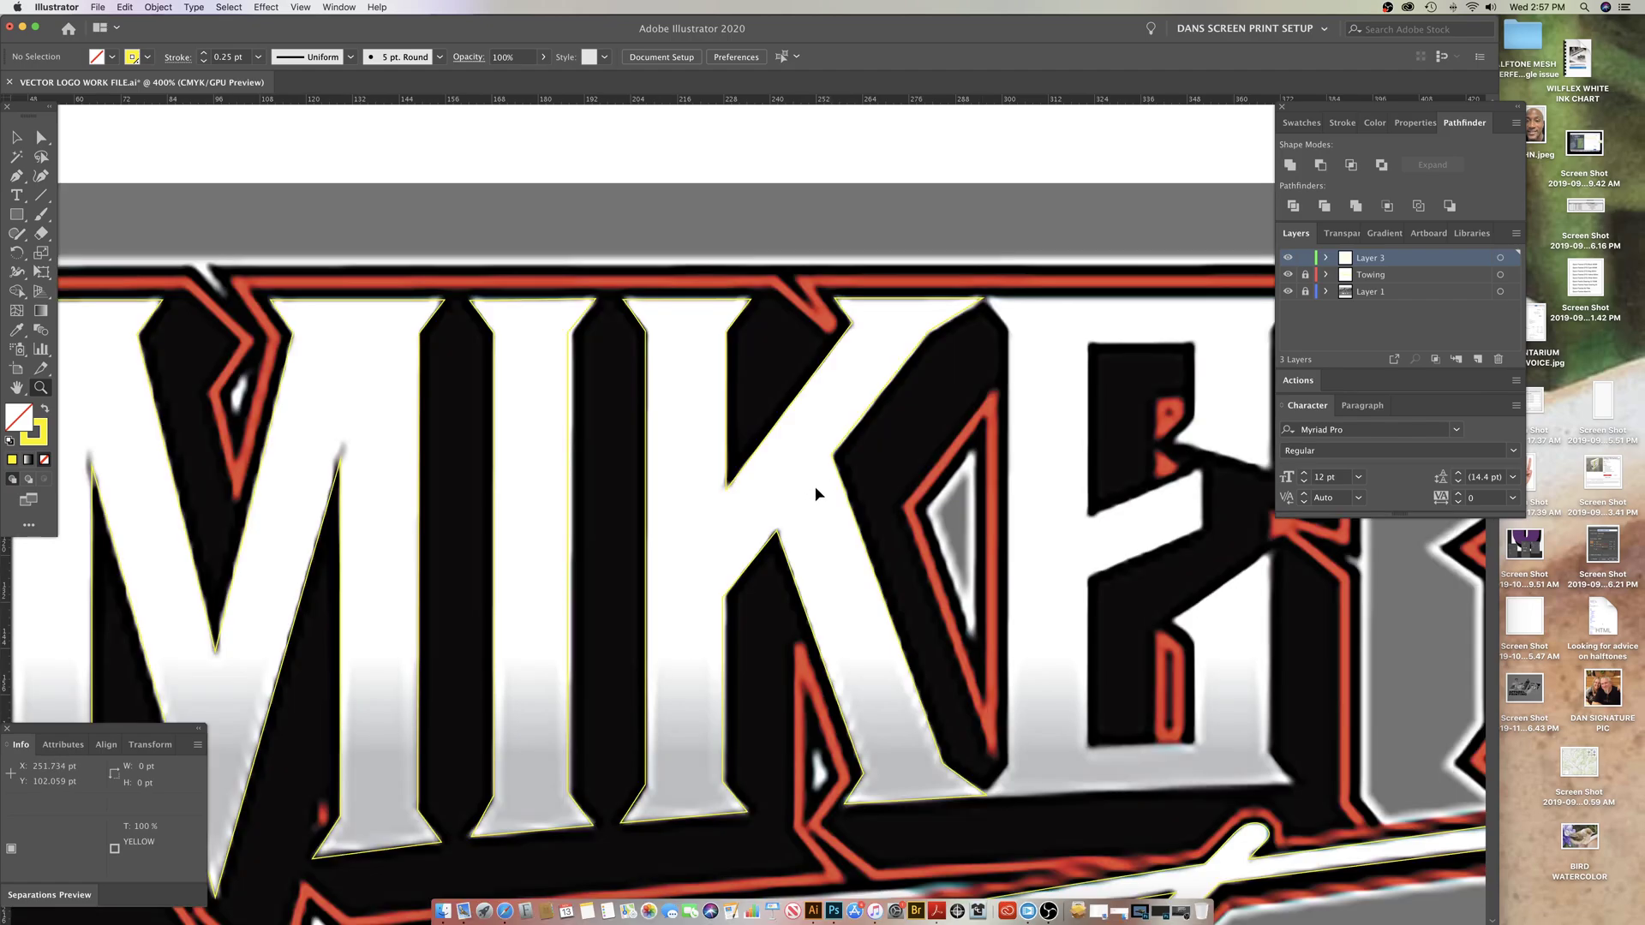
Step: Delete the anchor points along the K's outer arm and diagonal leg, and deselect the path
key("p")
scroll(823, 485, "right", 3)
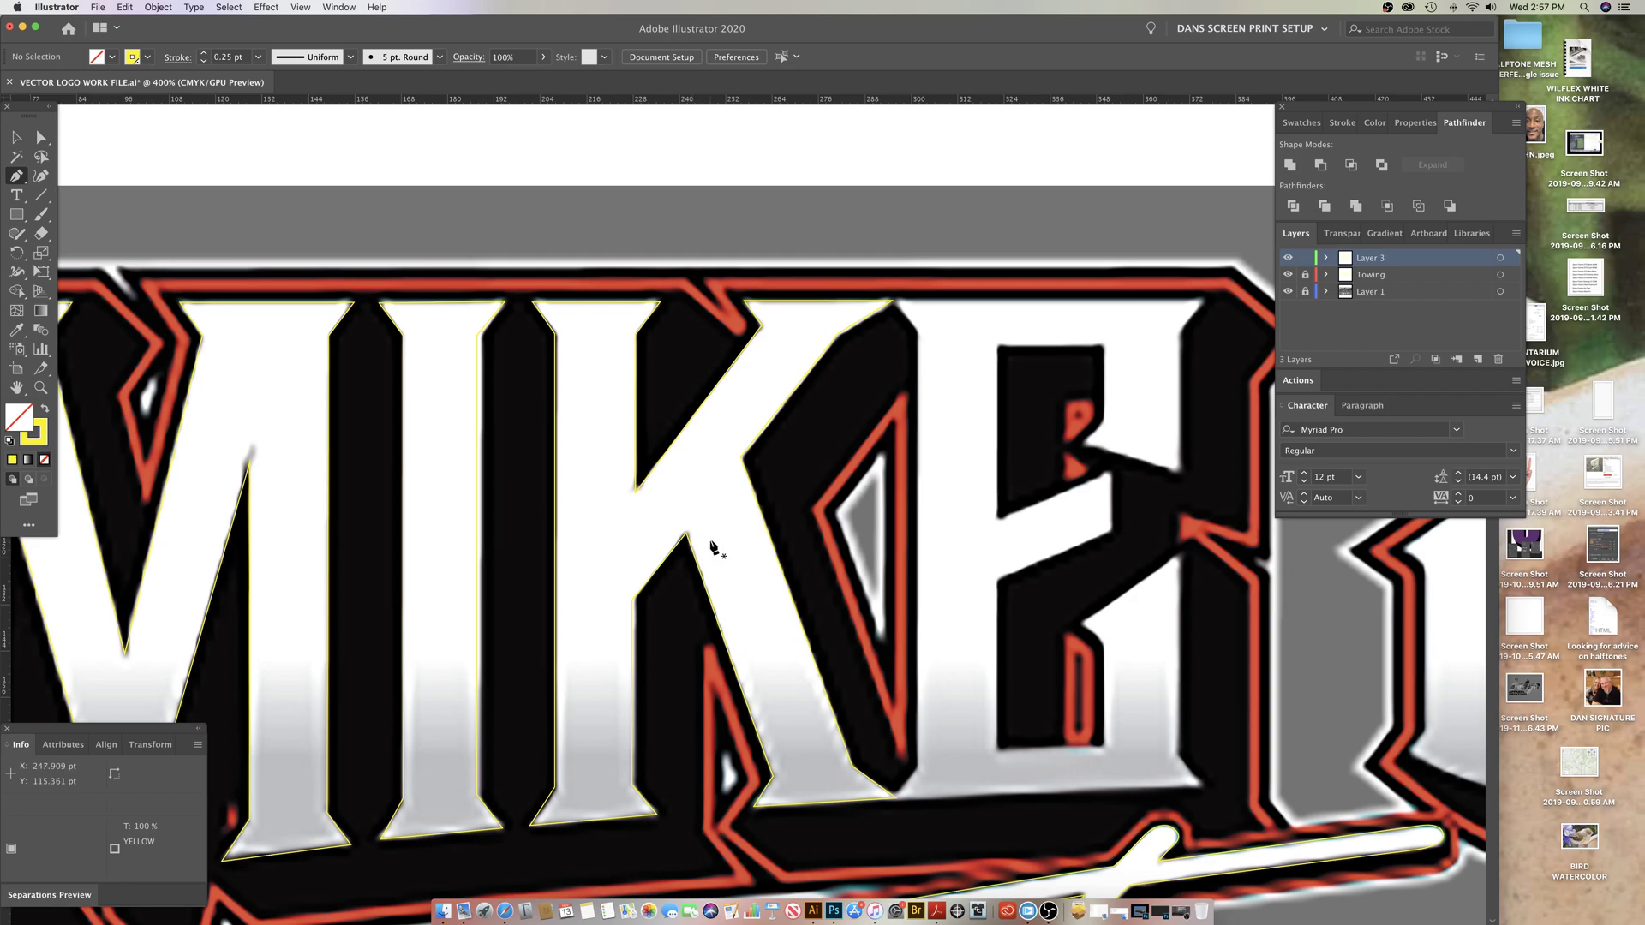
scroll(754, 497, "up", 1)
scroll(754, 497, "right", 1)
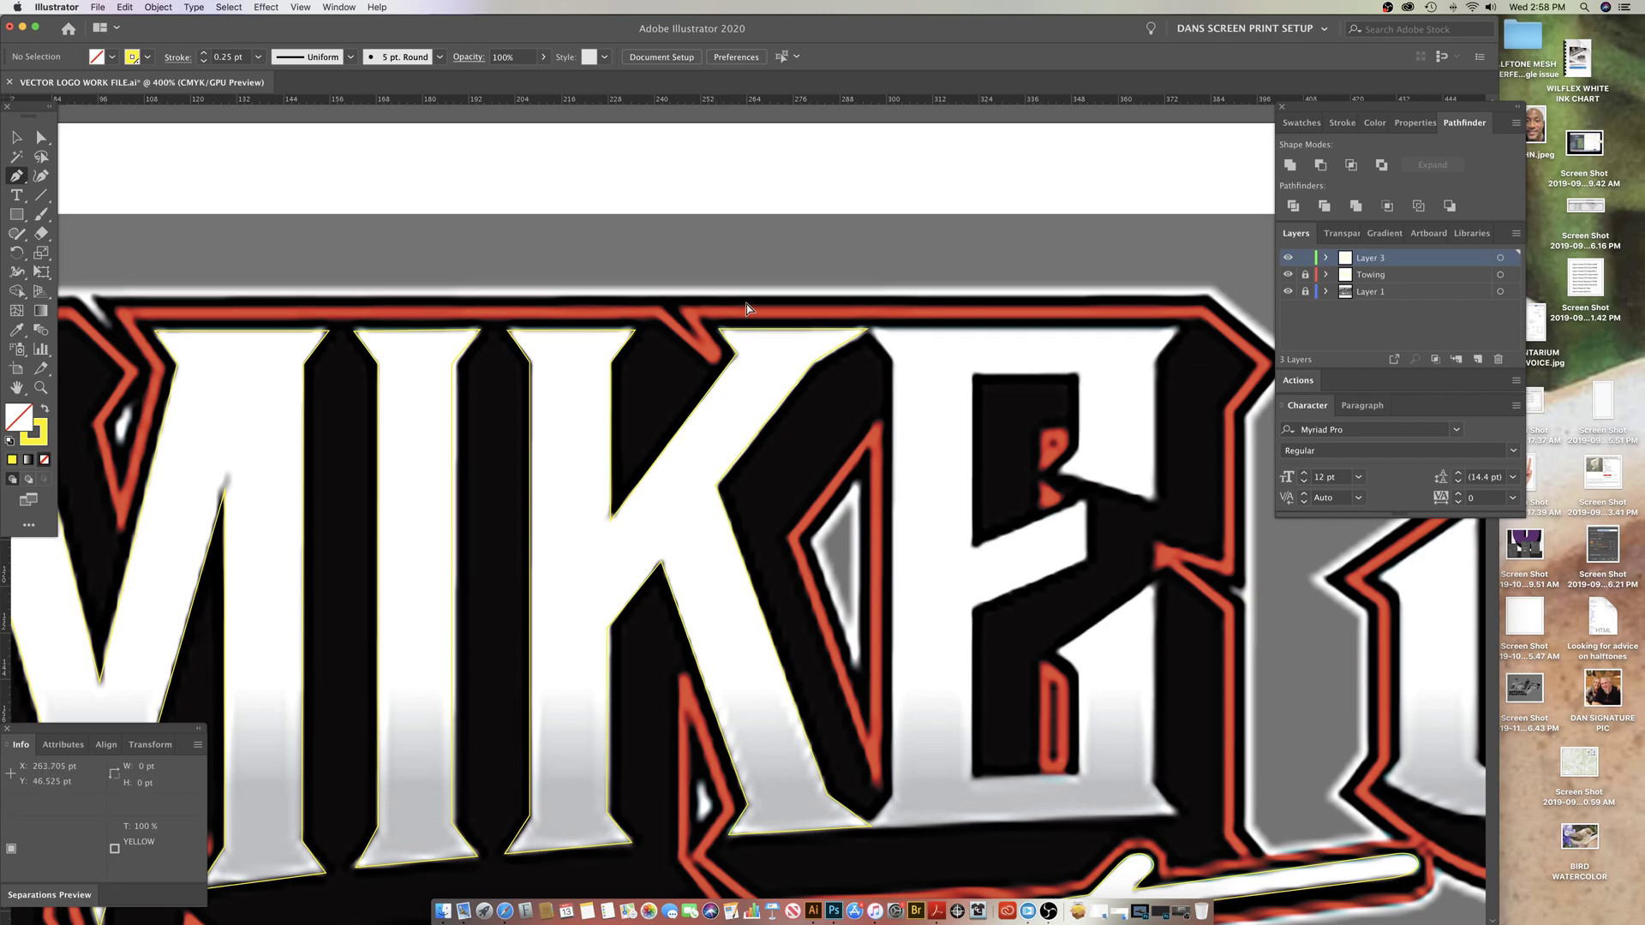
left_click(821, 371, "super")
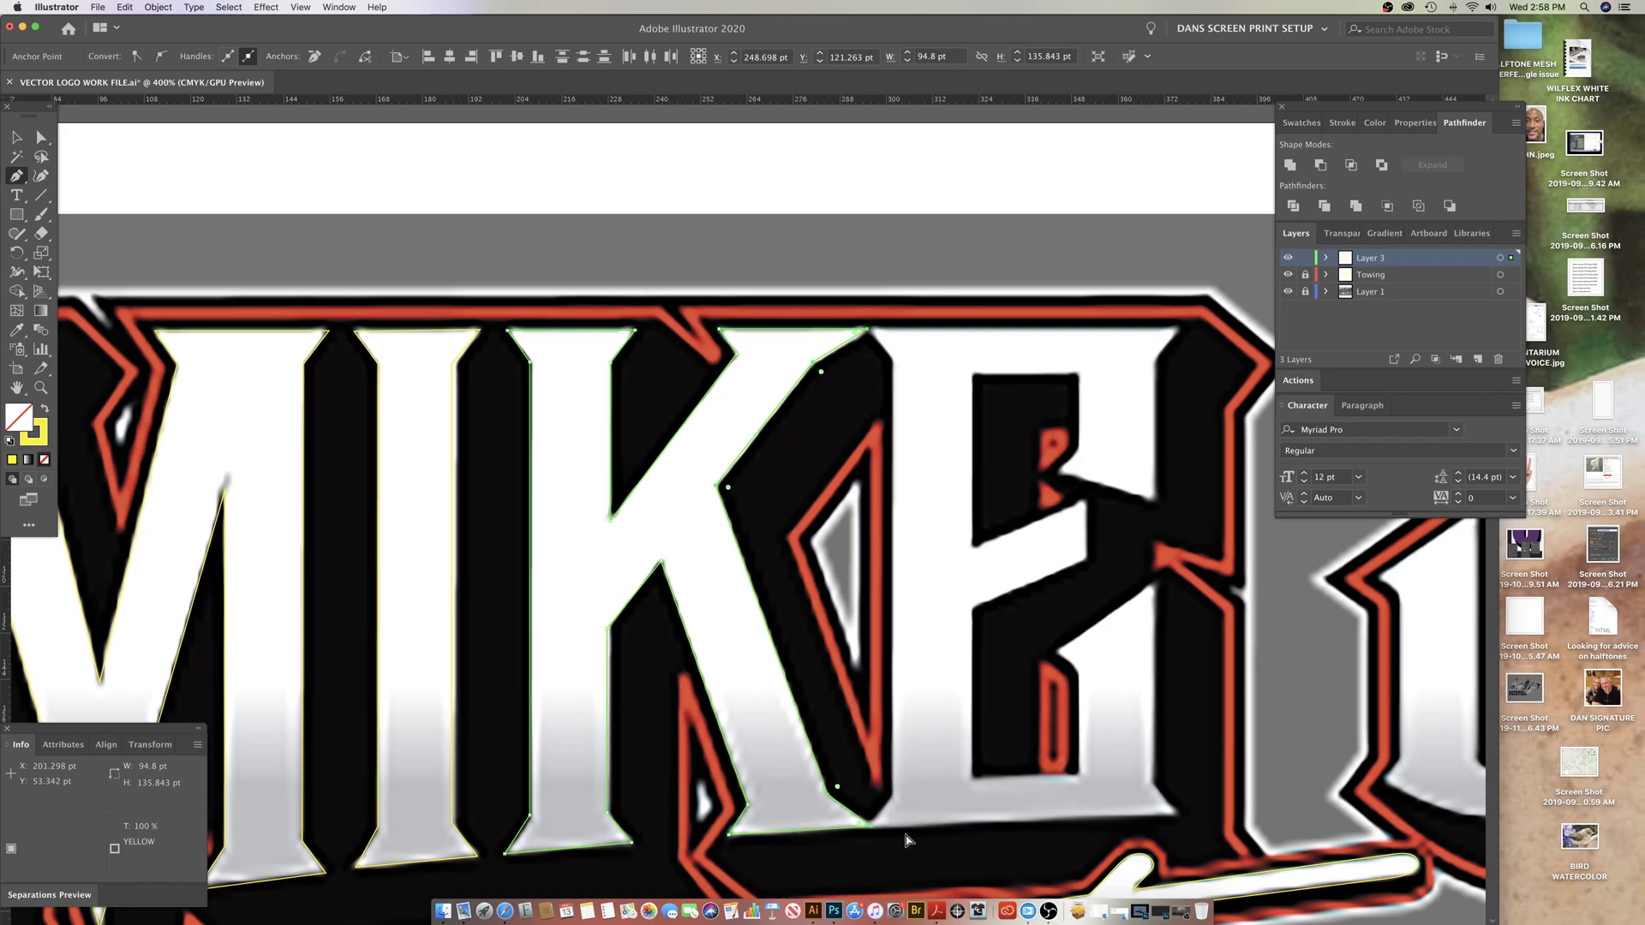
key("Delete")
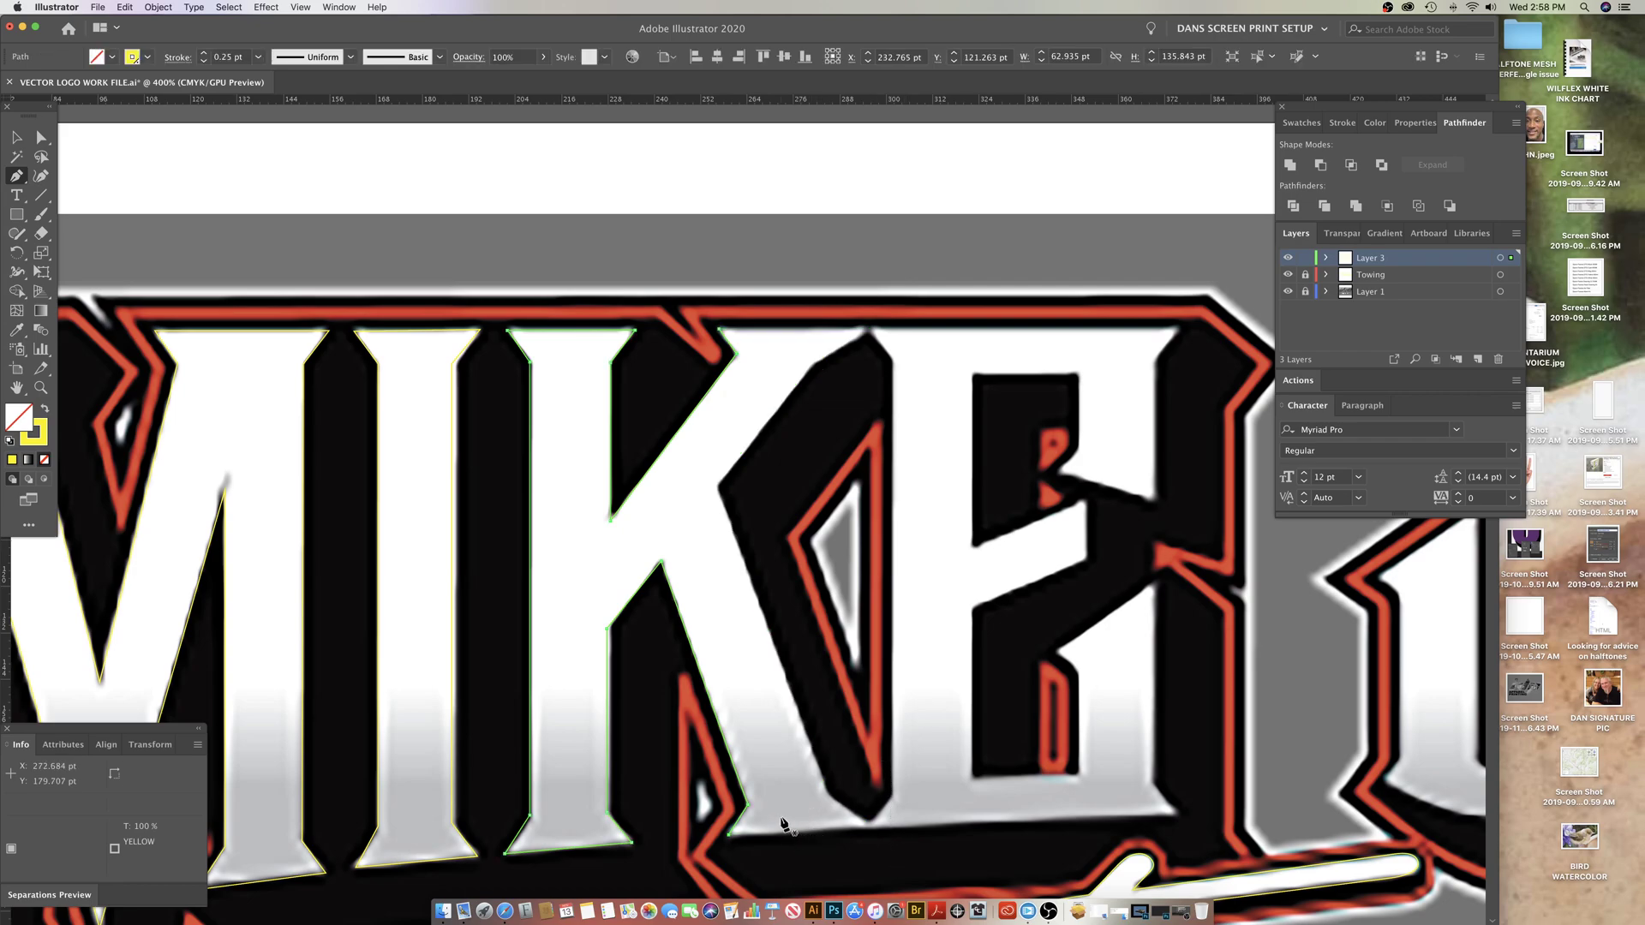
left_click(729, 833)
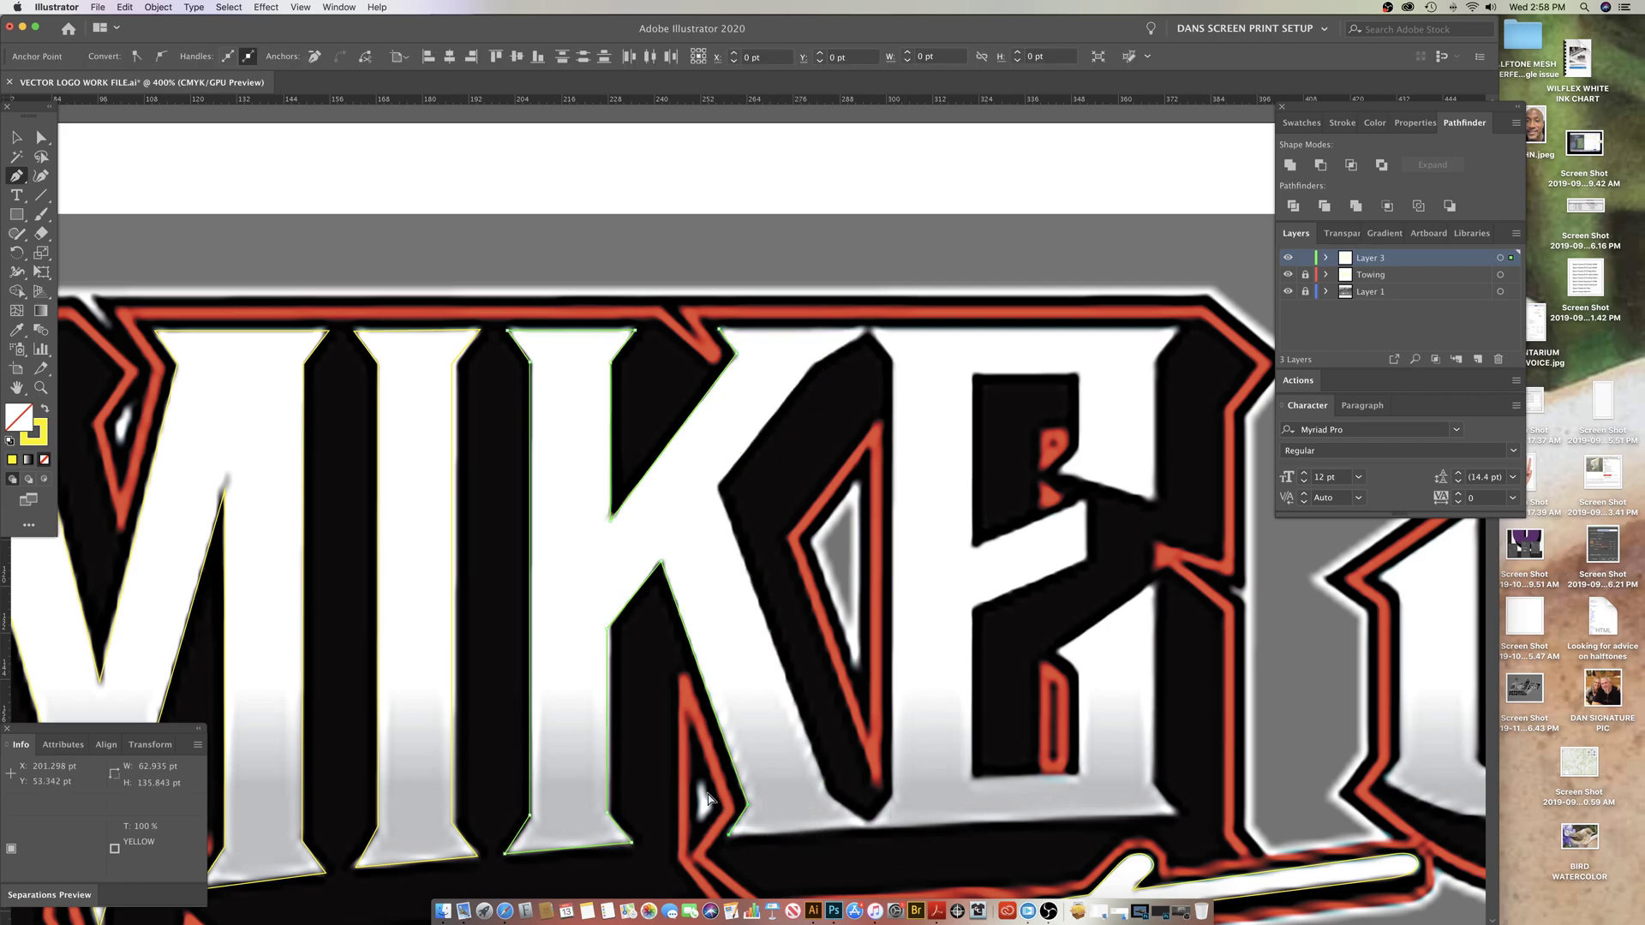
key("Delete")
left_click(695, 629, "super")
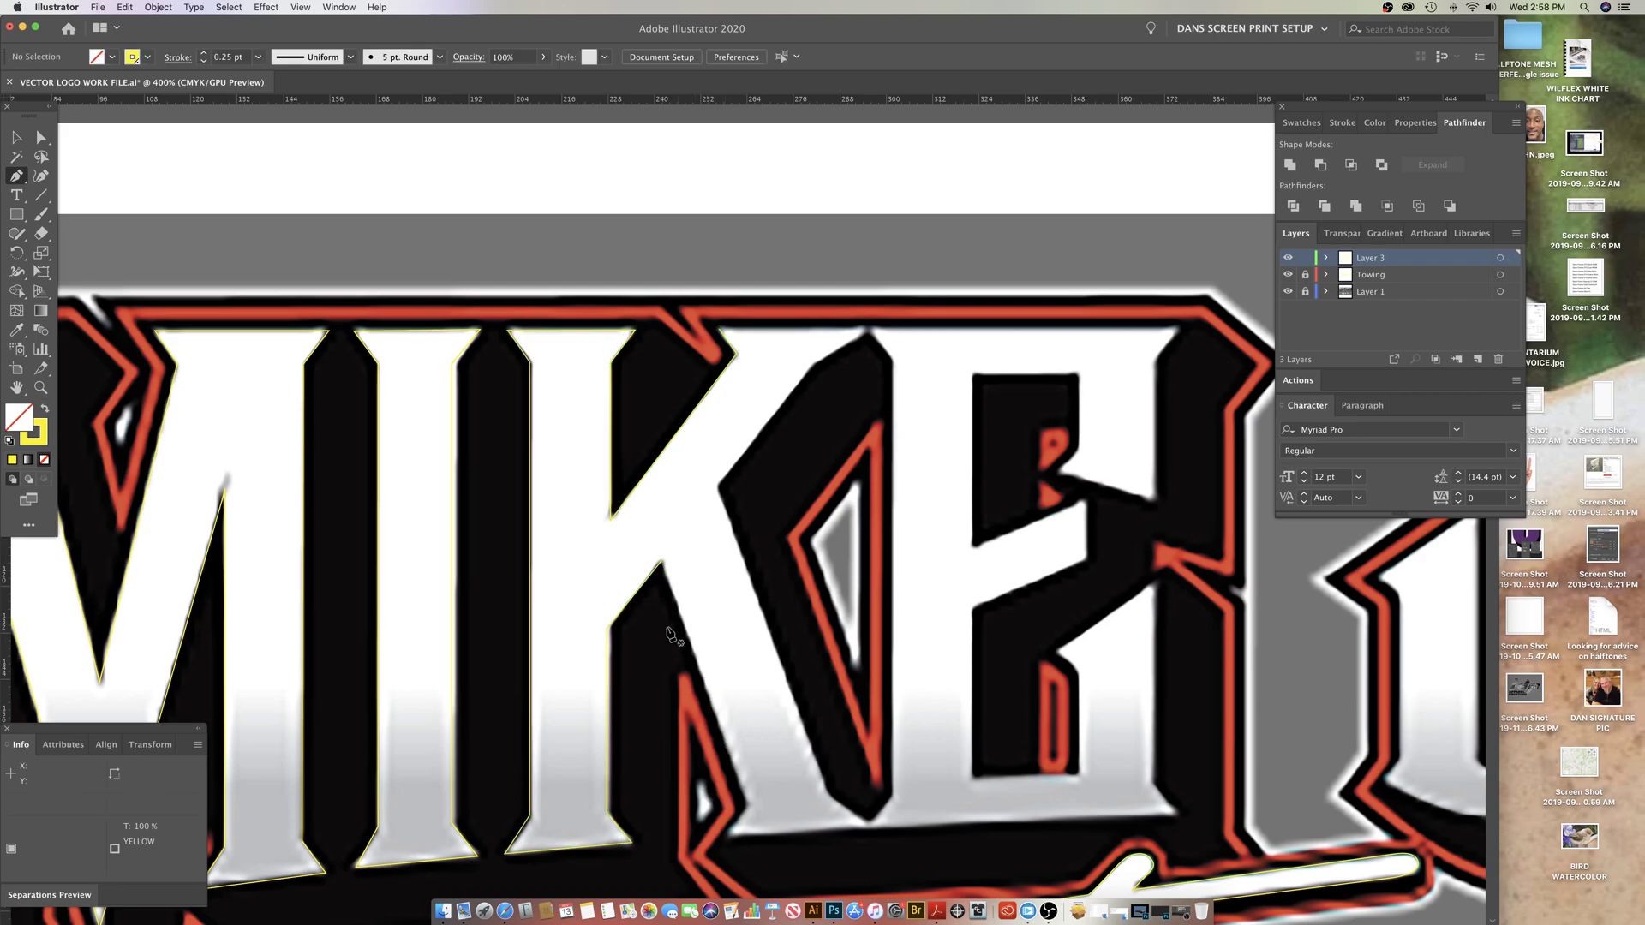
Step: Try deleting the segment along the inner edge of the K's diagonal leg, and undo the last change
left_click_drag(661, 625, 698, 602)
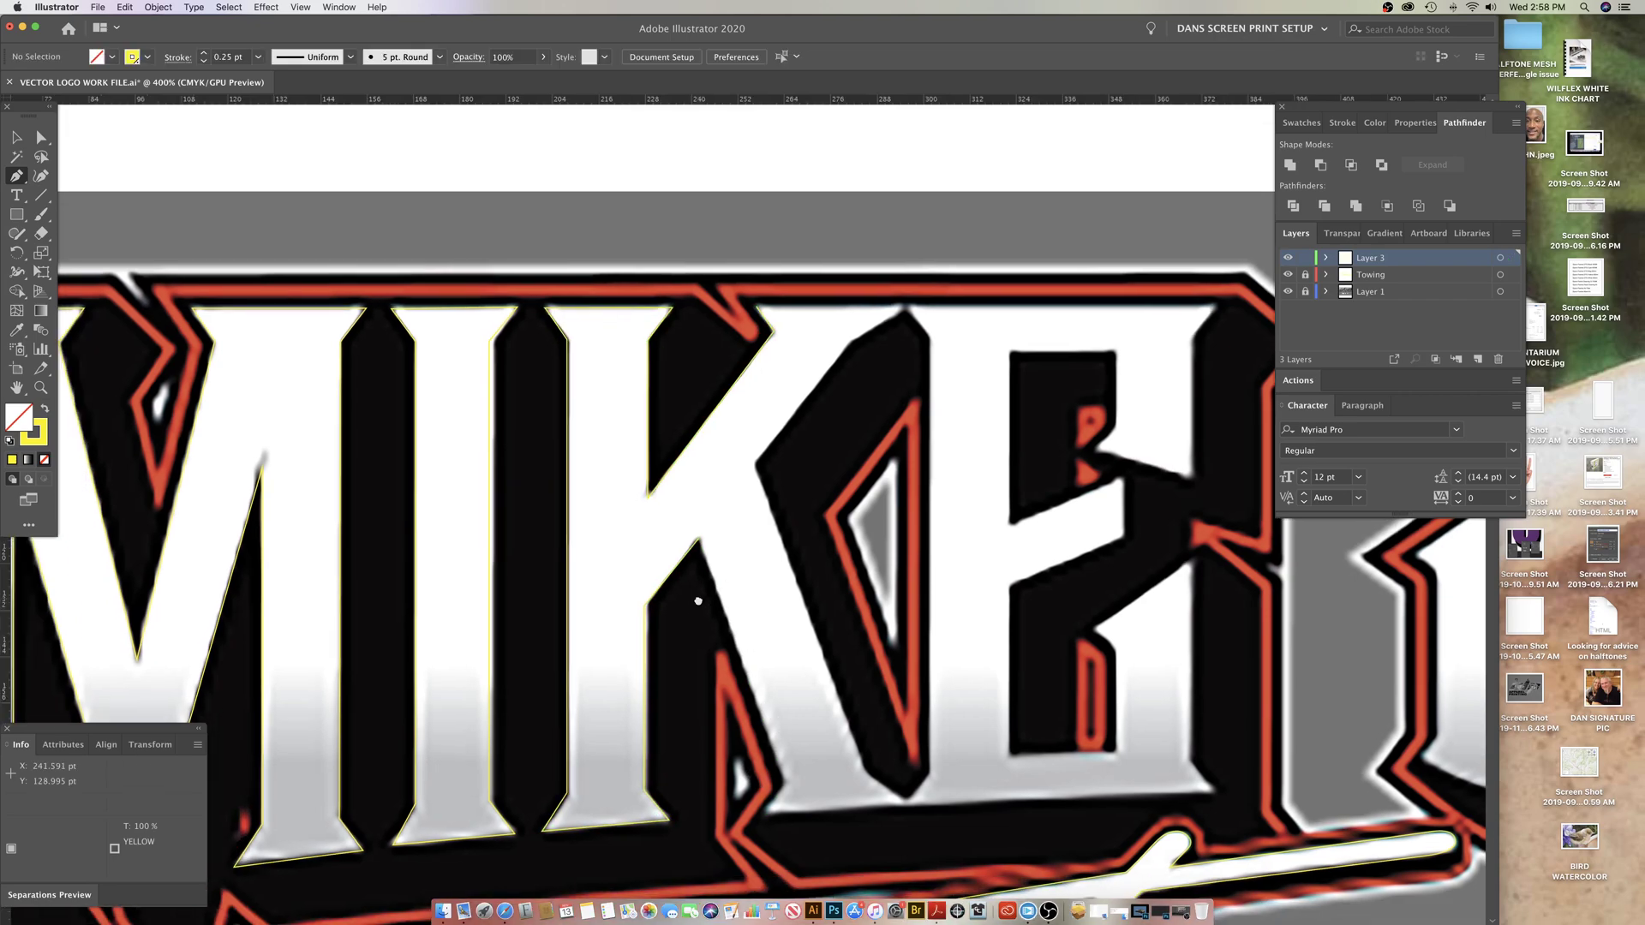
left_click(699, 542)
key("super+j")
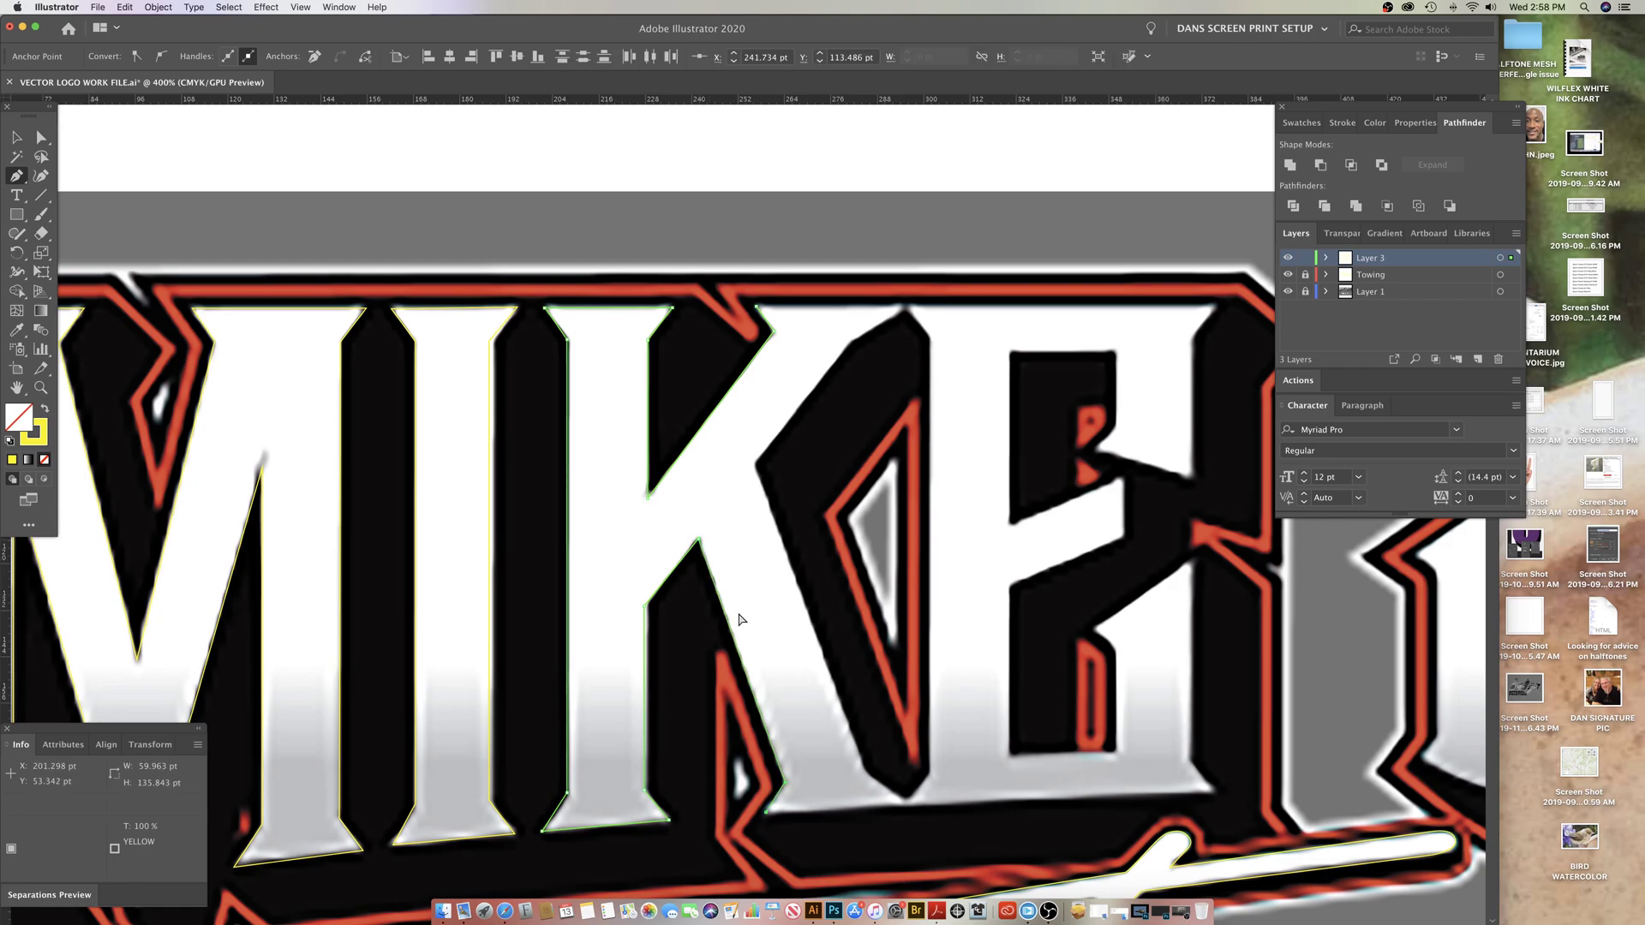
left_click(761, 675, "super")
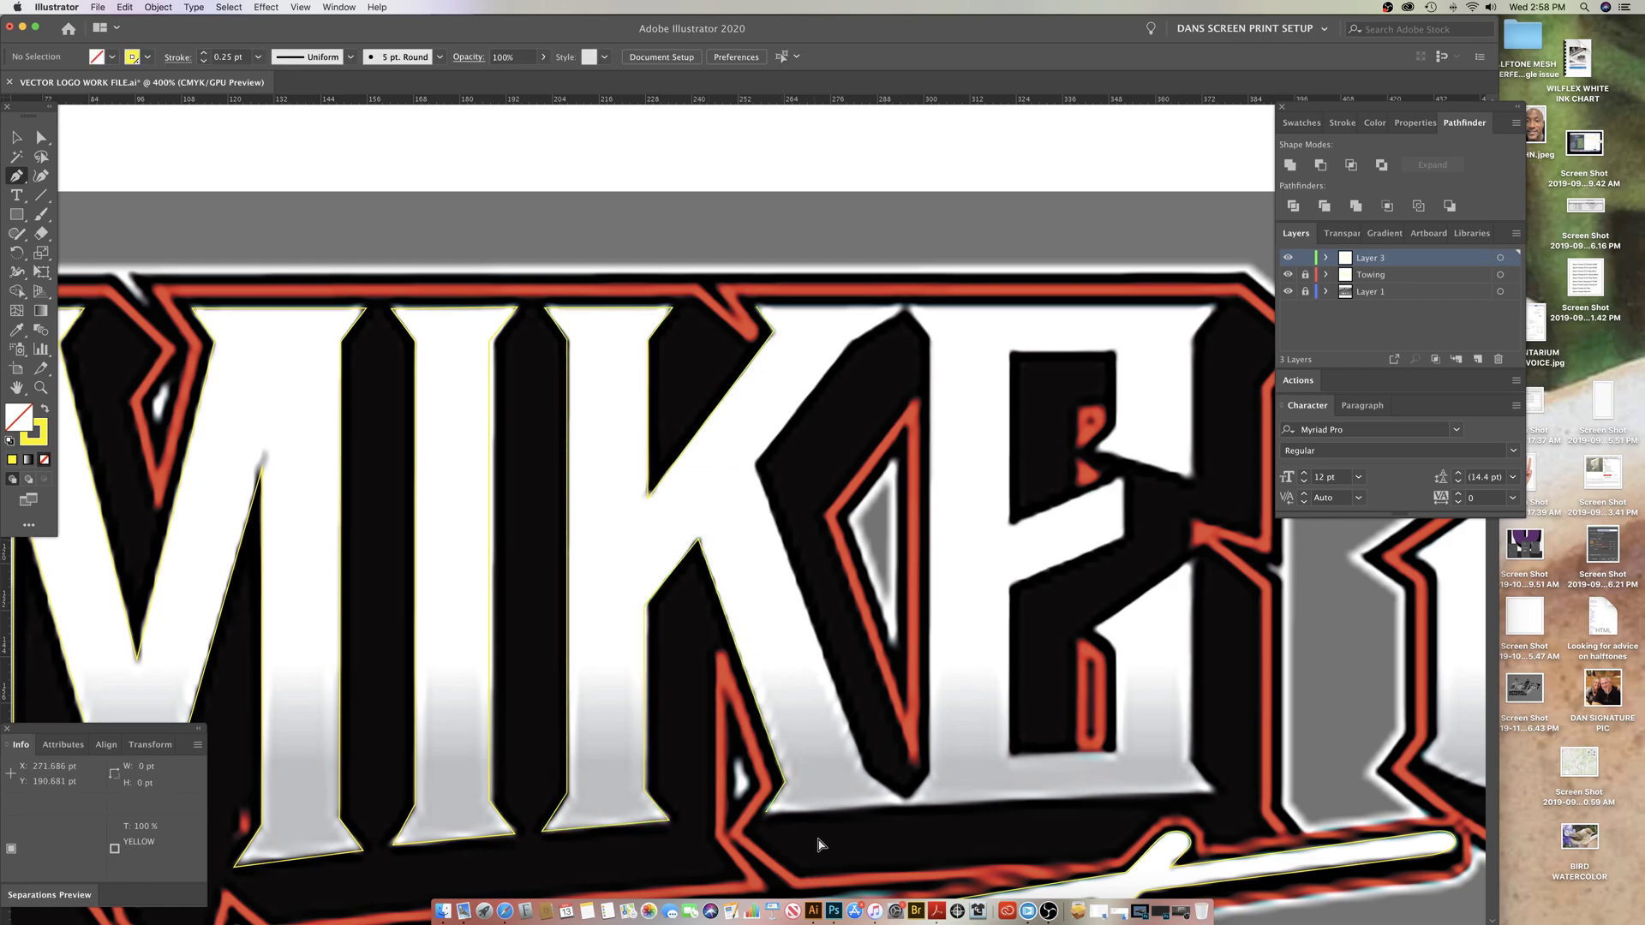
left_click(716, 755, "super")
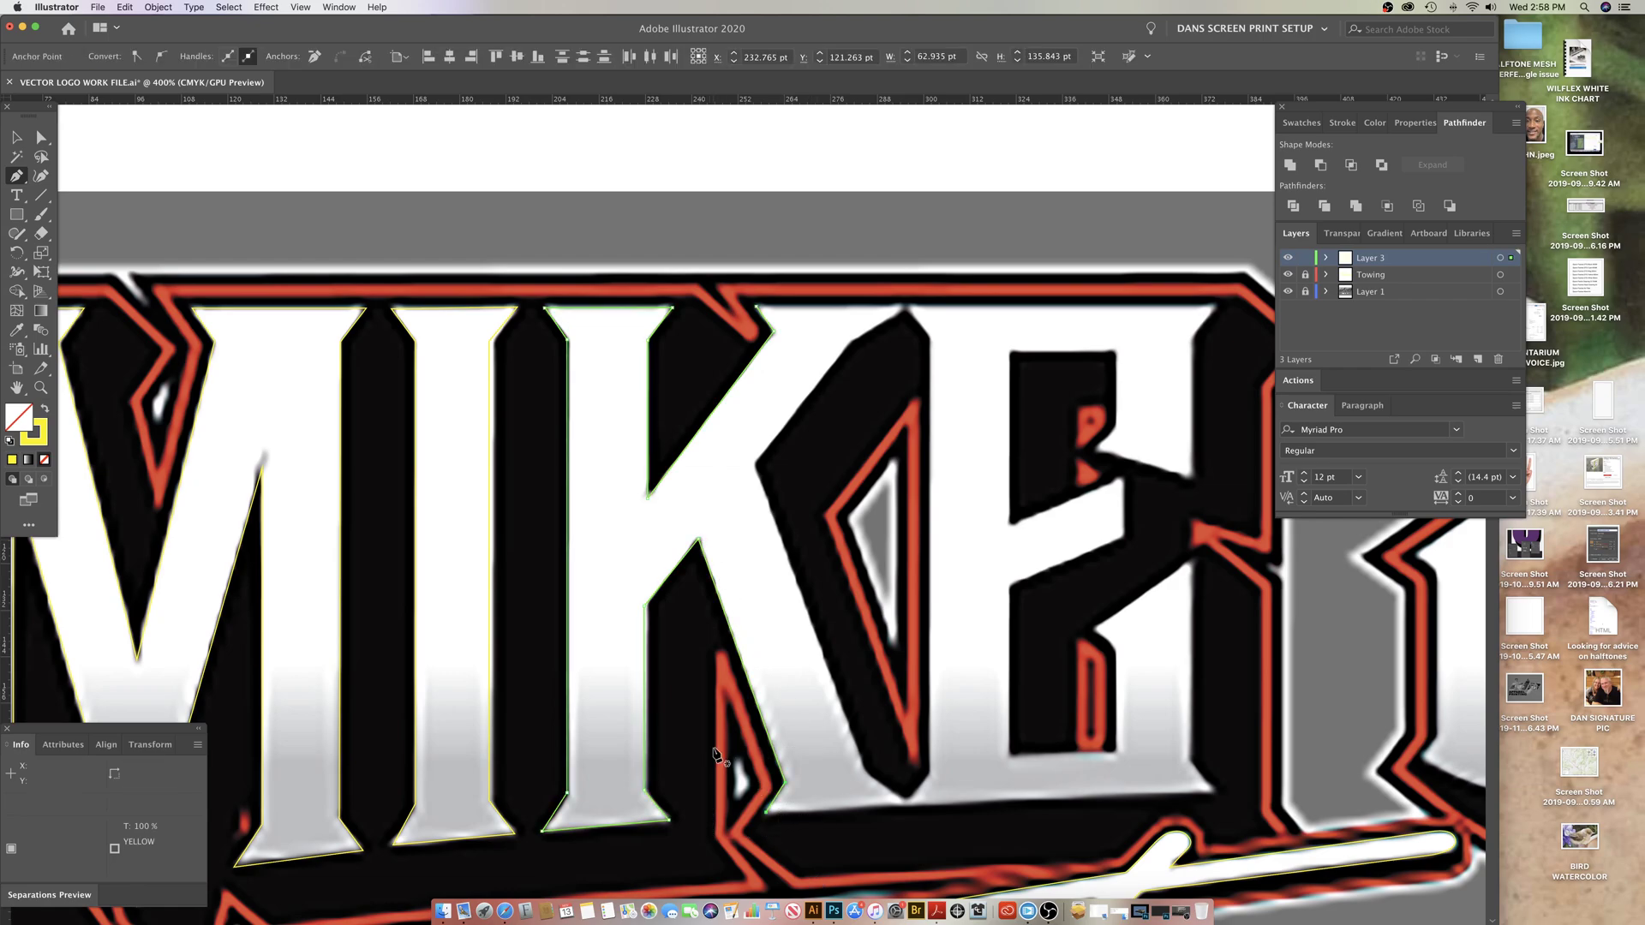
key("BackSpace")
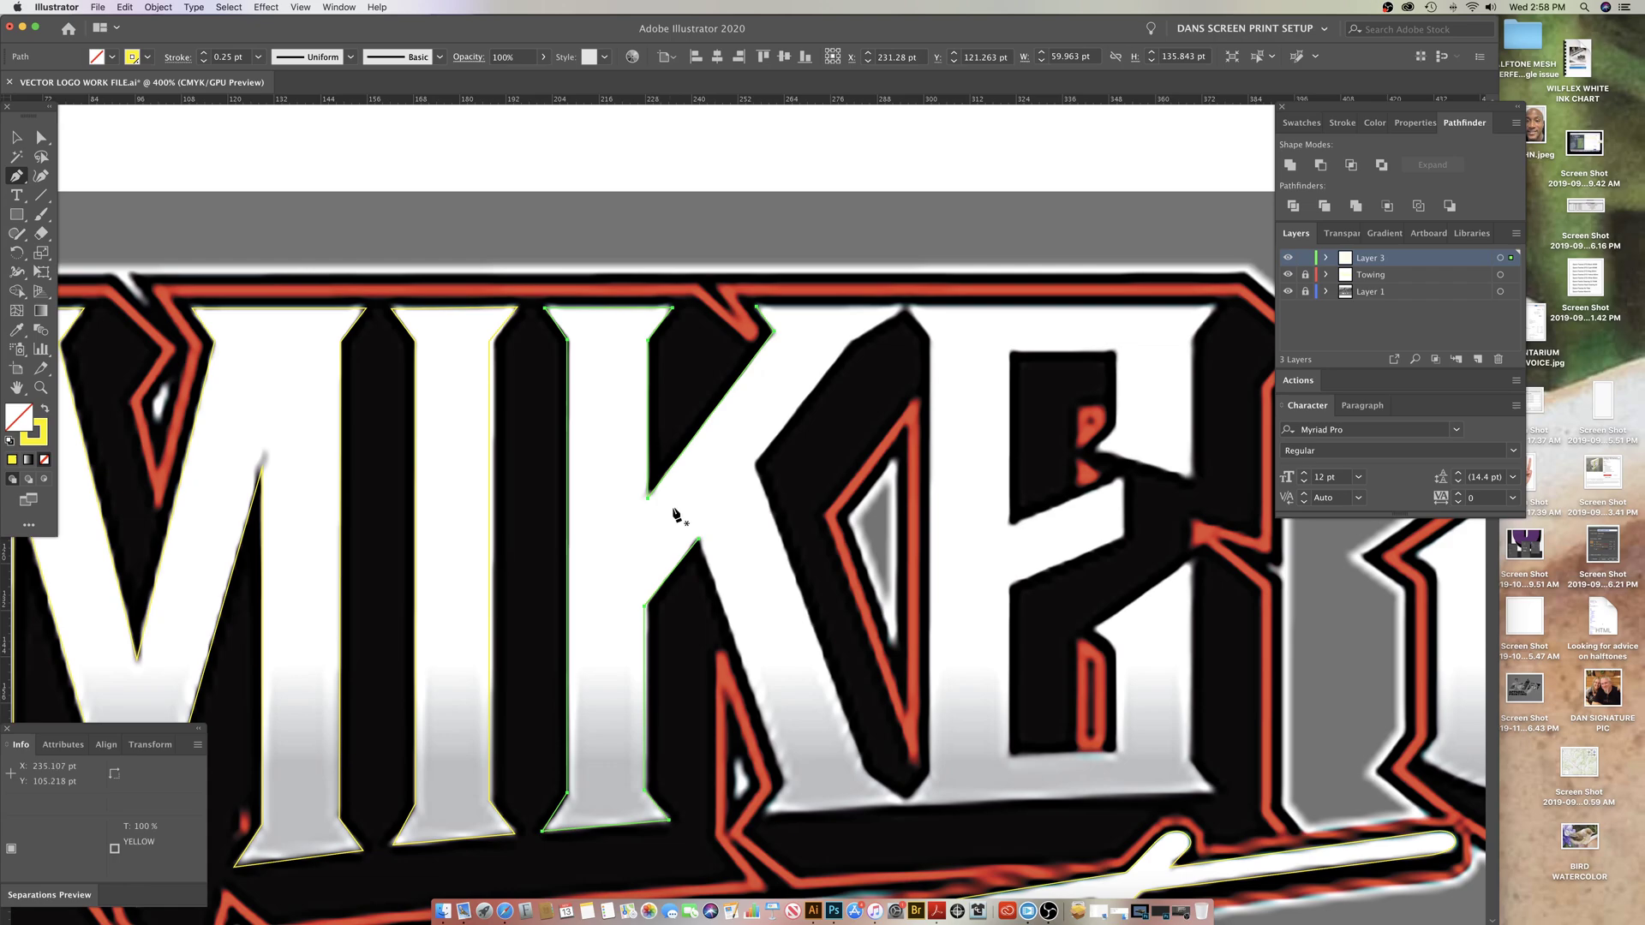
key("super+shift+a")
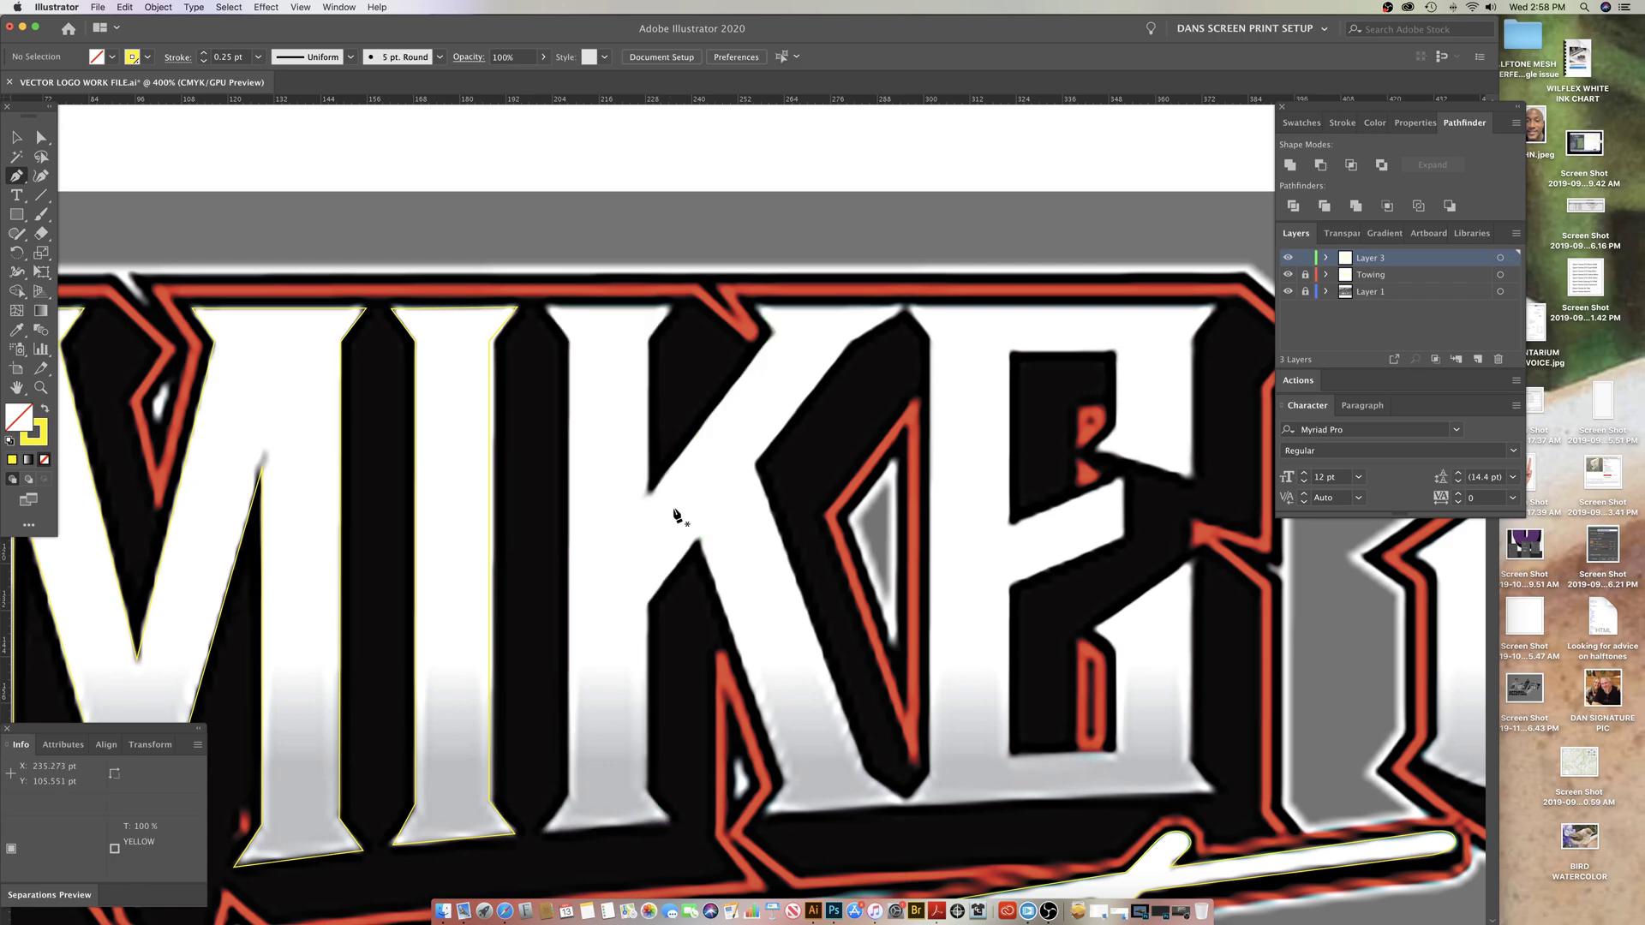
key("super+z")
Step: Remove the K outline's inner leg edge and the short diagonal segment between the leg's crotch and the lower stem notch
left_click(698, 540)
left_click(783, 782)
left_click(765, 808)
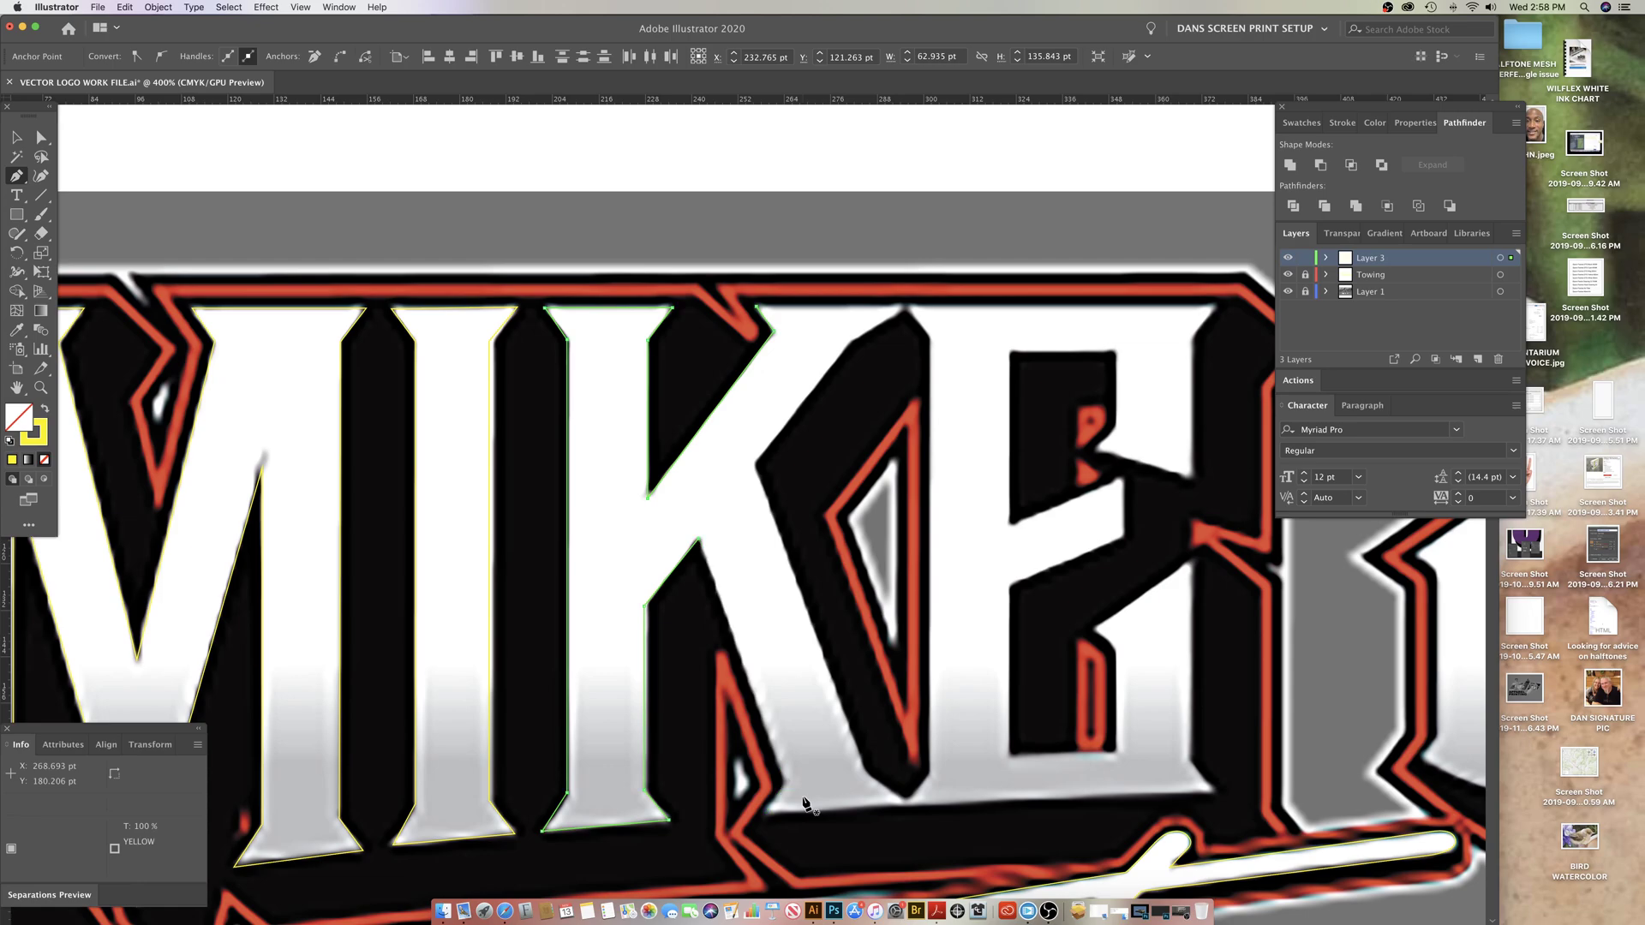
left_click(805, 803, "super")
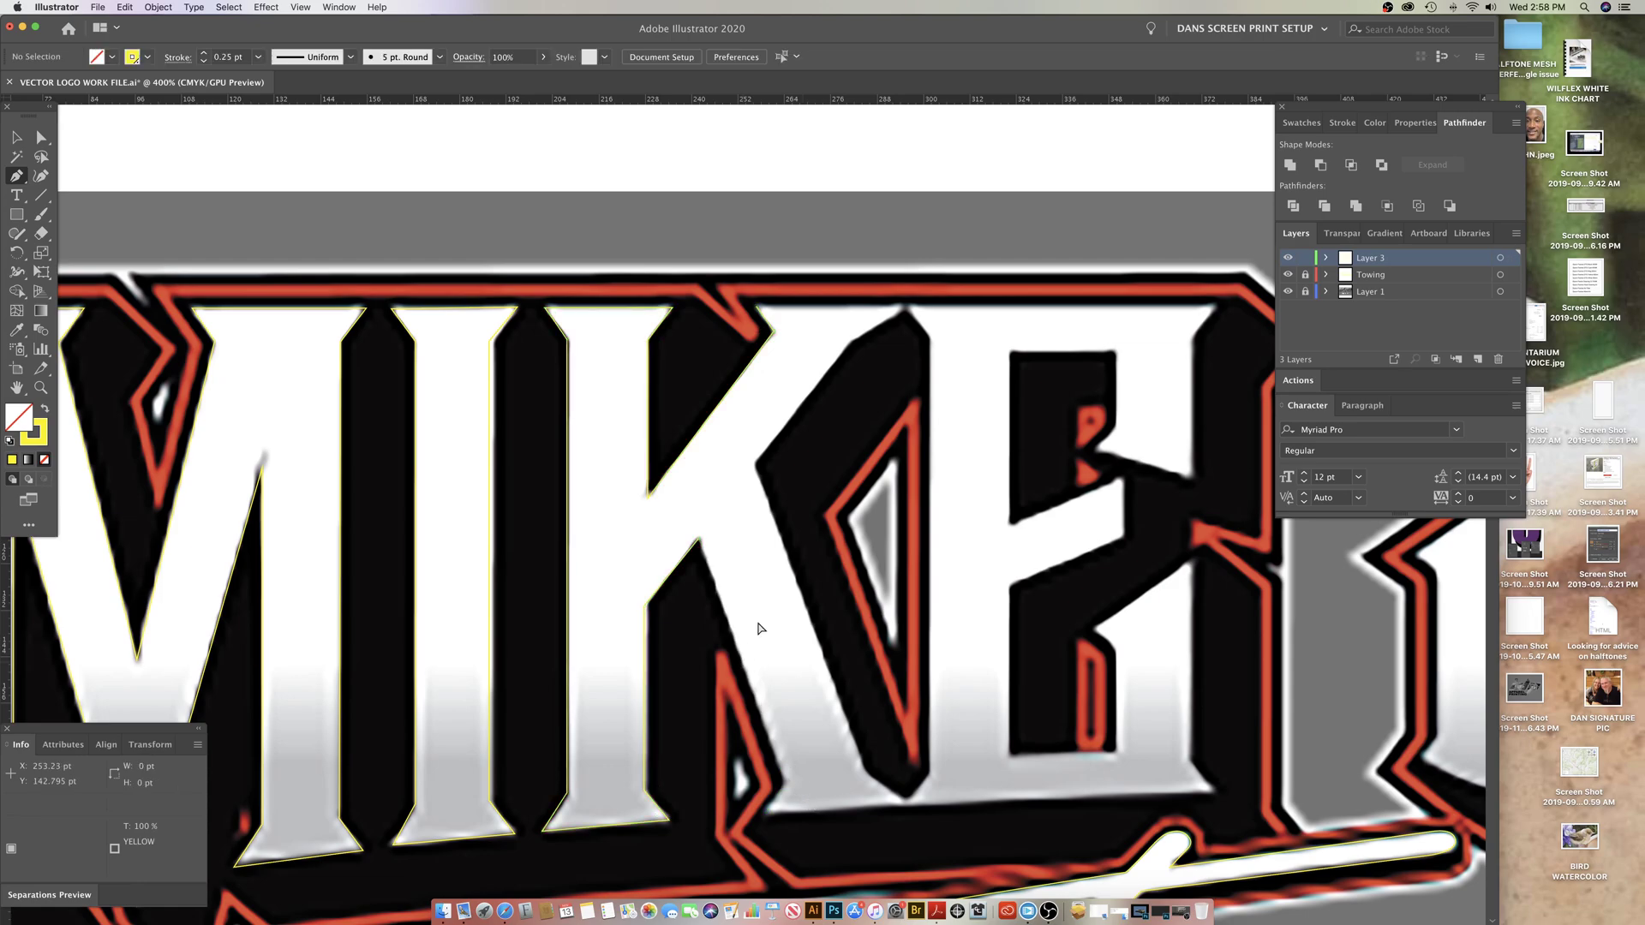
left_click(699, 544)
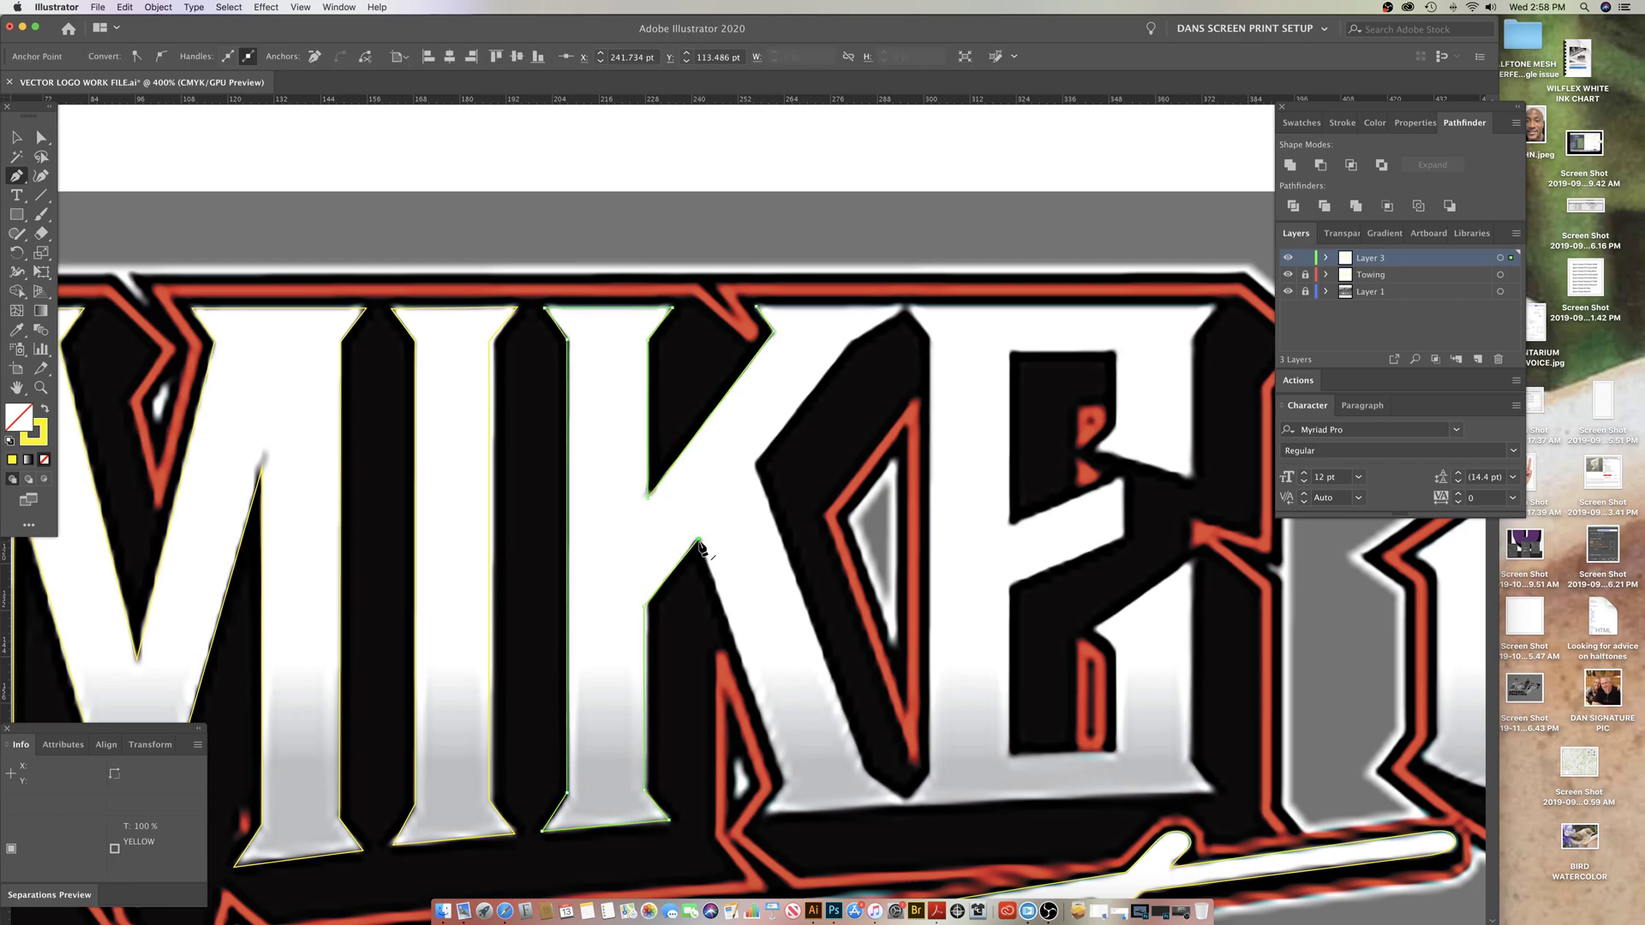
left_click(700, 544)
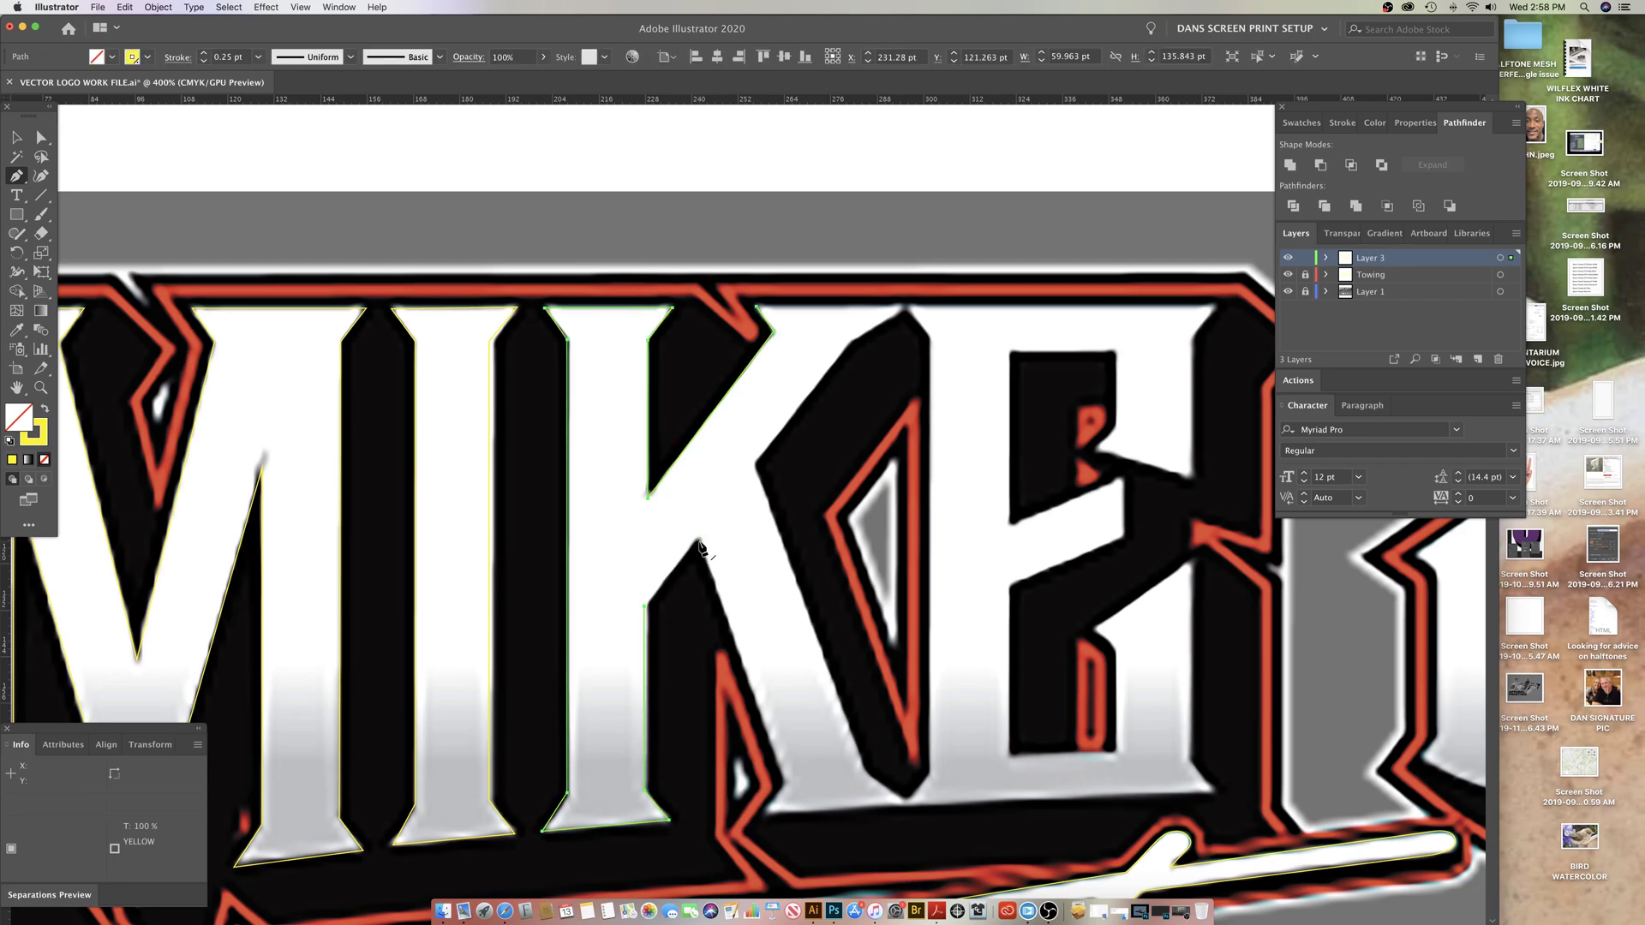
Step: Continue the K outline from the lower stem notch with straight segments around the upper arm, close the path and deselect it
left_click(644, 610)
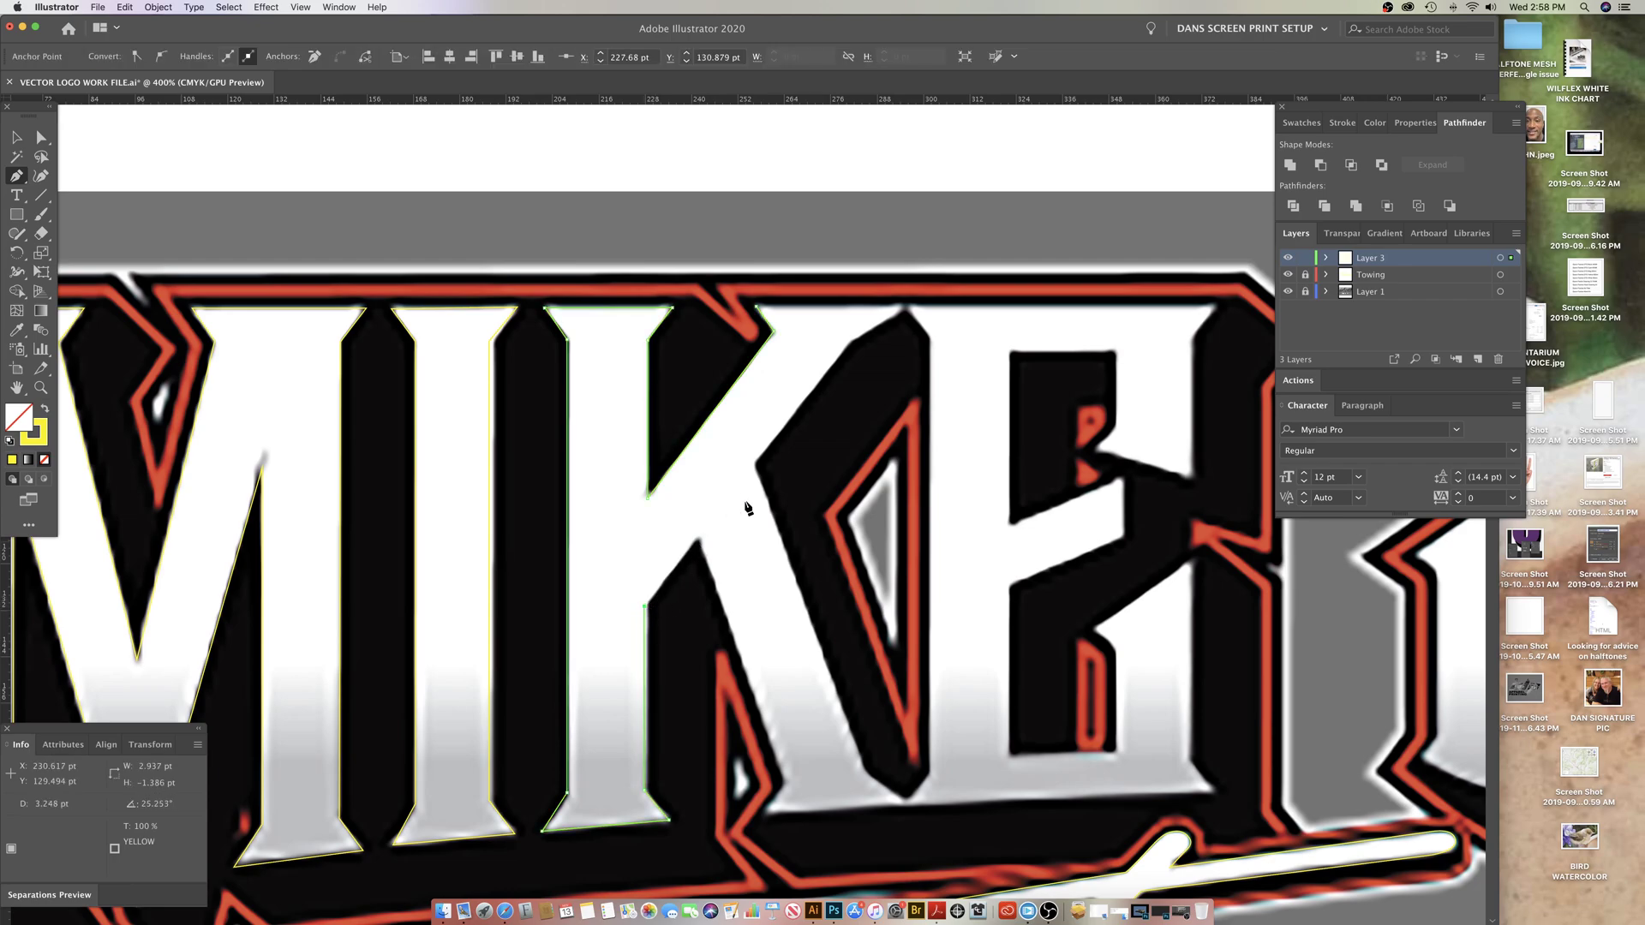
left_click(850, 342)
left_click(905, 309)
left_click(757, 311)
key("super+shift+a")
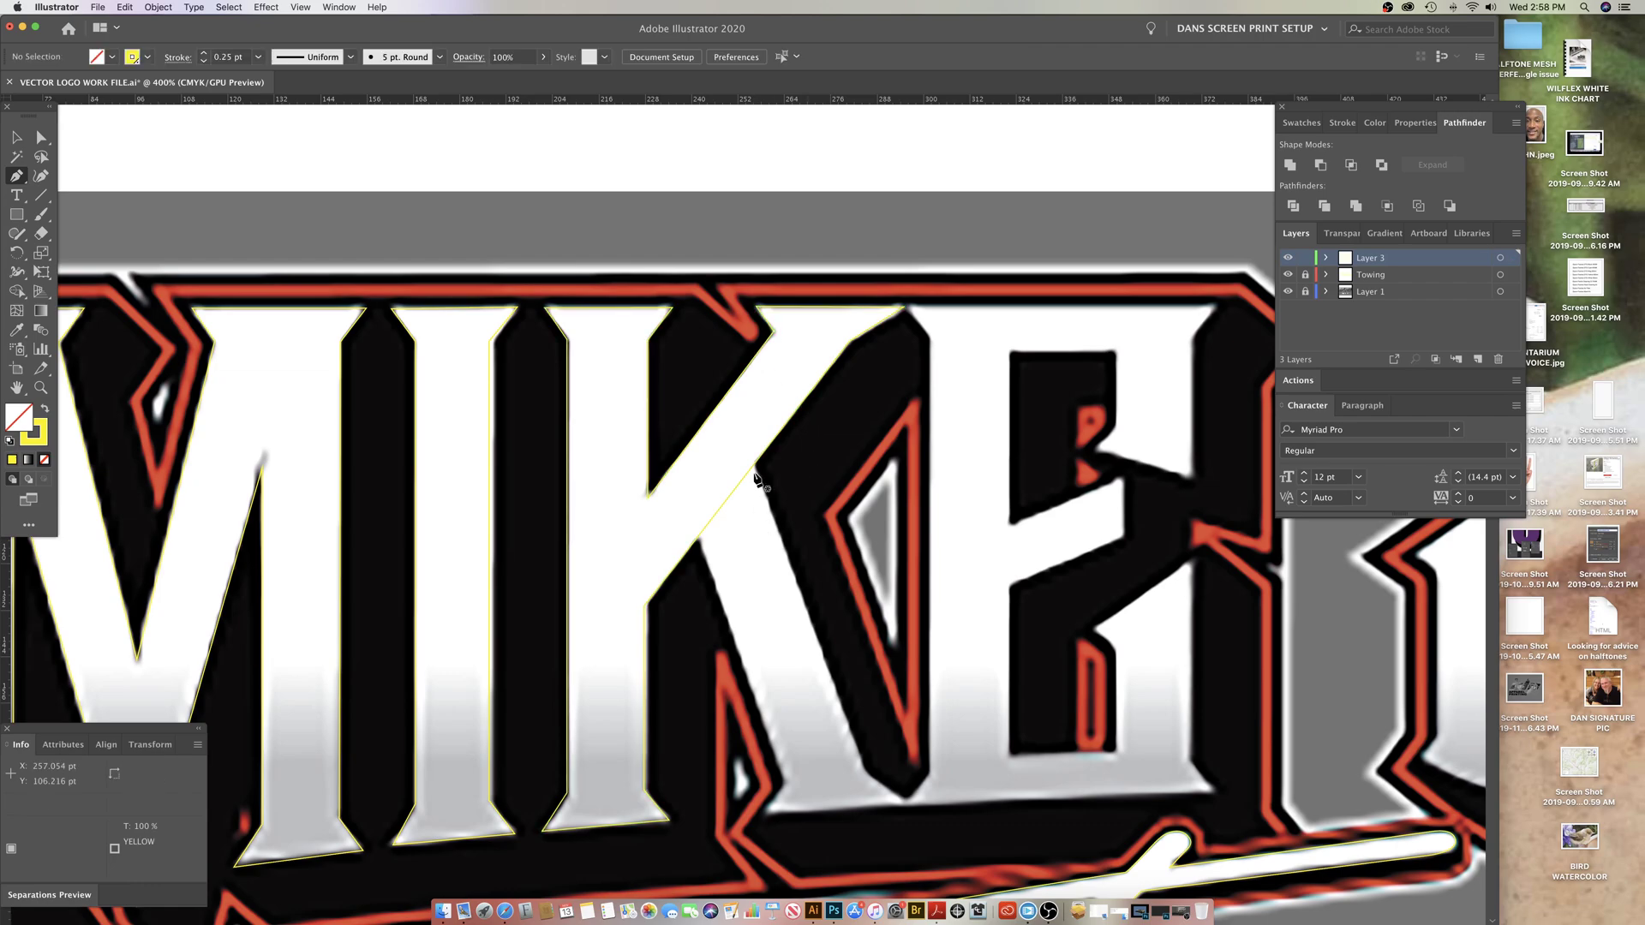
Step: Trace the K's diagonal leg as a separate closed path of straight segments, starting at the arm's outer bend
left_click(750, 464)
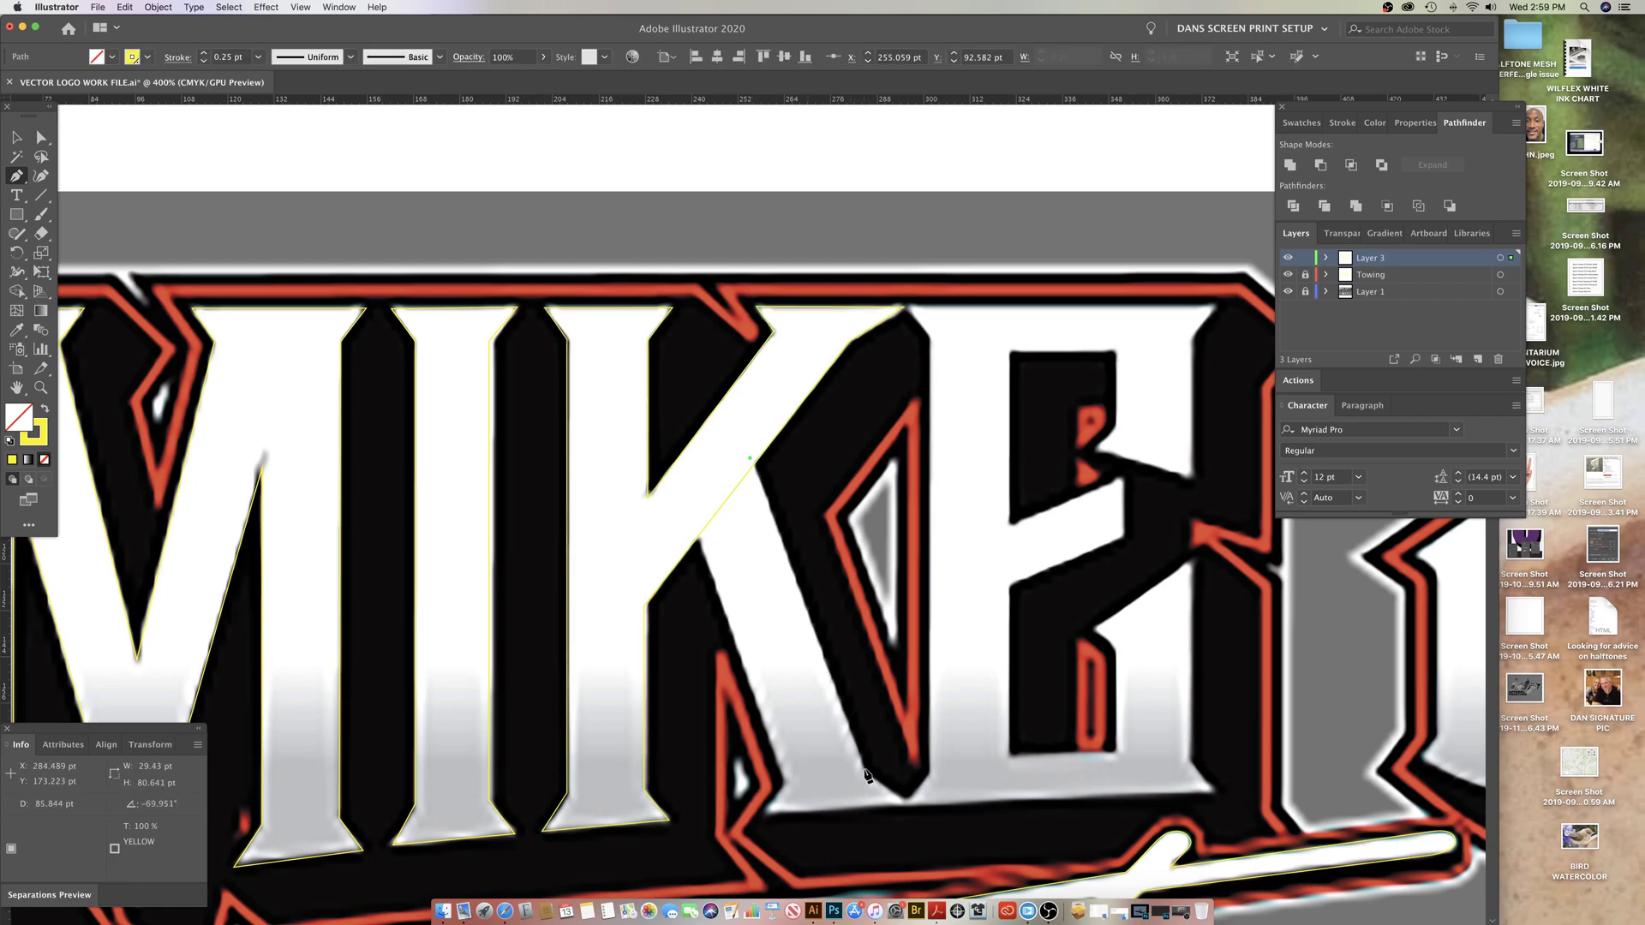
left_click(866, 776)
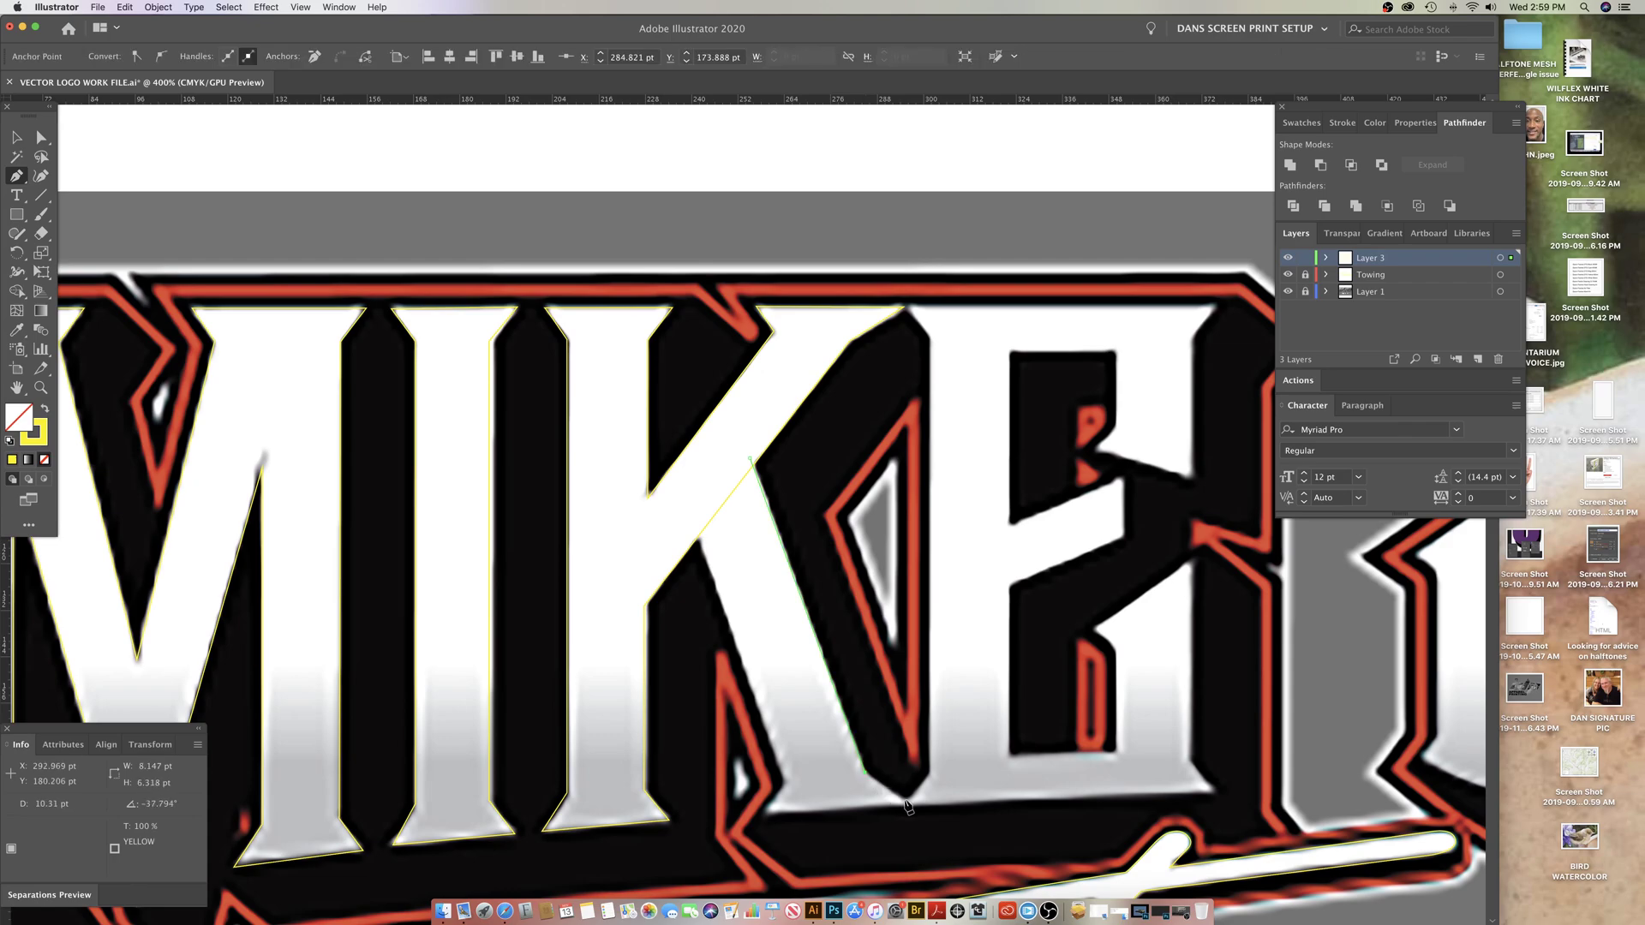
left_click(907, 804)
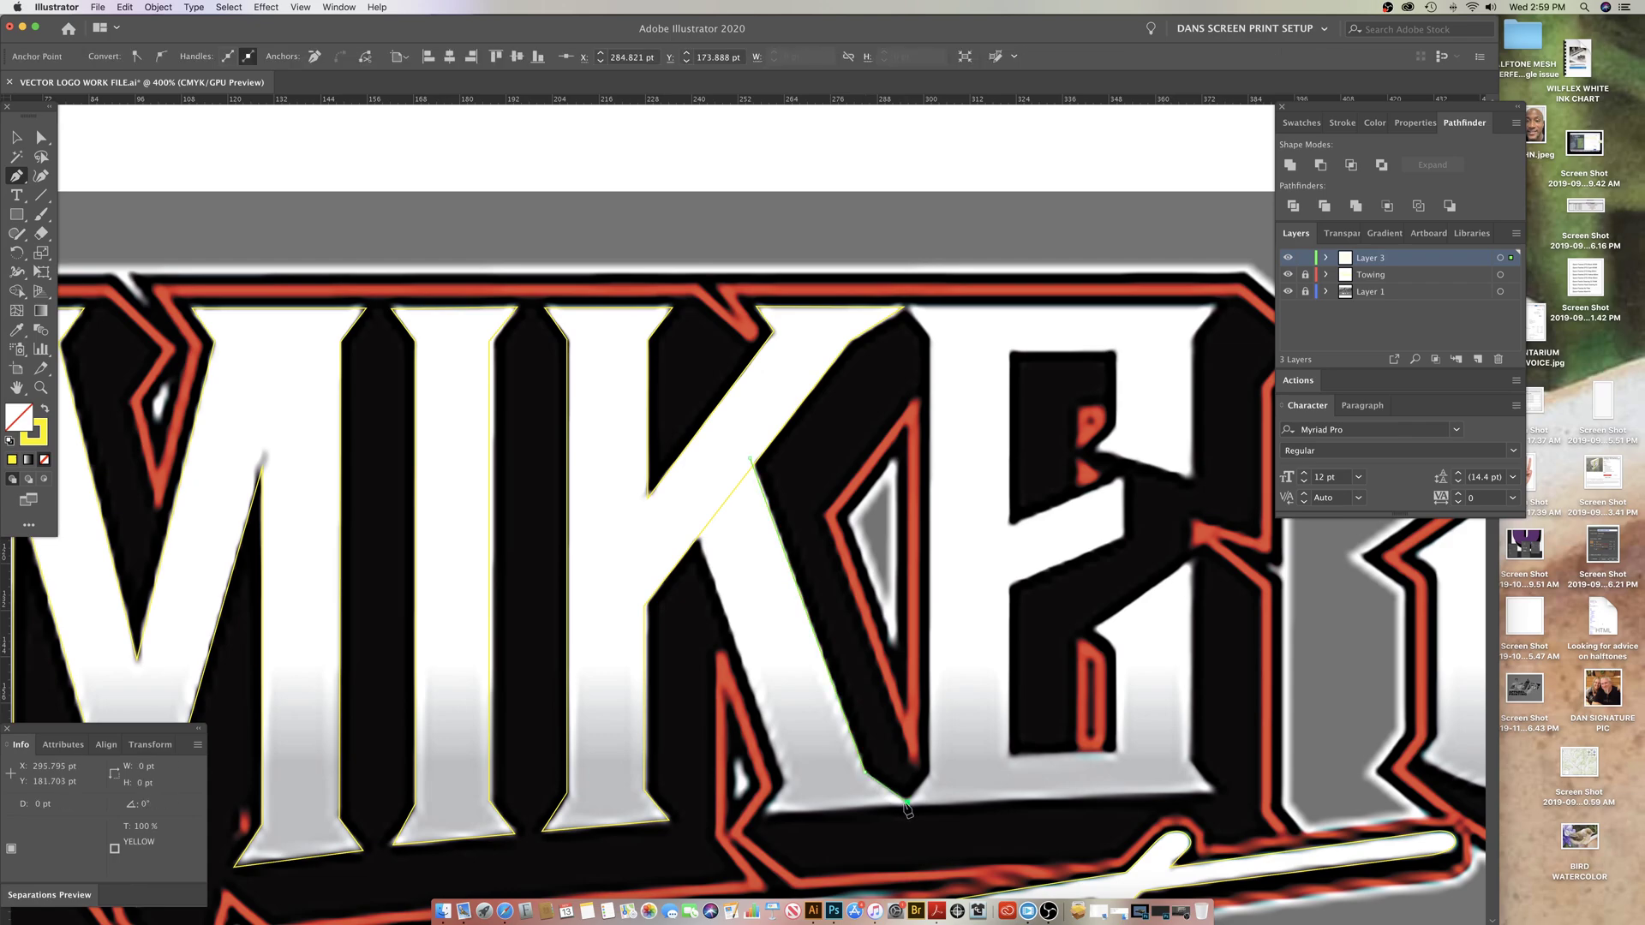
left_click(763, 813)
left_click(786, 781)
left_click(694, 531)
left_click(750, 460)
Step: Adjust the upper corners of the K's leg path so its top end overlaps the arm
key("z")
left_click(732, 514)
key("p")
left_click(665, 559, "super")
left_click(686, 538)
left_click(685, 538)
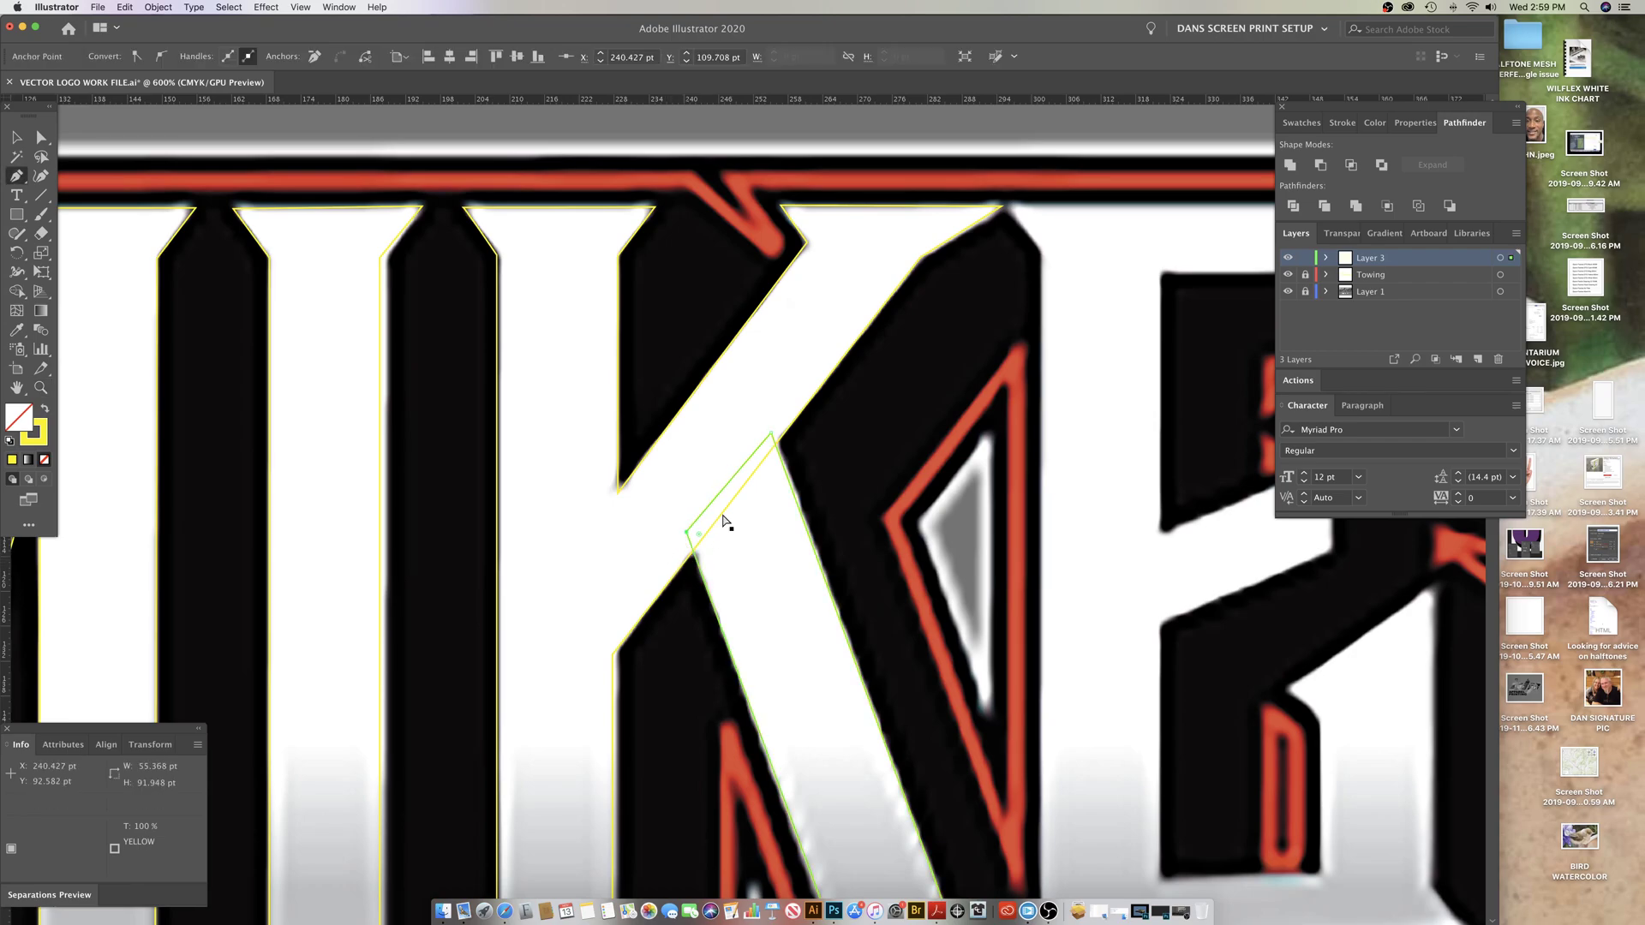
left_click(772, 434)
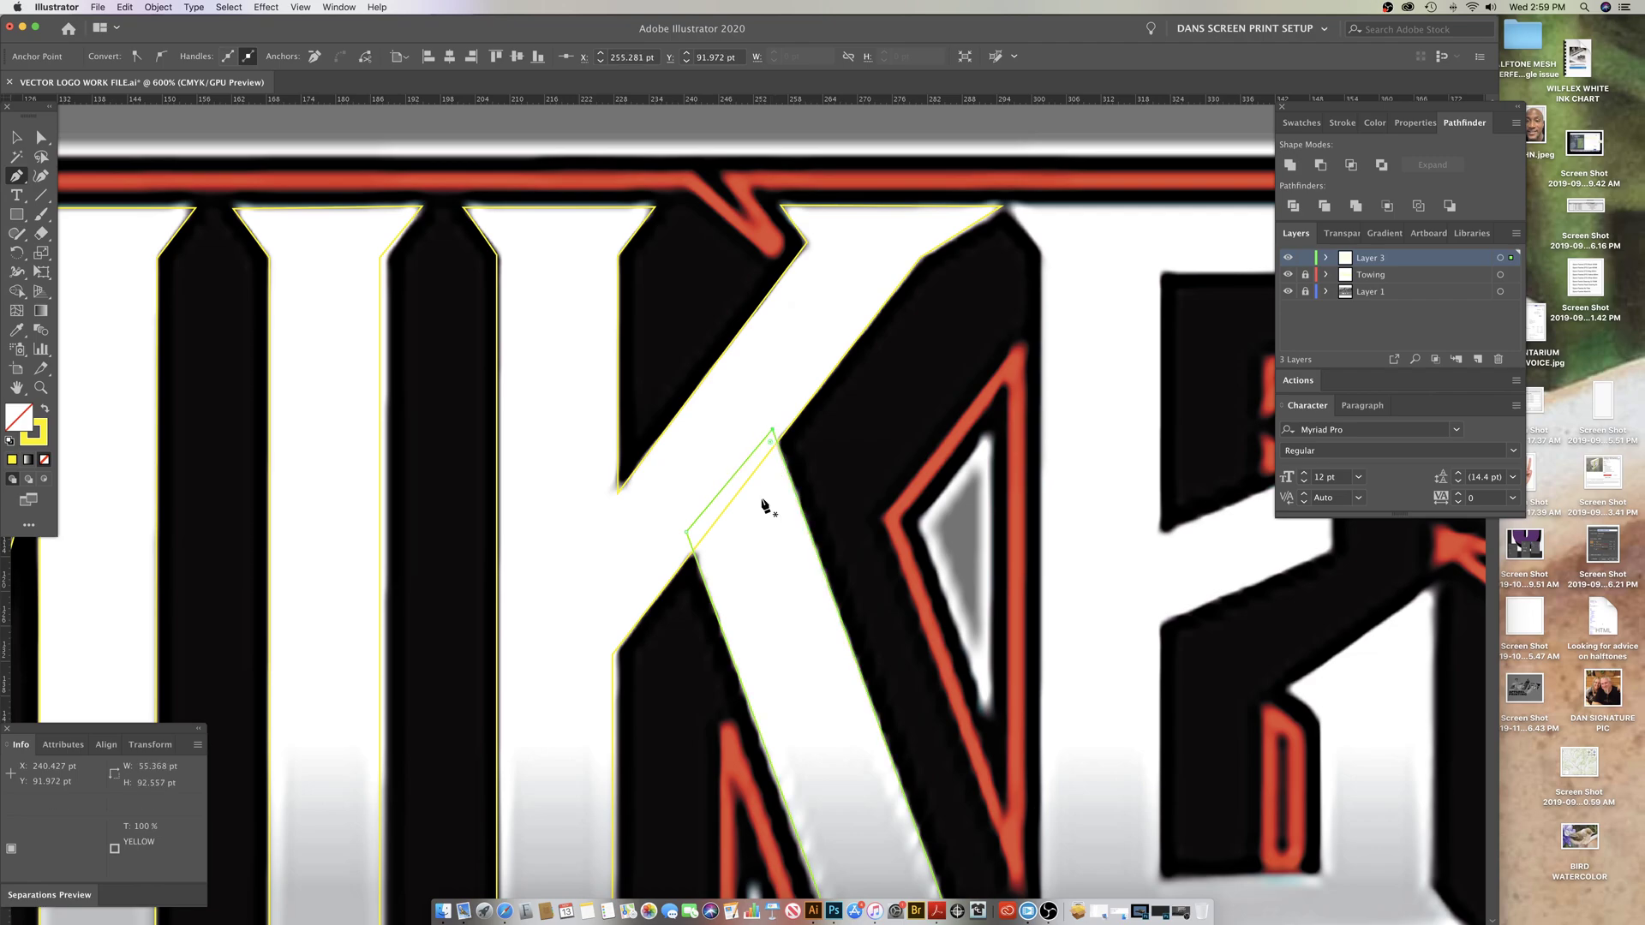
Step: Add anchor points to the leg path where its two sides cross the lower edge of the K's arm
key("z")
left_click(754, 484)
left_click(728, 534)
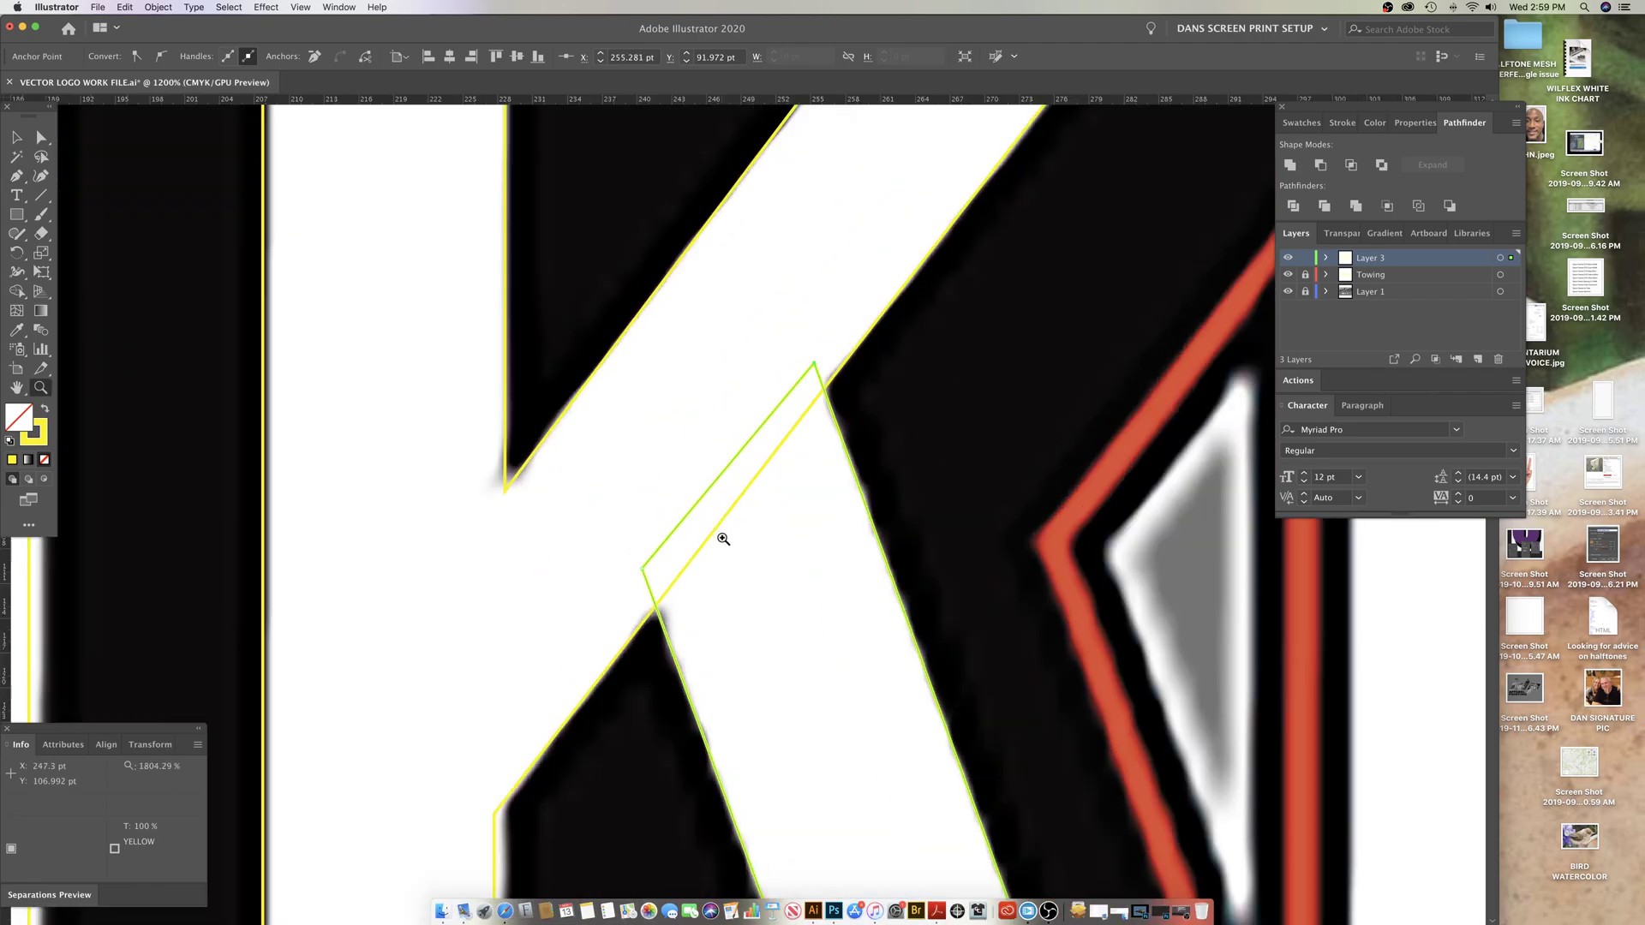
key("p")
scroll(679, 625, "right", 1)
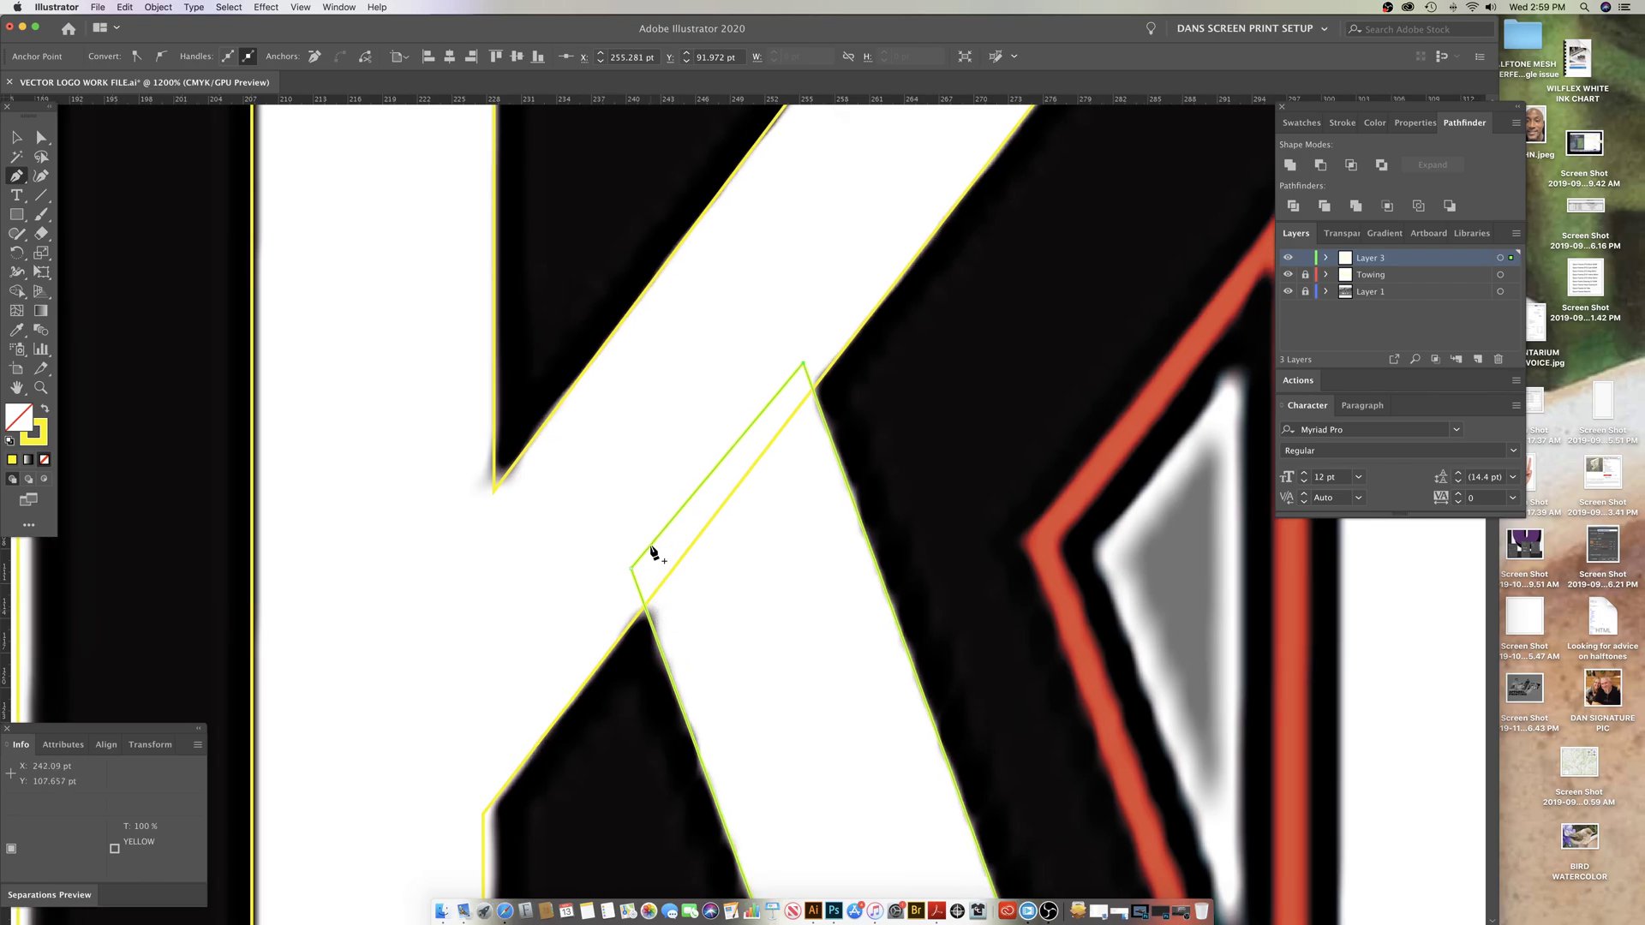
key("z")
left_click(722, 570)
key("p")
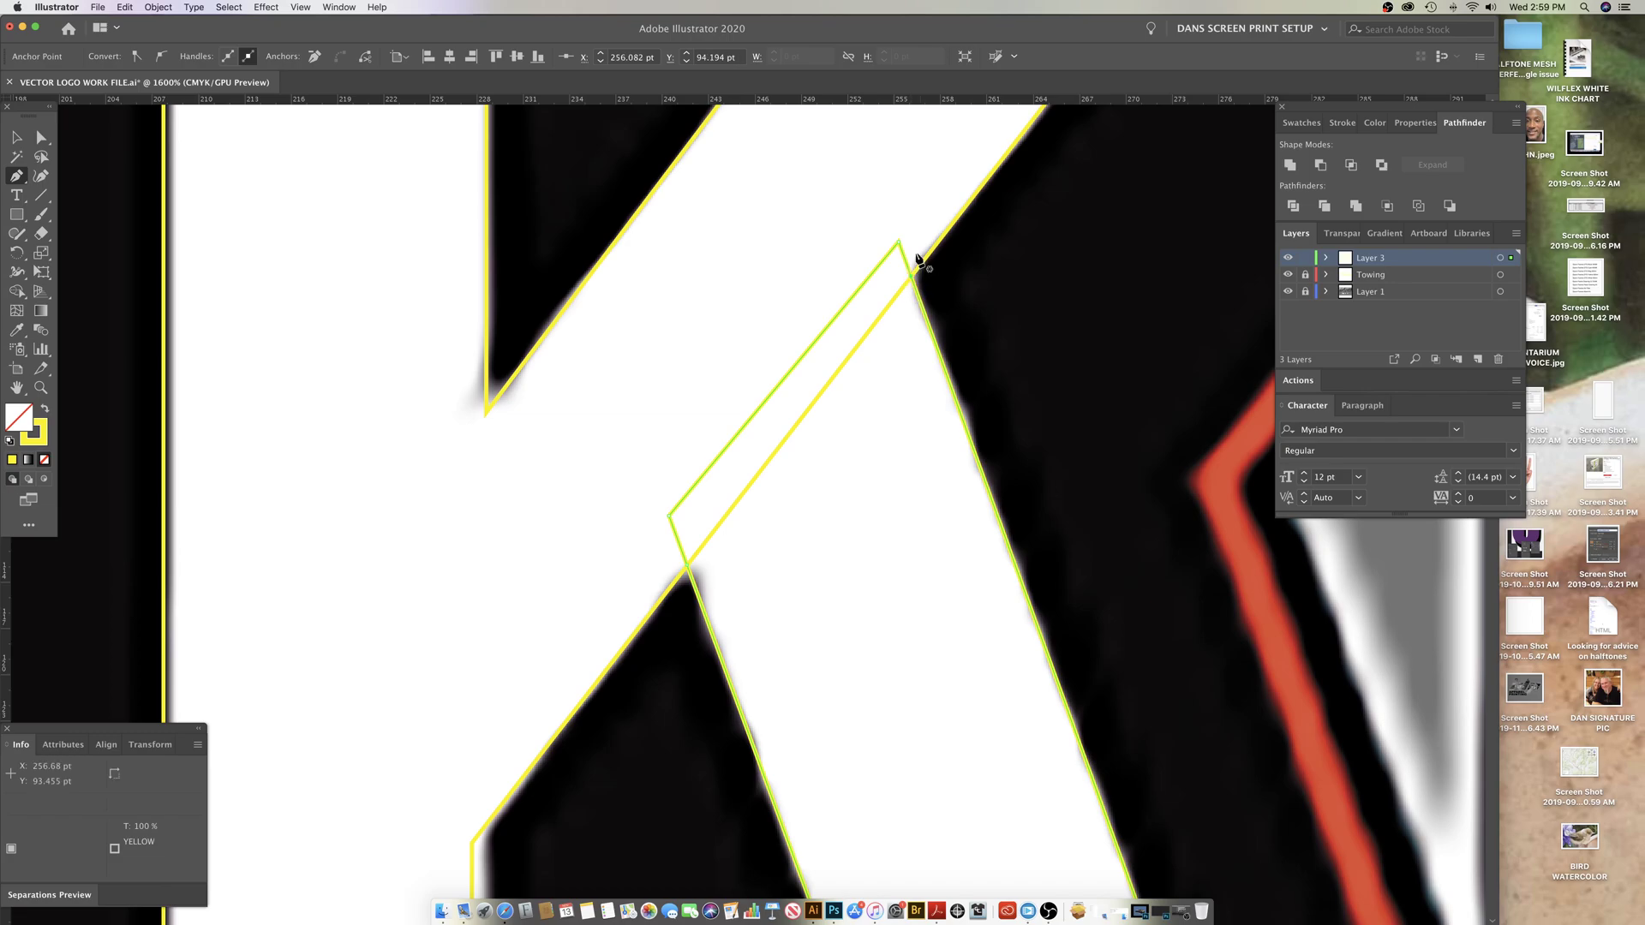
Step: Delete the overlapping top end of the leg path beyond its crossing points with the arm, and deselect it
left_click(898, 240, "super")
left_click_drag(896, 222, 895, 211)
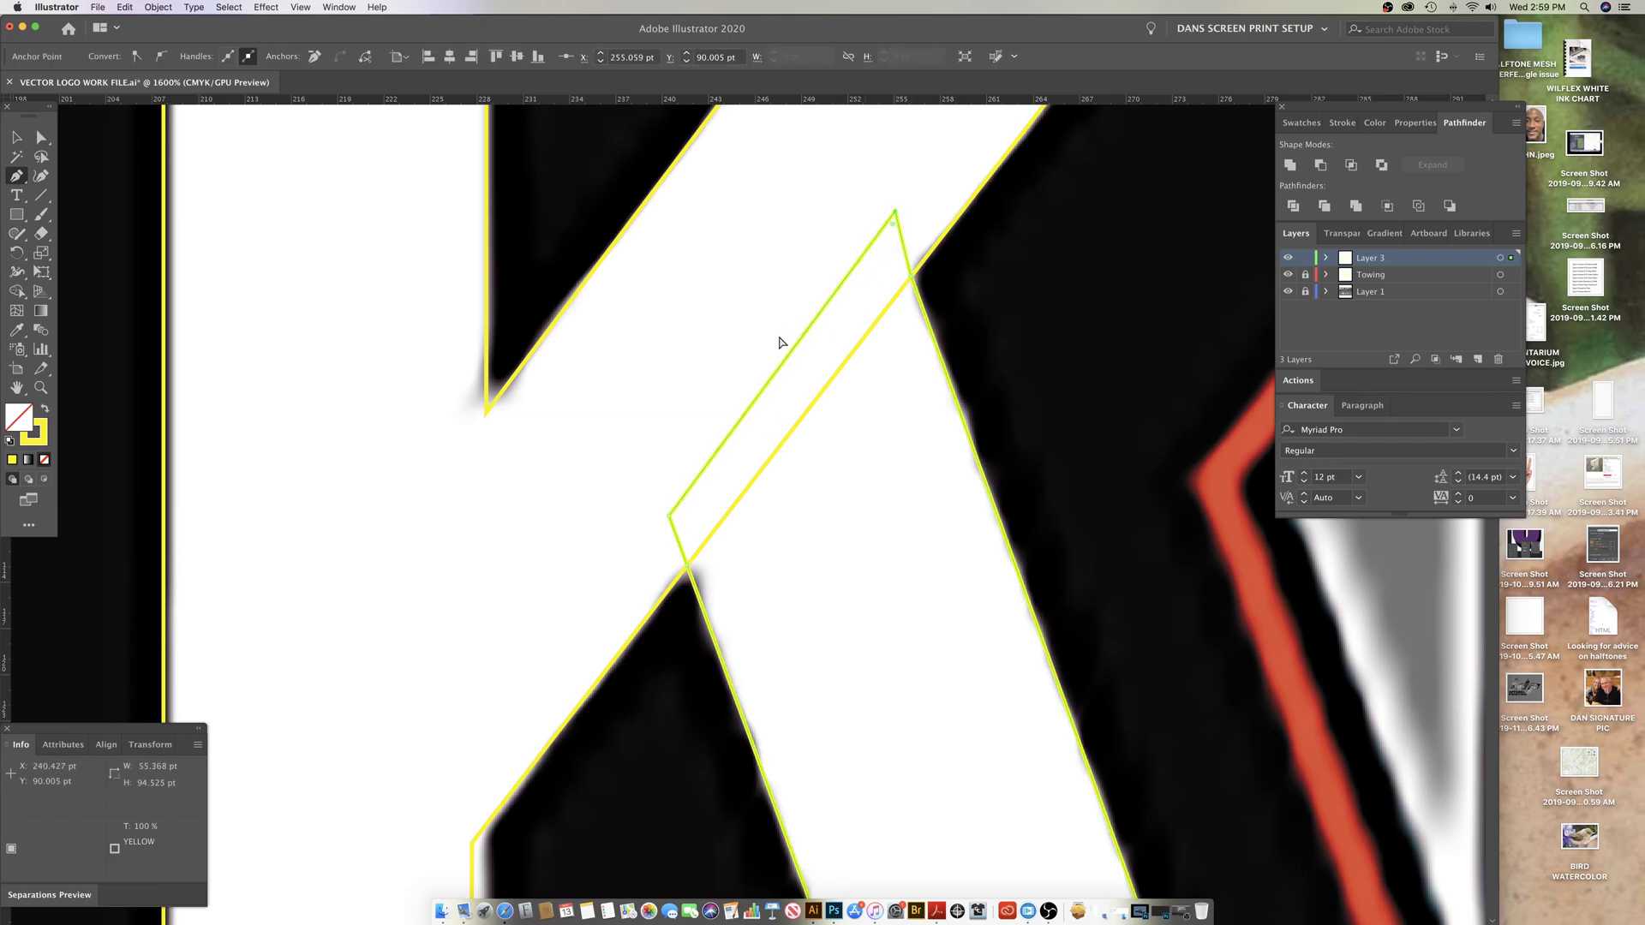
left_click(669, 519, "super")
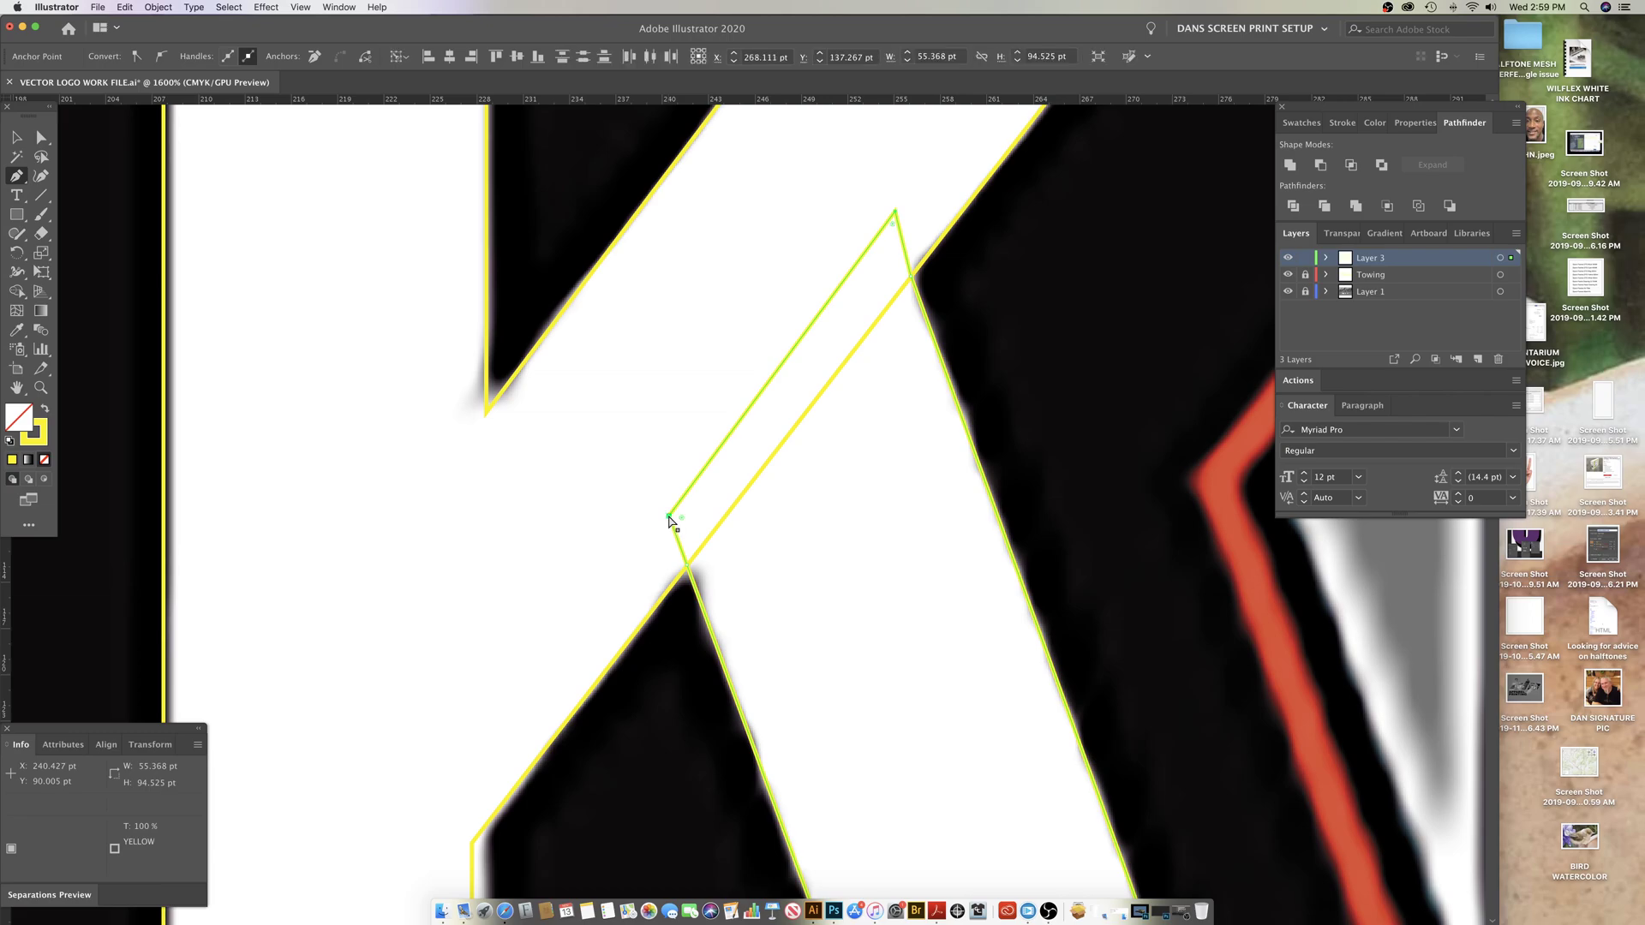
key("BackSpace")
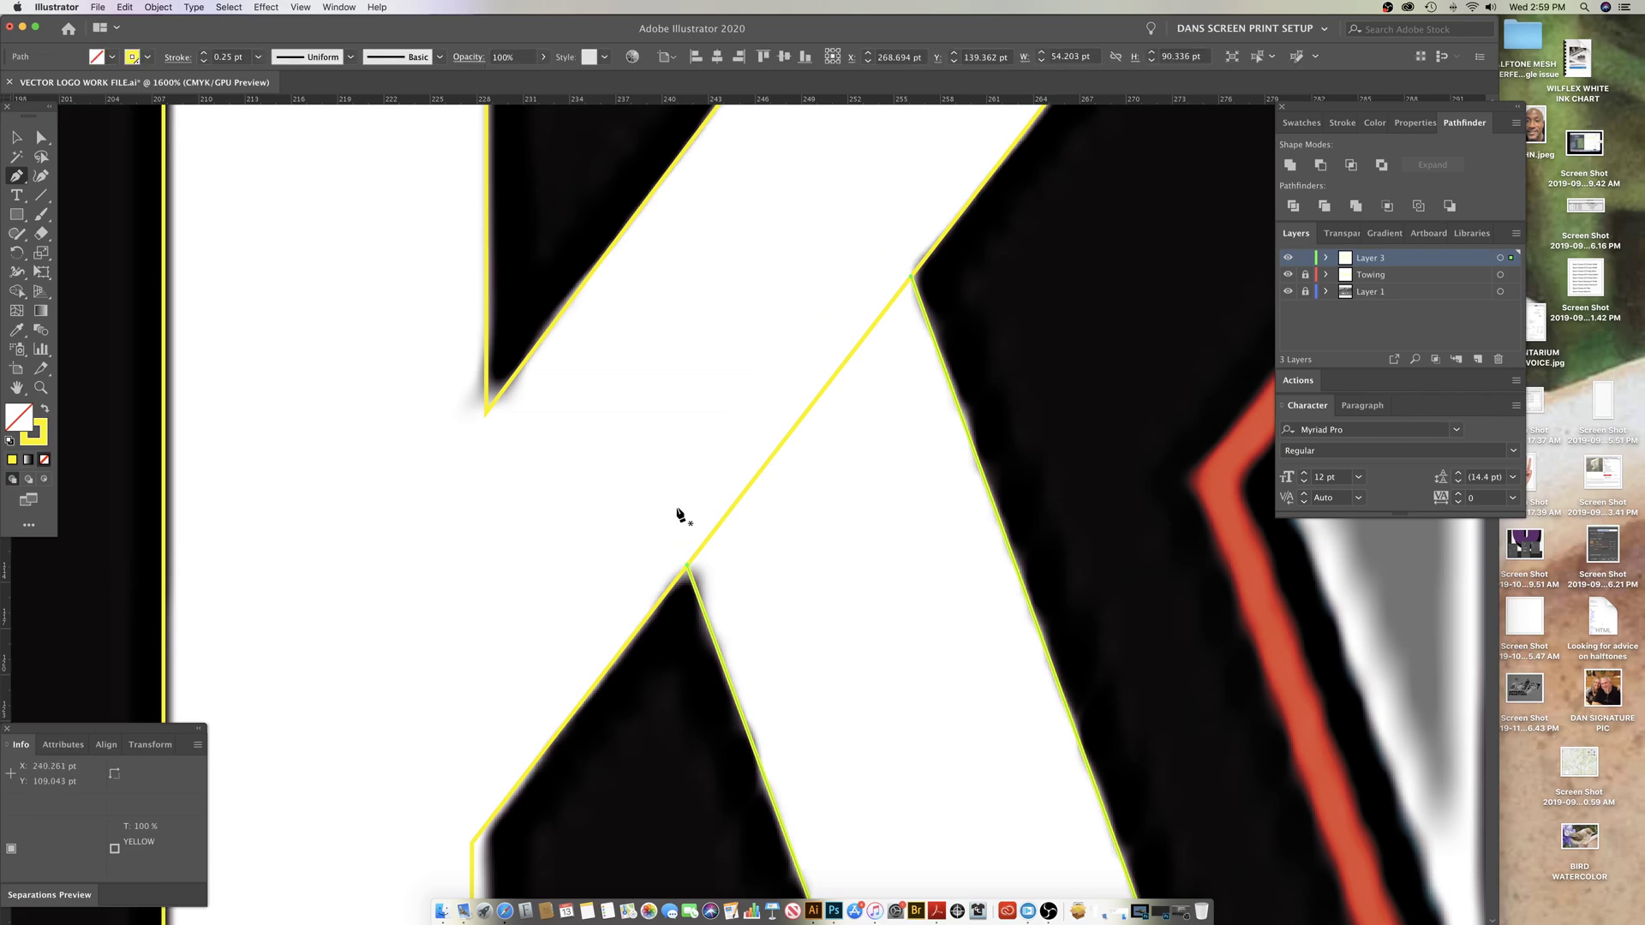
key("super+z")
left_click(685, 688, "super")
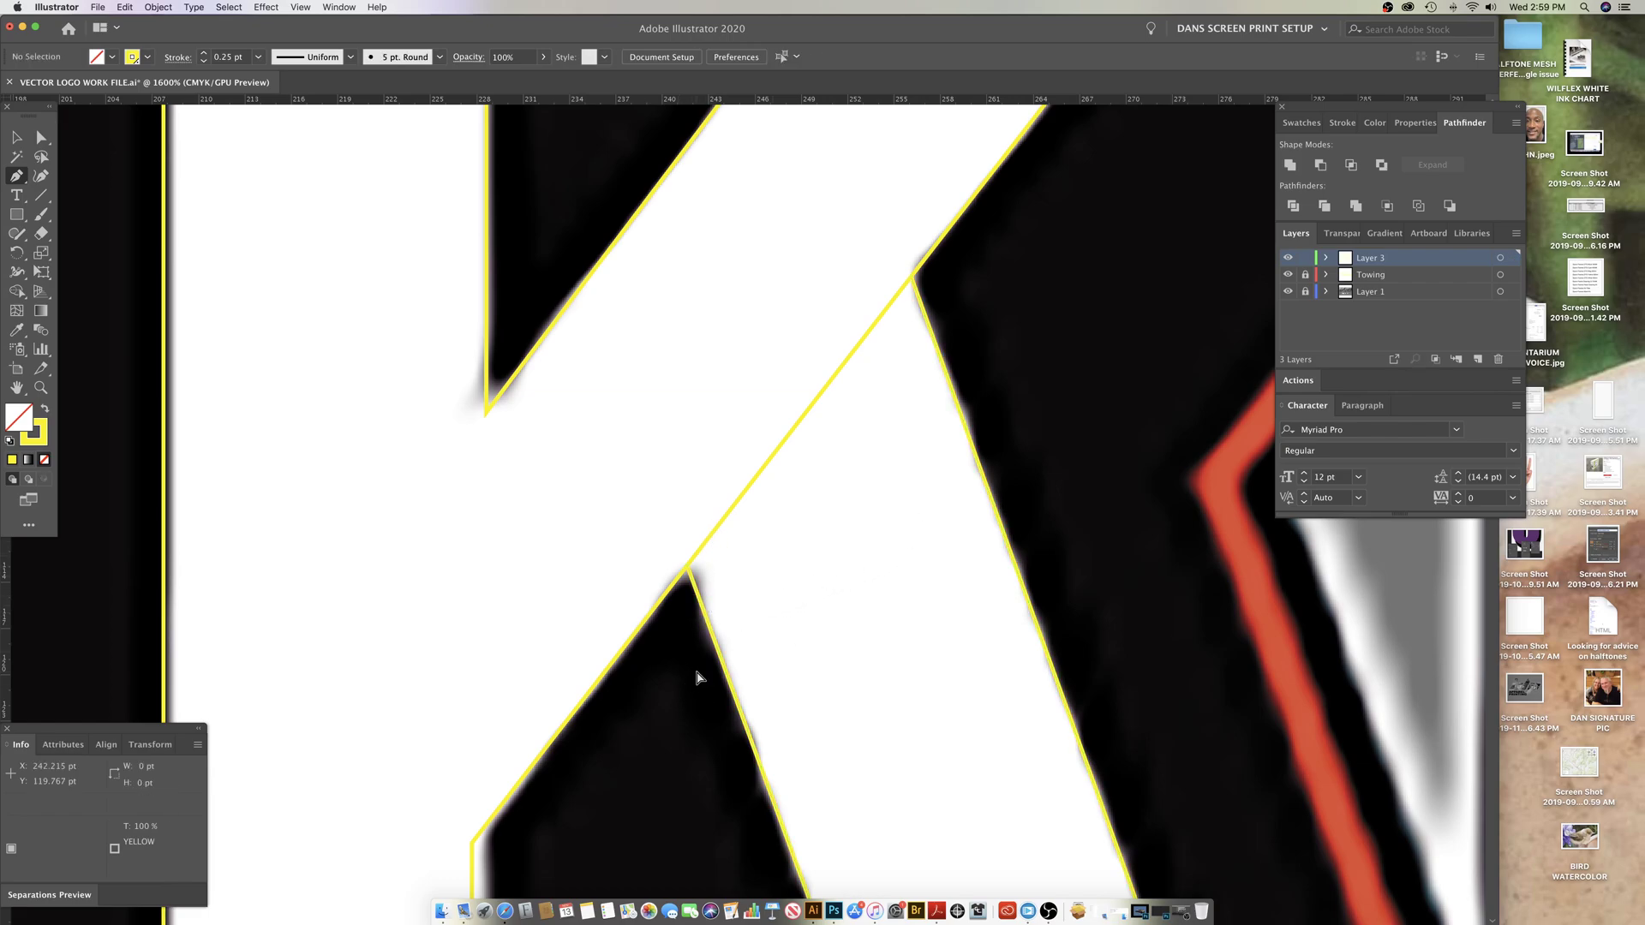
Step: Add anchor points to the arm path at both leg crossings, delete the segment between them and deselect the path
left_click(701, 679, "super")
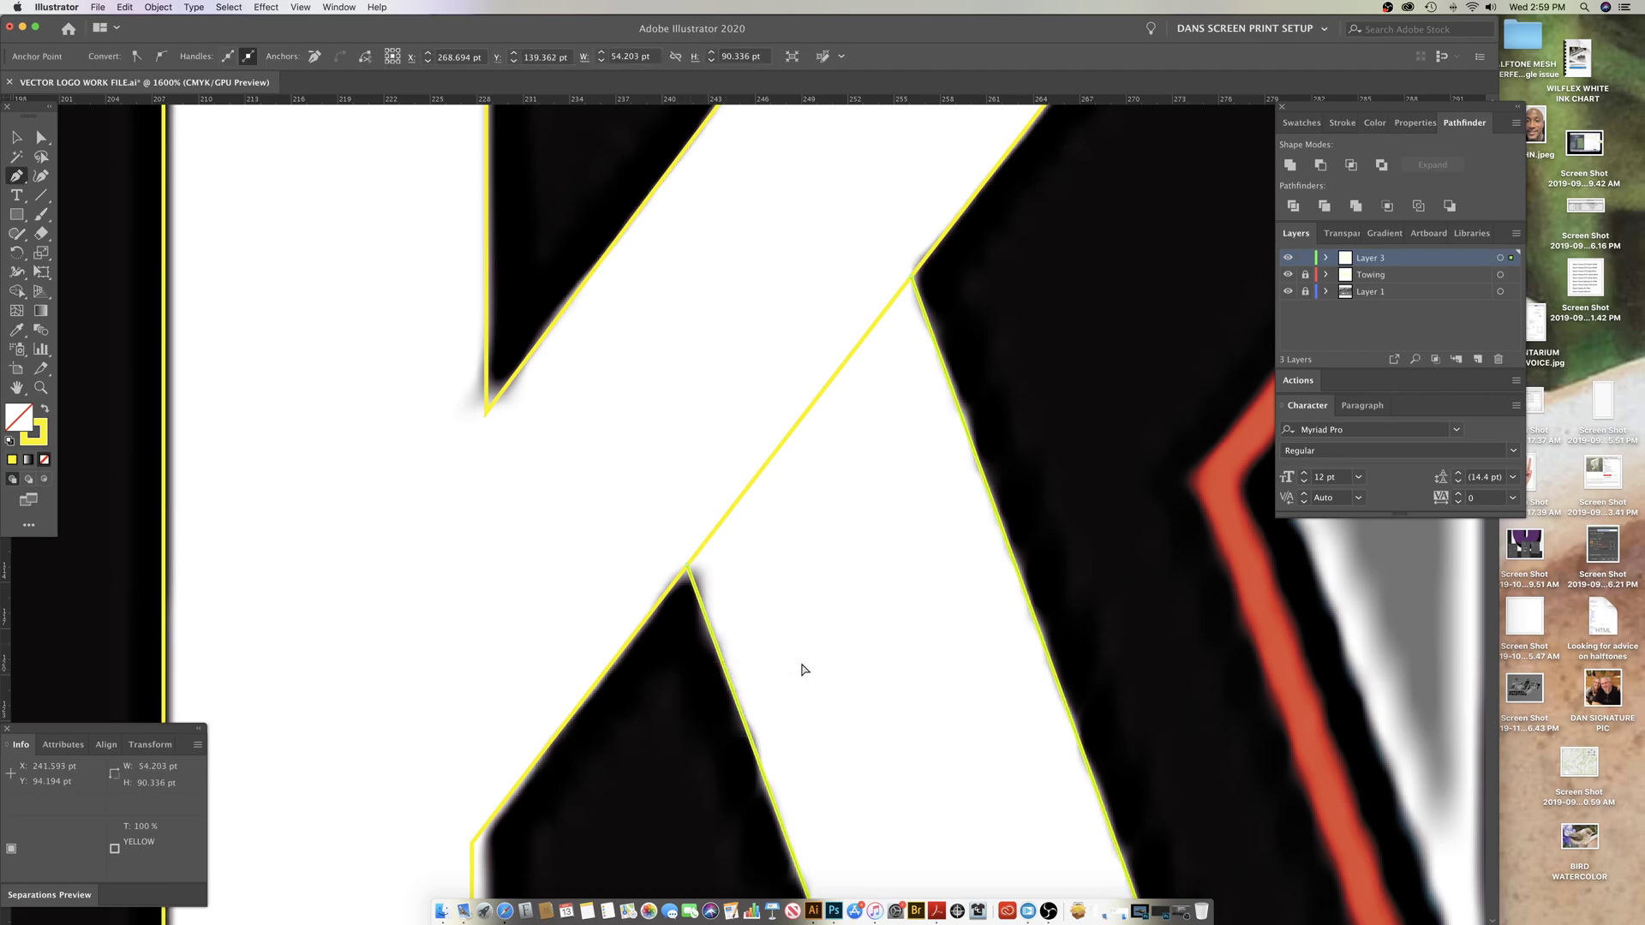
left_click(691, 561, "super")
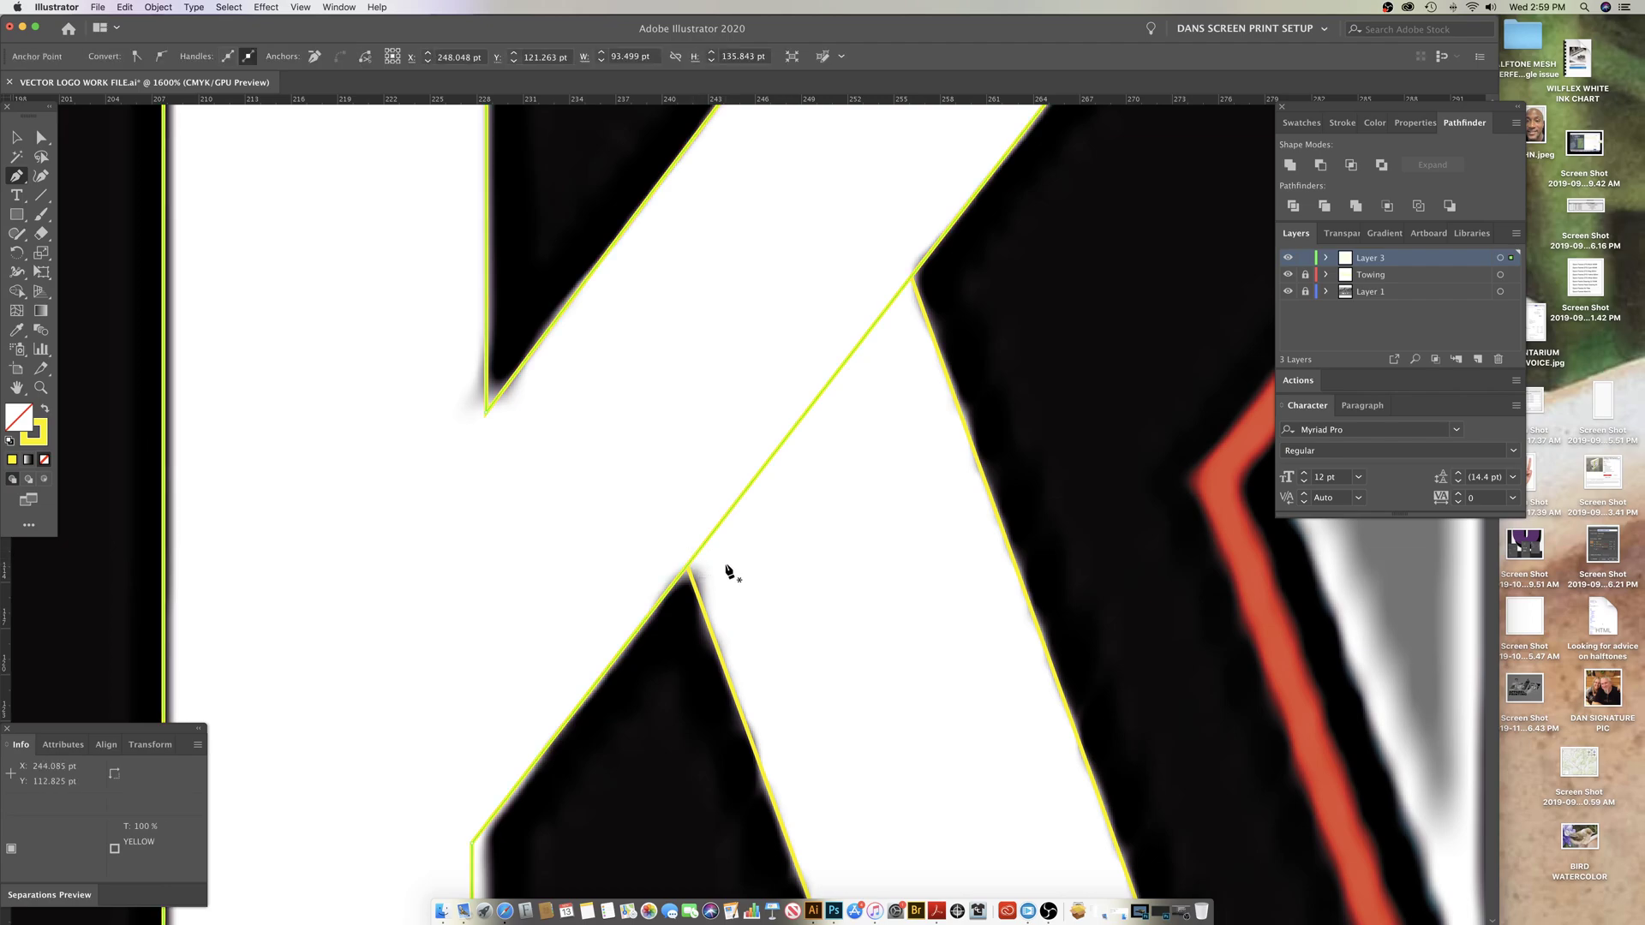
left_click(688, 568)
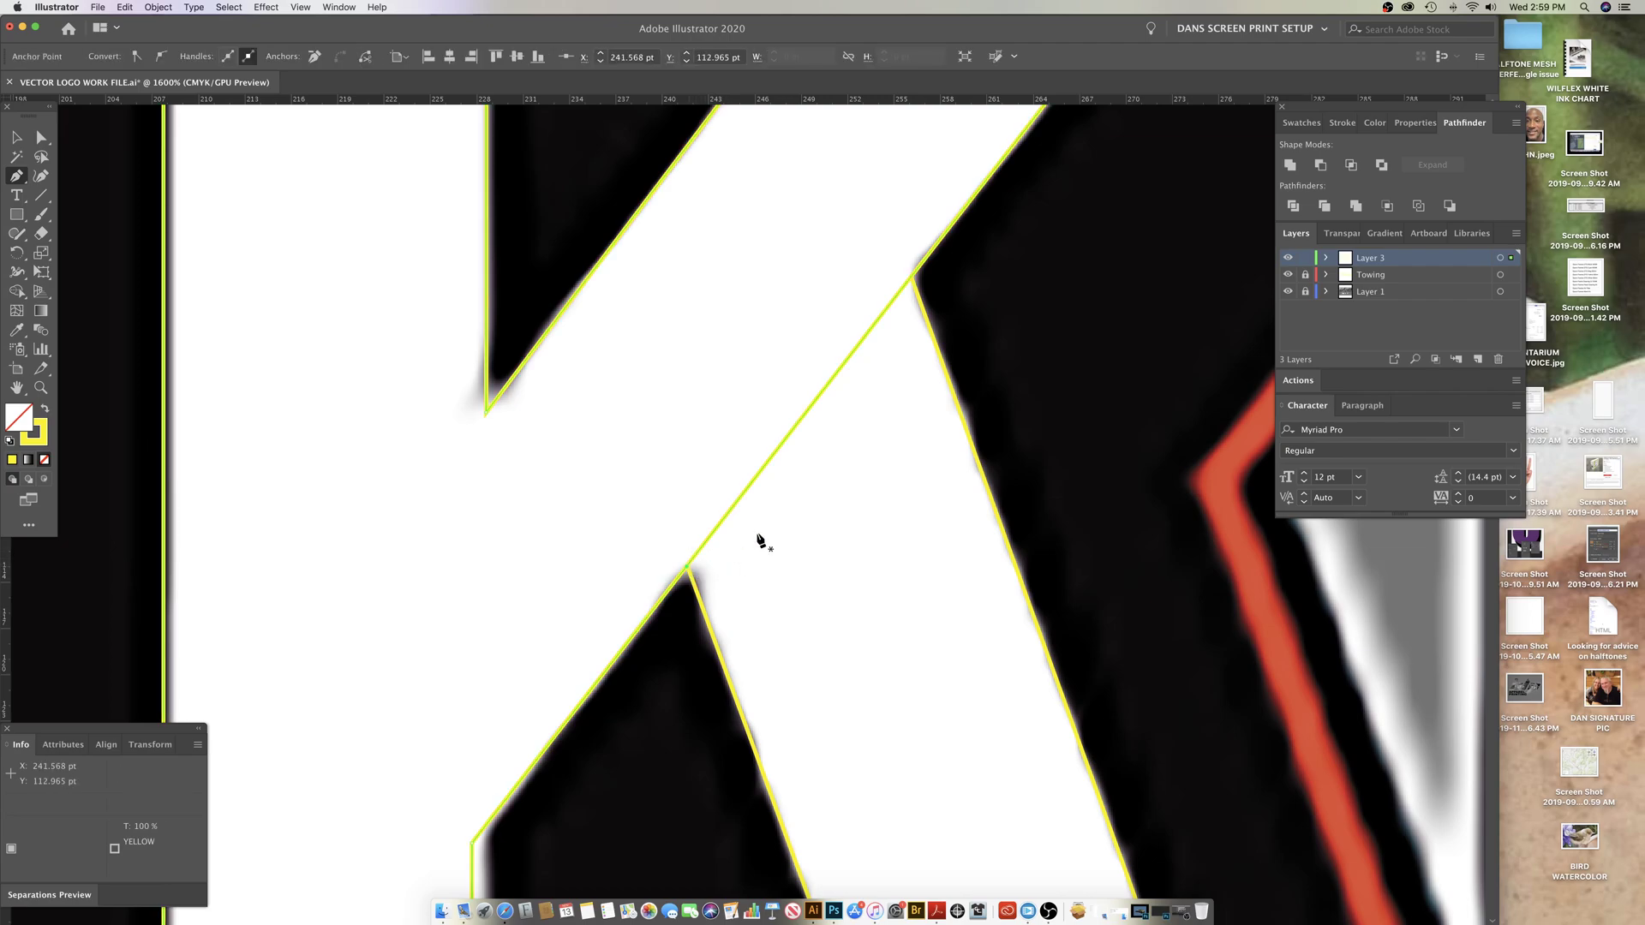
left_click(915, 283)
left_click(796, 426)
key("Delete")
left_click(804, 492, "super")
scroll(767, 532, "left", 1)
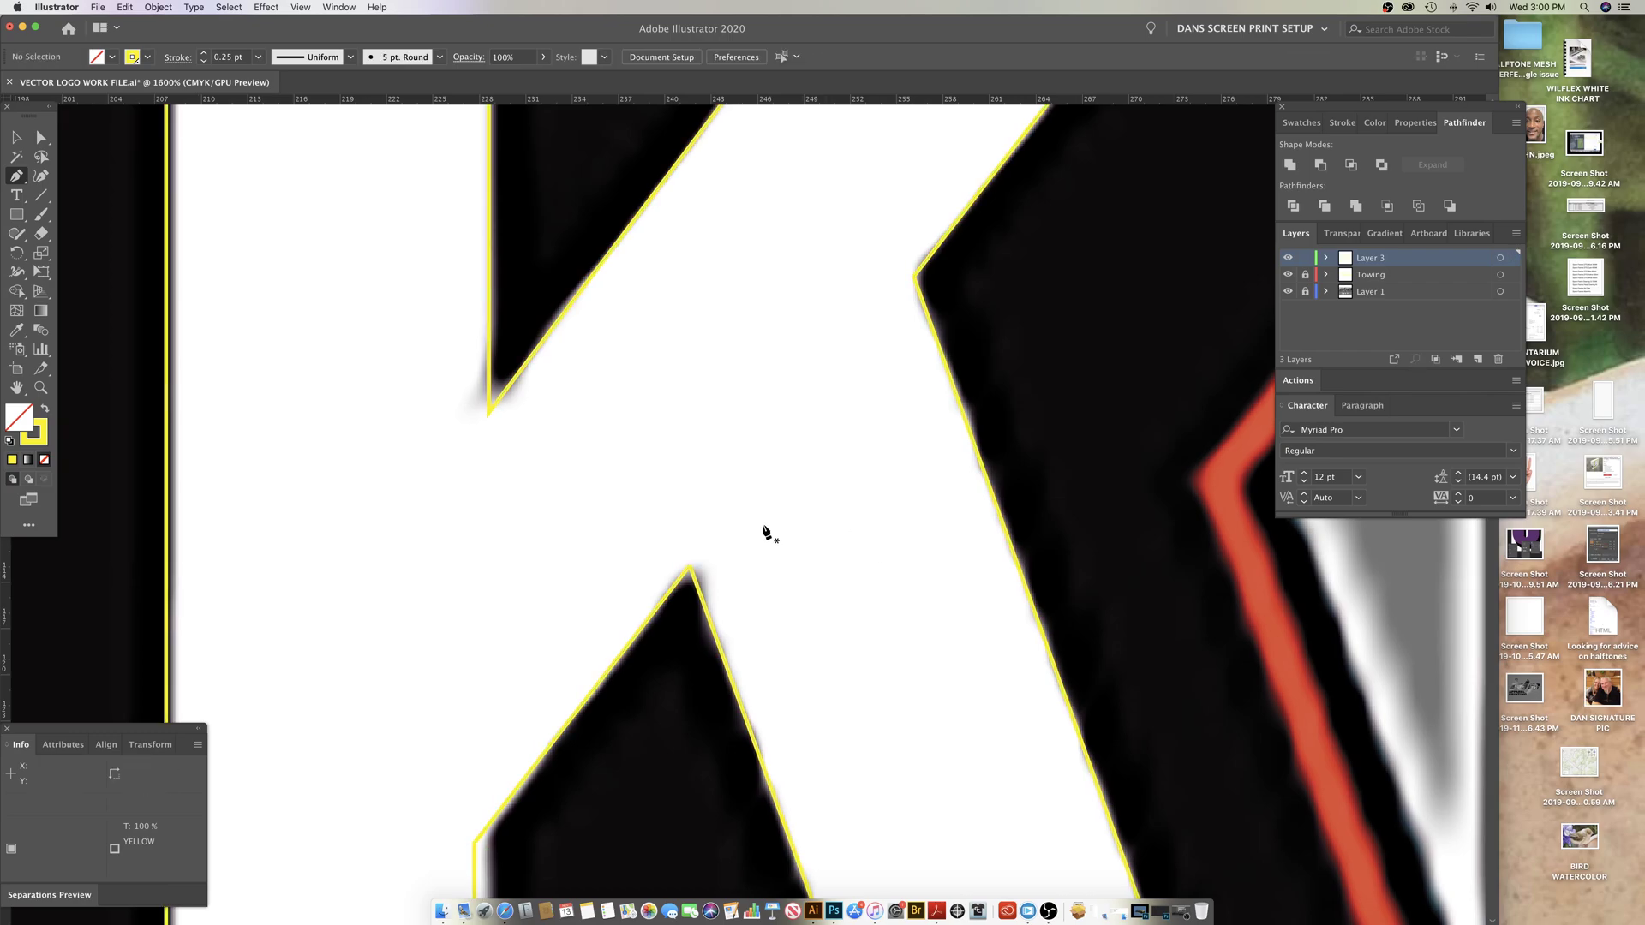
Step: Join the open ends of the arm and leg paths at the K's inner crotch and at the arm's outer bend
left_click(703, 575, "super")
scroll(771, 557, "down", 2)
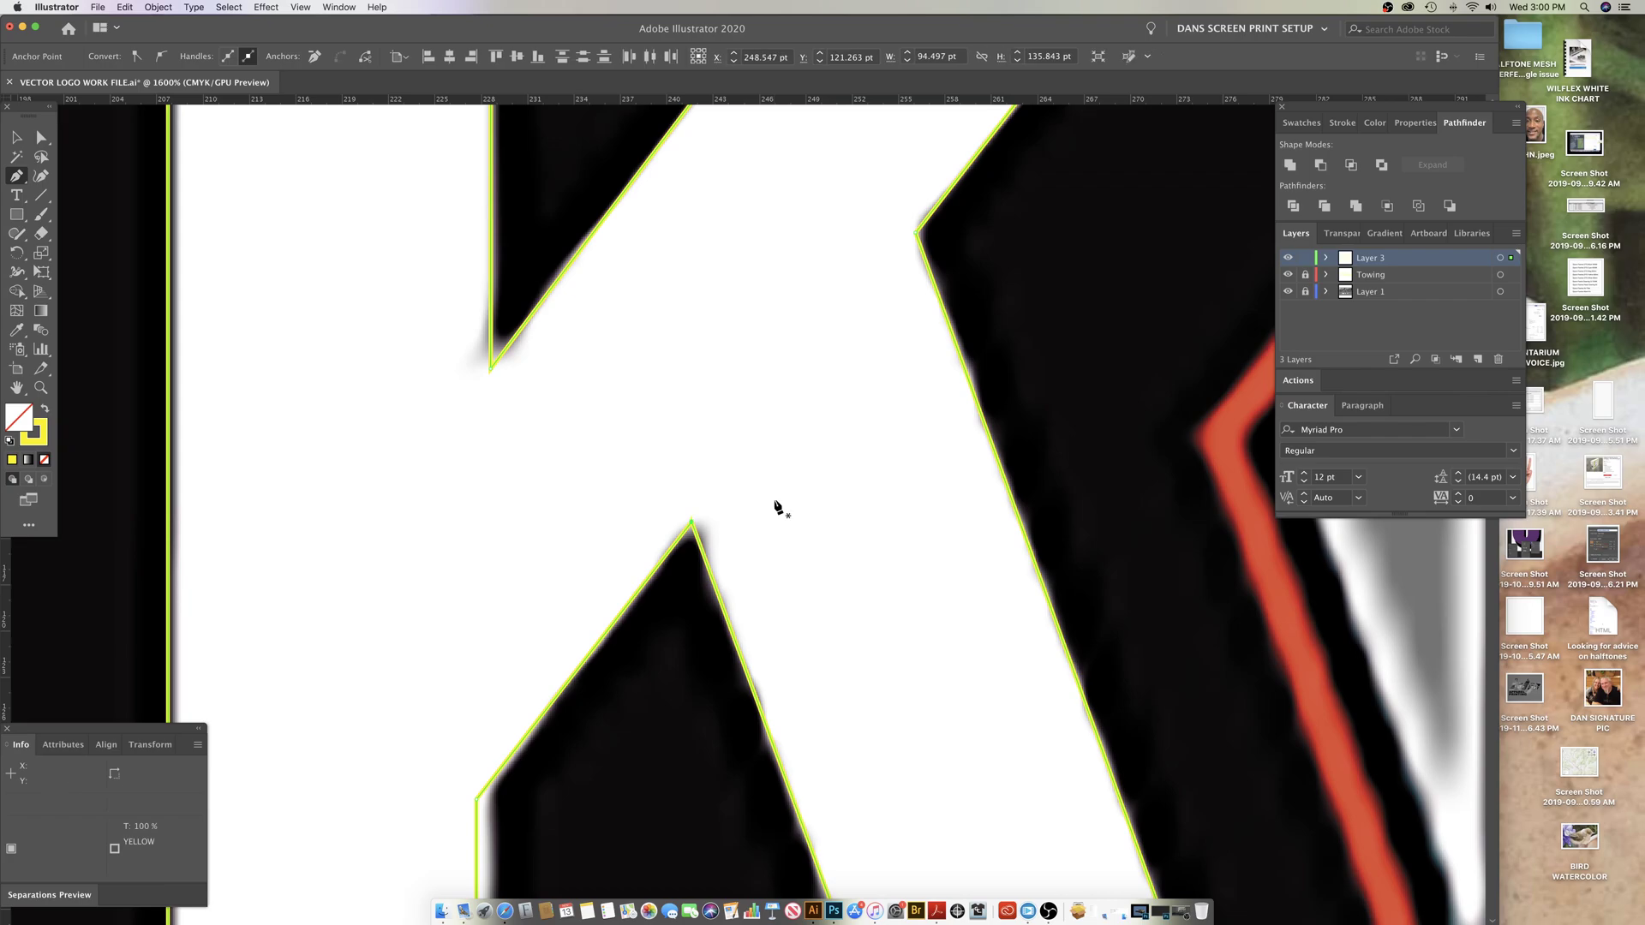
left_click_drag(876, 322, 814, 405)
left_click(844, 305, "super")
left_click(884, 348, "super")
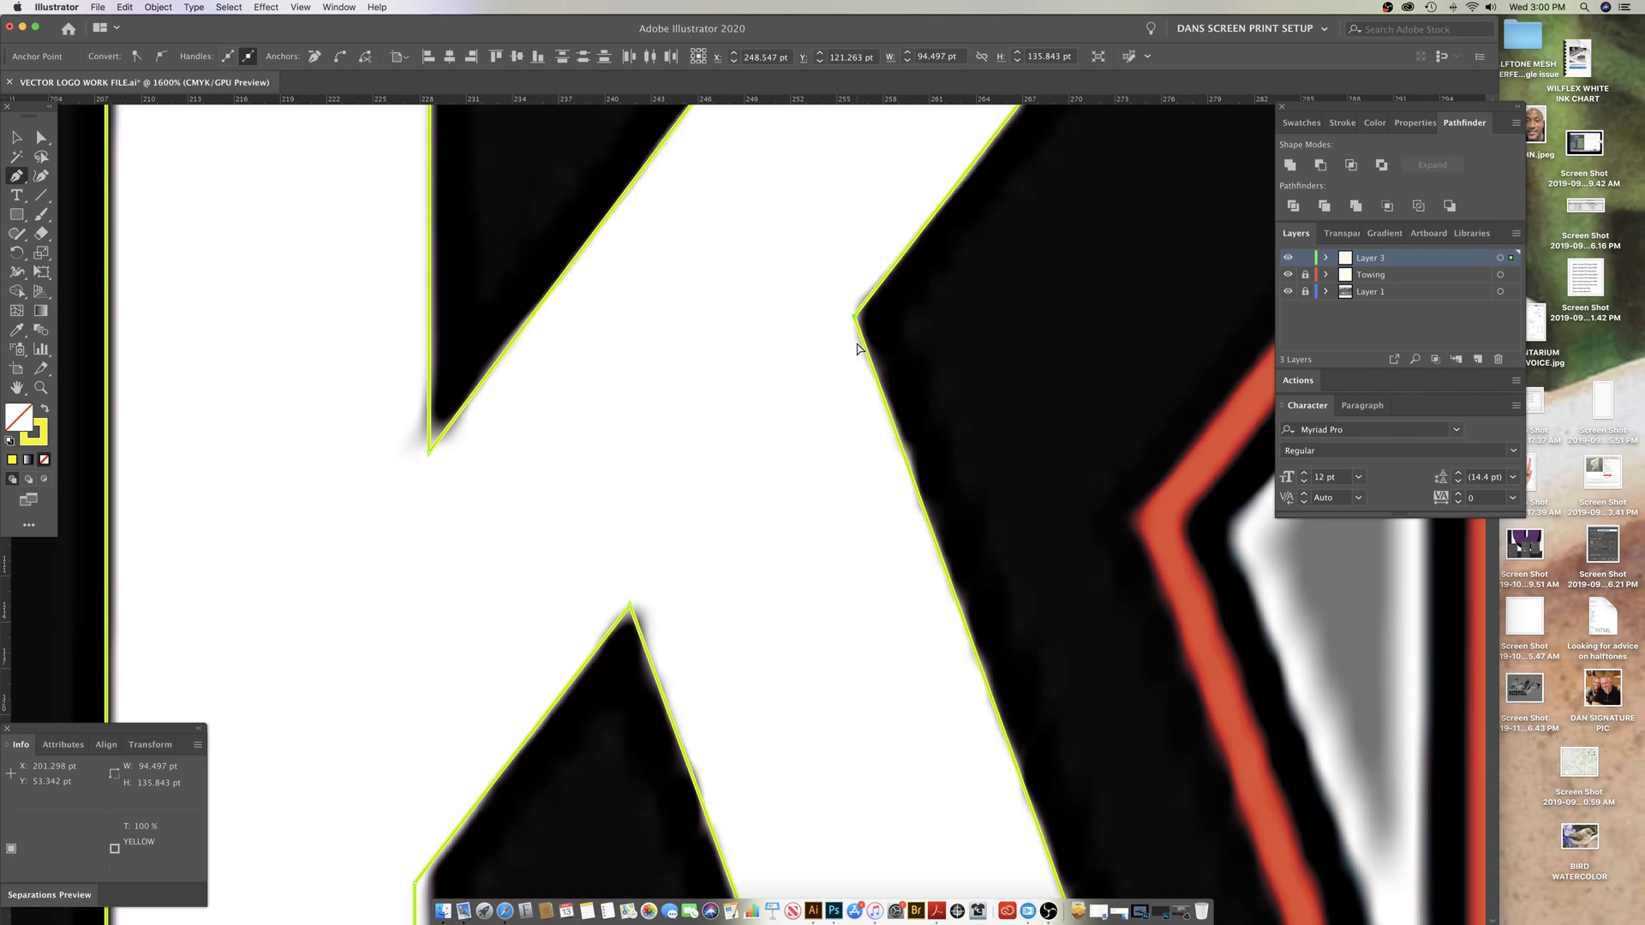
Step: Show the artwork in Outline view to examine the joined anchor points at the K's outer bend, and deselect the path
key("z")
left_click_drag(853, 308, 1131, 522)
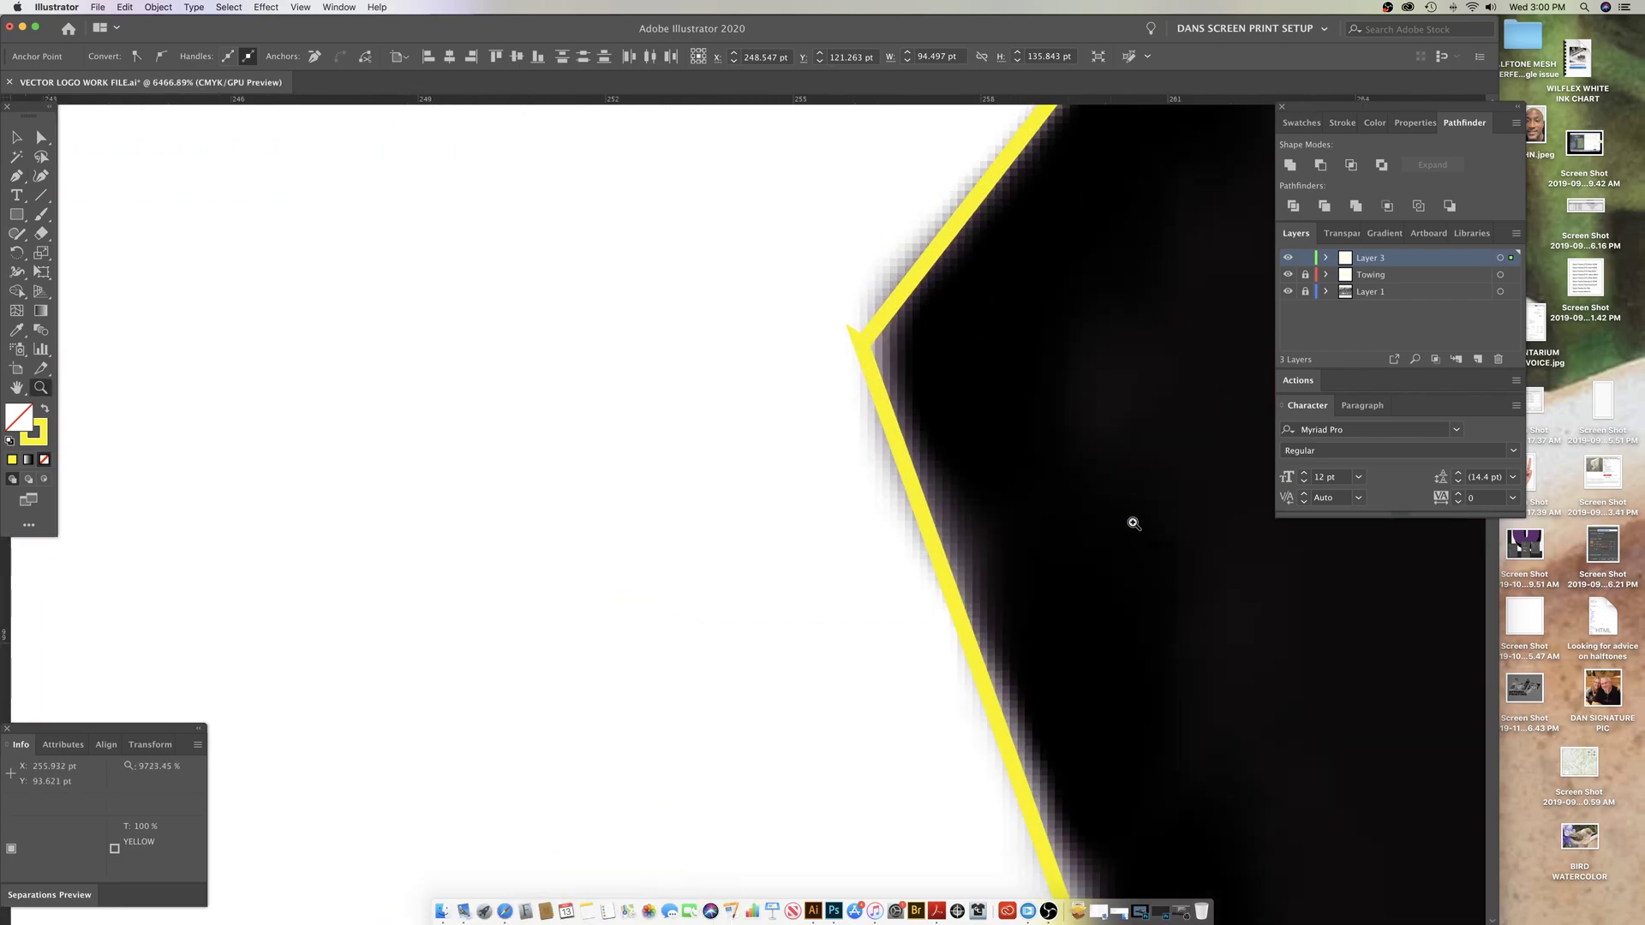
left_click_drag(856, 349, 1026, 413)
left_click_drag(912, 367, 927, 379)
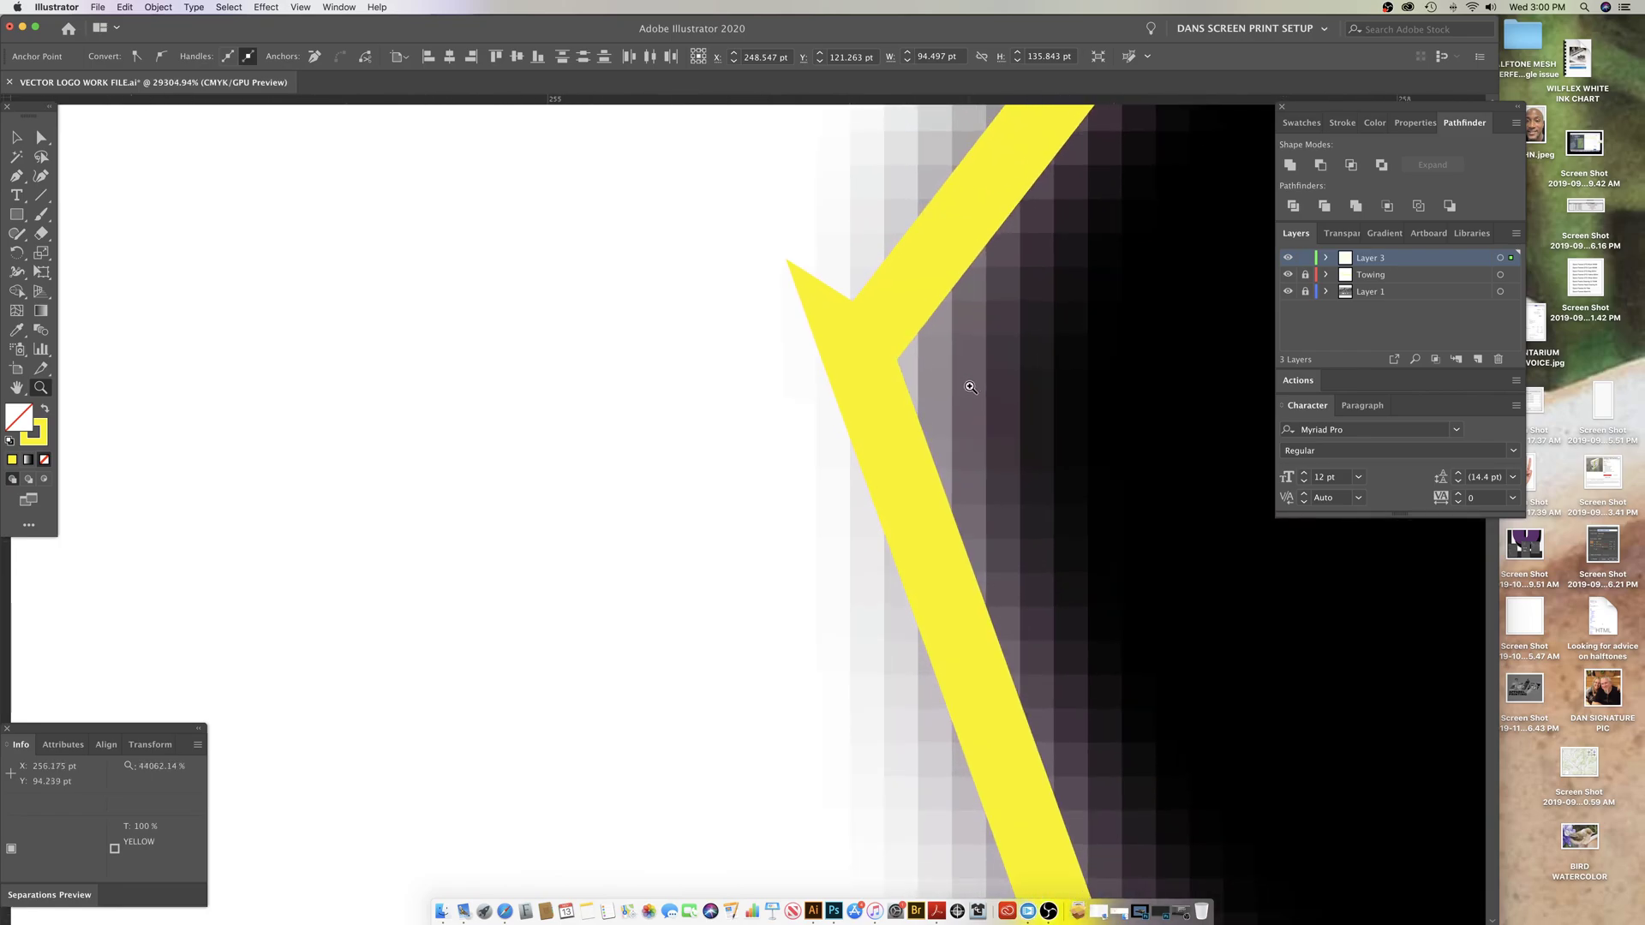
left_click(40, 137)
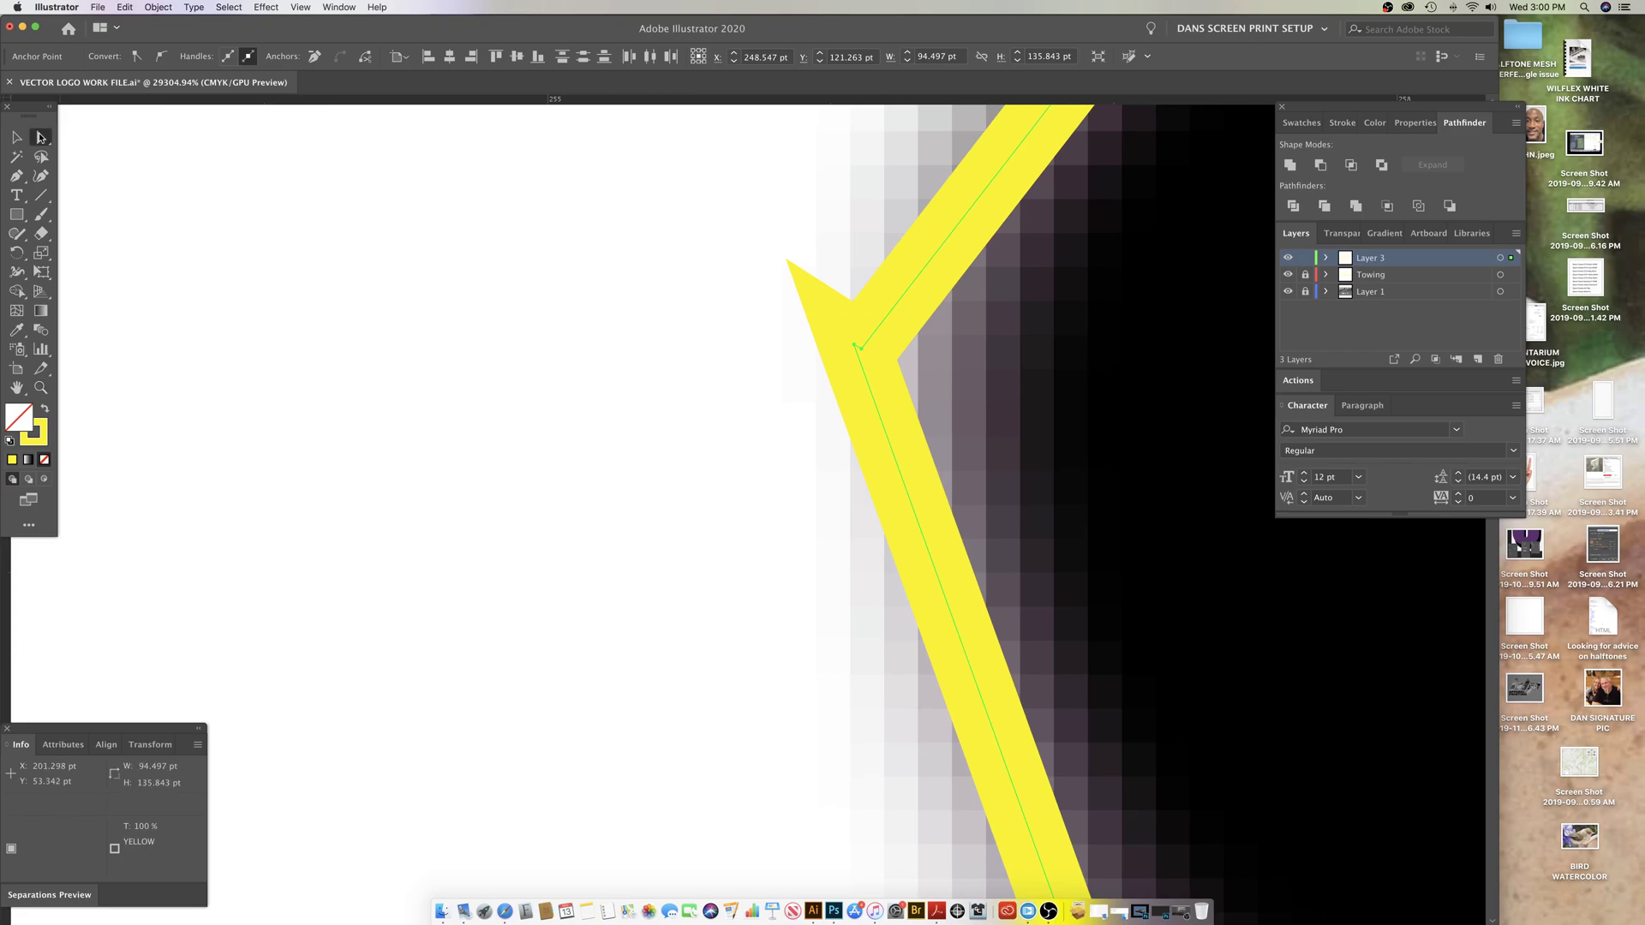
key("super+y")
left_click(838, 378)
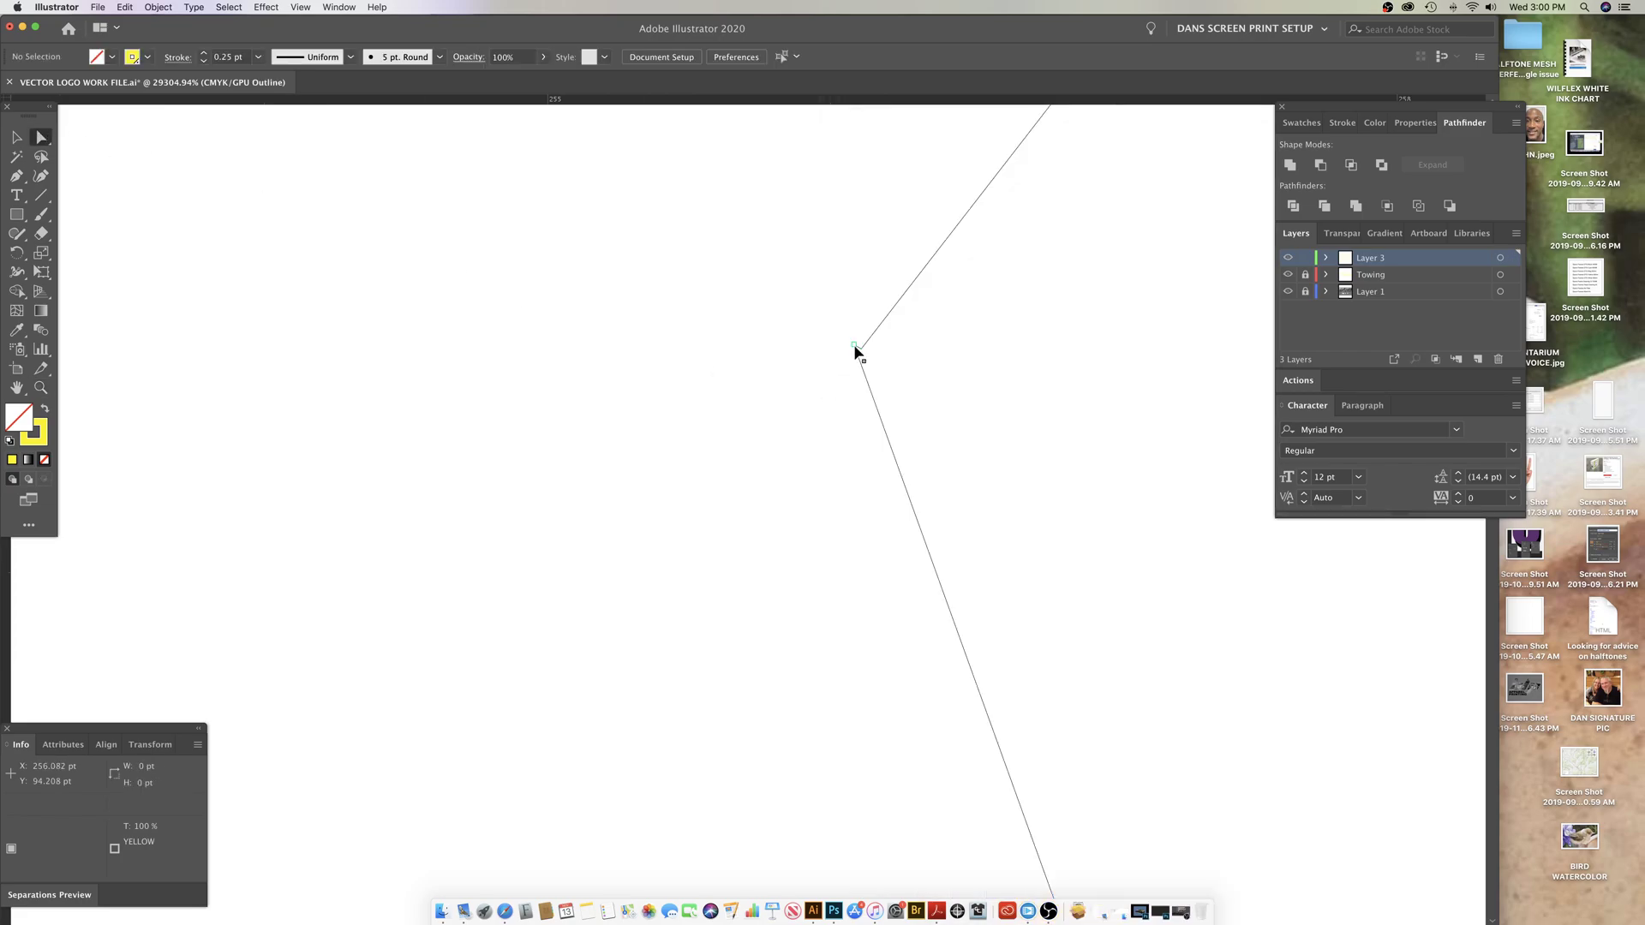
Step: Move the stray anchor point at the K's outer bend onto the adjacent anchor and deselect the path
mouse_move(854, 346)
left_mouse_down()
mouse_move(836, 353)
mouse_move(862, 354)
left_mouse_up()
left_click(478, 264)
left_click(784, 396)
left_click_drag(501, 710, 831, 229)
key("z")
left_click(647, 672, "alt")
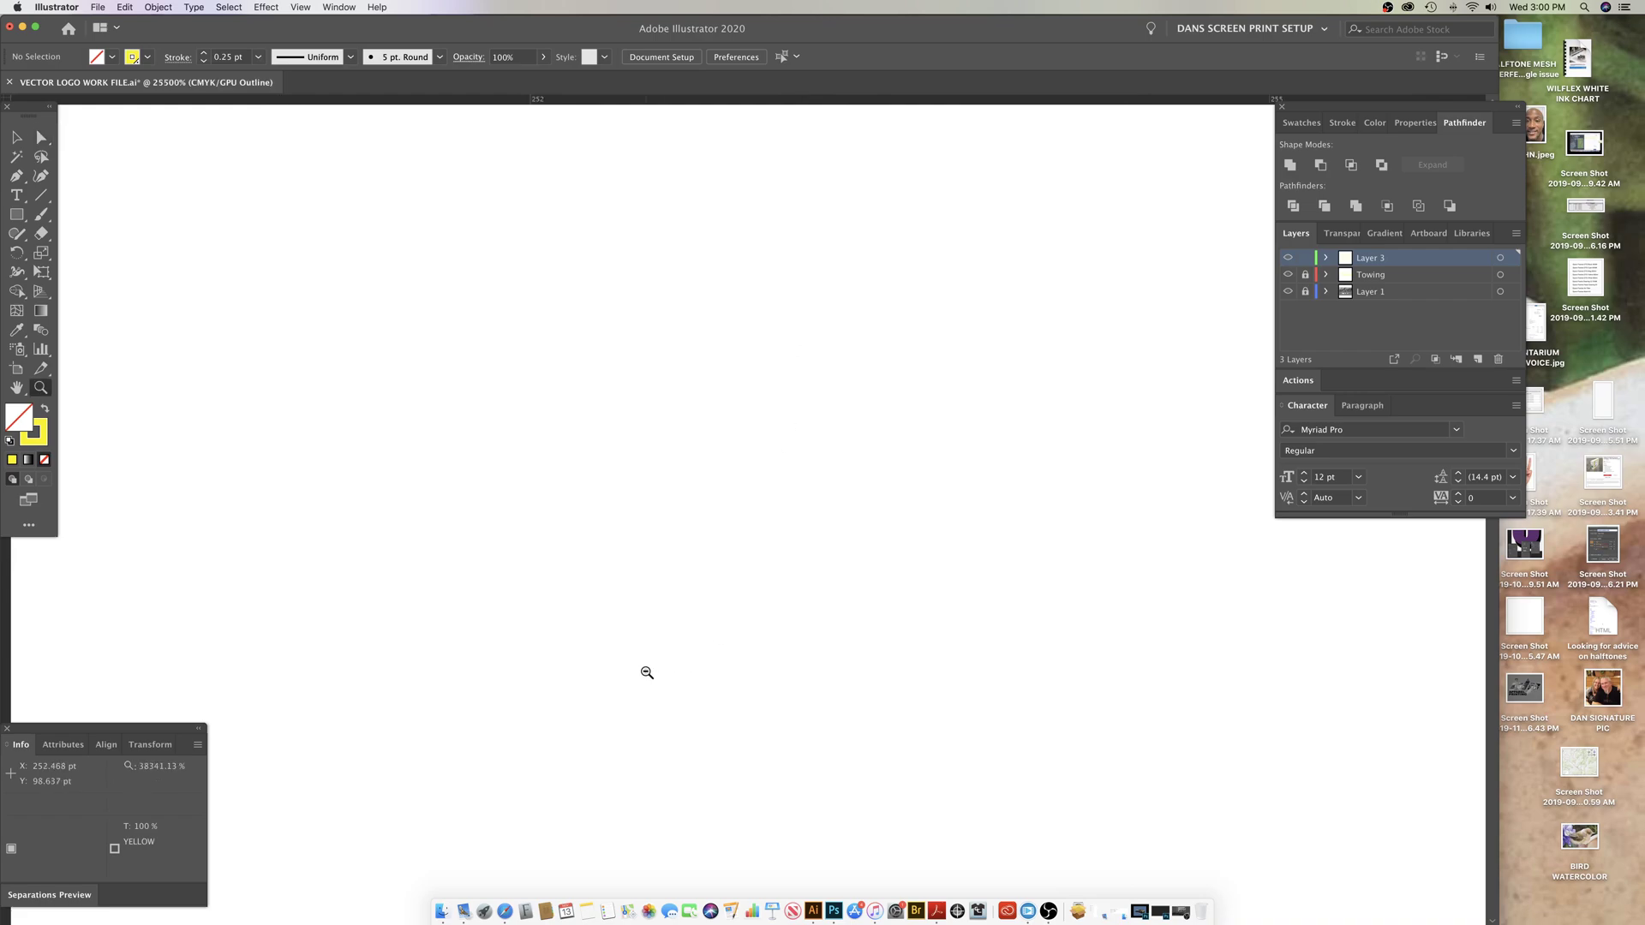
Step: Adjust the tip anchor point at the K's lower inner crotch and delete the extra anchor point beside it
left_click(647, 673, "alt")
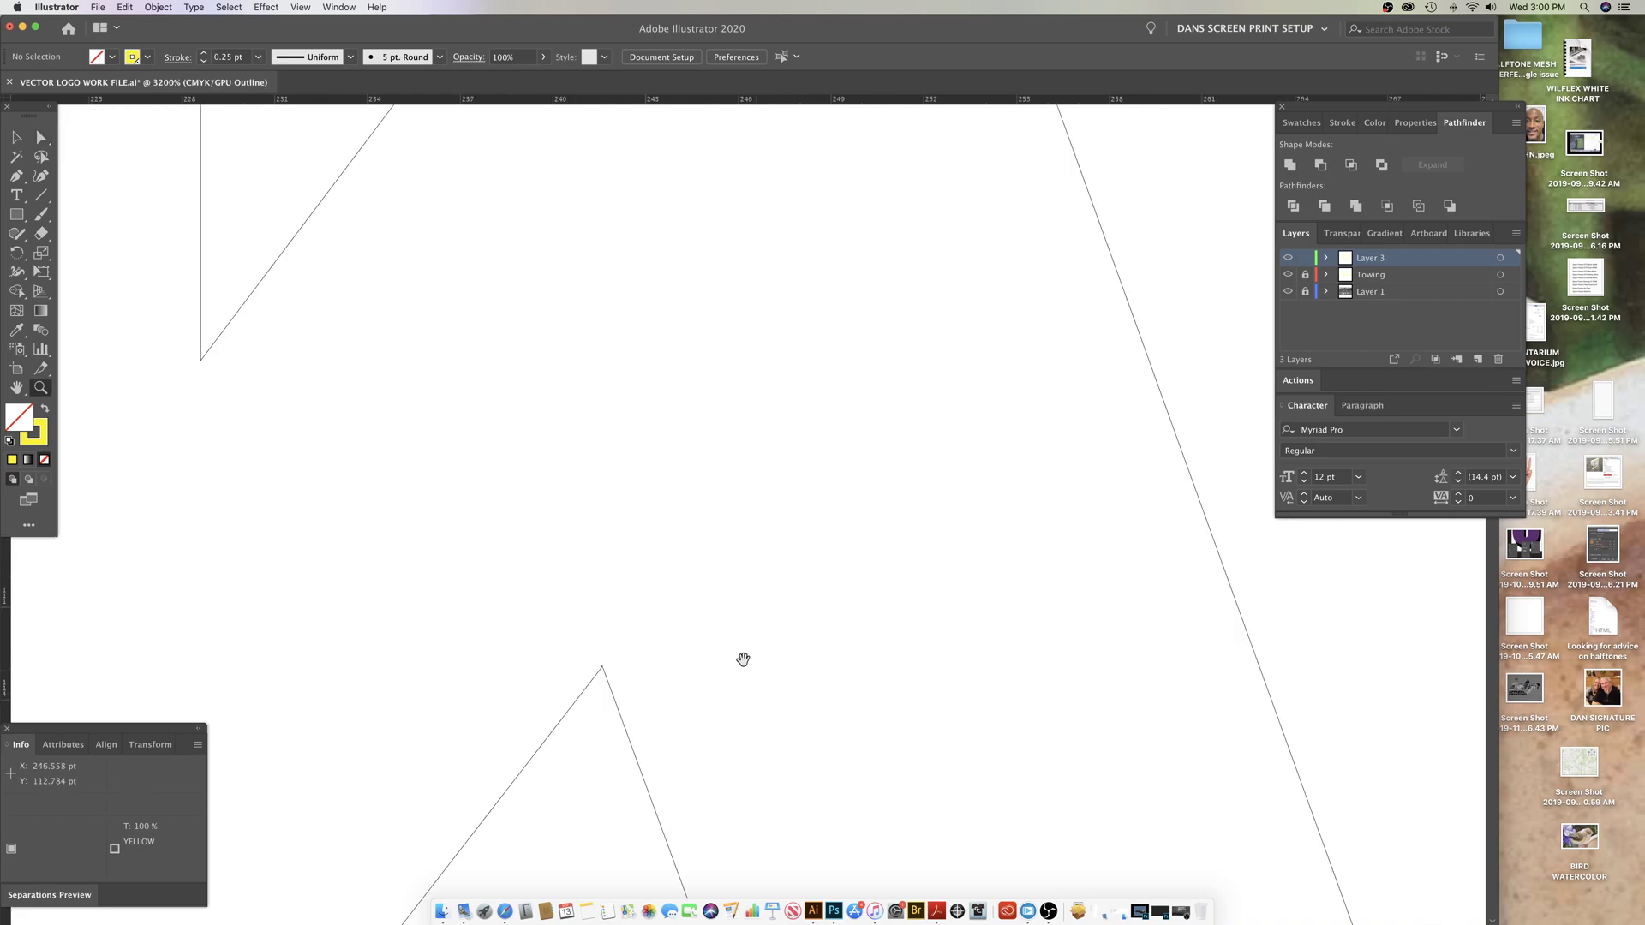
left_click_drag(603, 606, 714, 611)
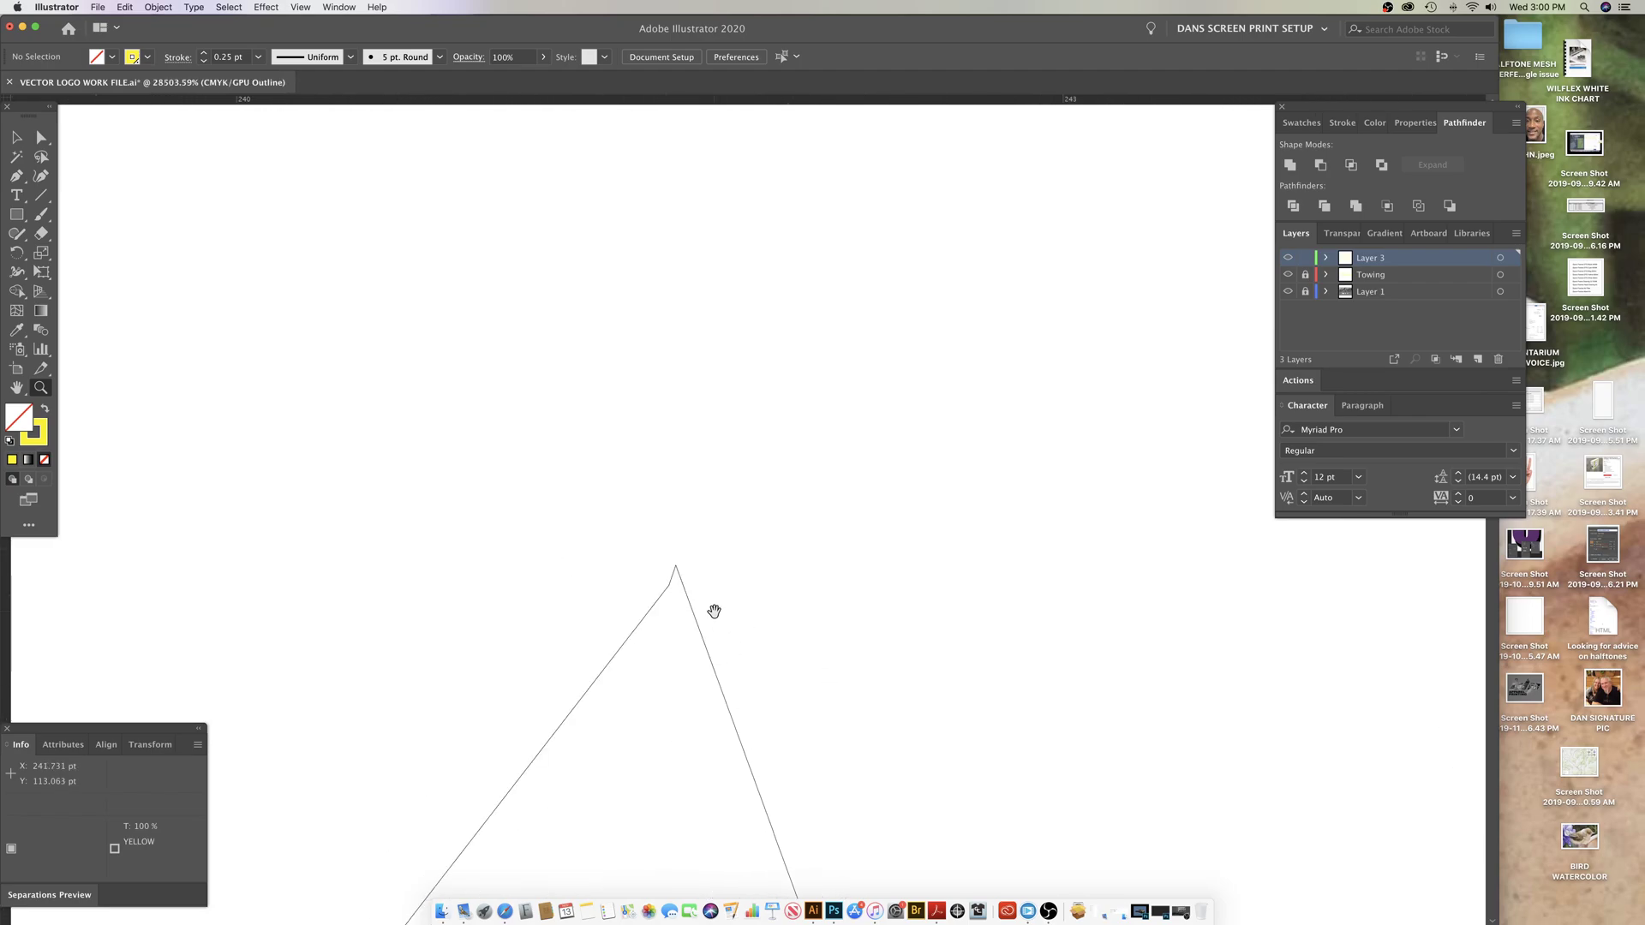
left_click(677, 573, "super")
key("p")
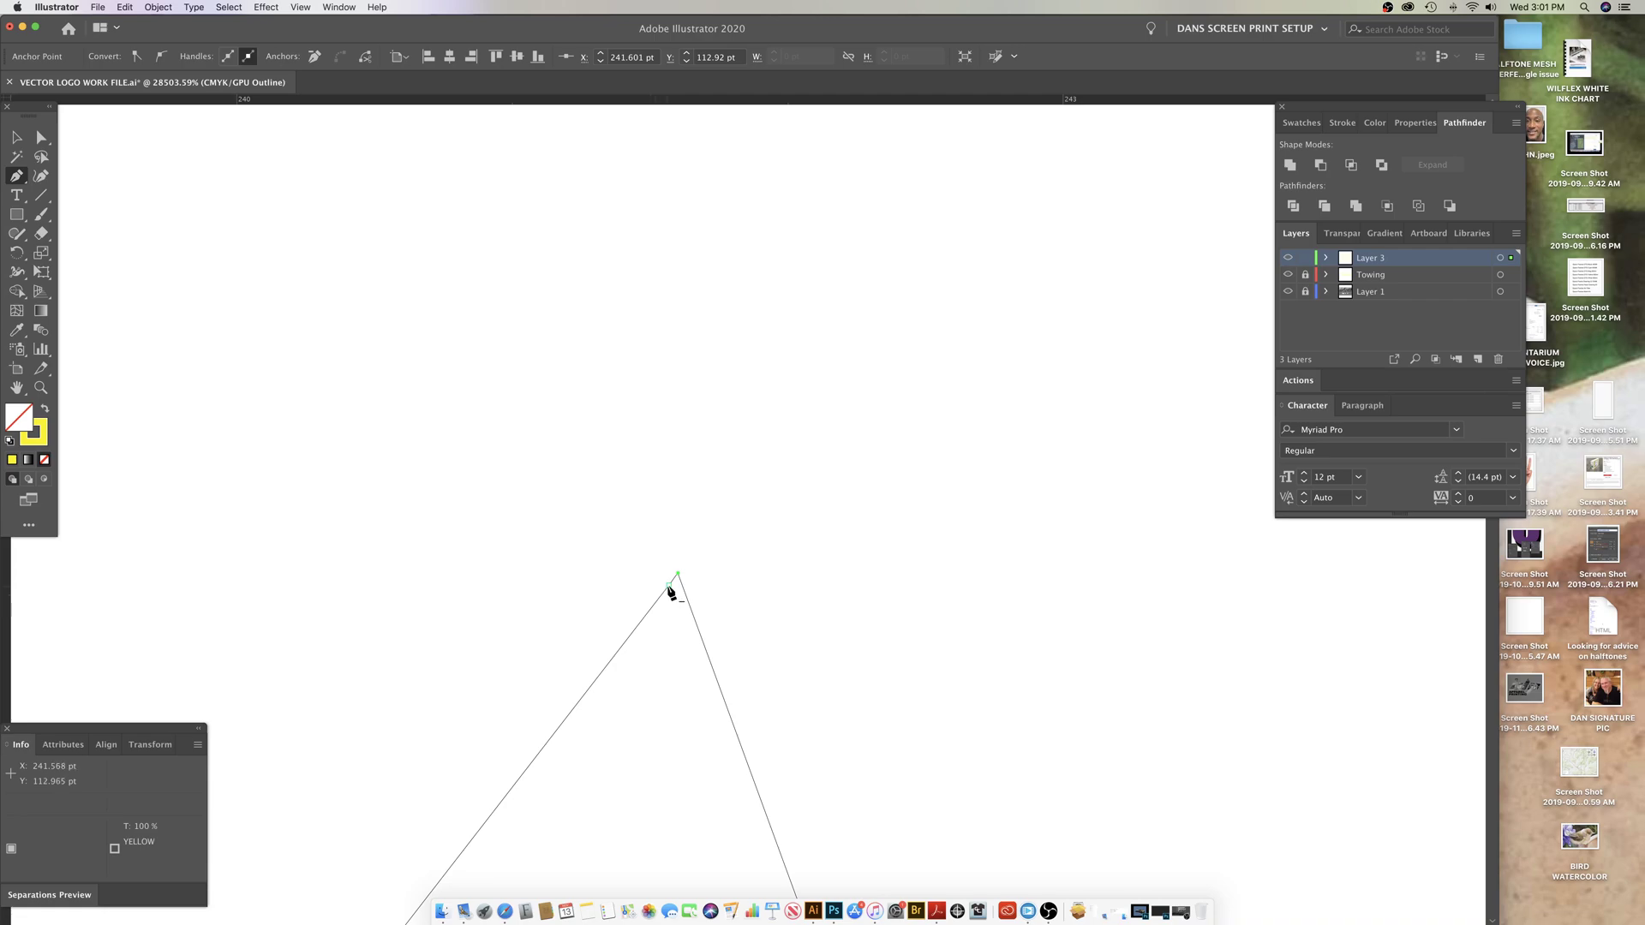
Step: Return the artwork from Outline to Preview view and deselect the K's path
key("z")
left_click(807, 609, "alt")
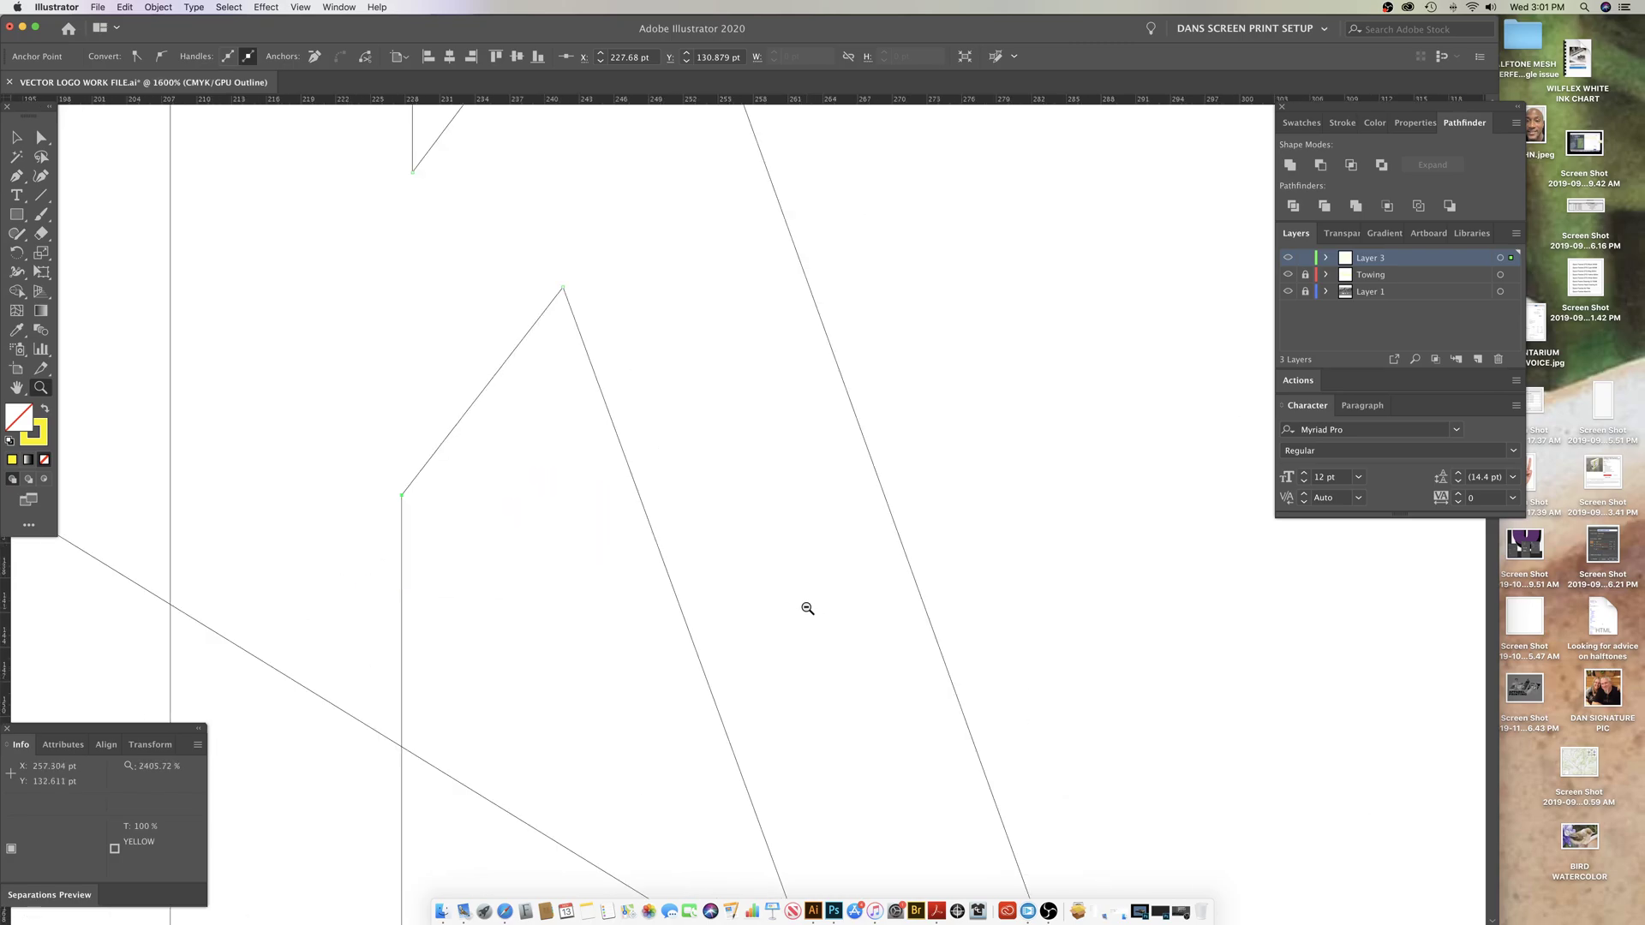
scroll(807, 609, "up", 5)
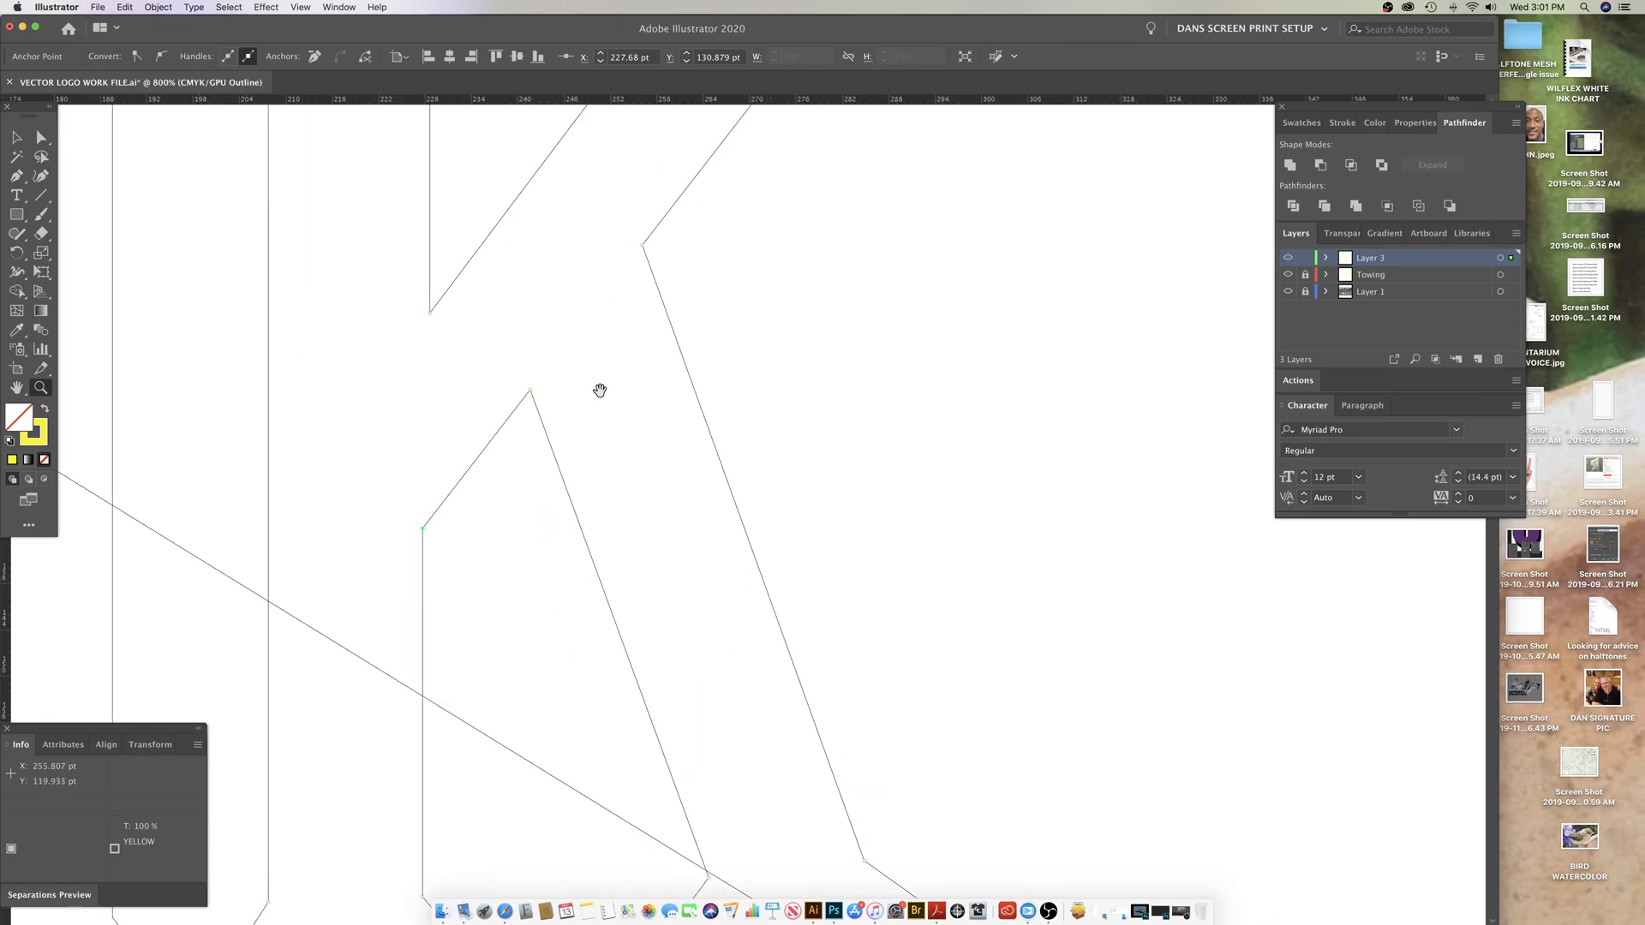
left_click(595, 339, "alt")
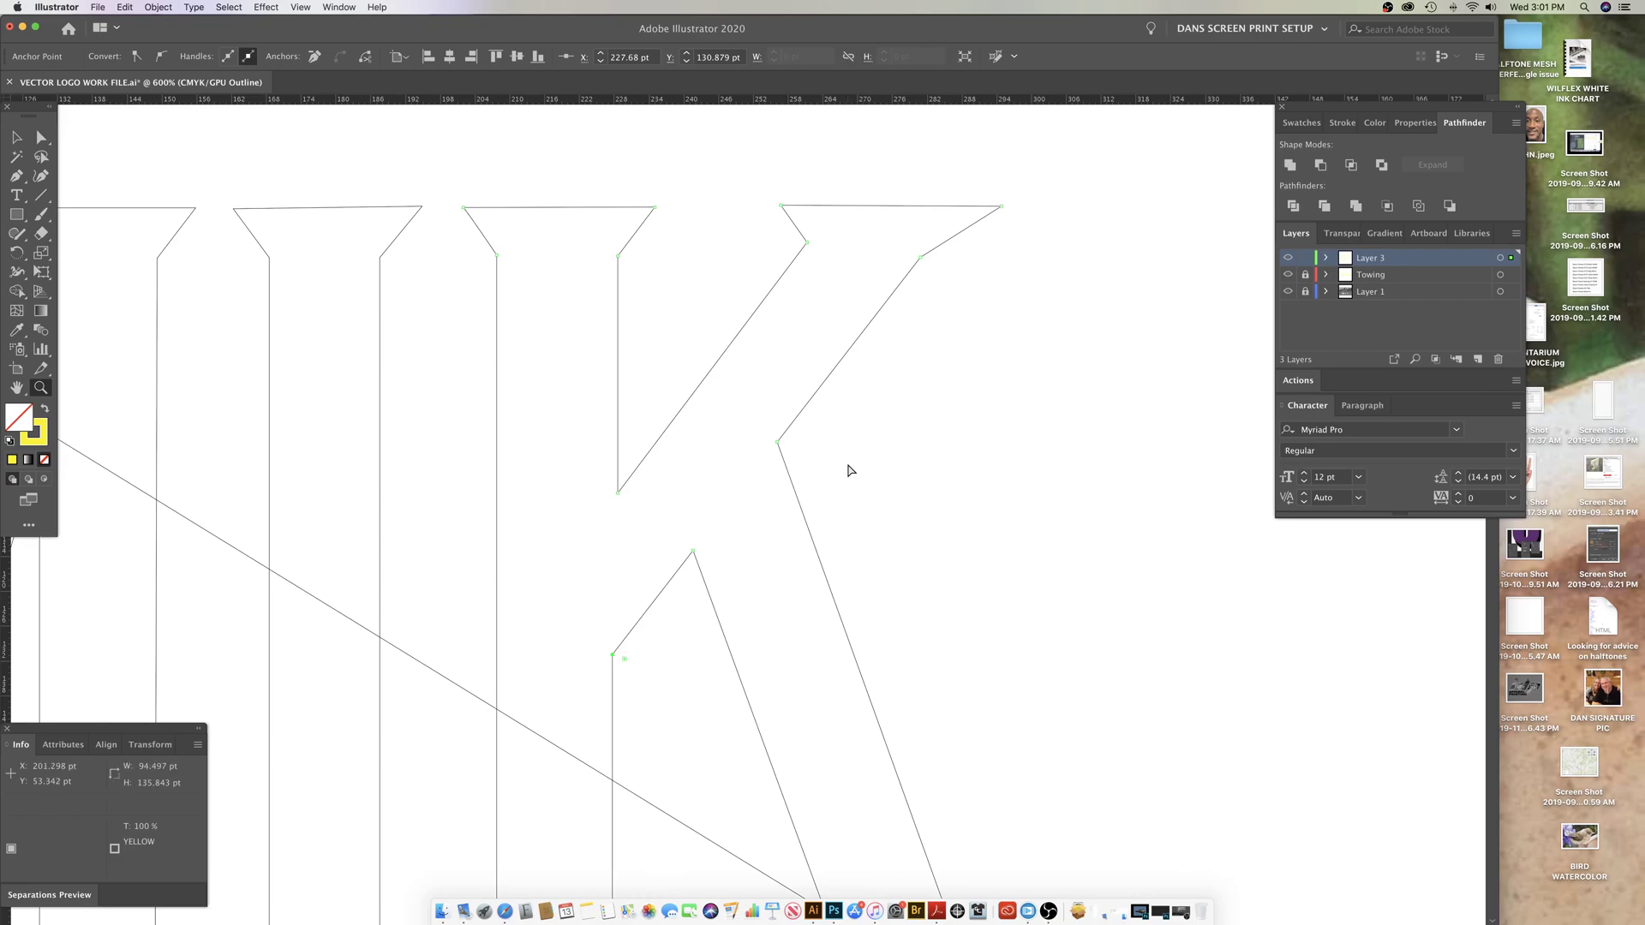
key("super+y")
key("shift+super+a")
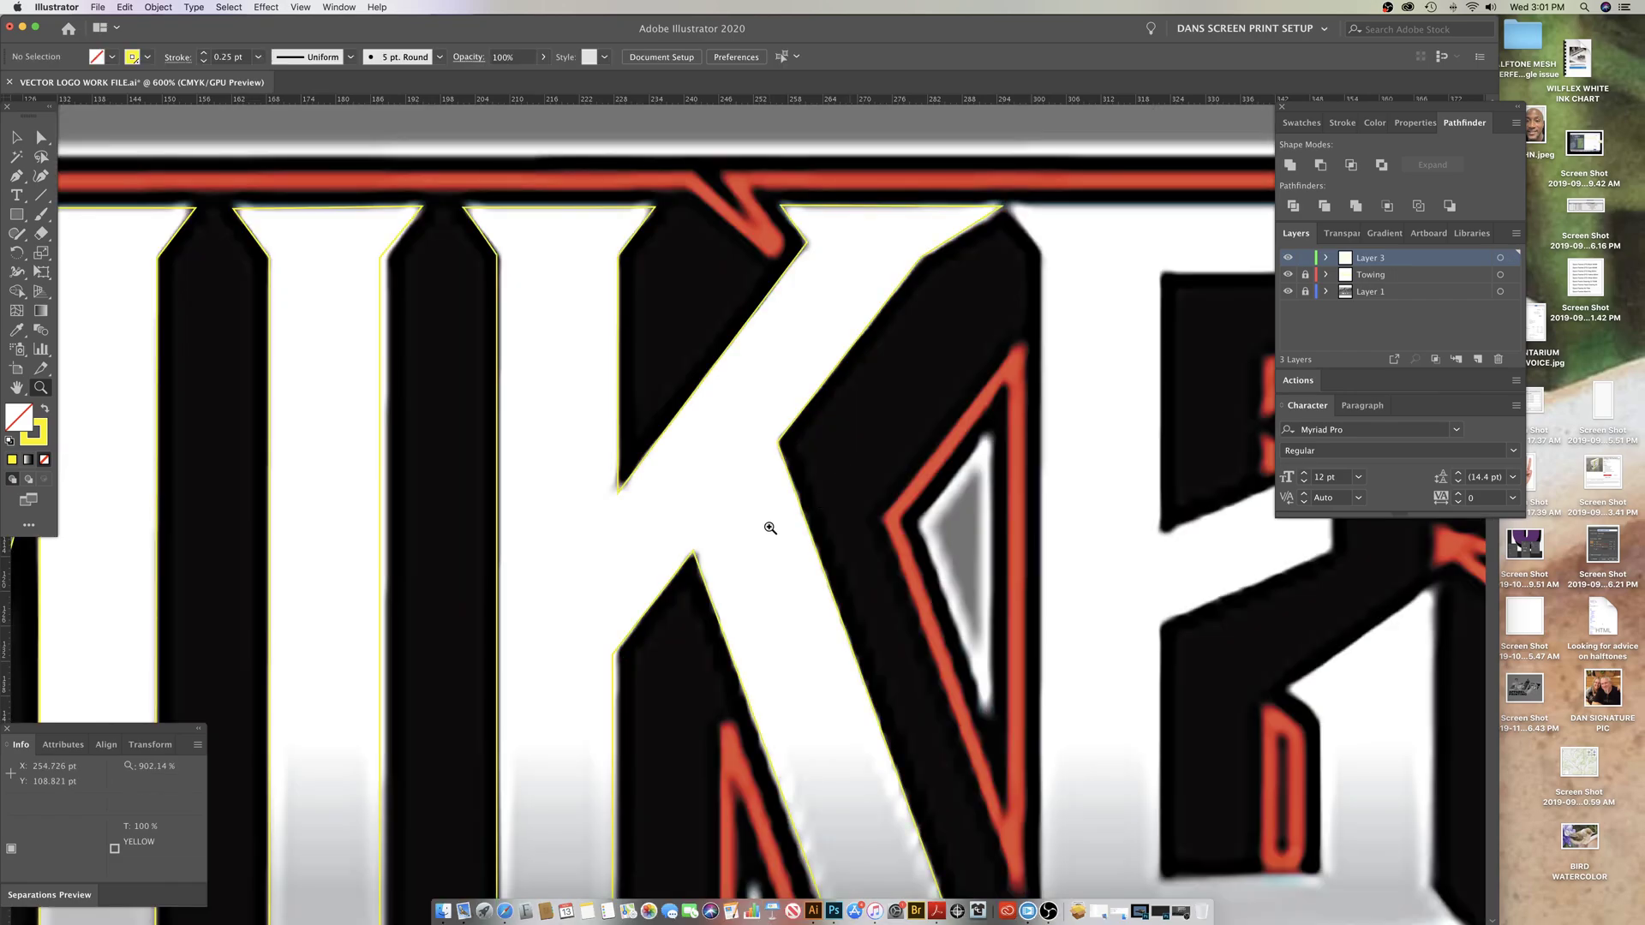
Step: Copy the letter I's stem path onto the stem of the E, aligned with its upper edge, and deselect it
key("super+minus")
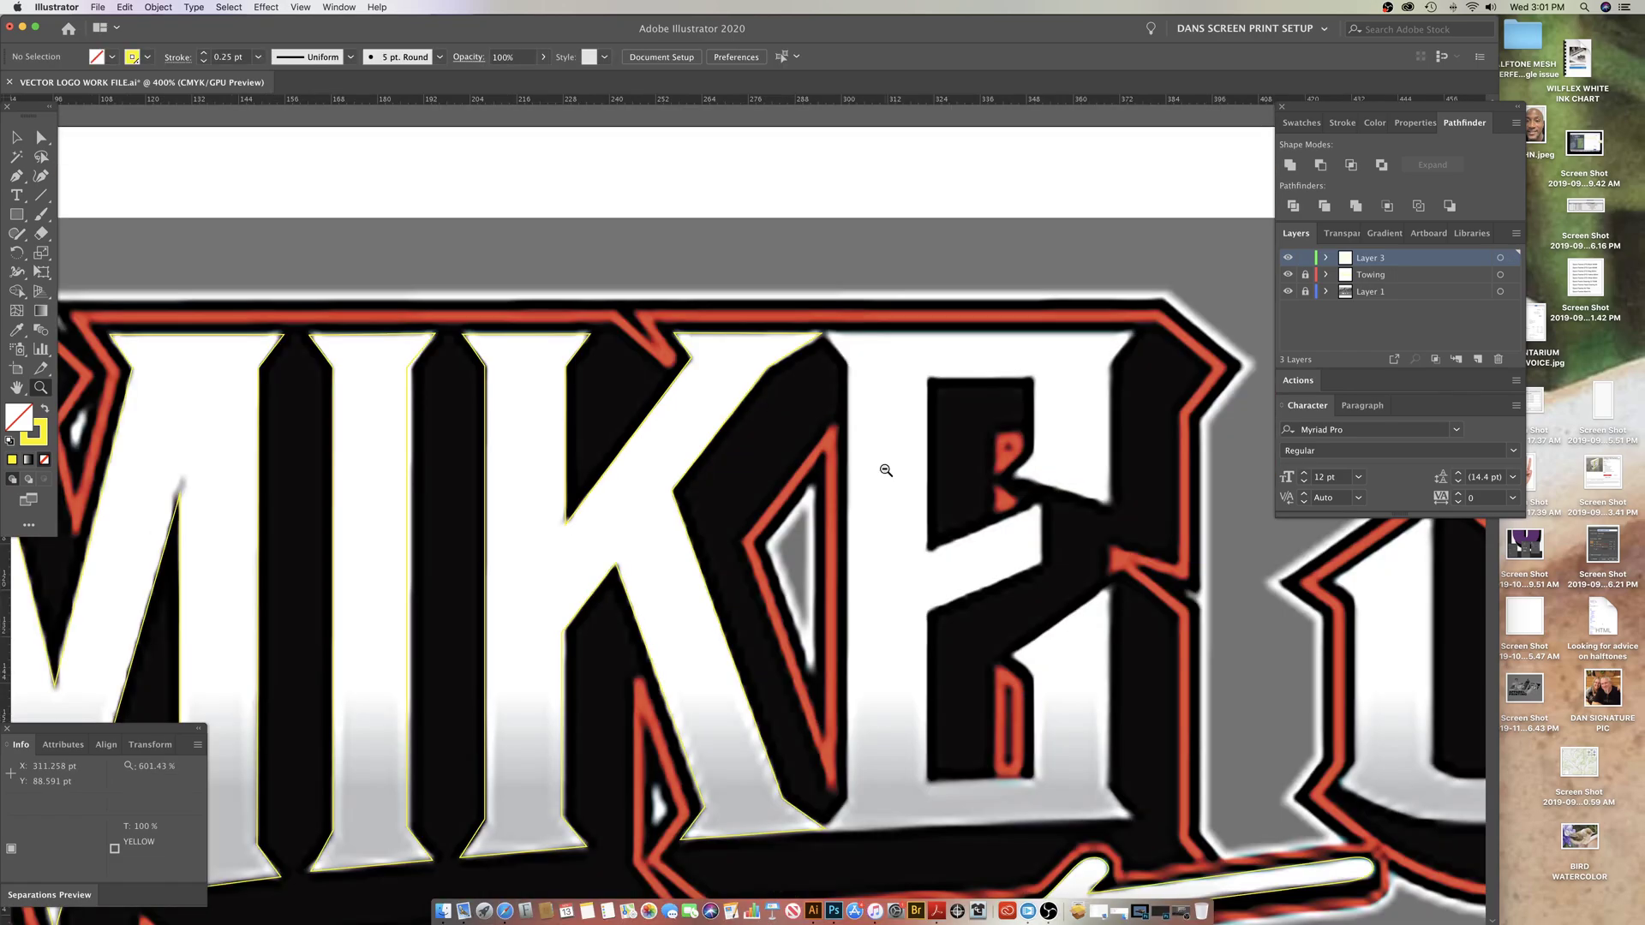
left_click_drag(827, 627, 799, 566)
key("p")
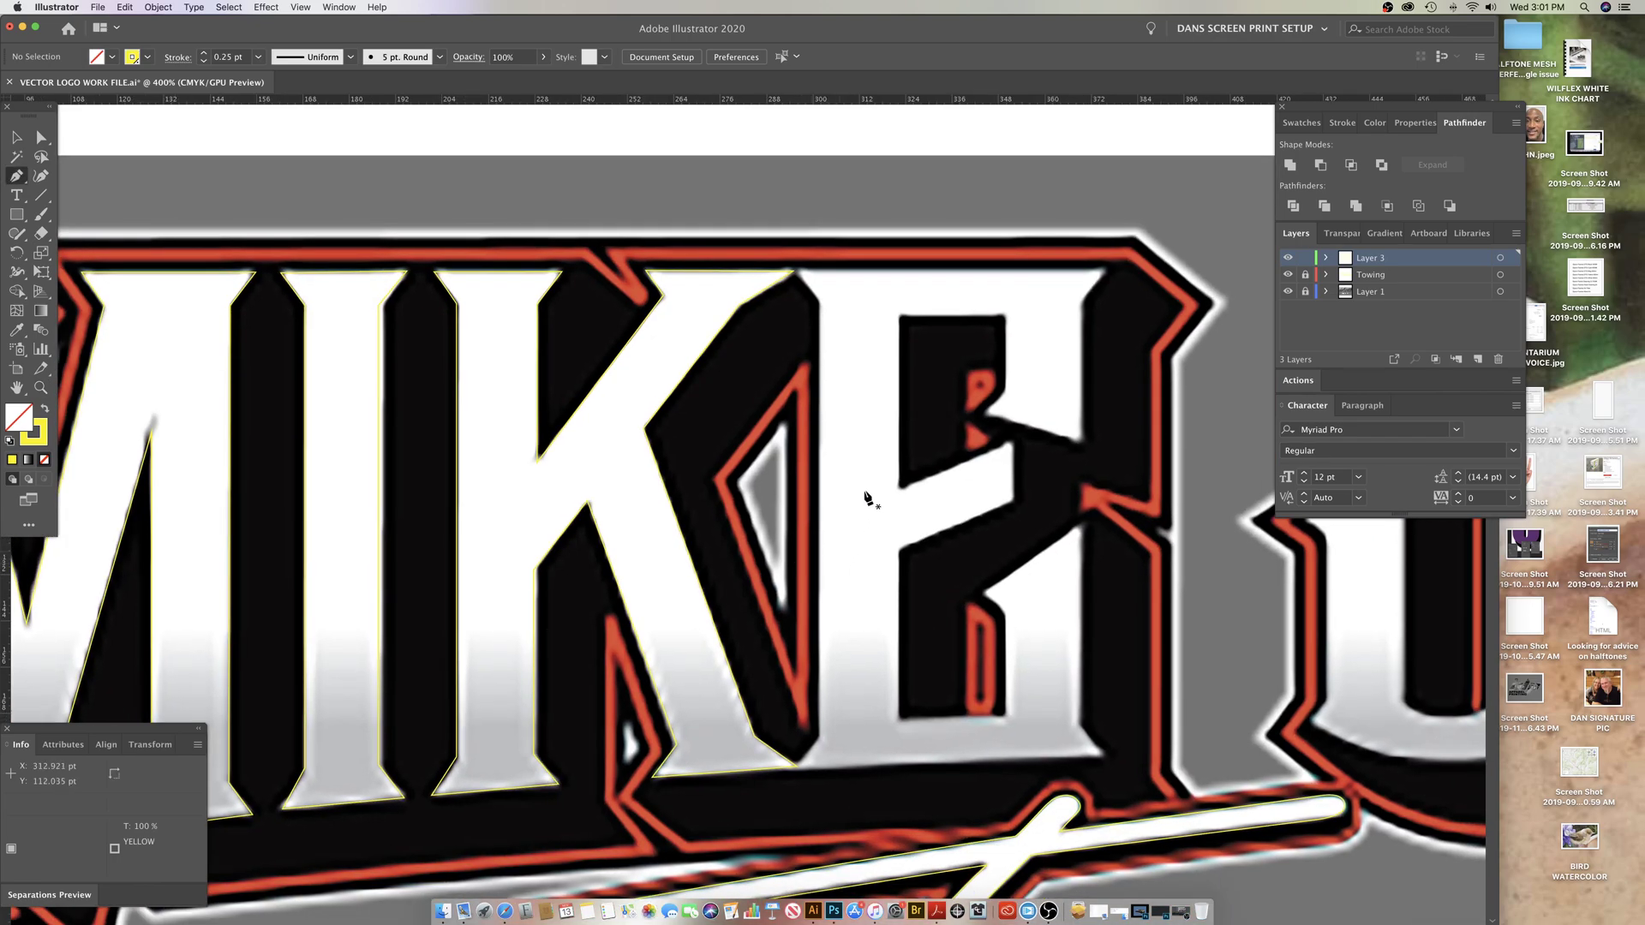
scroll(866, 477, "right", 2)
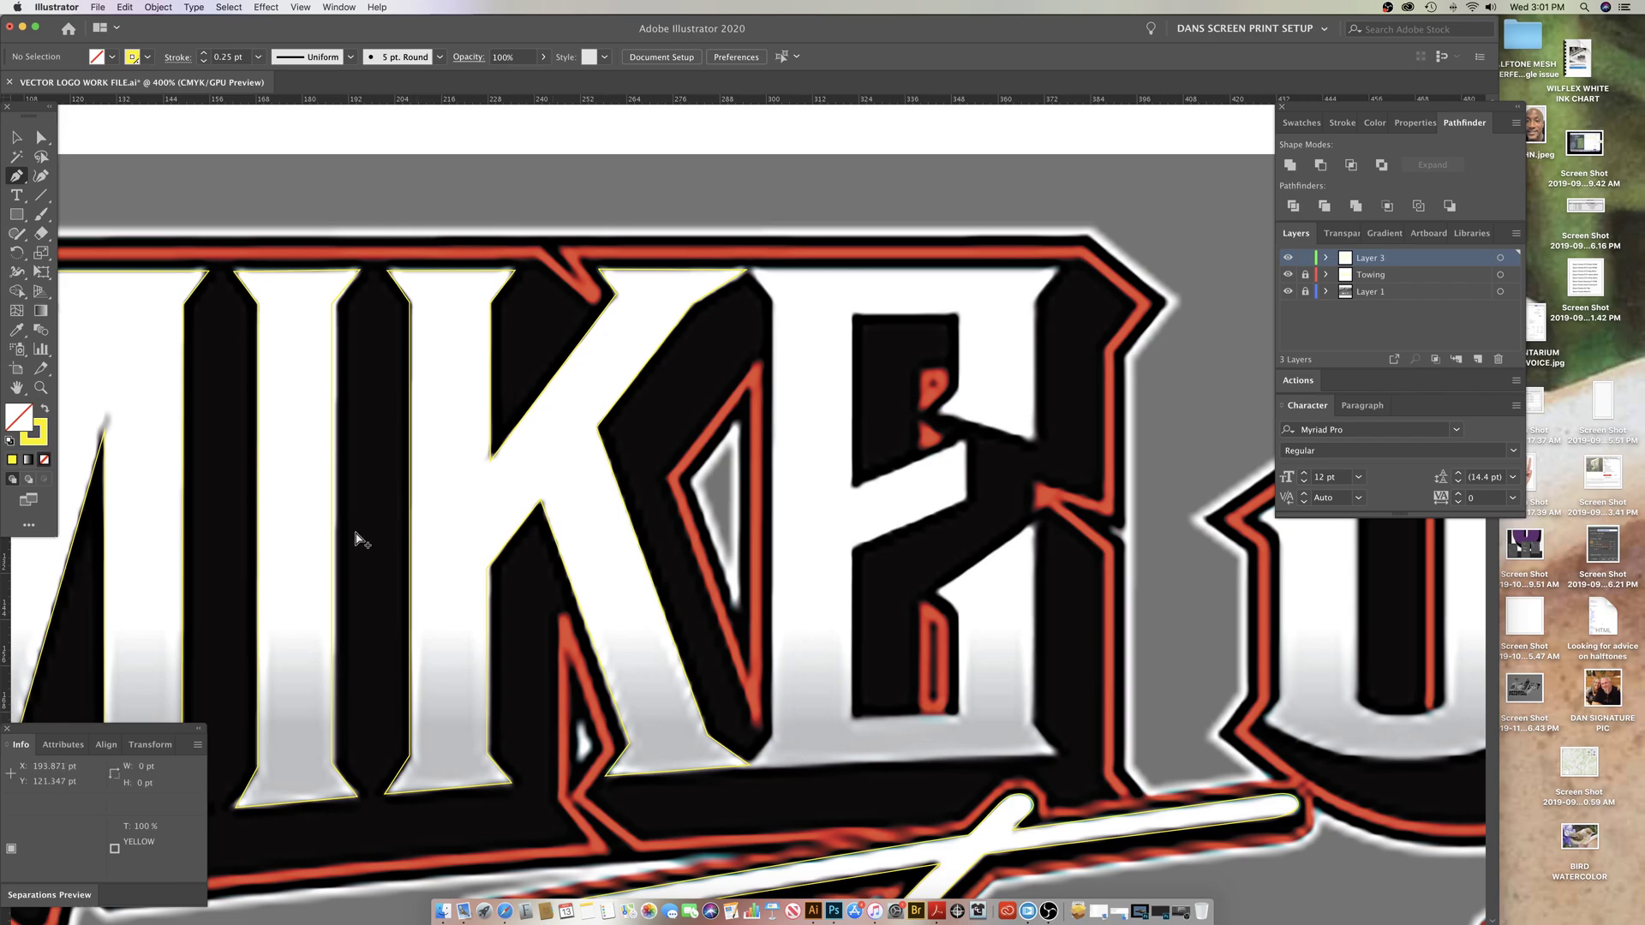
left_click_drag(333, 541, 849, 548)
left_click(901, 807, "super")
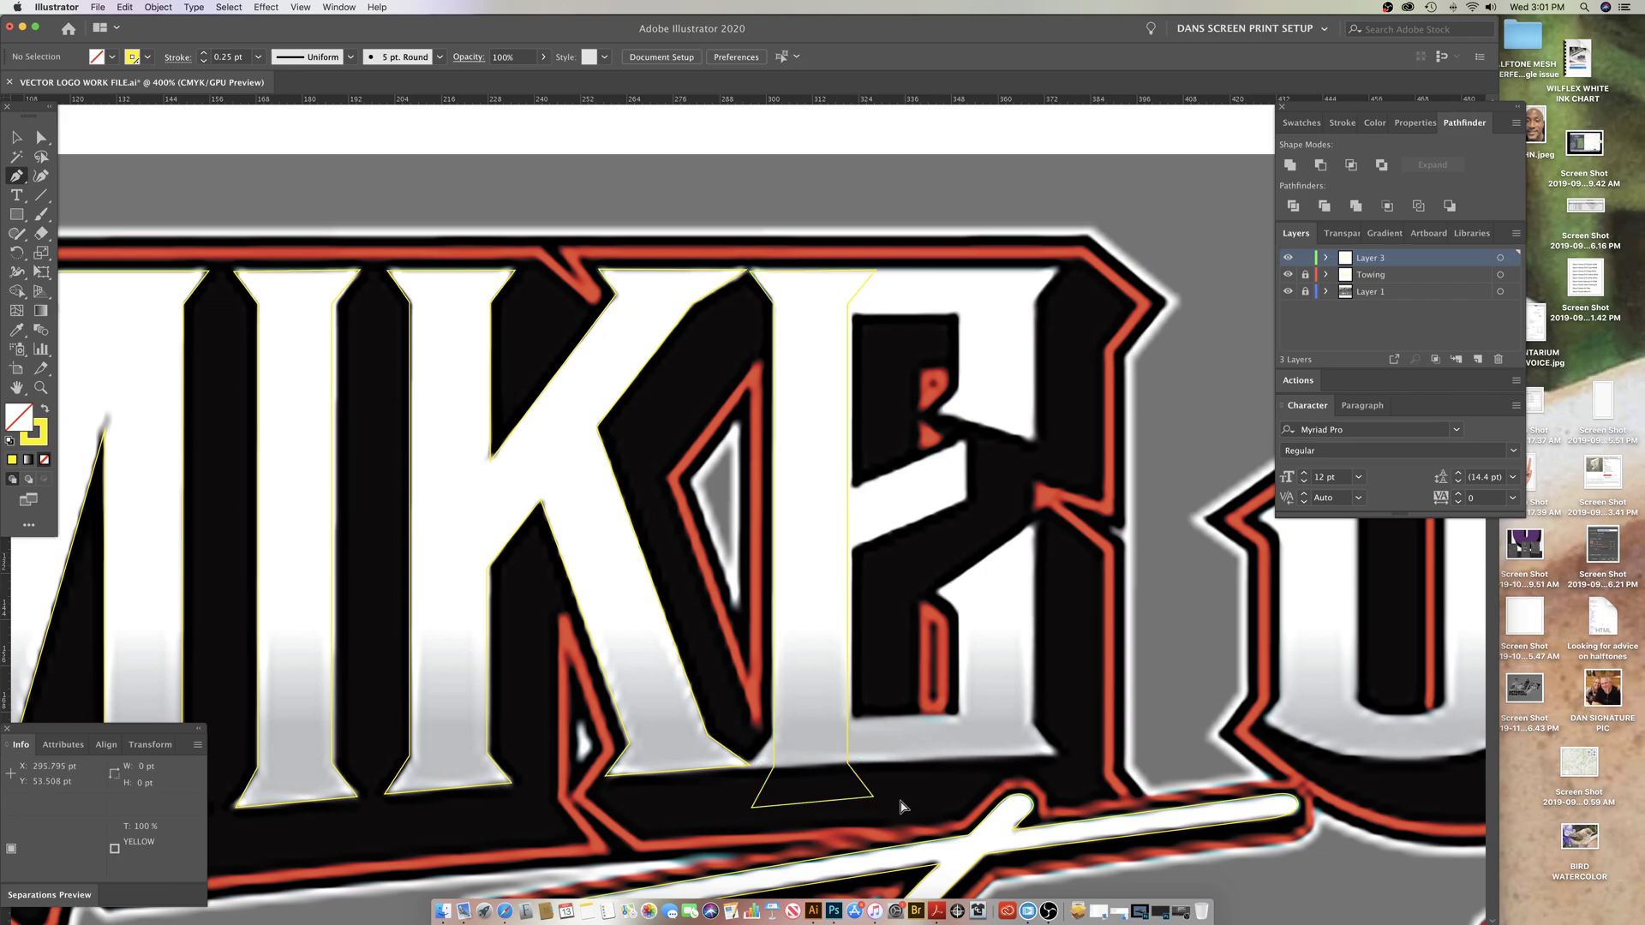
Step: Move the copied stem's lower anchor points up to the E's base and extend its outer corner to the E's foot tip
left_click(766, 765, "super")
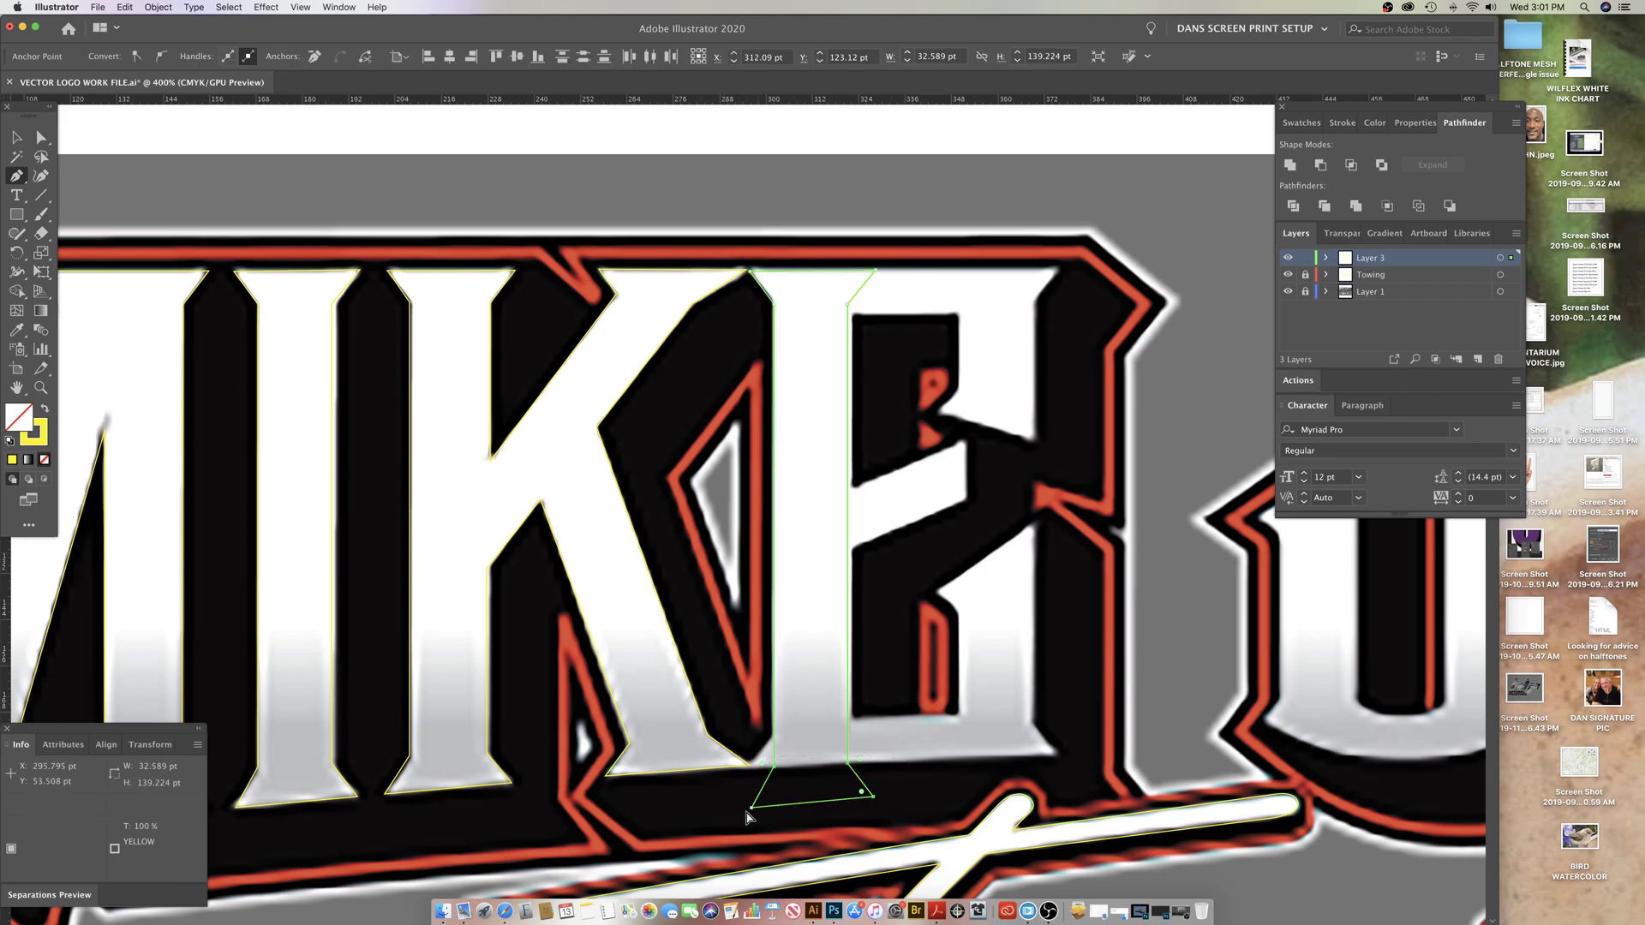
left_click(765, 804, "super")
left_click_drag(848, 763, 782, 593)
left_click_drag(818, 672, 847, 722)
left_click(891, 743, "super")
left_click(874, 760, "super")
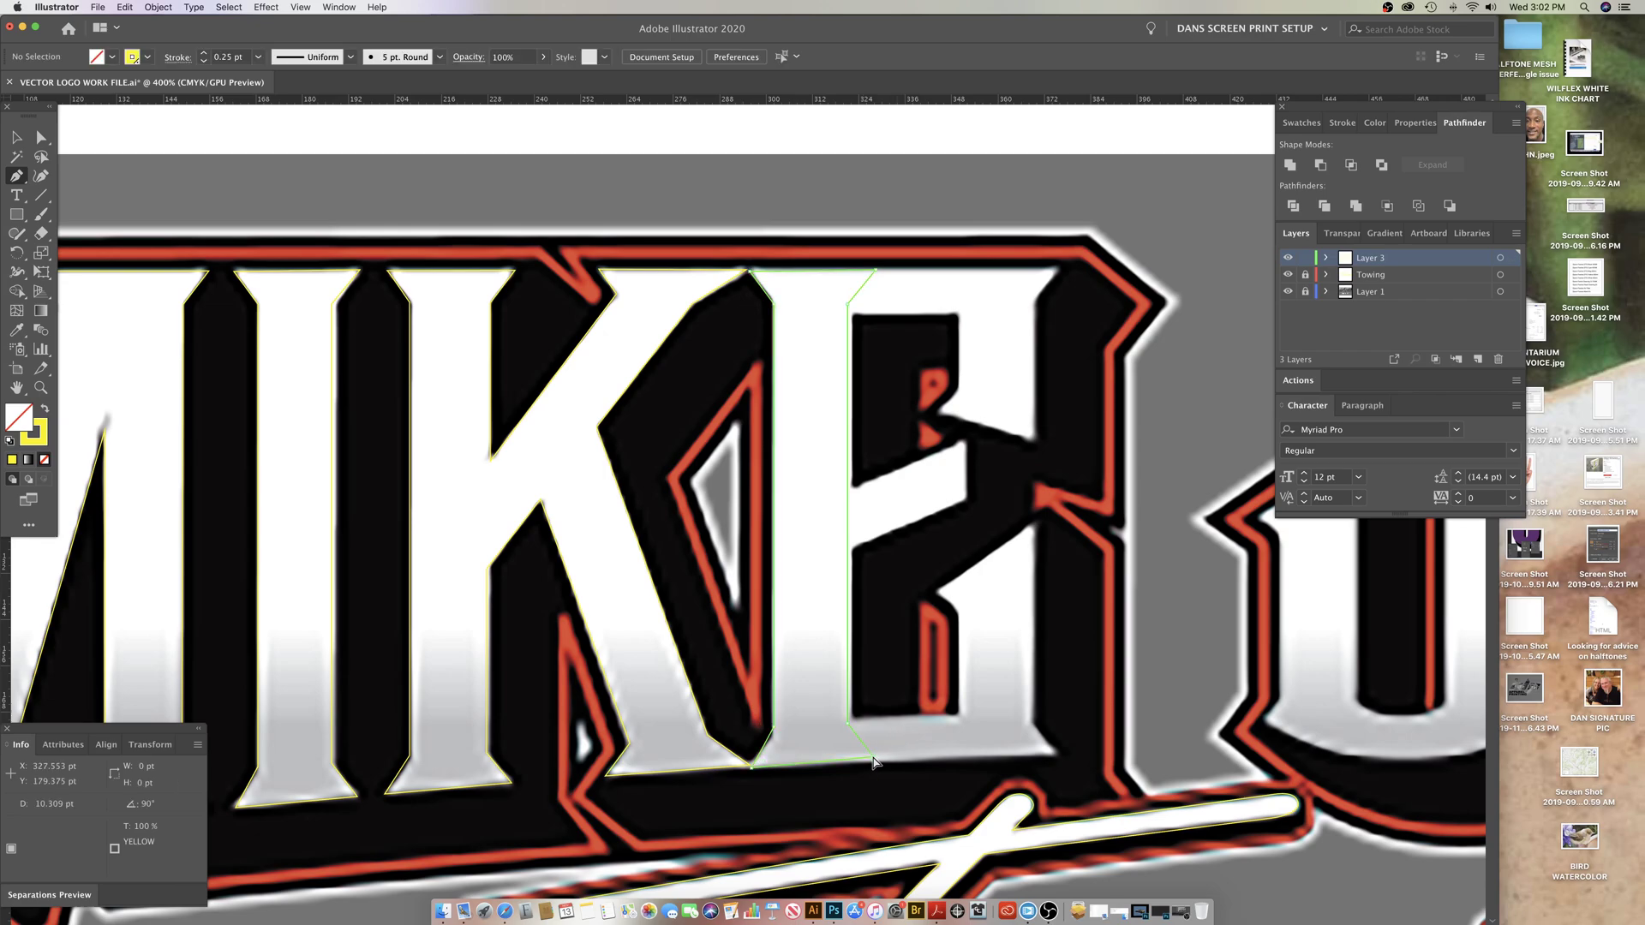
left_click_drag(874, 759, 1057, 756)
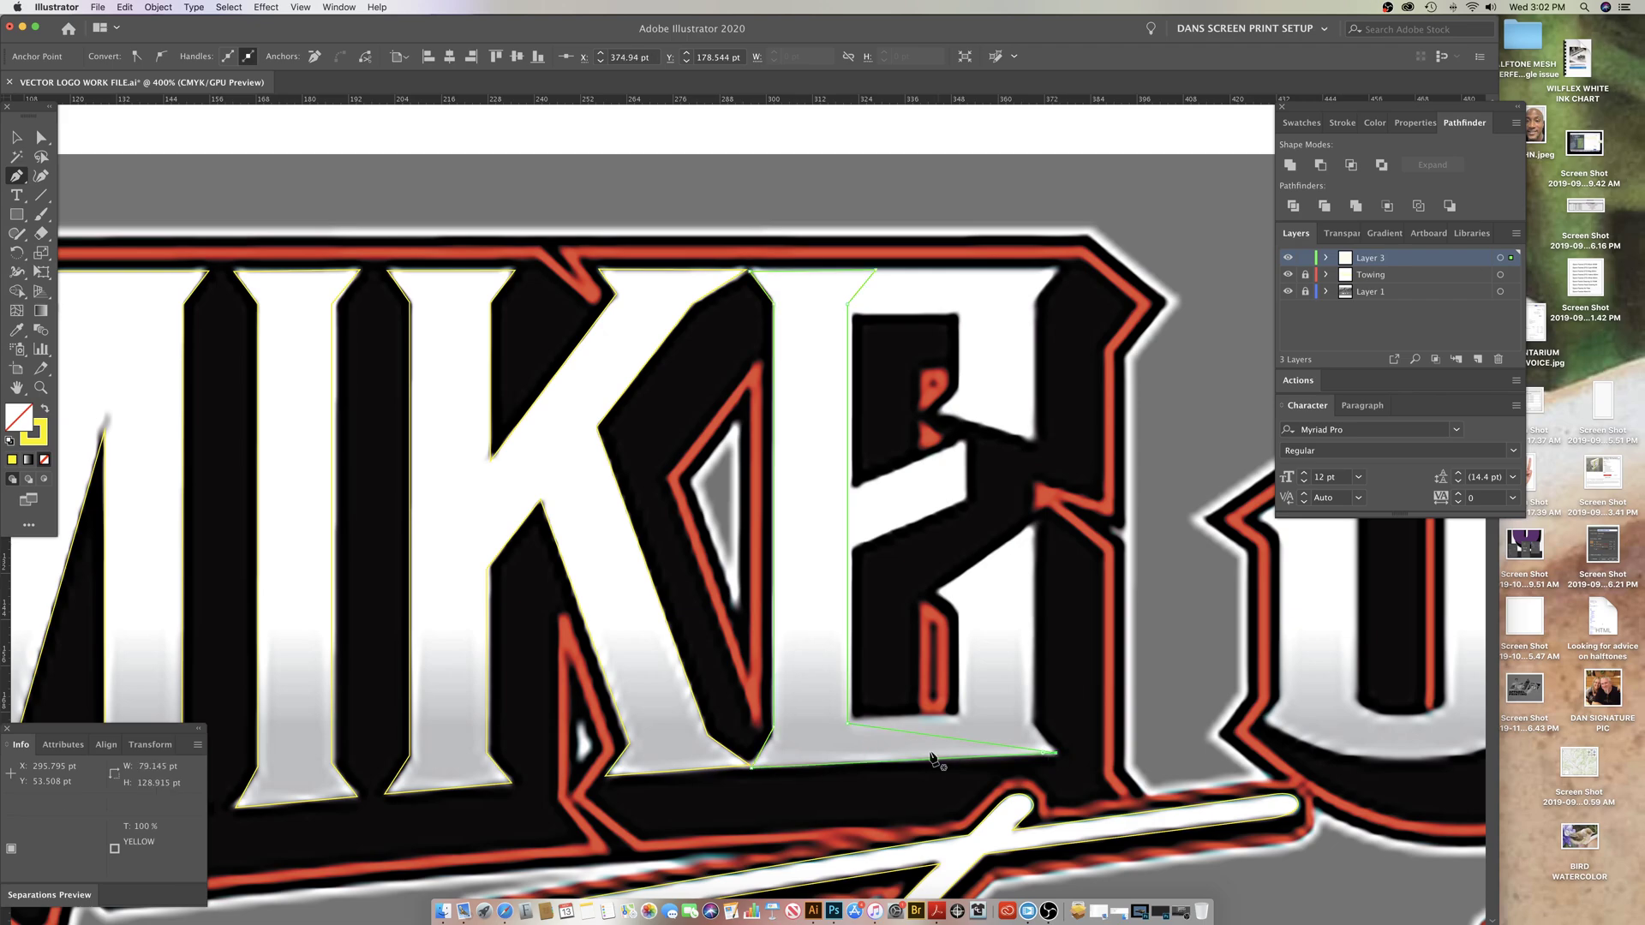
Step: Add anchor points to the path and position them along the E's lower arm, including its pointed tip and inner notch
left_click(922, 735)
left_click_drag(921, 736, 959, 613)
key("super+z")
left_click_drag(997, 733, 958, 631)
left_click_drag(1008, 696, 1038, 610)
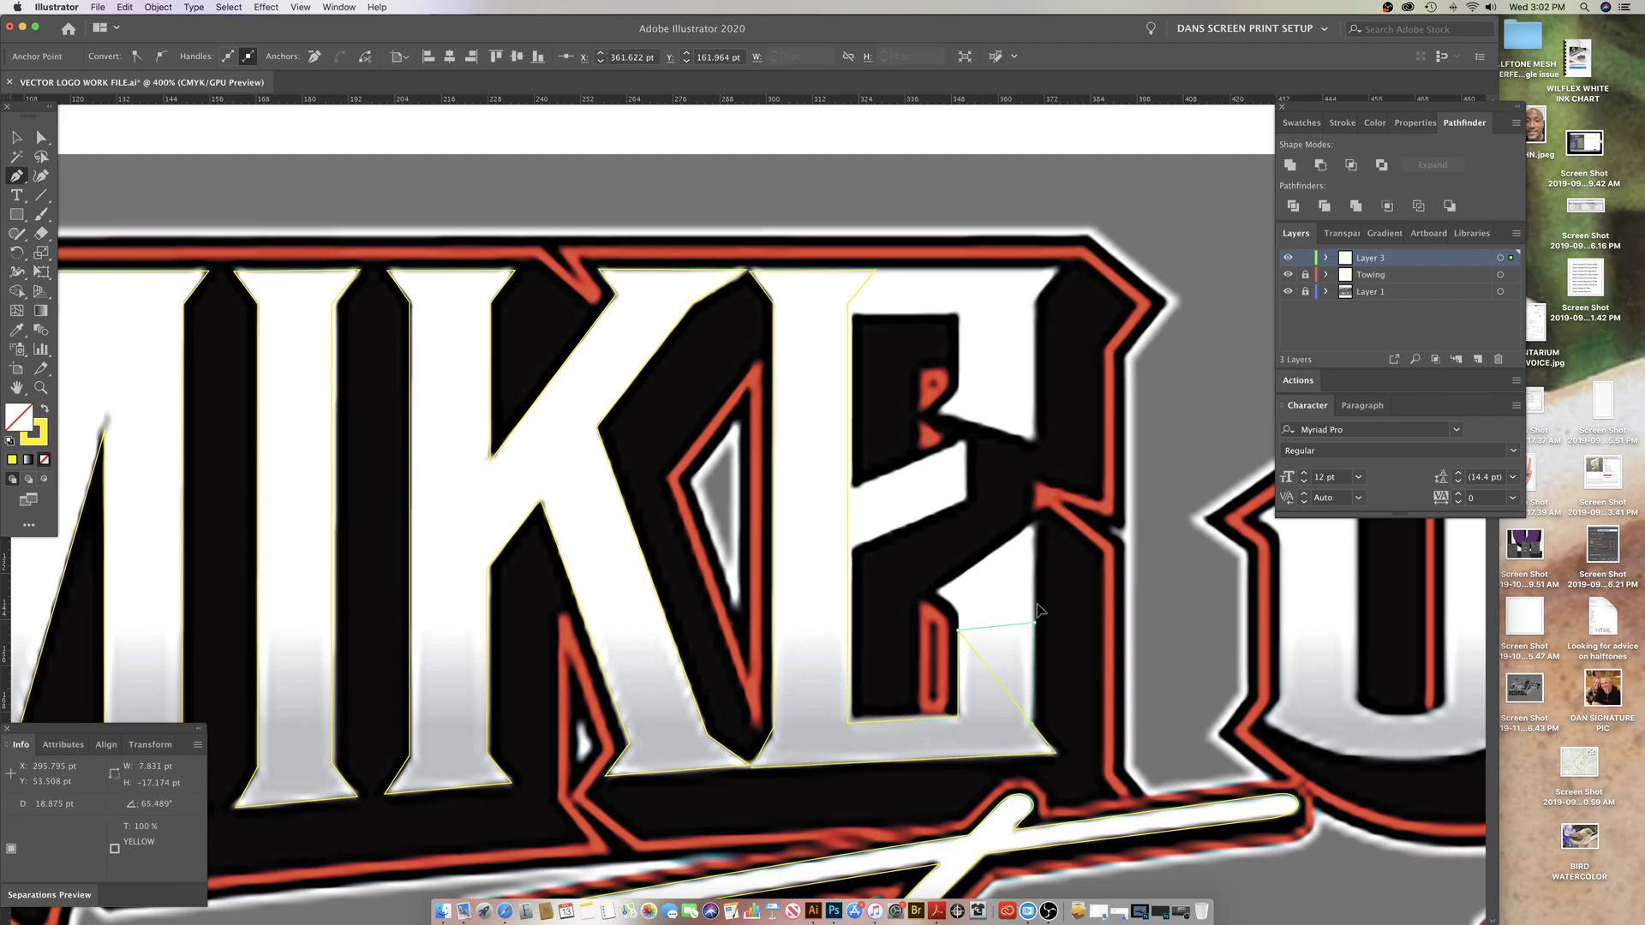
left_click(1035, 526)
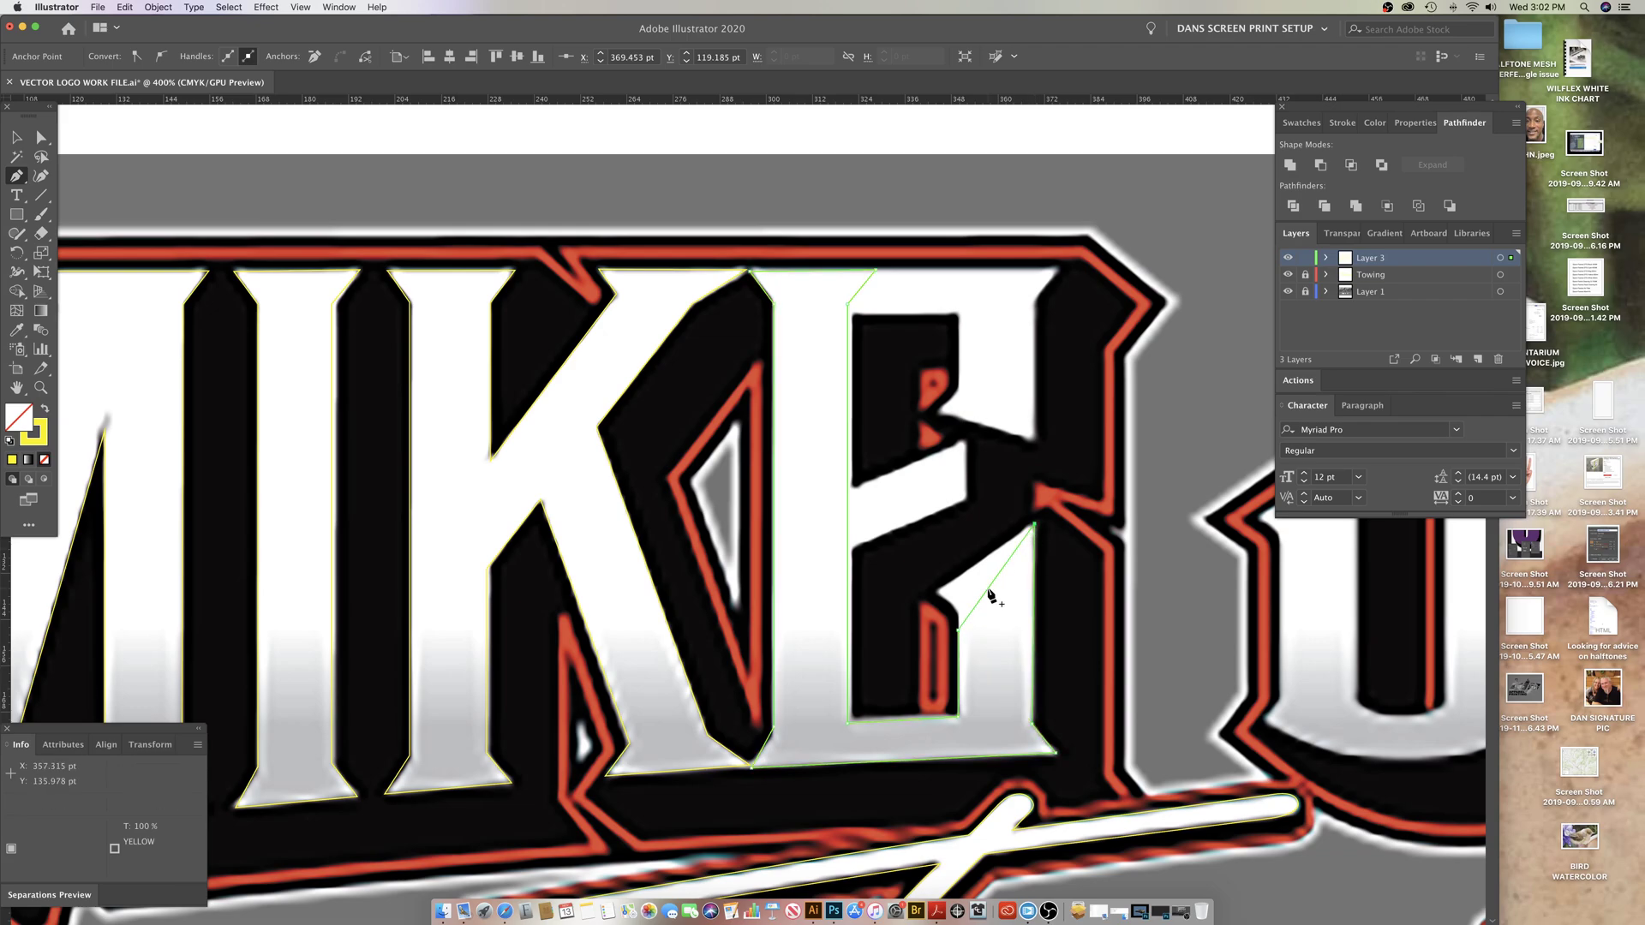
left_click_drag(989, 591, 1121, 540)
Step: Curve the segment below the notch of the E's lower arm to match the rounded inner edge, and deselect the path
key("z")
key("space")
left_click_drag(997, 679, 841, 612)
key("p")
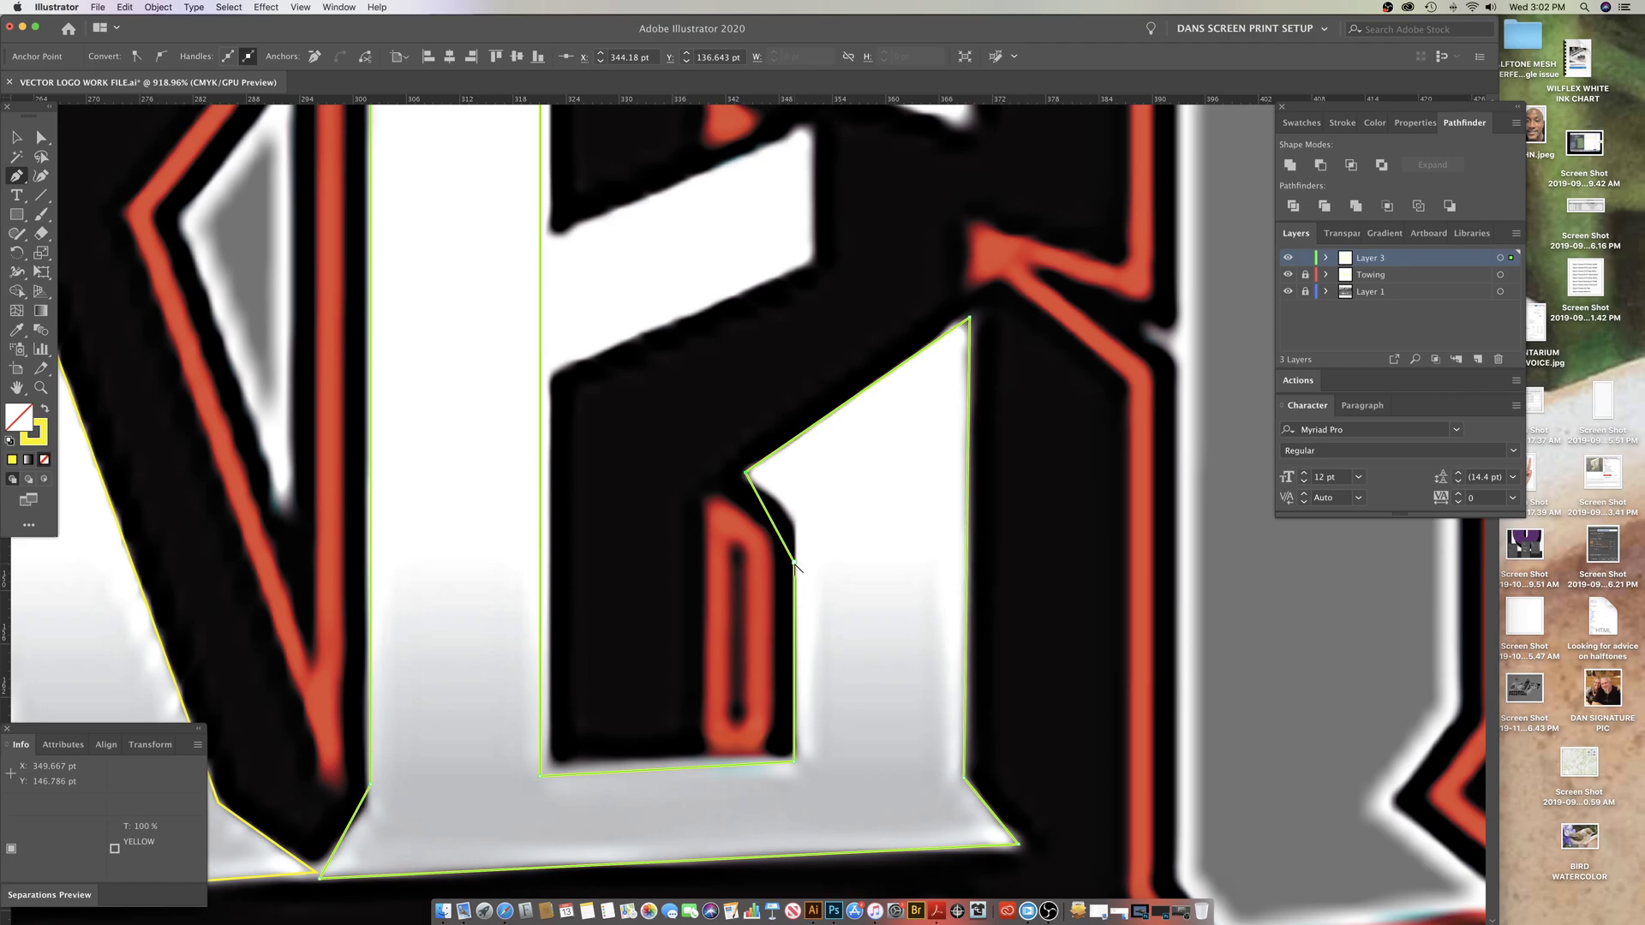
left_click_drag(794, 562, 796, 600)
left_click(796, 534)
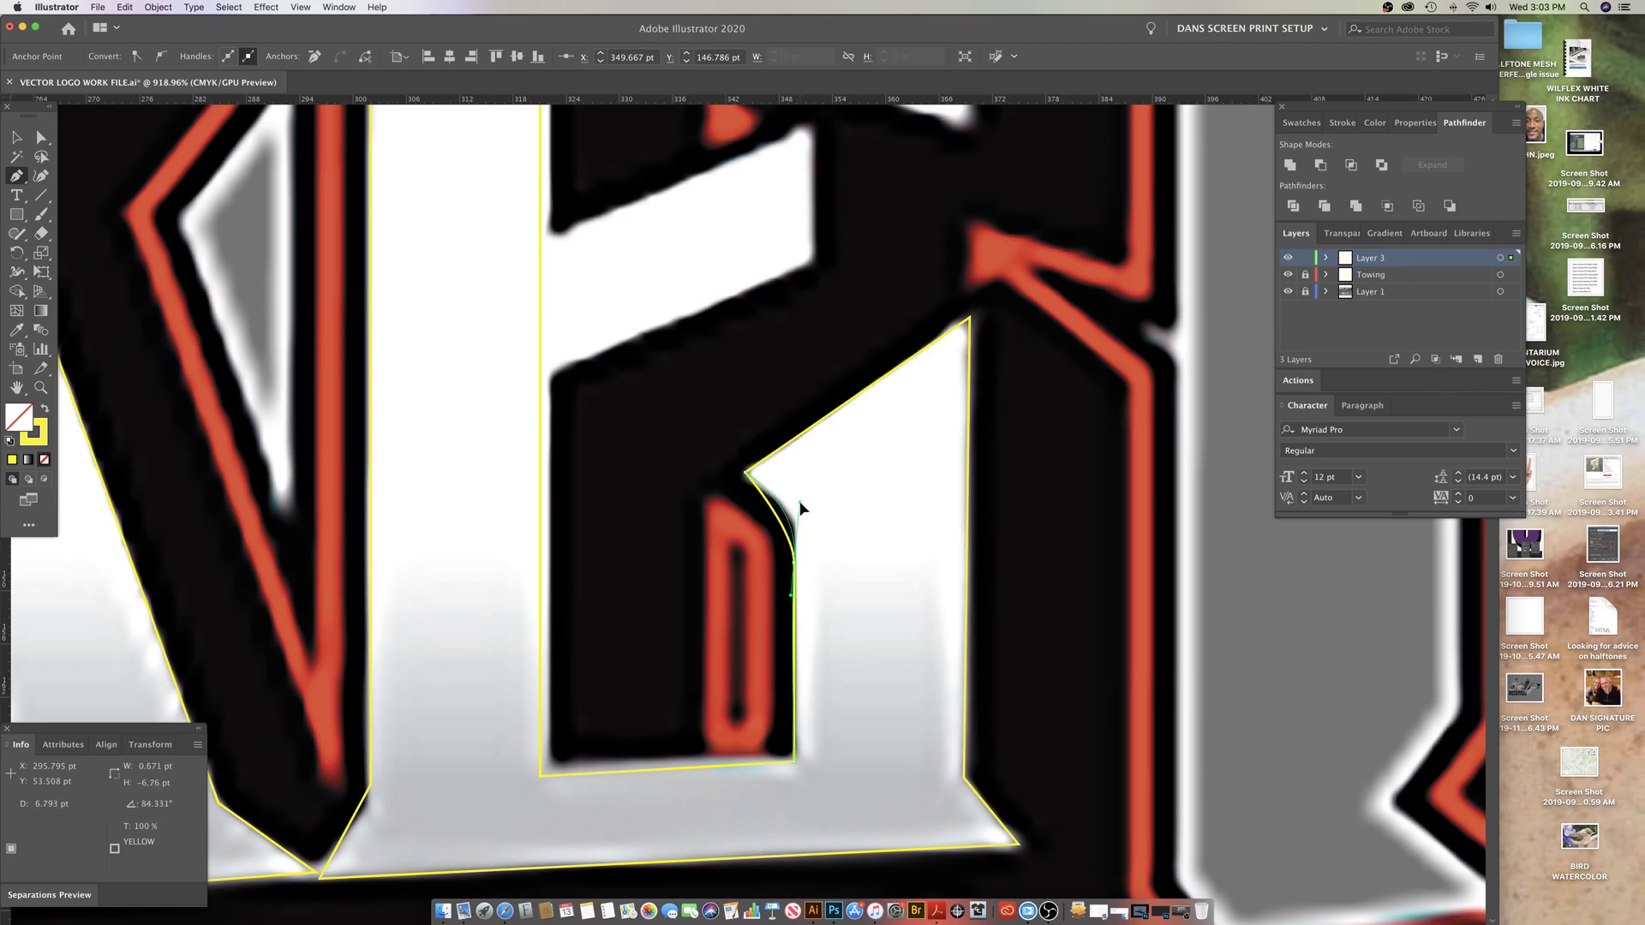
mouse_move(799, 504)
left_mouse_down()
mouse_move(825, 485)
mouse_move(775, 495)
mouse_move(814, 488)
mouse_move(802, 512)
mouse_move(818, 516)
mouse_move(780, 514)
mouse_move(824, 519)
mouse_move(803, 520)
left_mouse_up()
left_click_drag(804, 491, 807, 502)
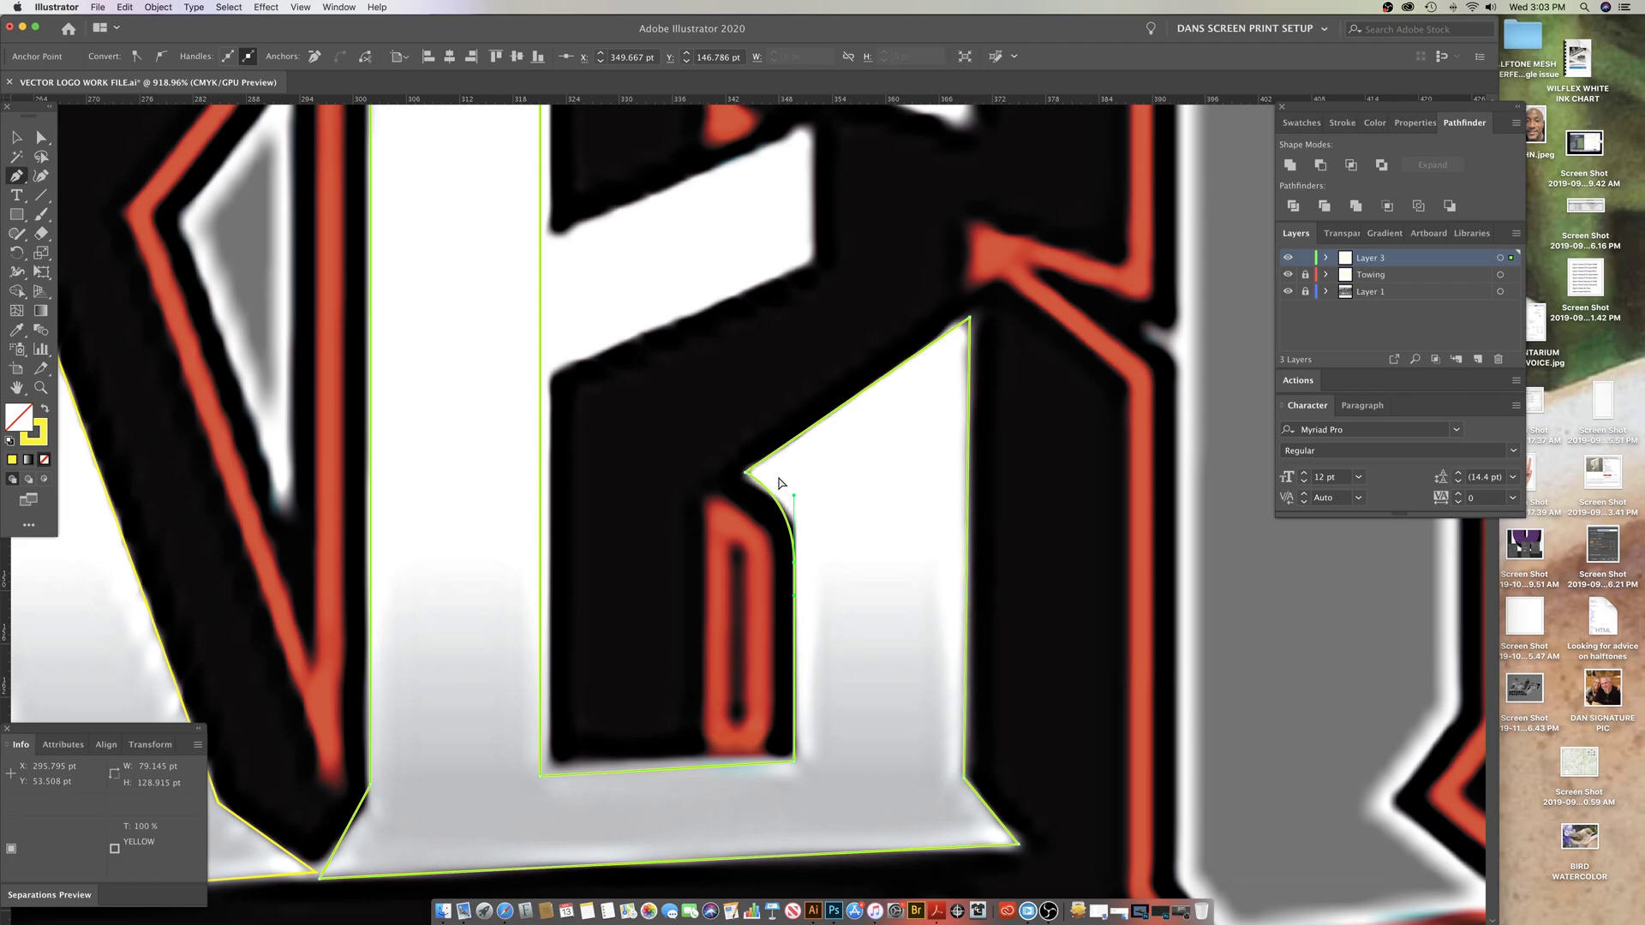
left_click(779, 477, "super")
Step: Select the anchor points on the E's lower inner edge, nudge them vertically against the black counter, and deselect the path
key("z")
left_click(750, 532, "alt")
left_click(748, 533, "alt")
left_click(743, 531, "alt")
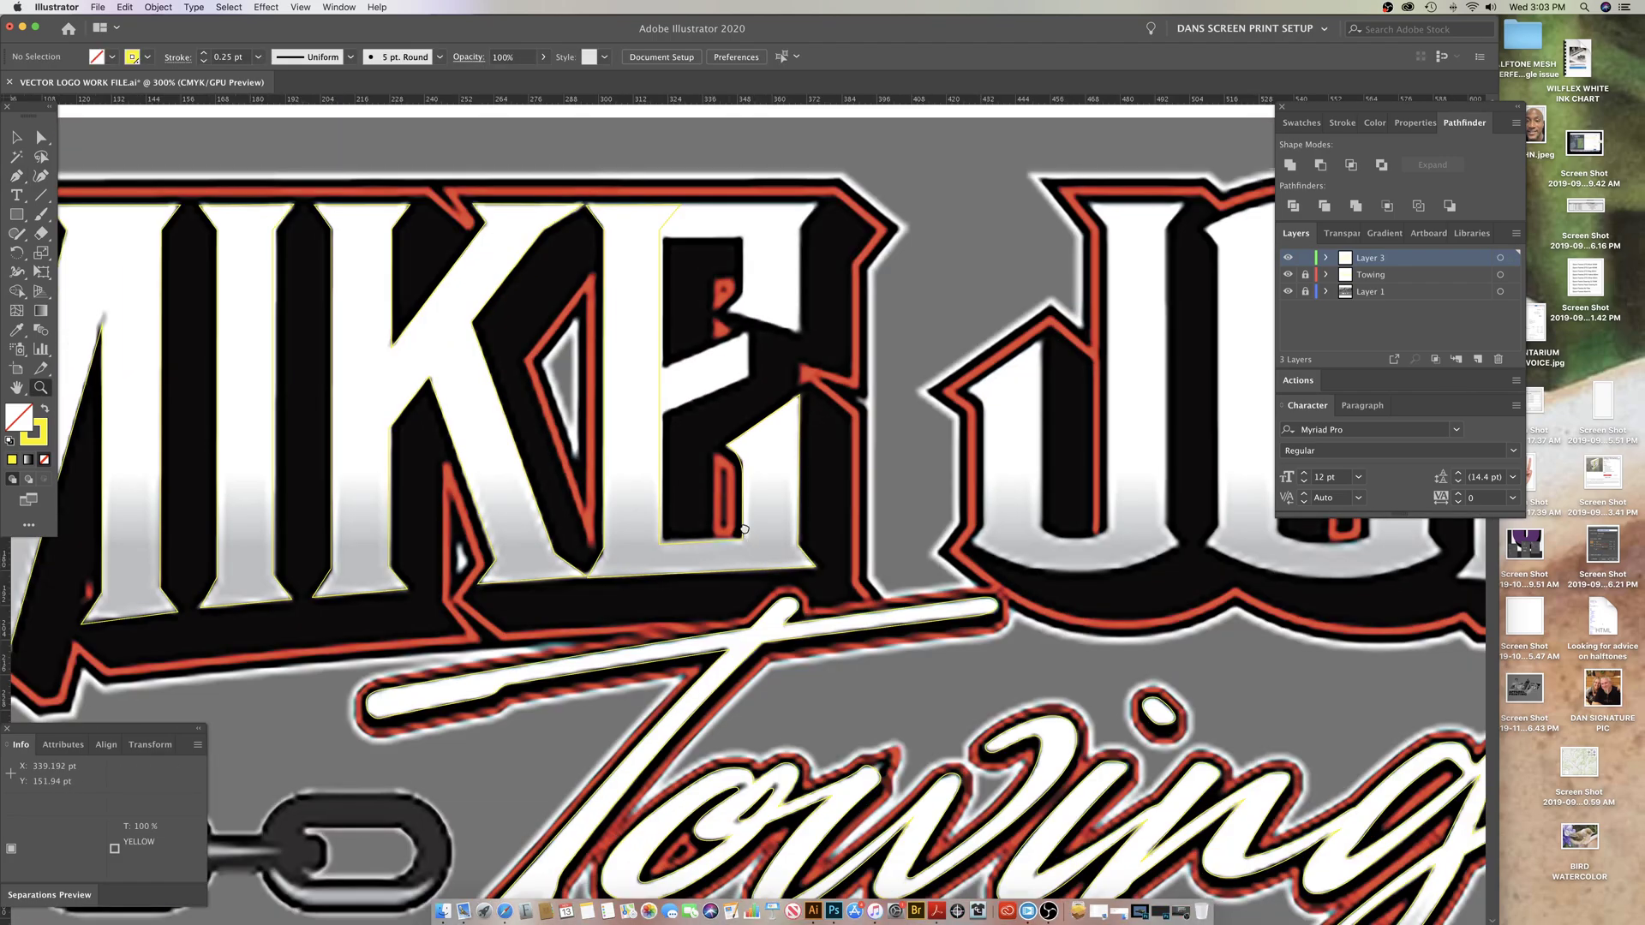
scroll(723, 505, "up", 3)
scroll(722, 504, "left", 2)
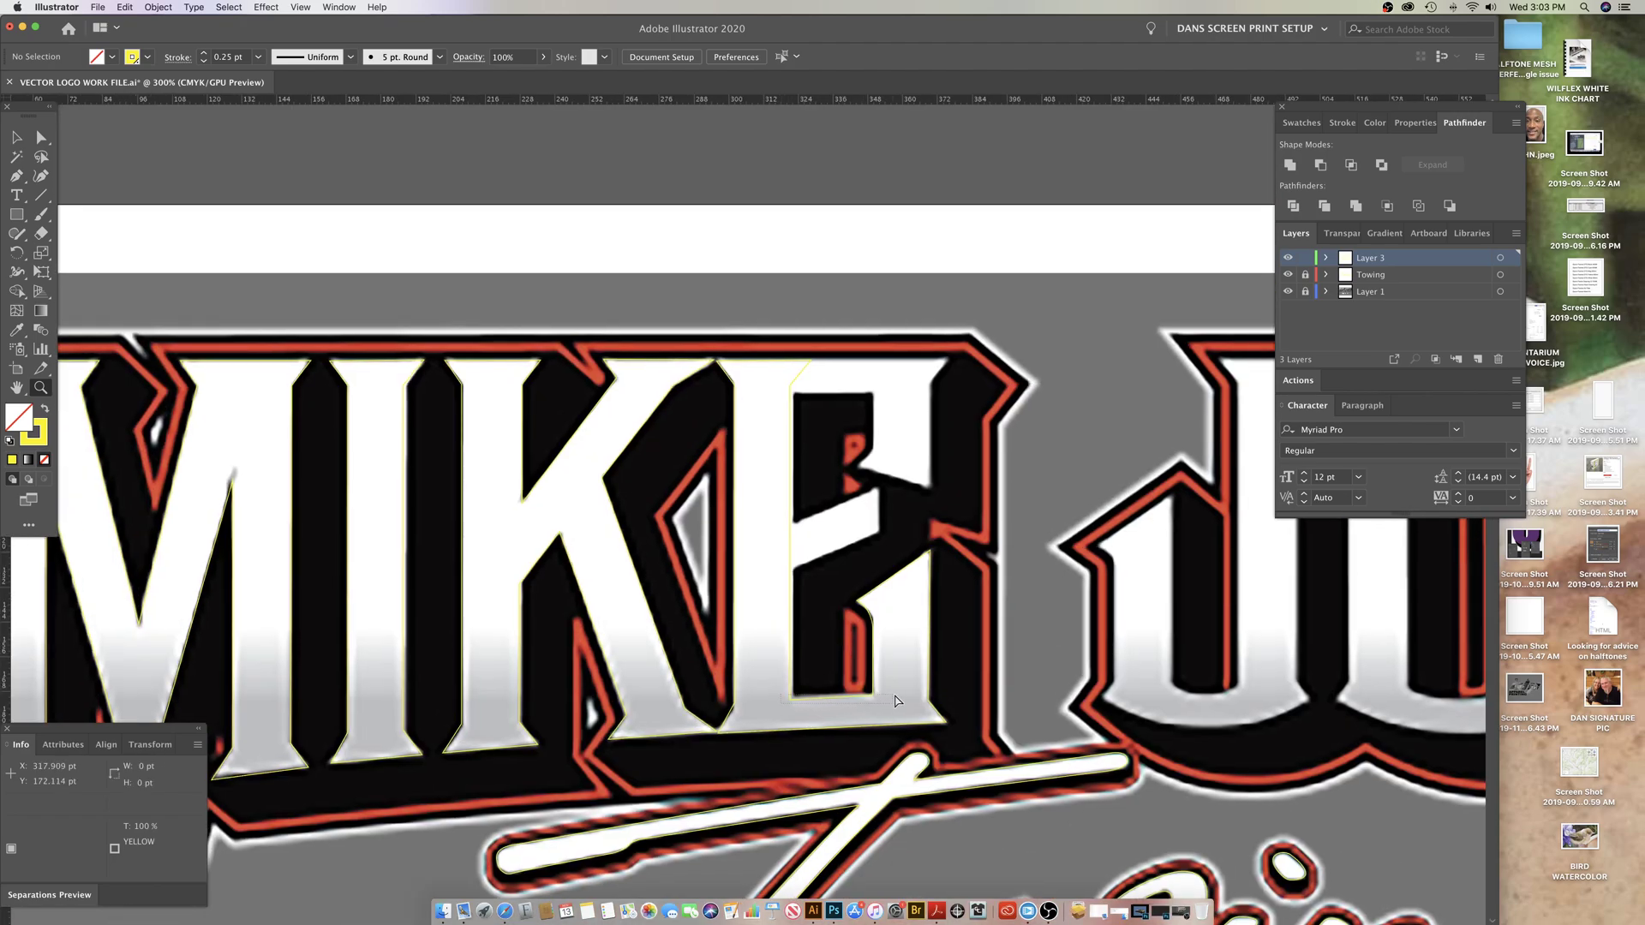
left_click(855, 702, "super")
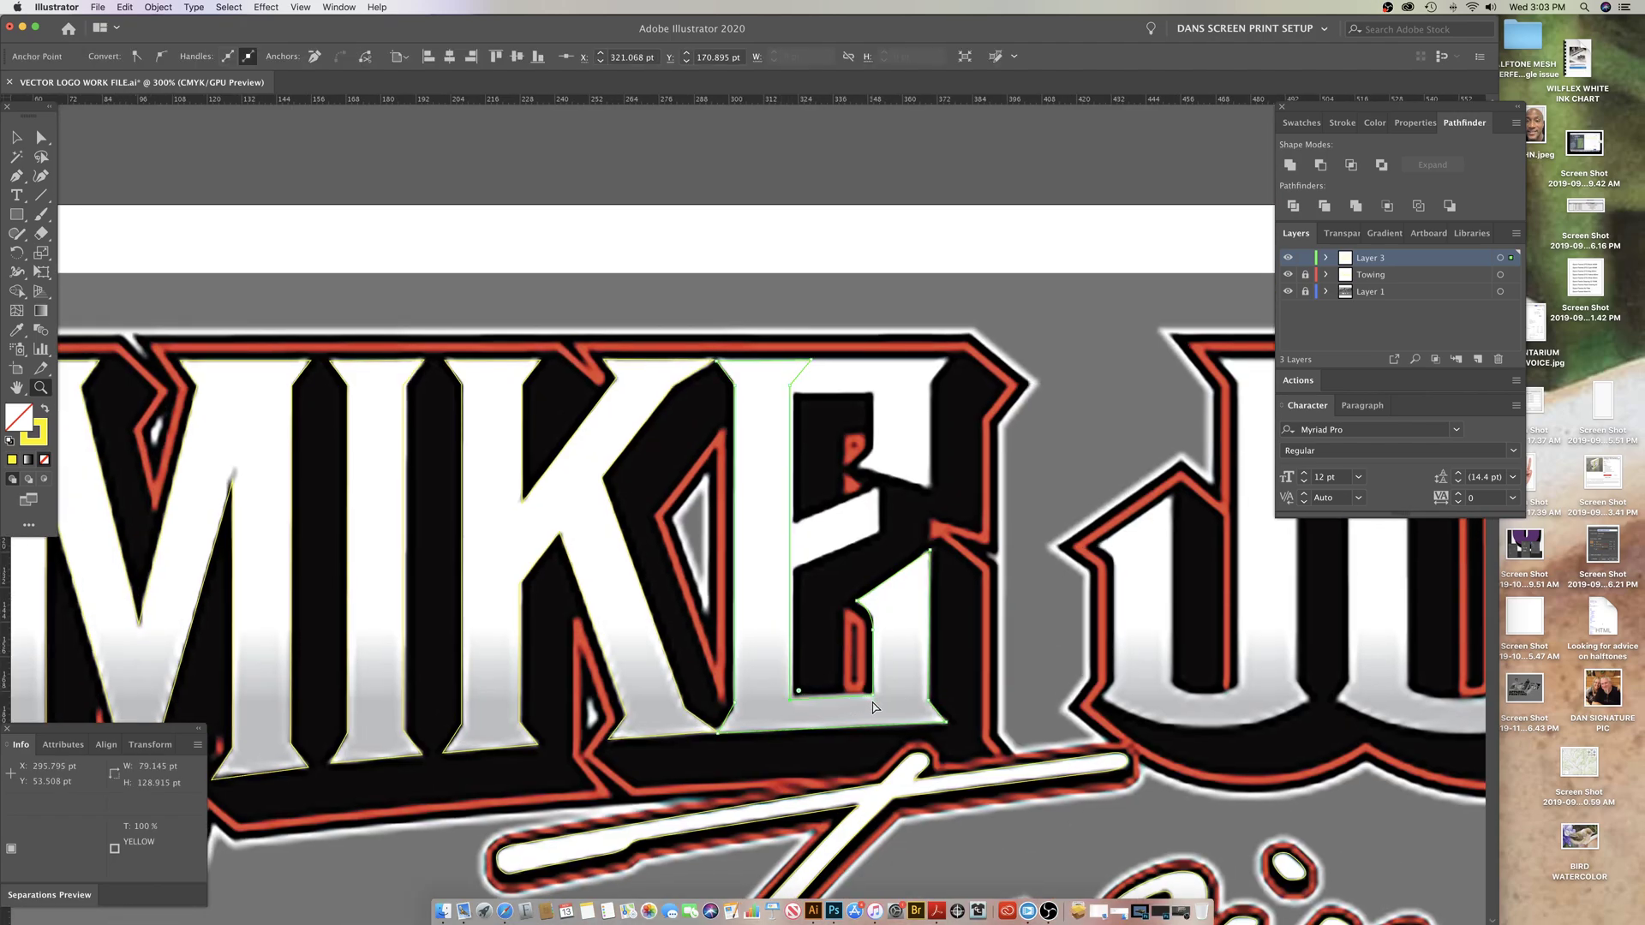
left_click(878, 707, "super")
left_click(782, 699, "super")
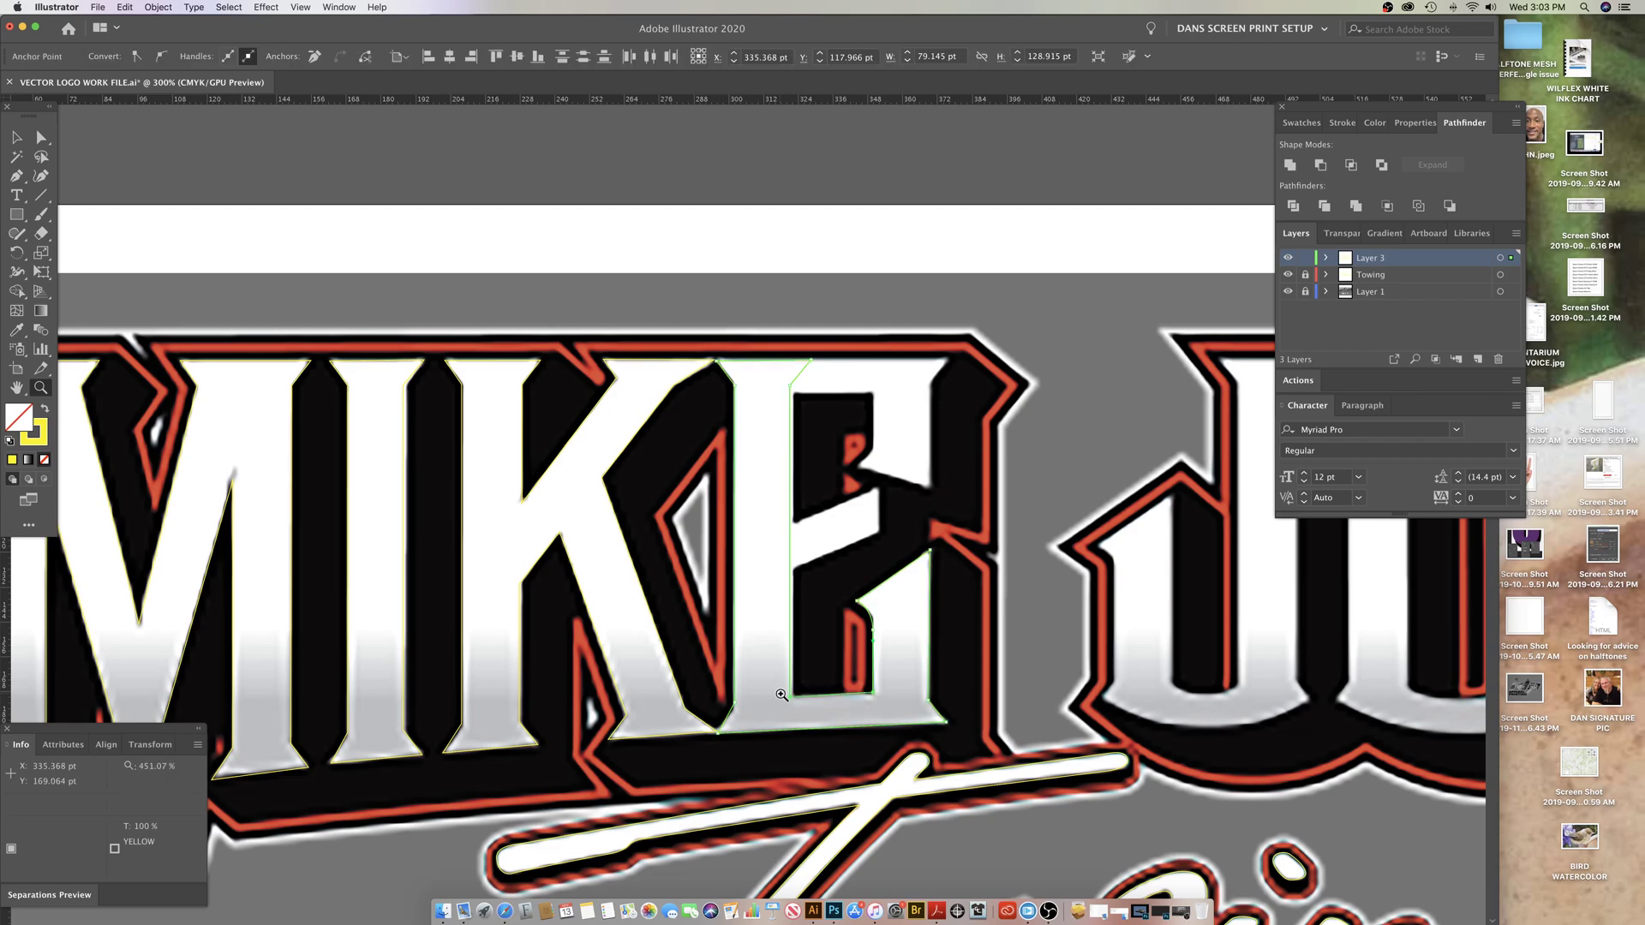
key("p")
key("z")
left_click(836, 699)
left_click(836, 699)
left_click_drag(1001, 487, 1128, 862)
left_click_drag(878, 640, 844, 619)
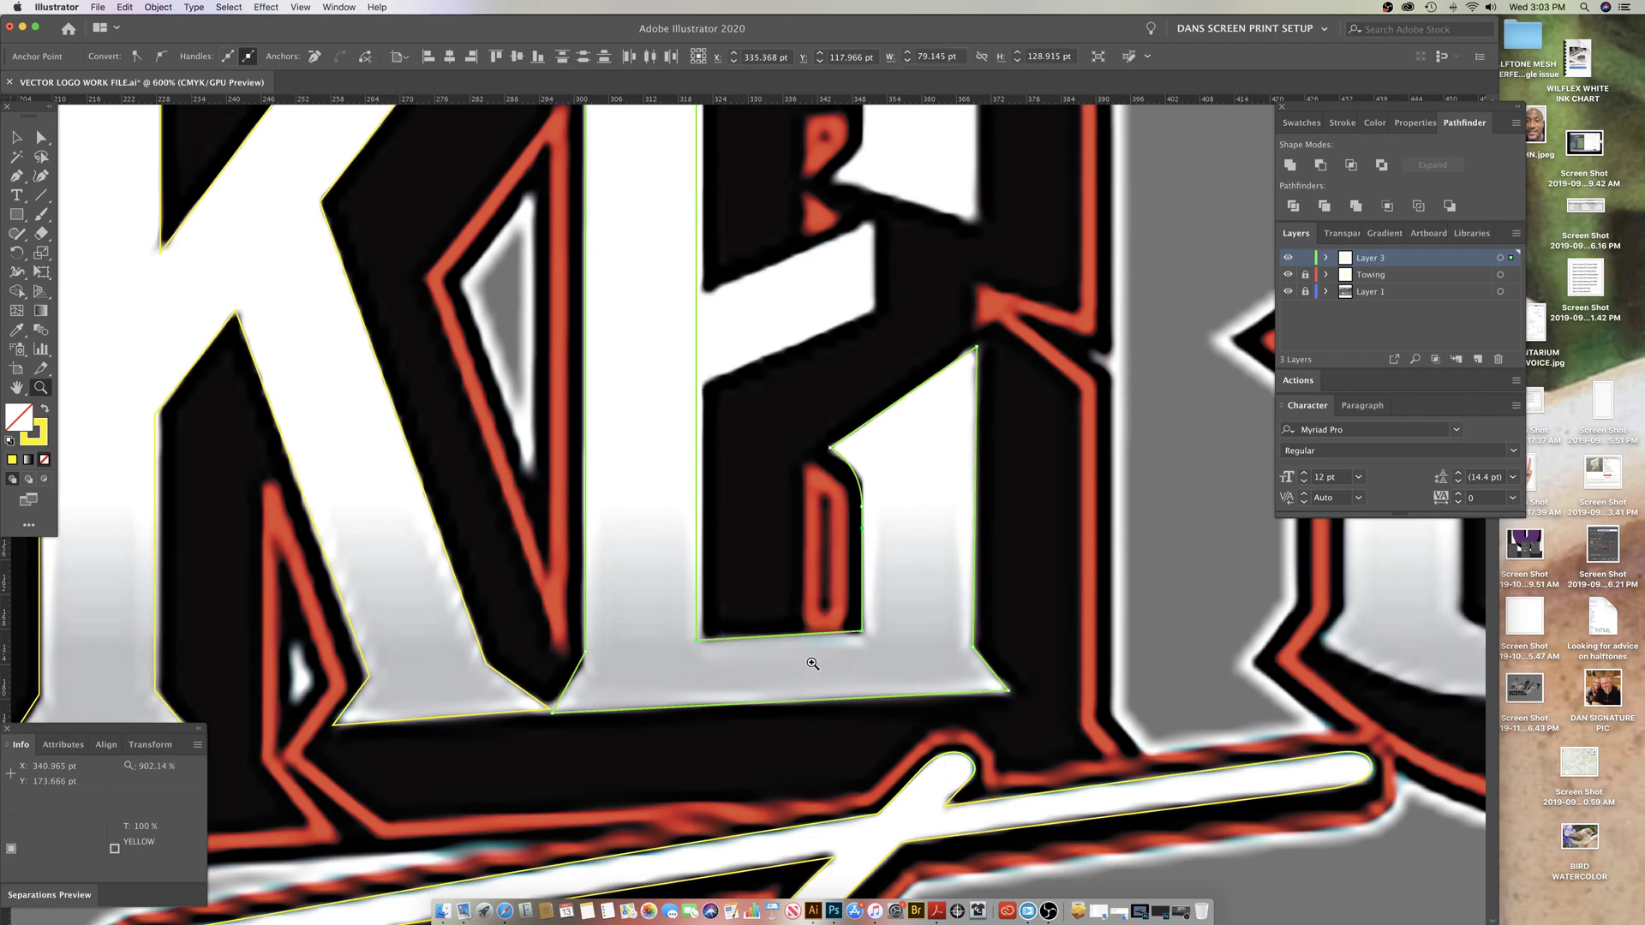
key("Up")
key("Down")
key("Down")
key("Up")
key("p")
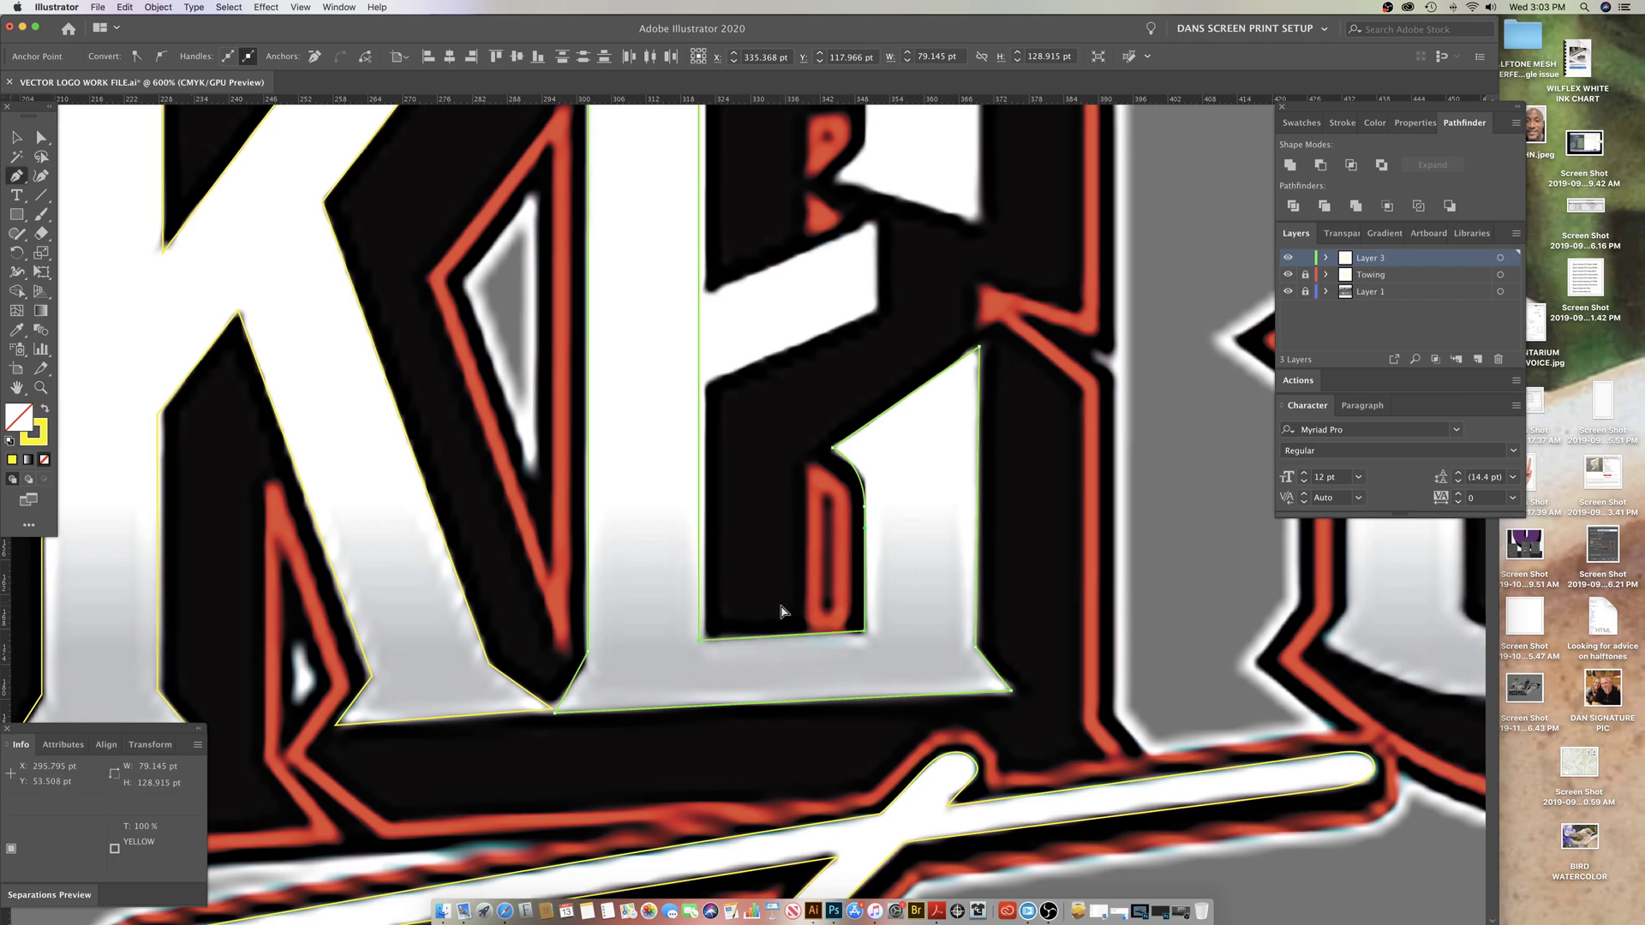
left_click(781, 606, "super")
Step: Nudge the anchor points of the E stem's inner edge sideways to meet the black counter, and deselect the path
left_click_drag(774, 471, 780, 577)
key("z")
left_click(763, 530, "alt")
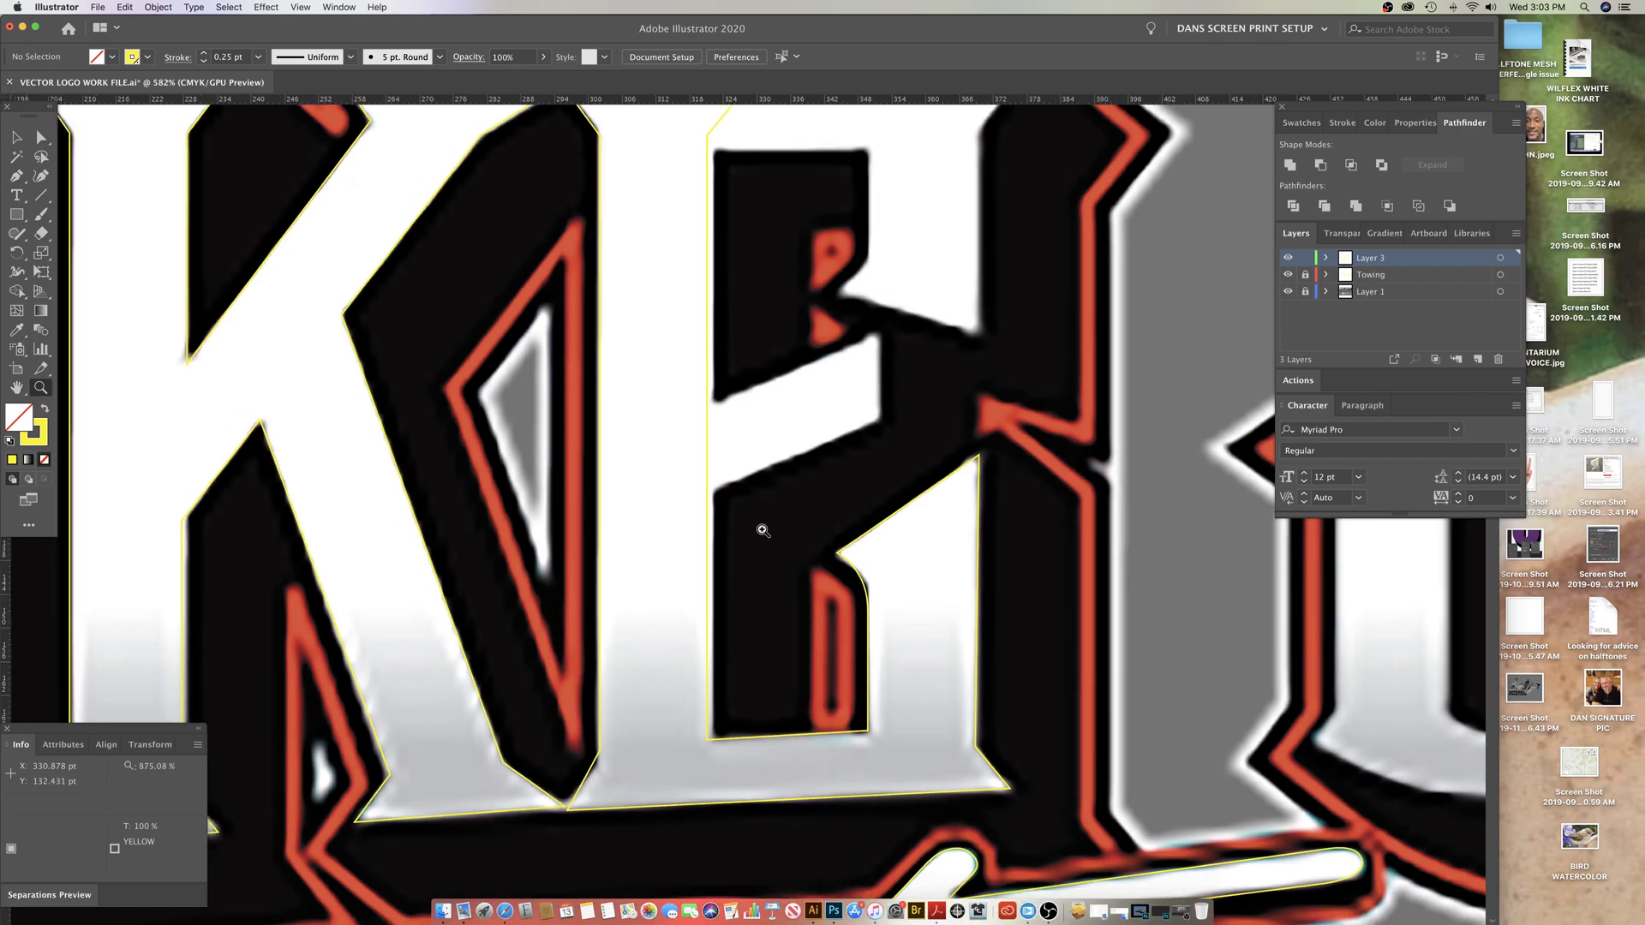
scroll(760, 525, "up", 3)
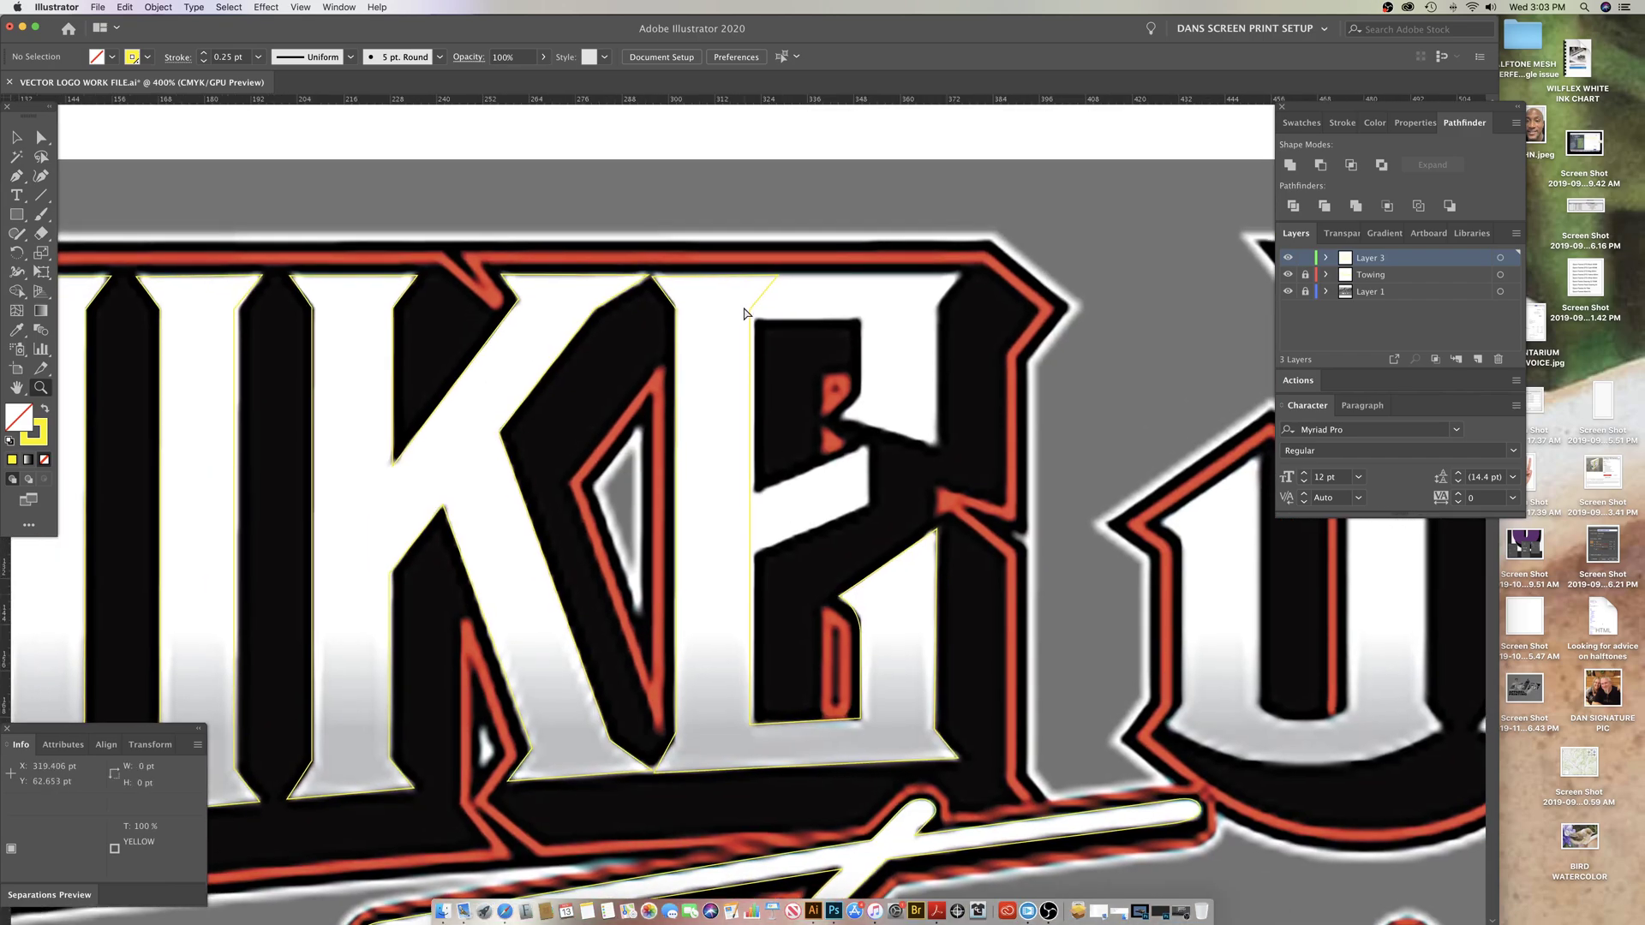
left_click(763, 737, "super")
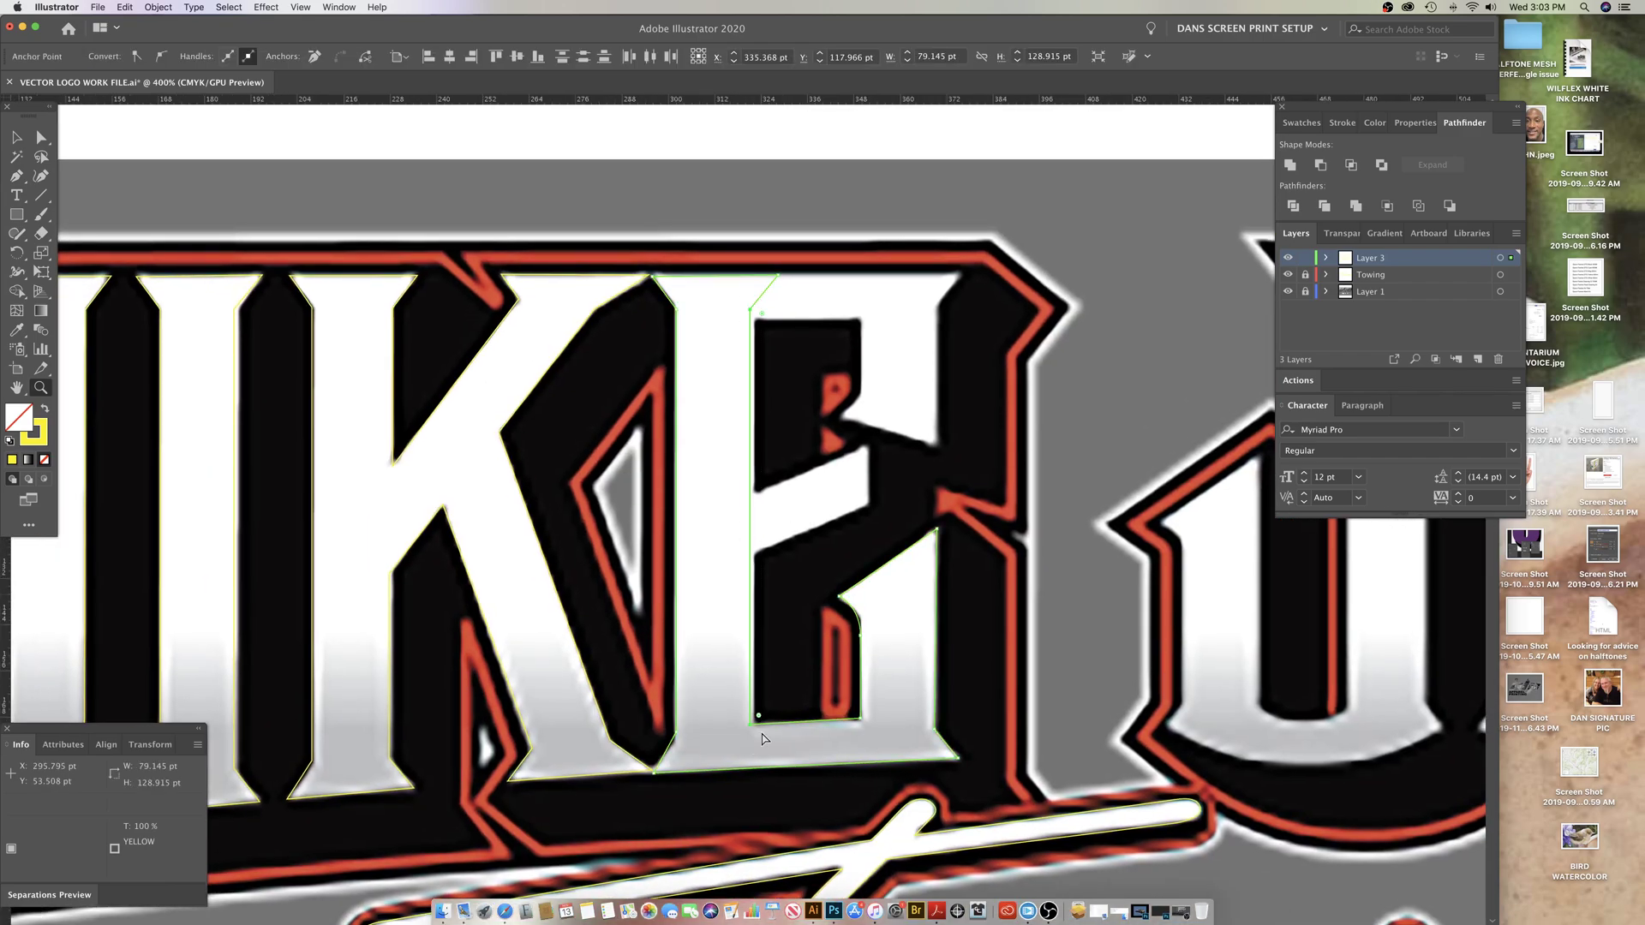
key("Right")
key("Down")
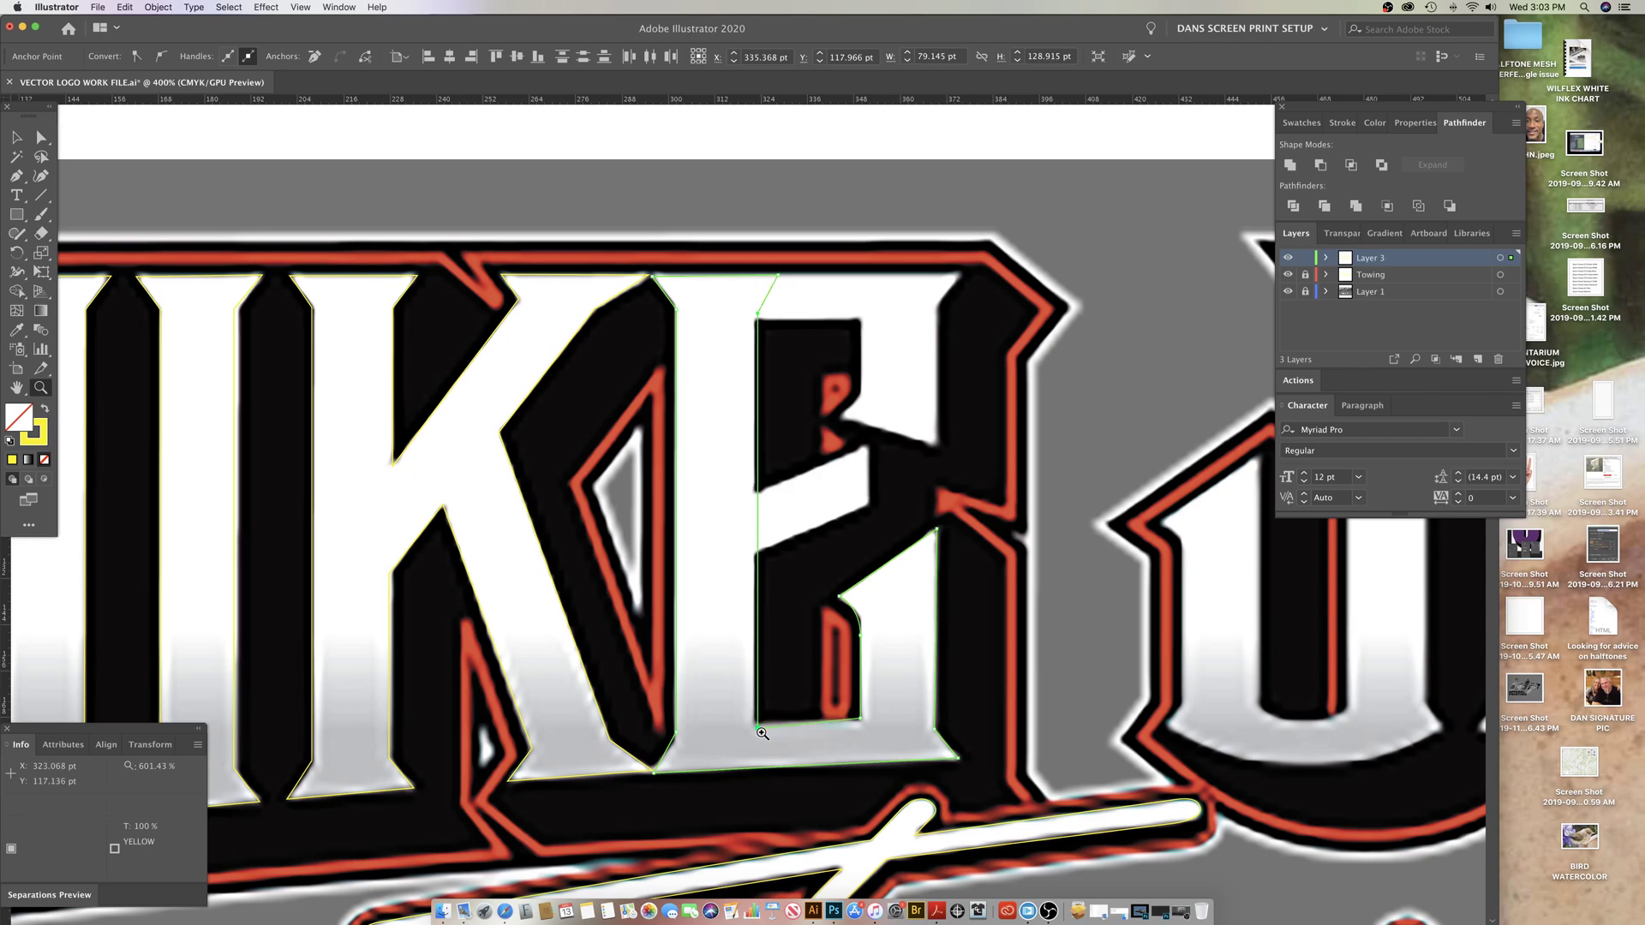
key("Up")
key("Left")
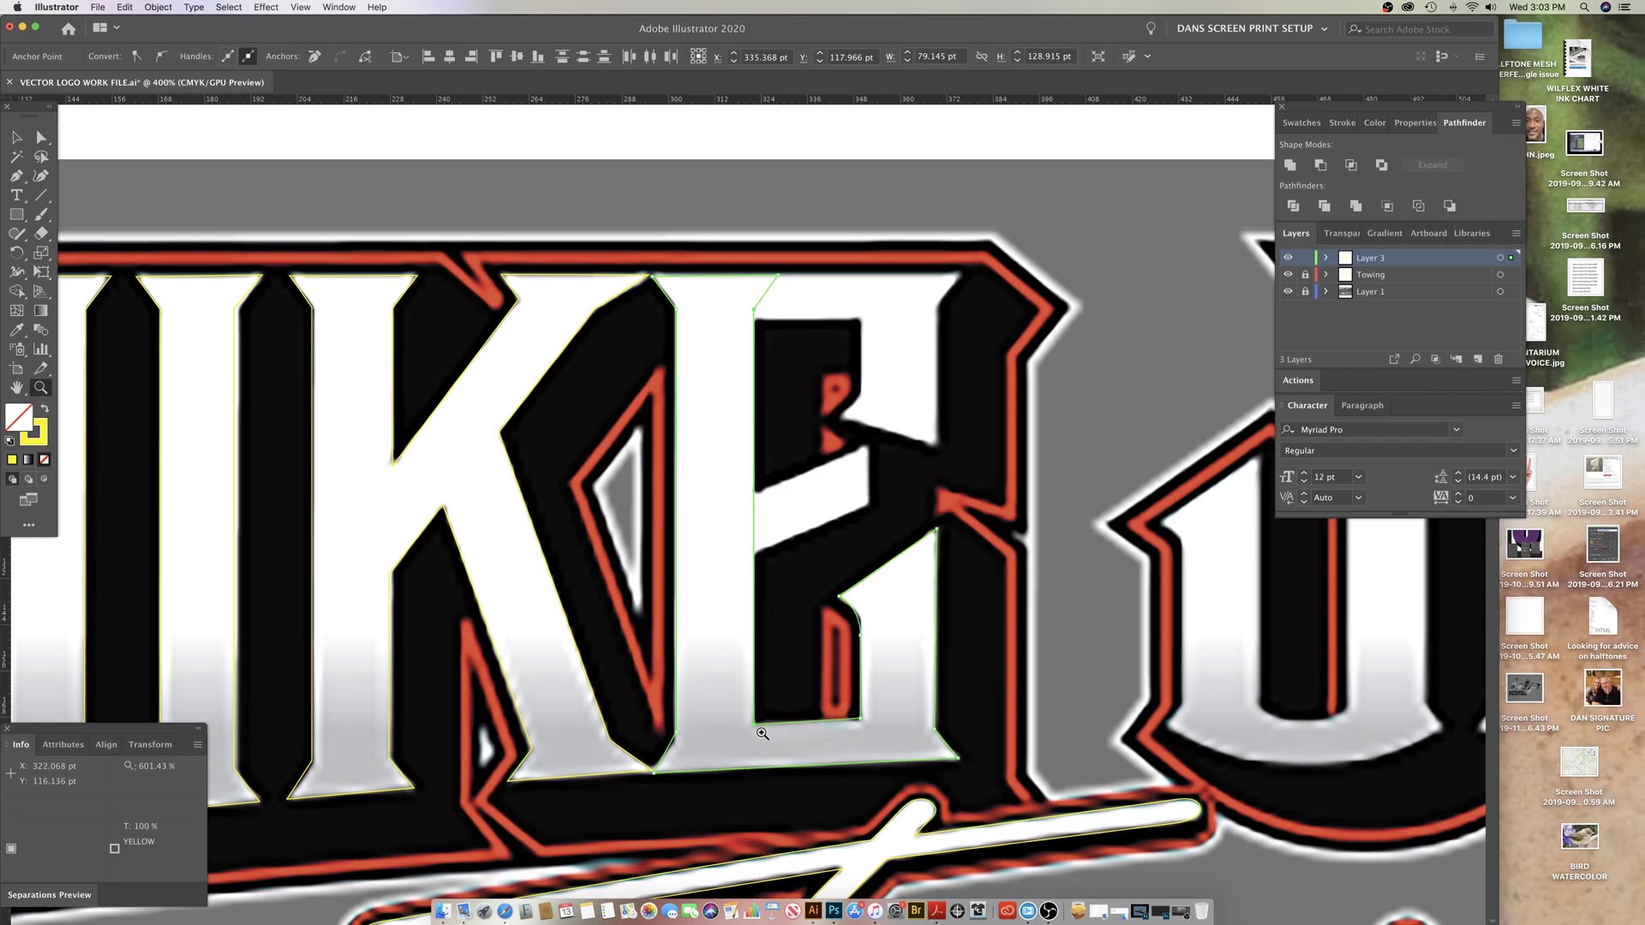
key("super+shift+a")
key("p")
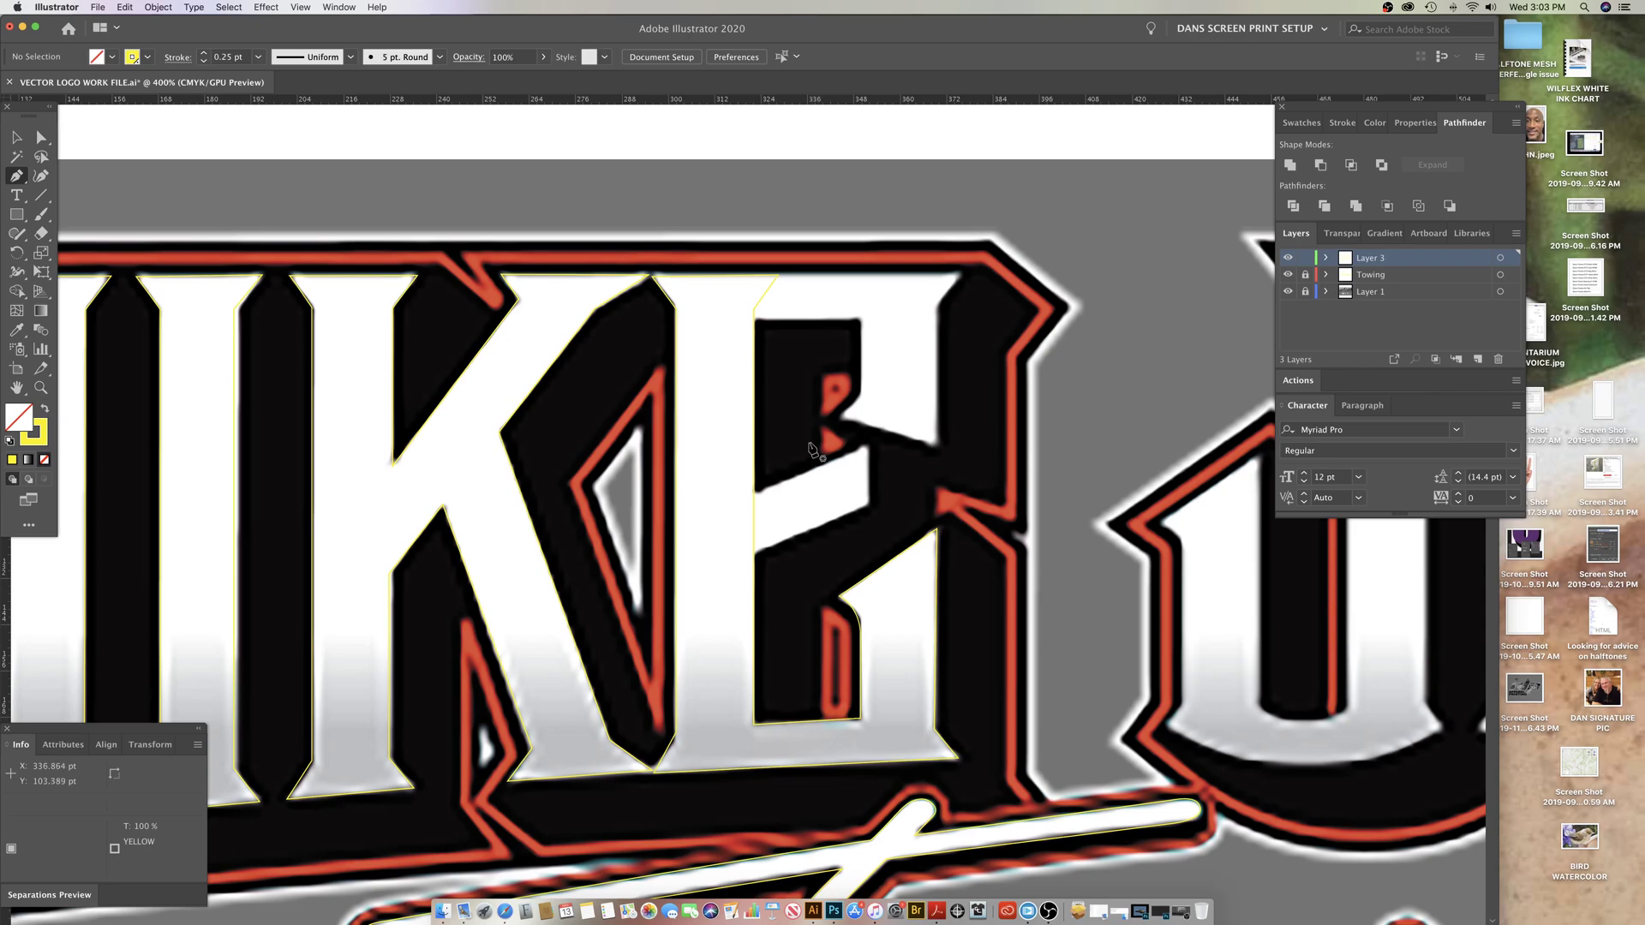
Step: Examine the traced MIKE lettering against the original logo and the untraced middle and upper arms of the E
left_click_drag(804, 350, 829, 348)
key("z")
left_click(753, 521, "alt")
left_click(751, 522, "alt")
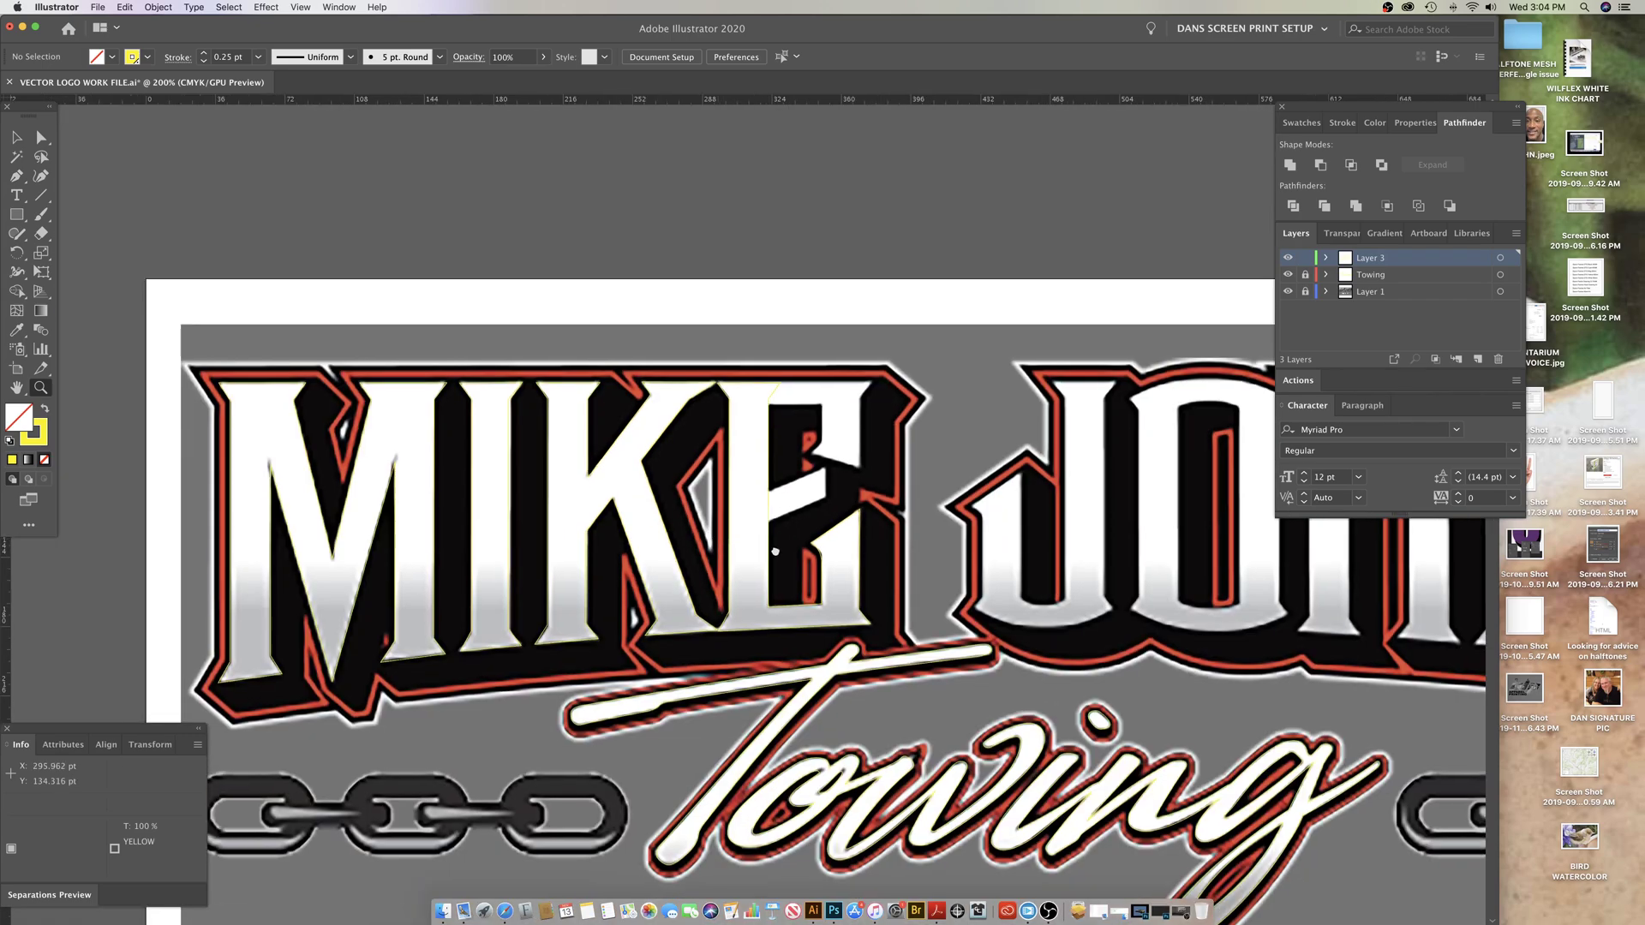
left_click_drag(775, 551, 793, 549)
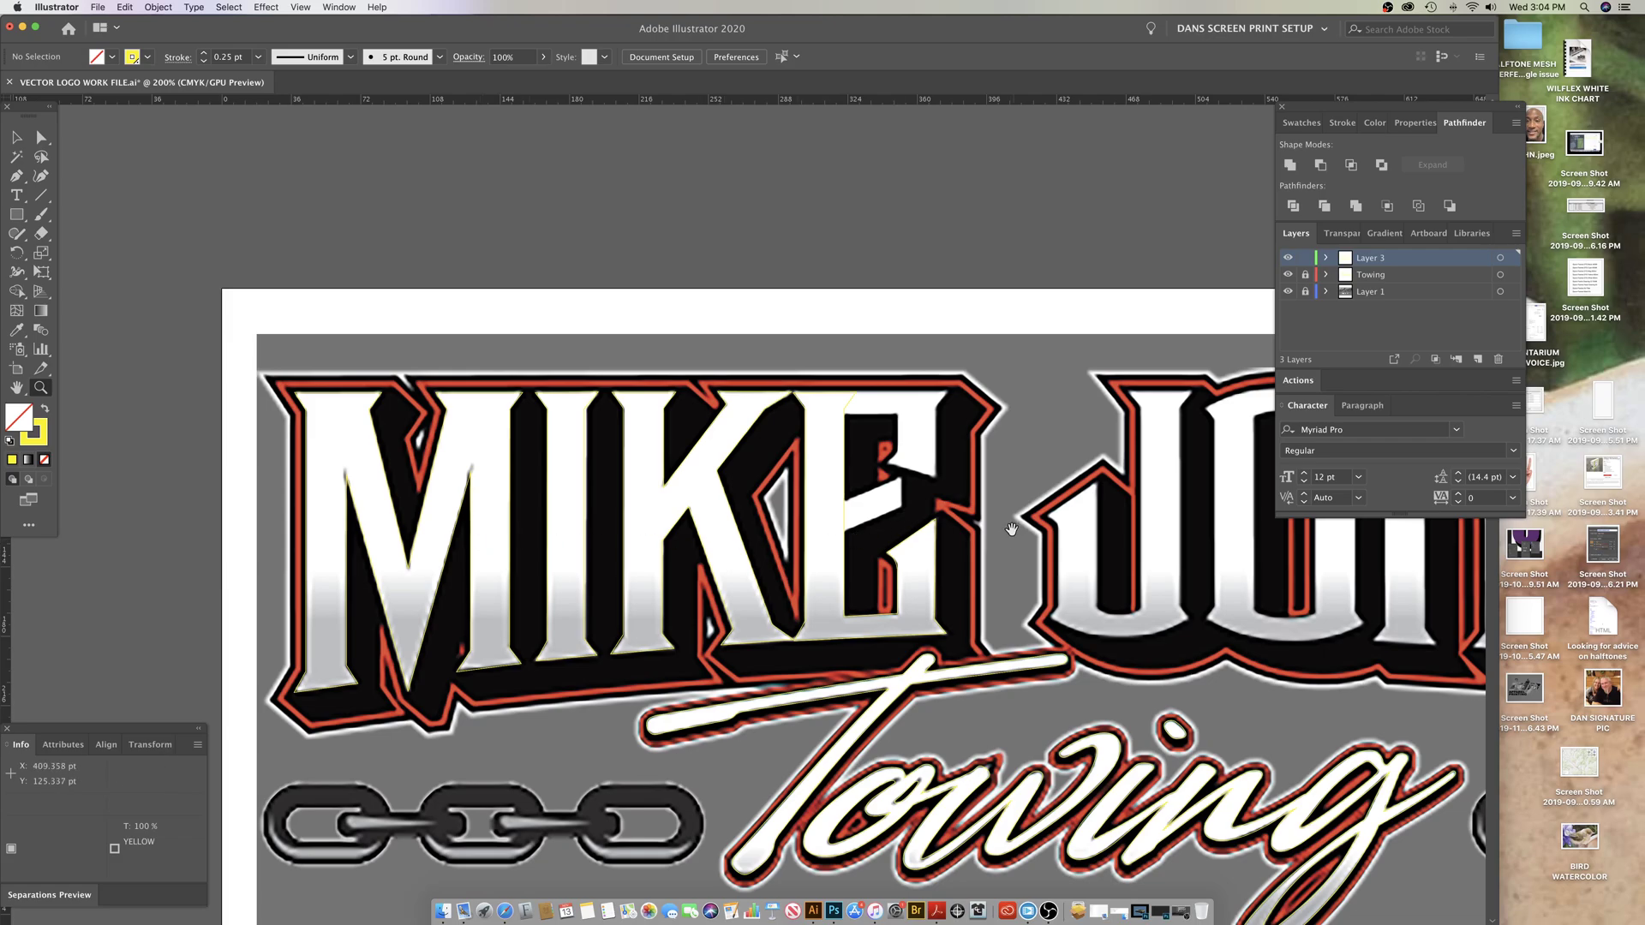
left_click_drag(1017, 525, 850, 563)
left_click(728, 581)
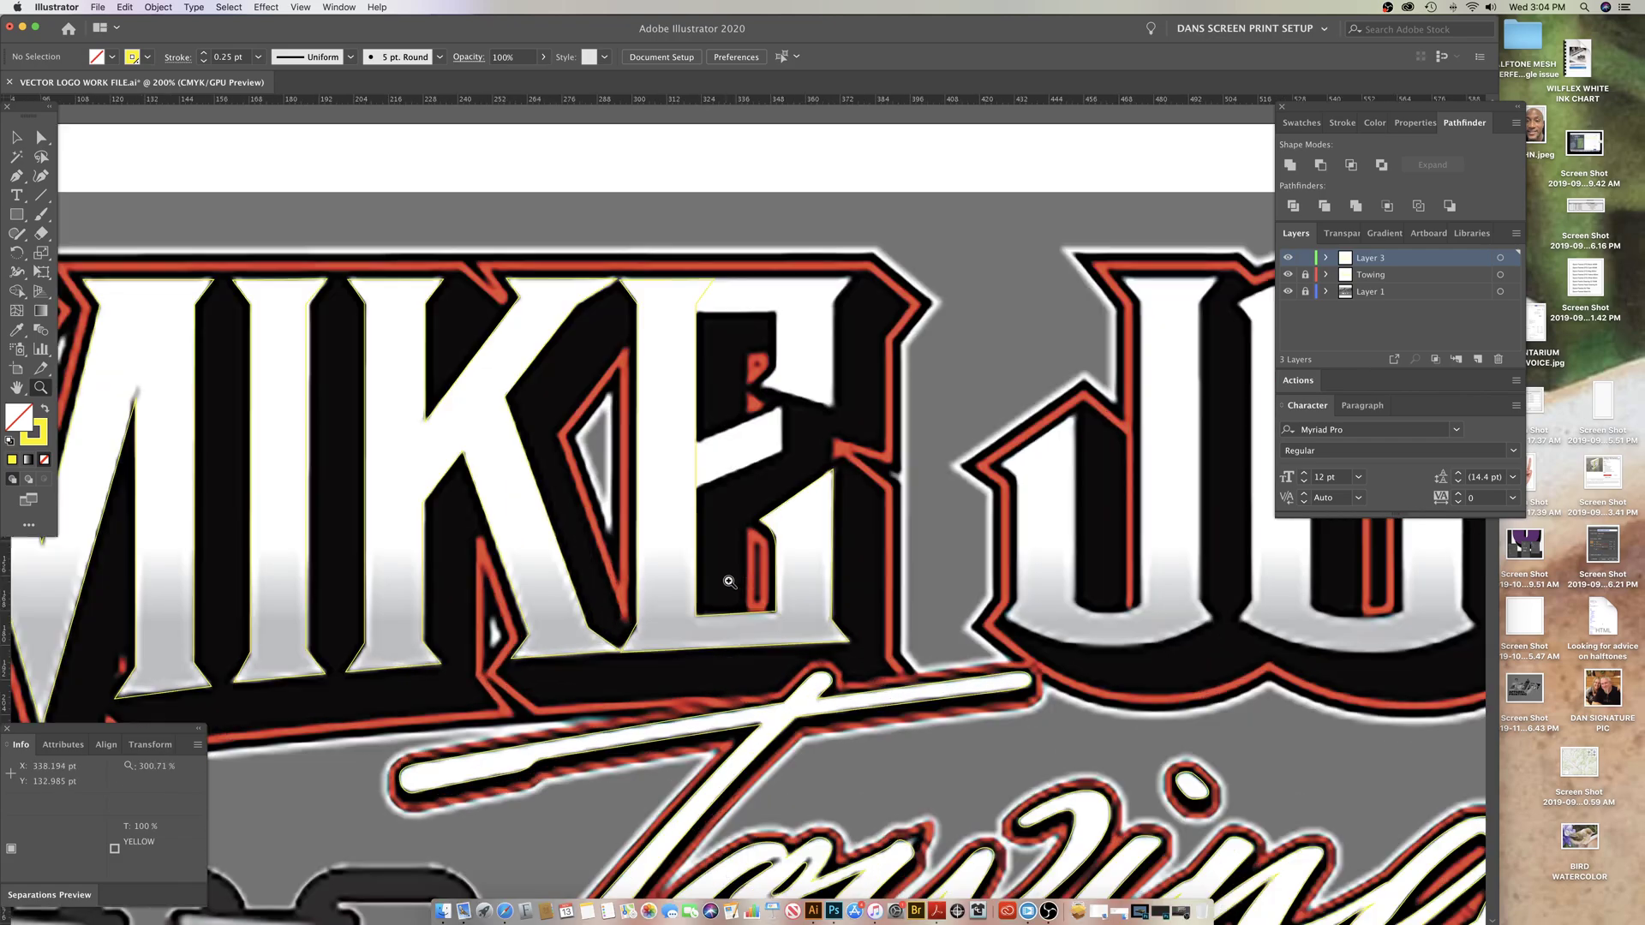
left_click(752, 469)
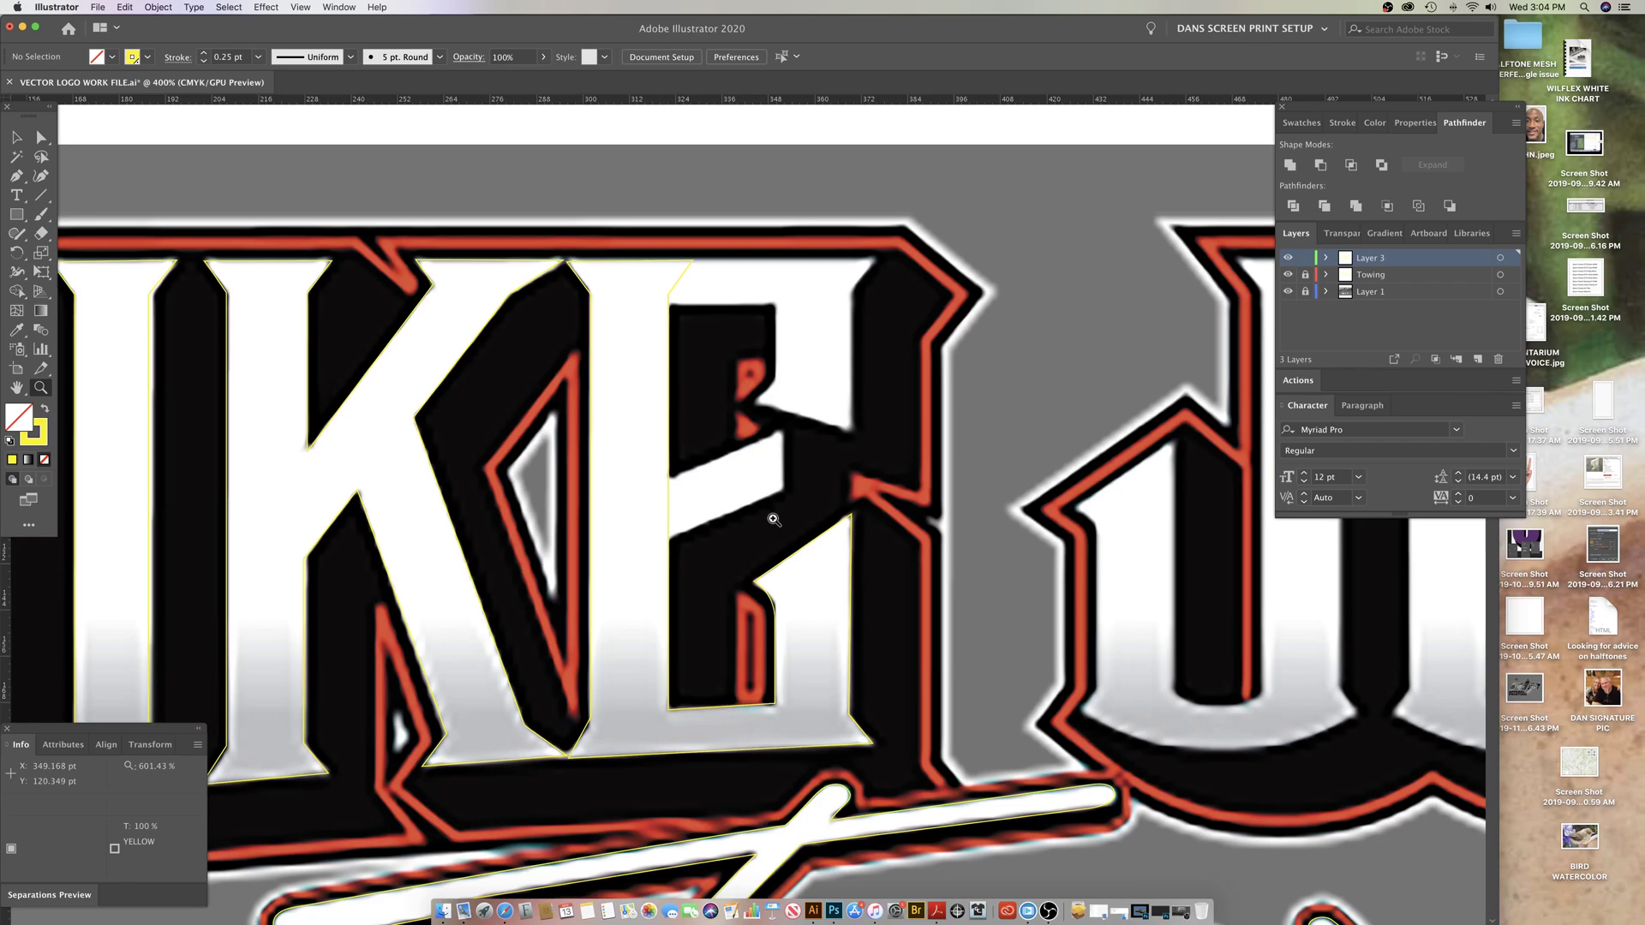
Step: Delete the copied stem's anchor point at the E's upper inner corner, opening the path at the top edge
scroll(750, 514, "up", 2)
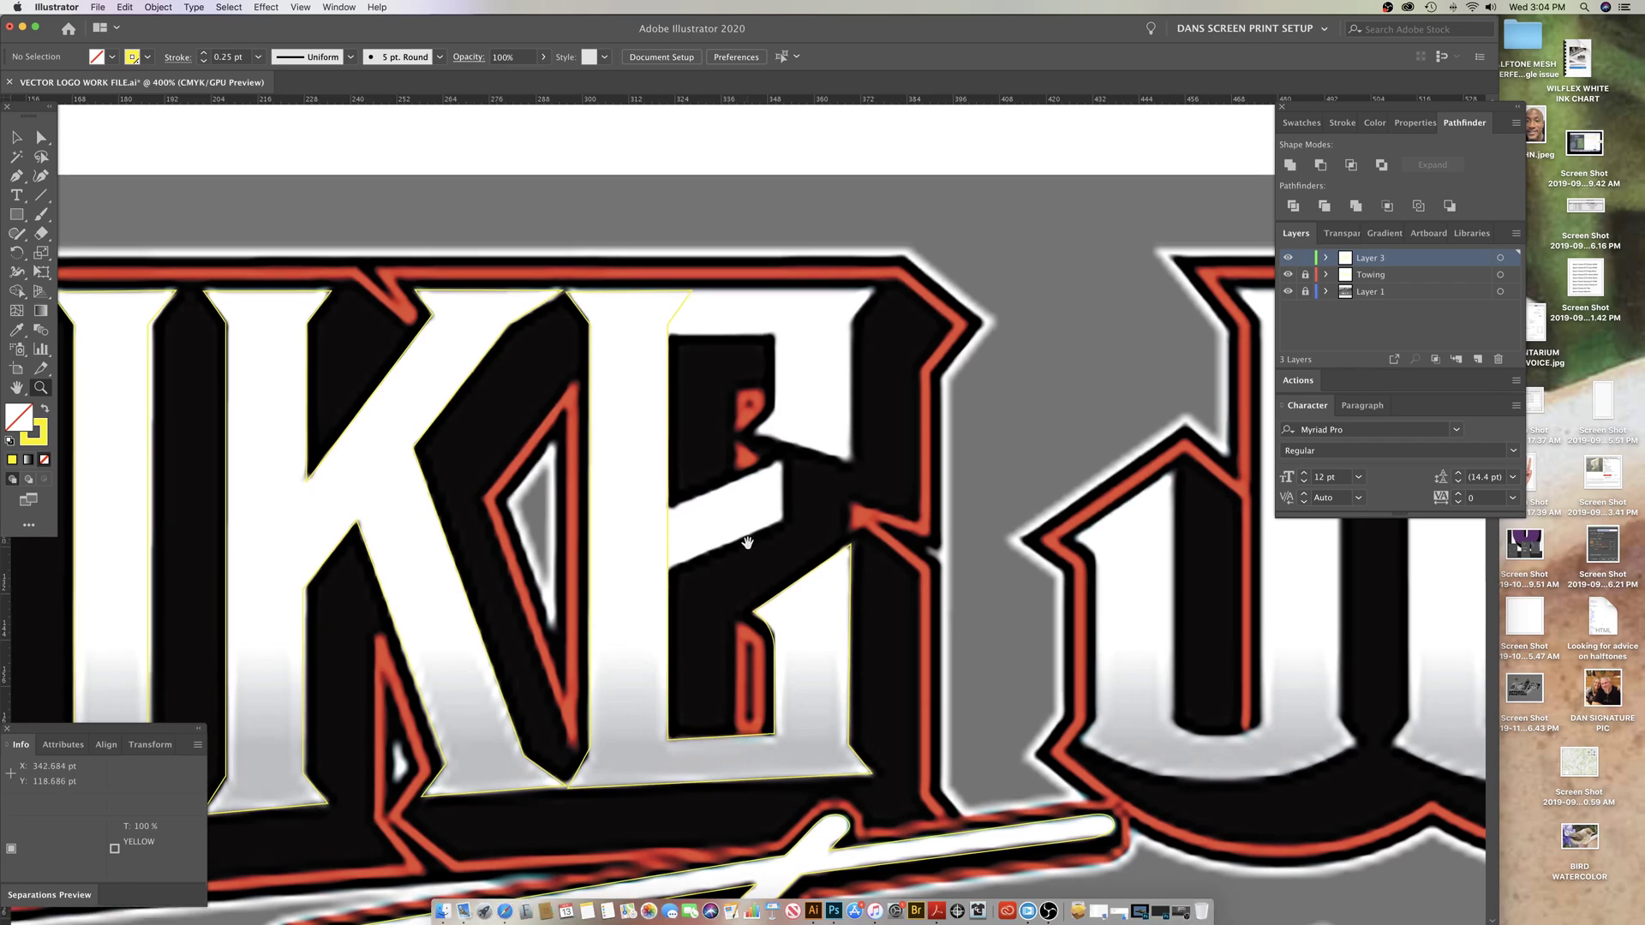
key("p")
left_click(674, 322)
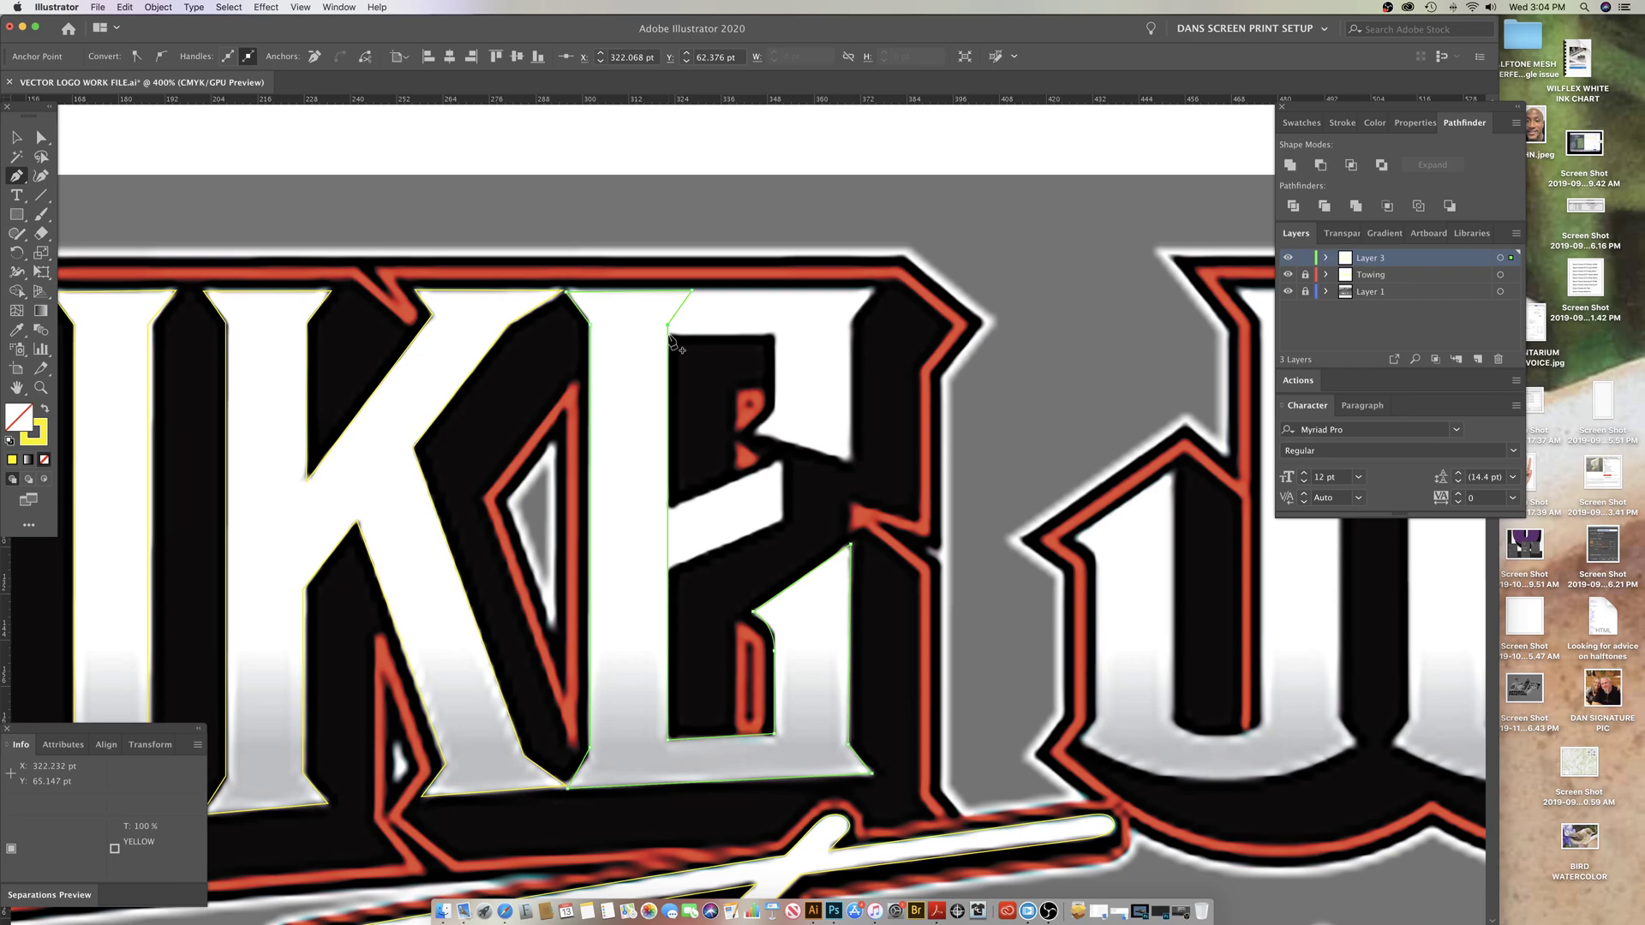
left_click(668, 326, "super")
left_click_drag(669, 325, 694, 316)
left_click(773, 326, "super")
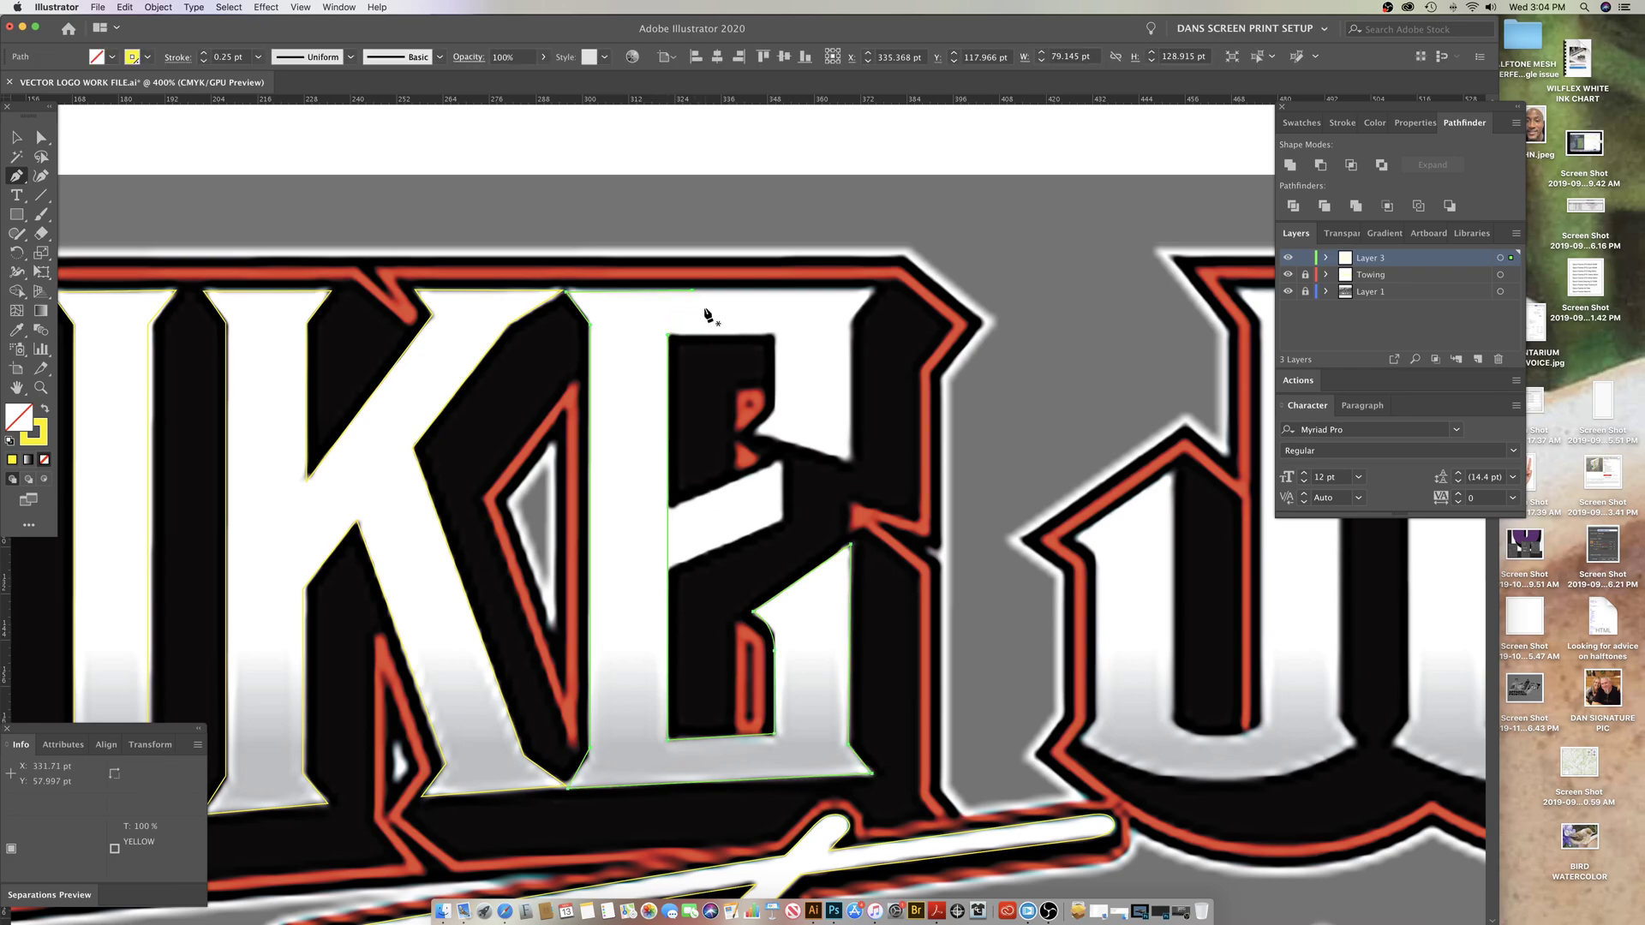
Step: Continue the E's path from its open top end to the outer tip and down the upper arm's outer edge
left_click(693, 294, "super")
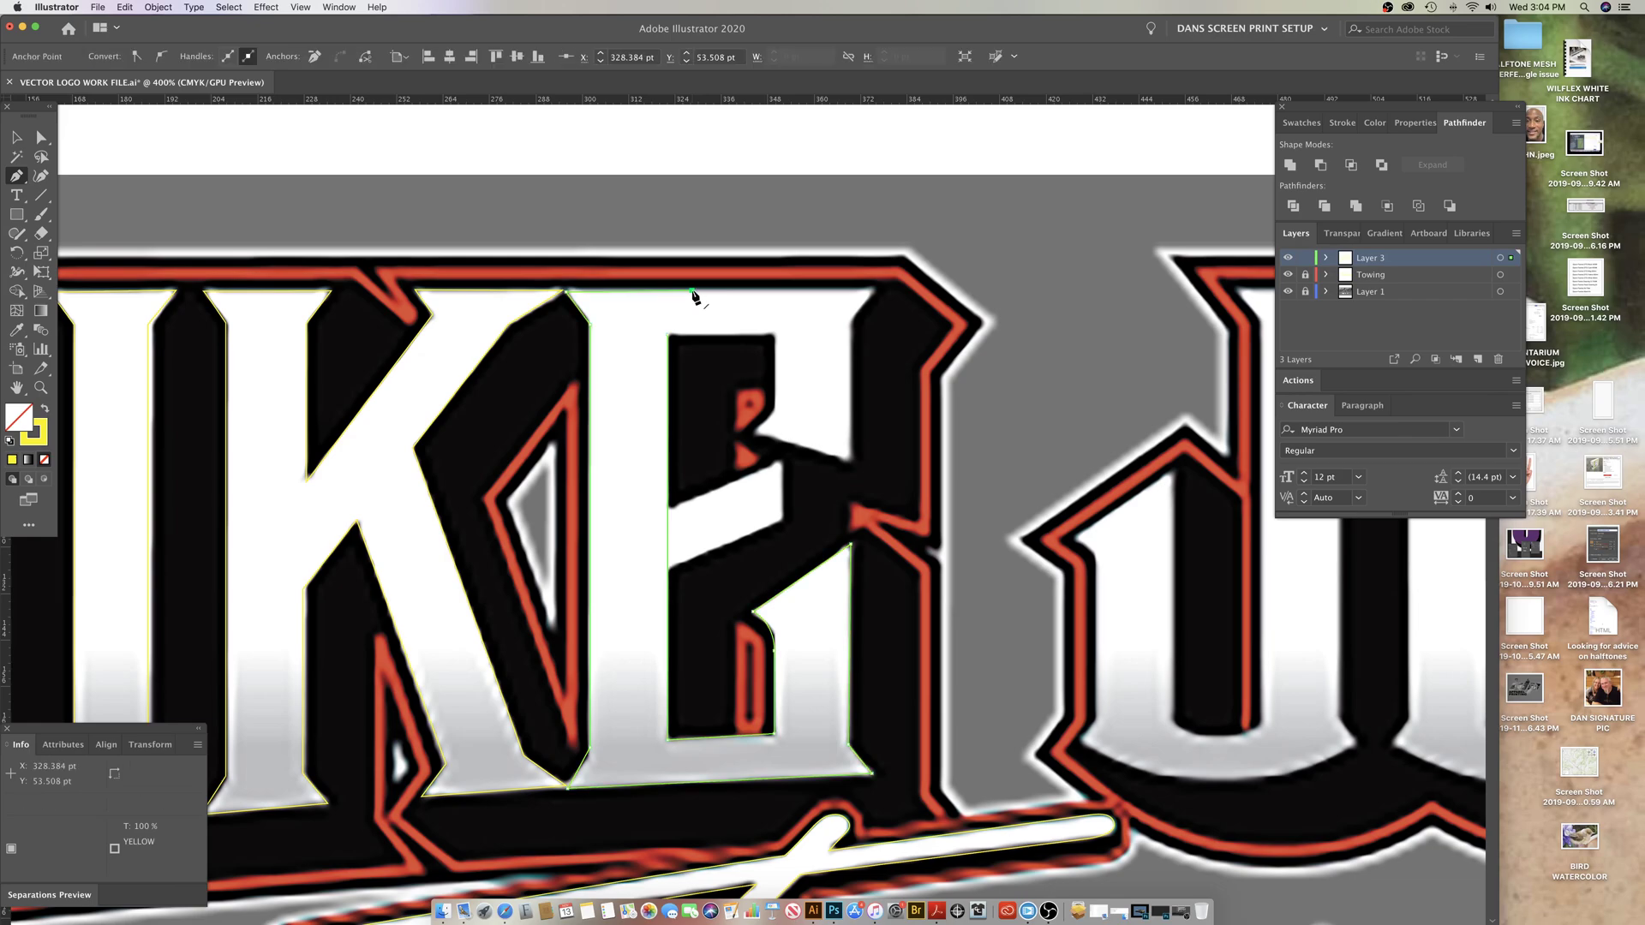
left_click_drag(694, 295, 869, 300)
key("super+z")
left_click_drag(691, 291, 851, 429)
left_click(850, 465)
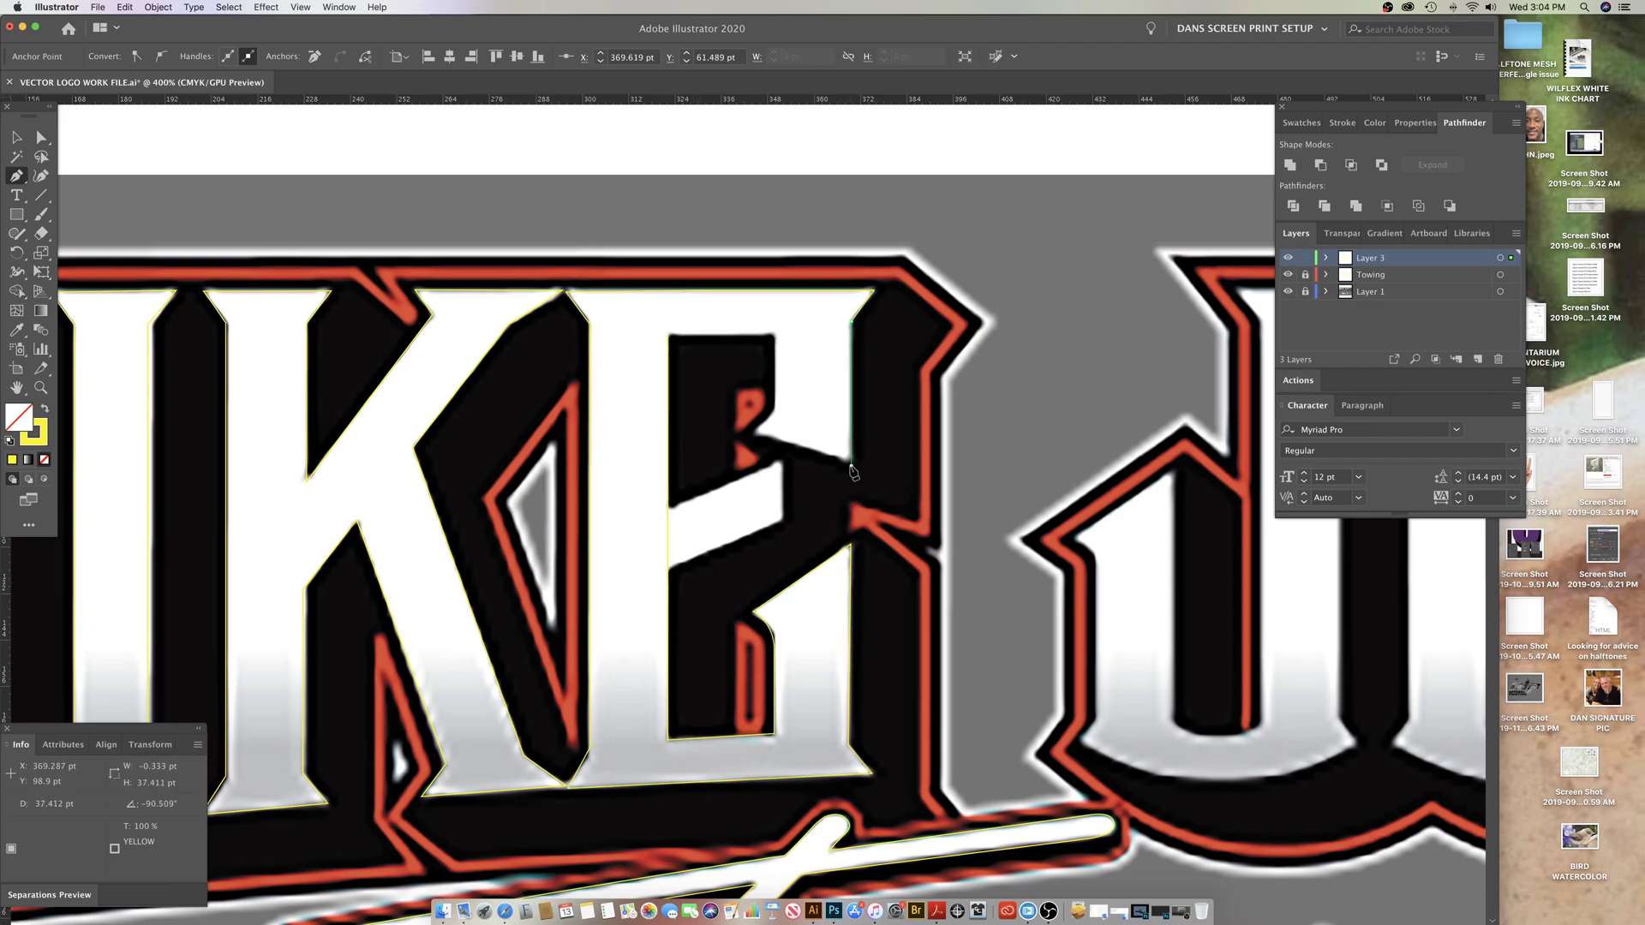
Step: Trace the E's upper arm along its slanted lower edge, curved notch and inner edge up to the counter's top corner
left_click(752, 433)
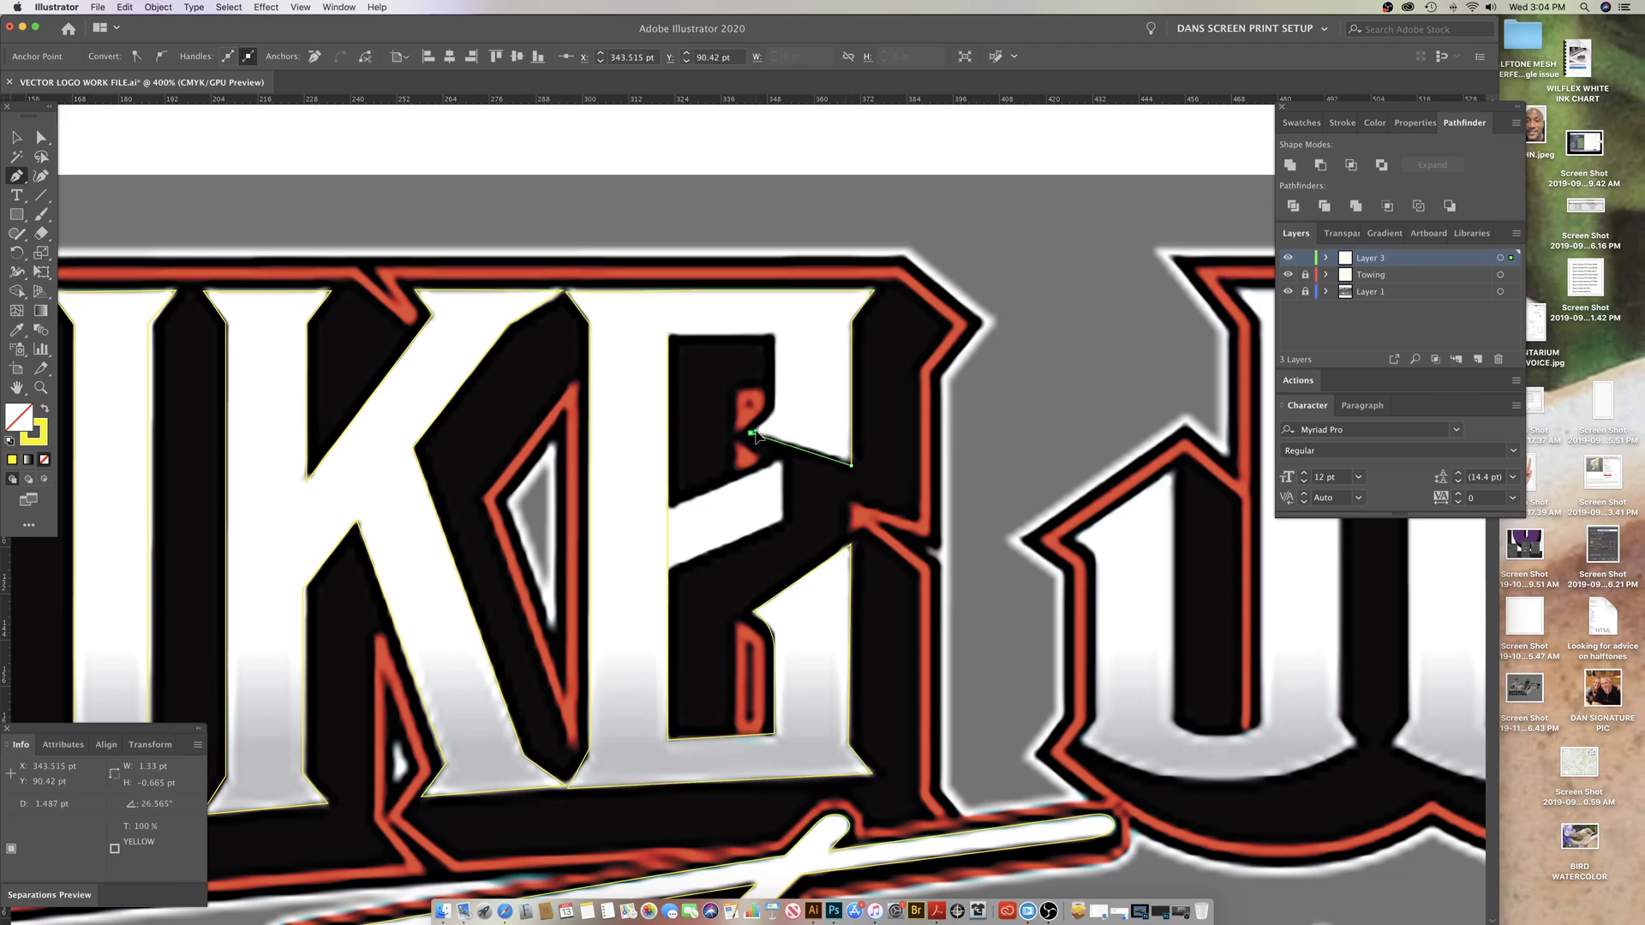
left_click_drag(775, 401, 776, 394)
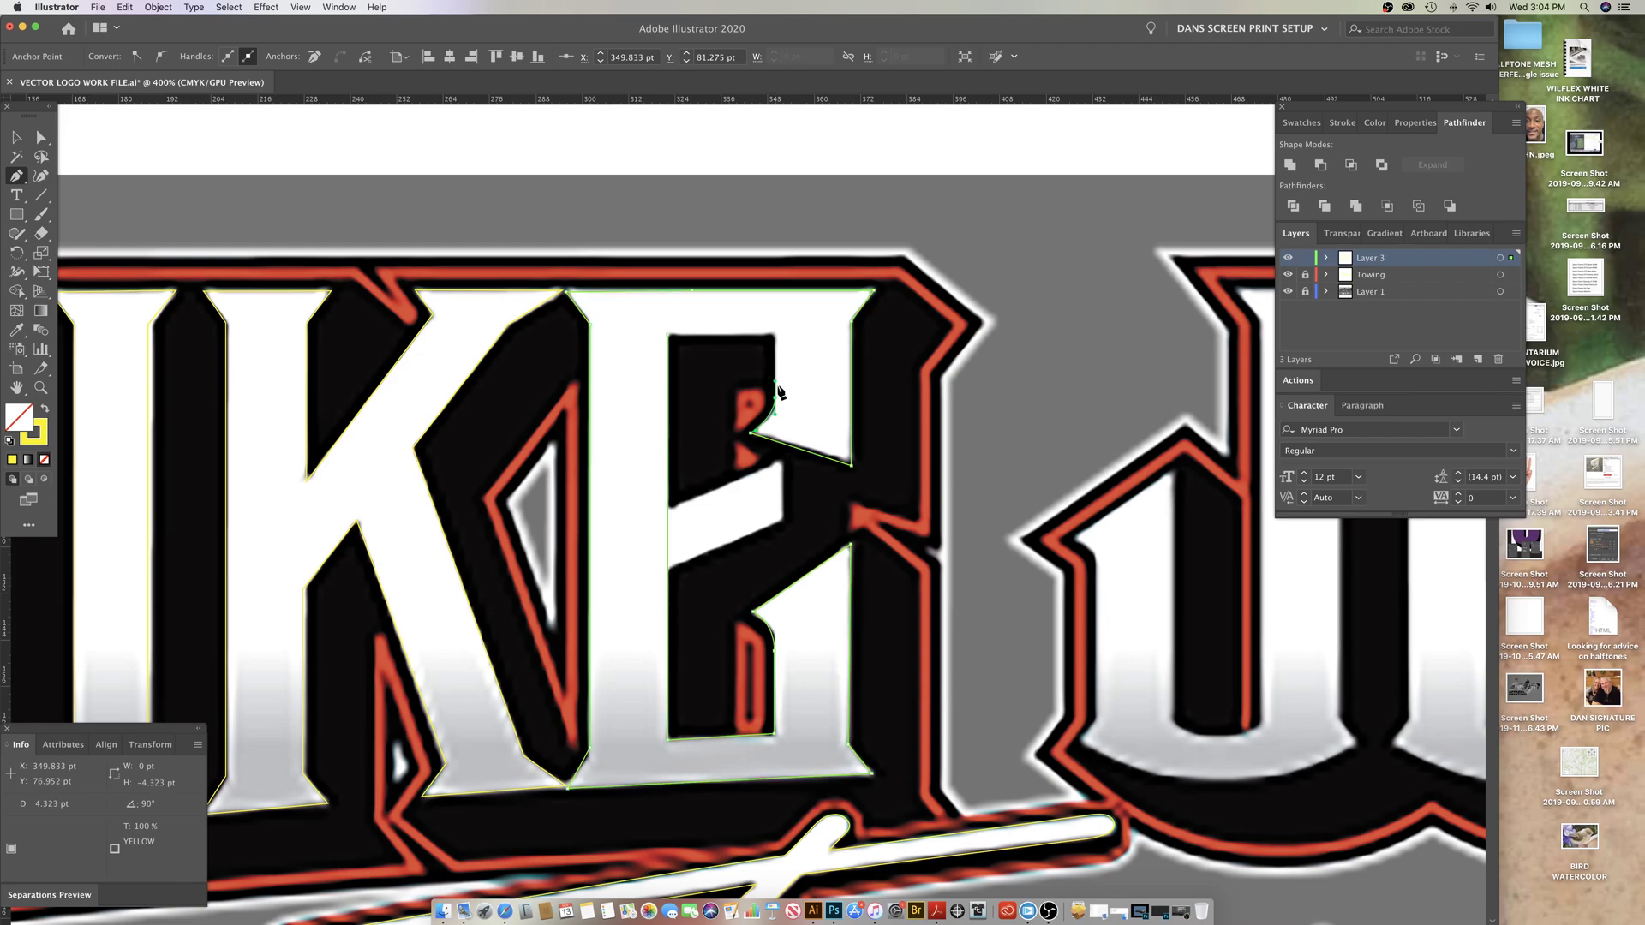
left_click(775, 387)
left_click(773, 335)
Step: Average the anchor points along the top edge of the E's upper counter, and deselect the path
left_click_drag(656, 328, 804, 348)
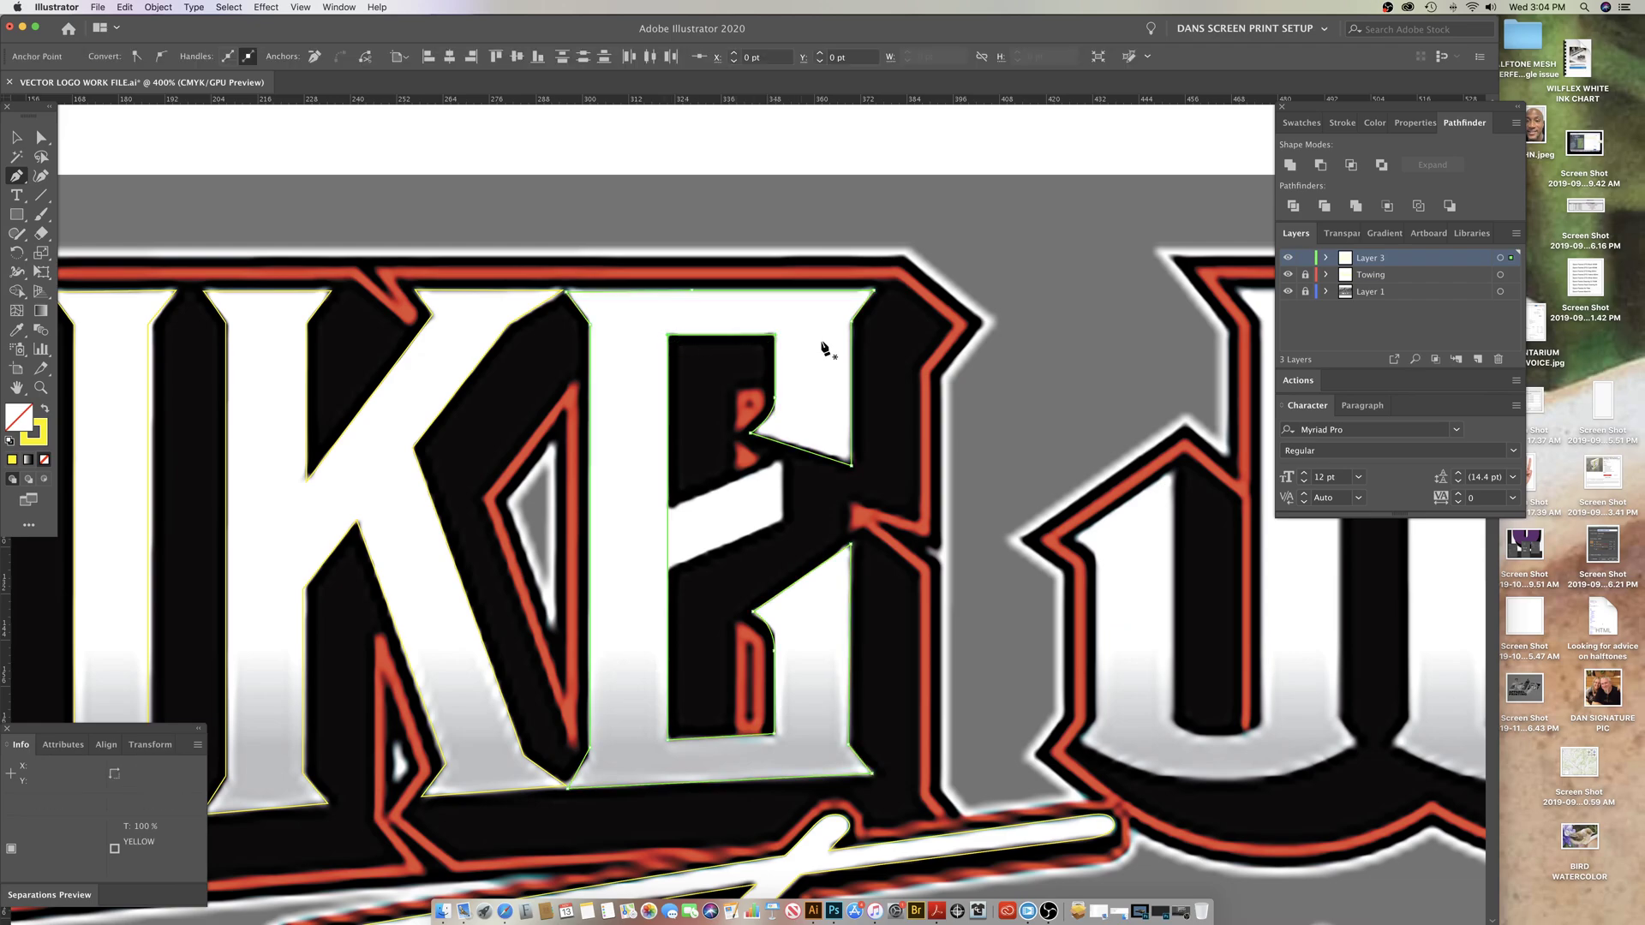
key("alt+super+j")
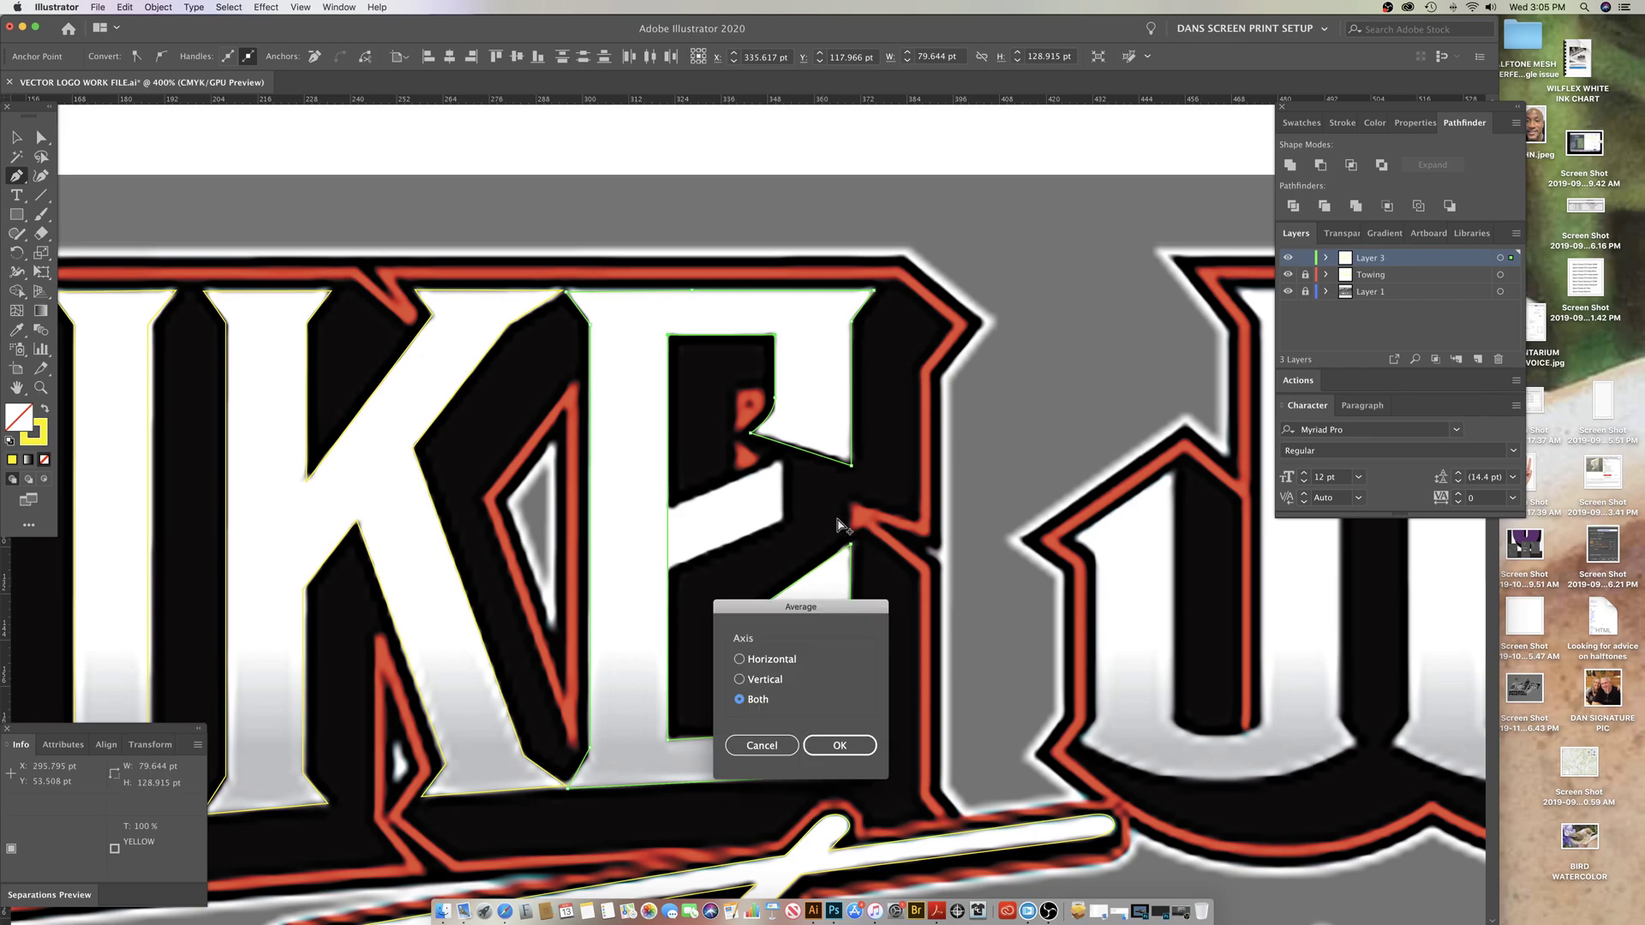
left_click(837, 746)
key("shift+super+a")
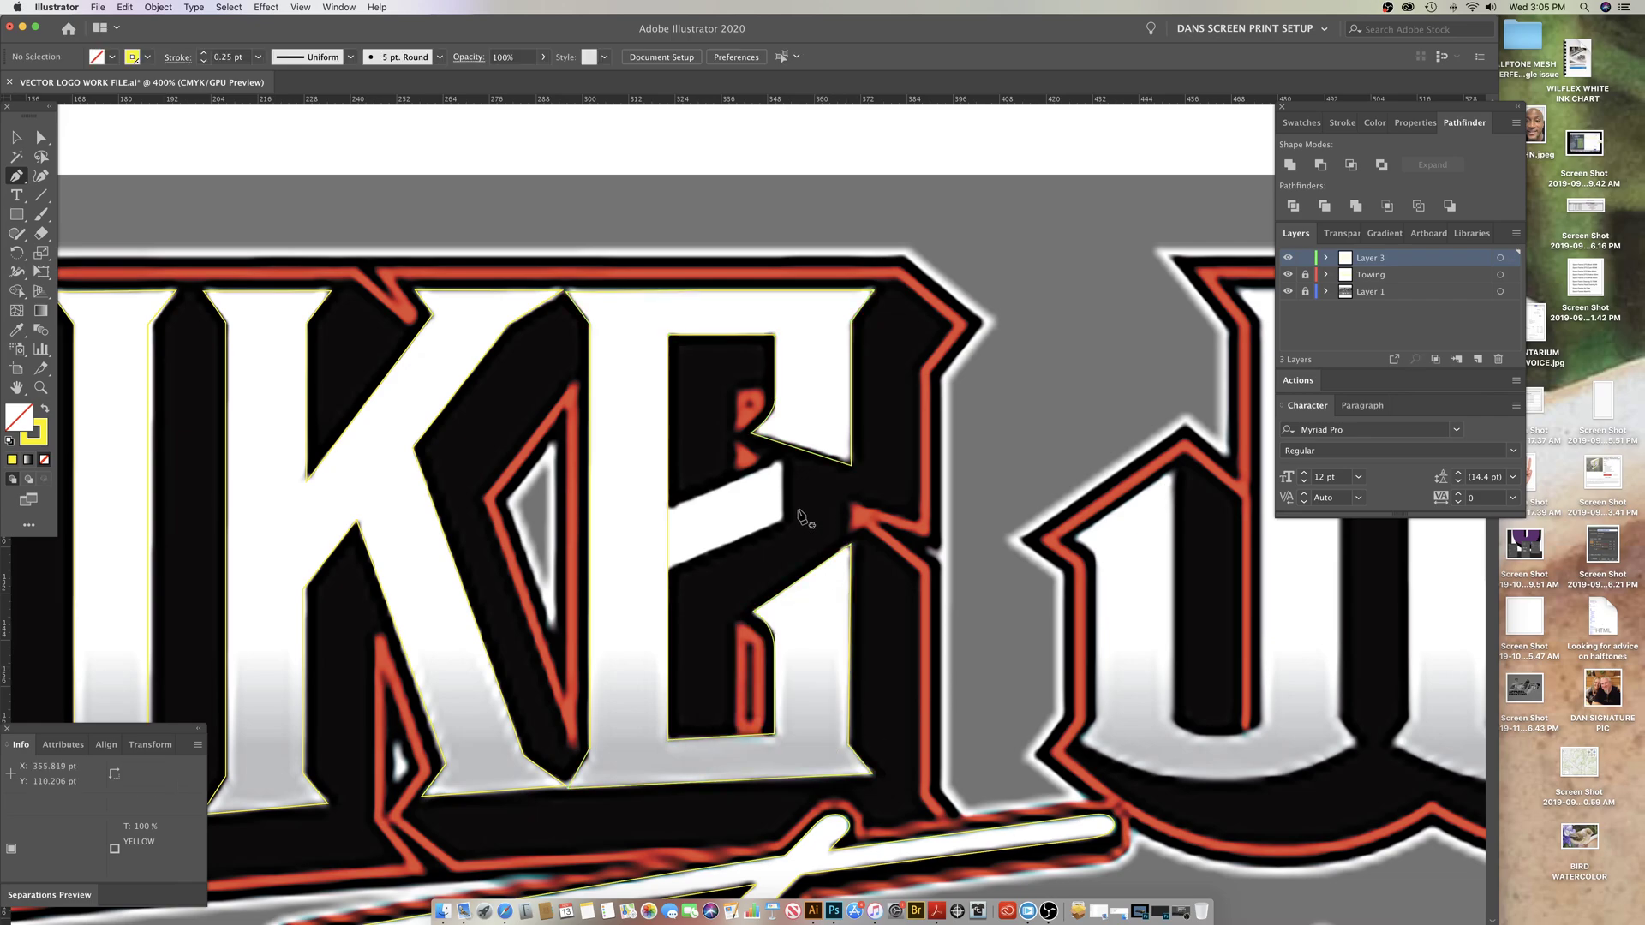
Step: Delete the segment of the E's inner stem edge that crosses the root of the middle arm
left_click(668, 517, "super")
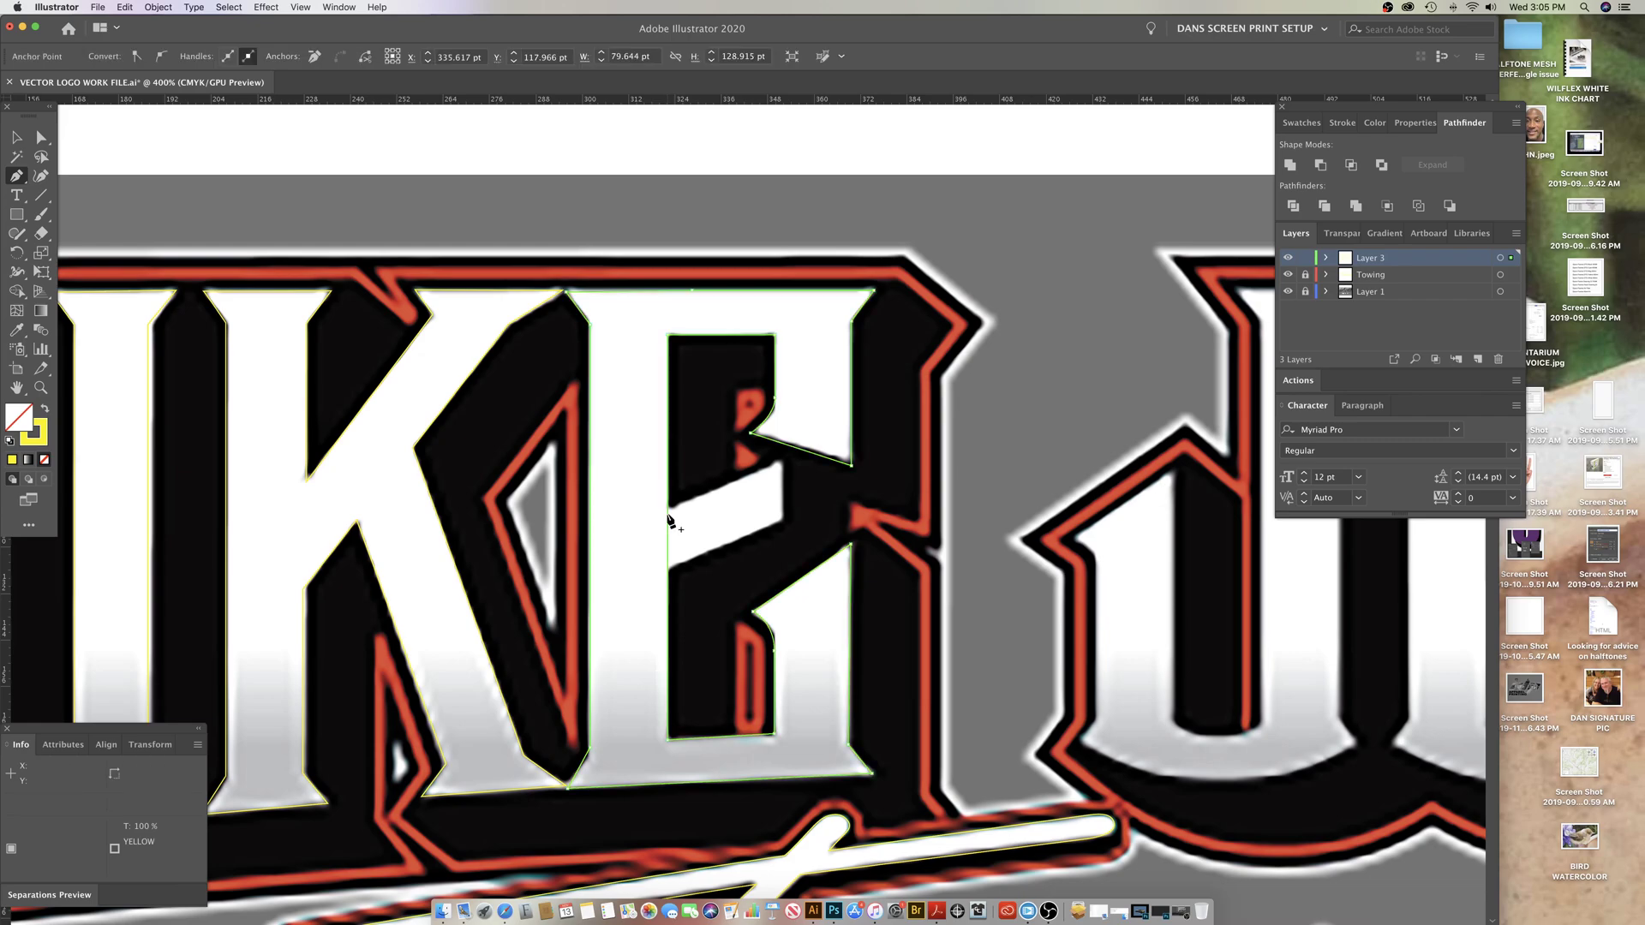
left_click(668, 510, "super")
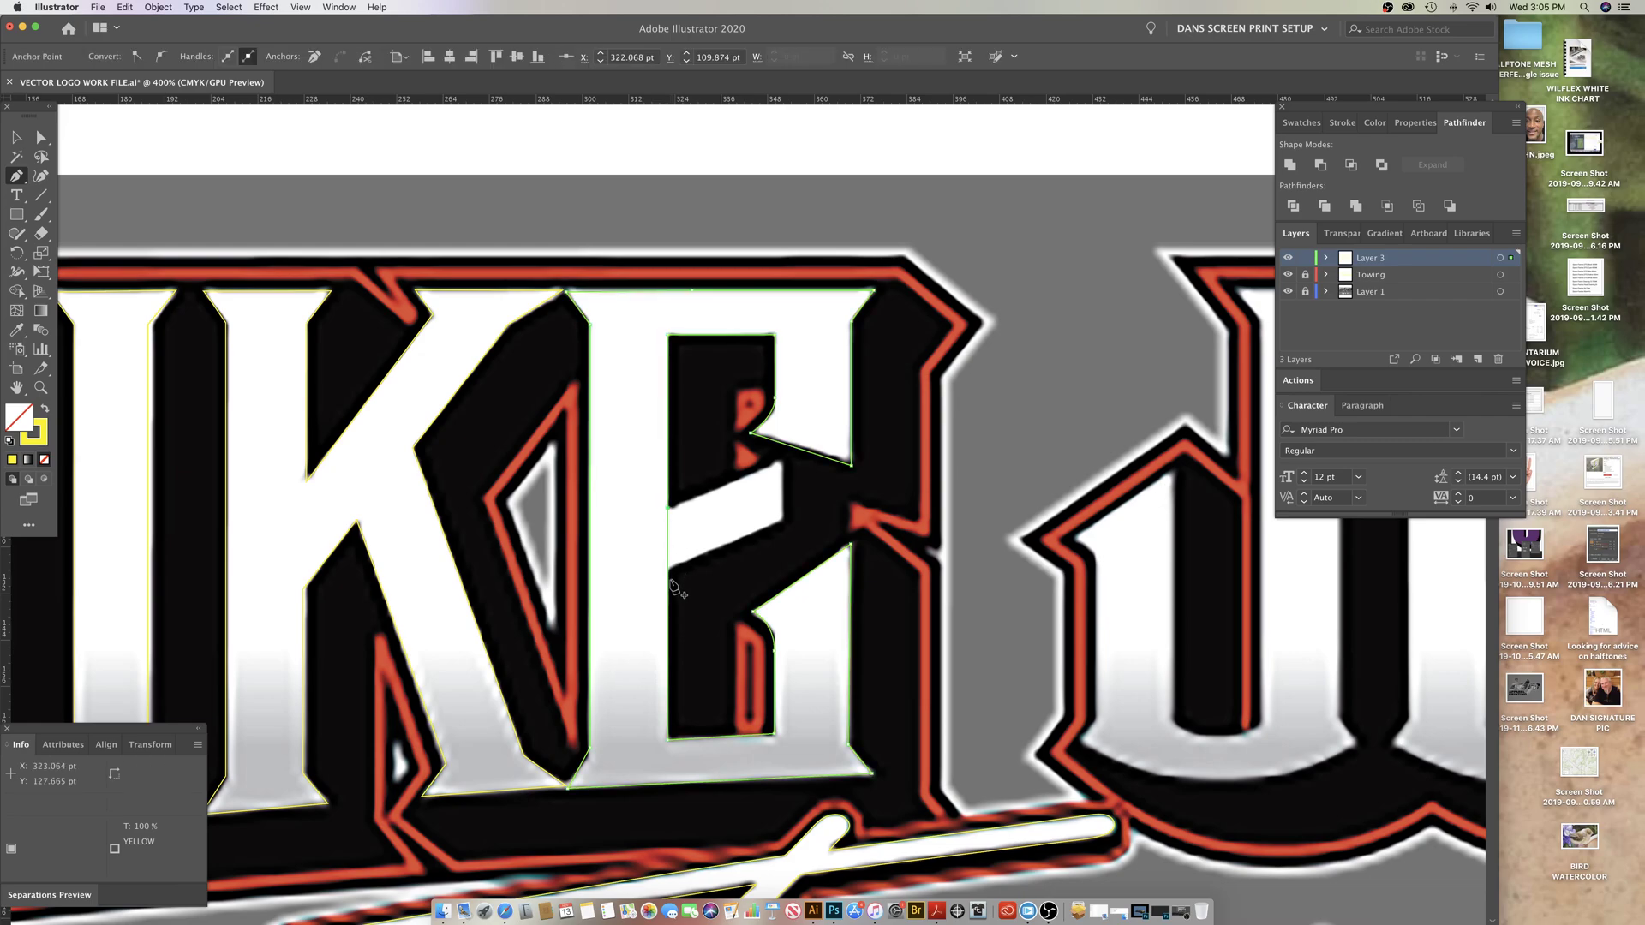
left_click(668, 538, "super")
left_click(735, 558, "super")
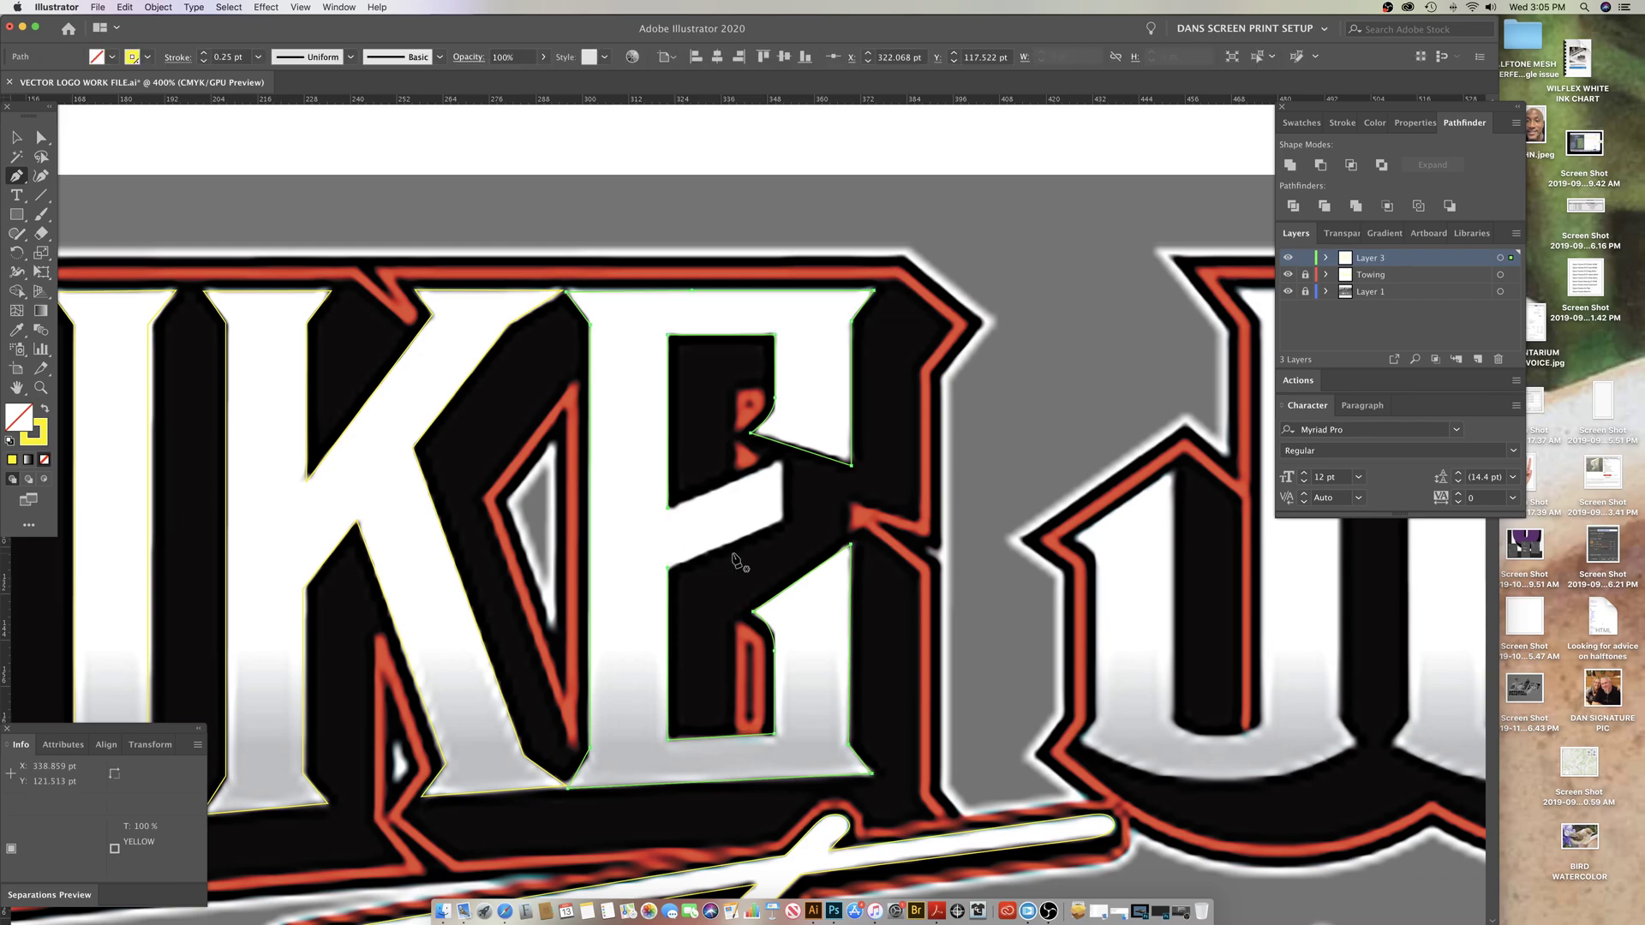
Step: Trace the E's middle arm with its small rounded upper corner, close the path at the stem, and deselect it
left_click(669, 509)
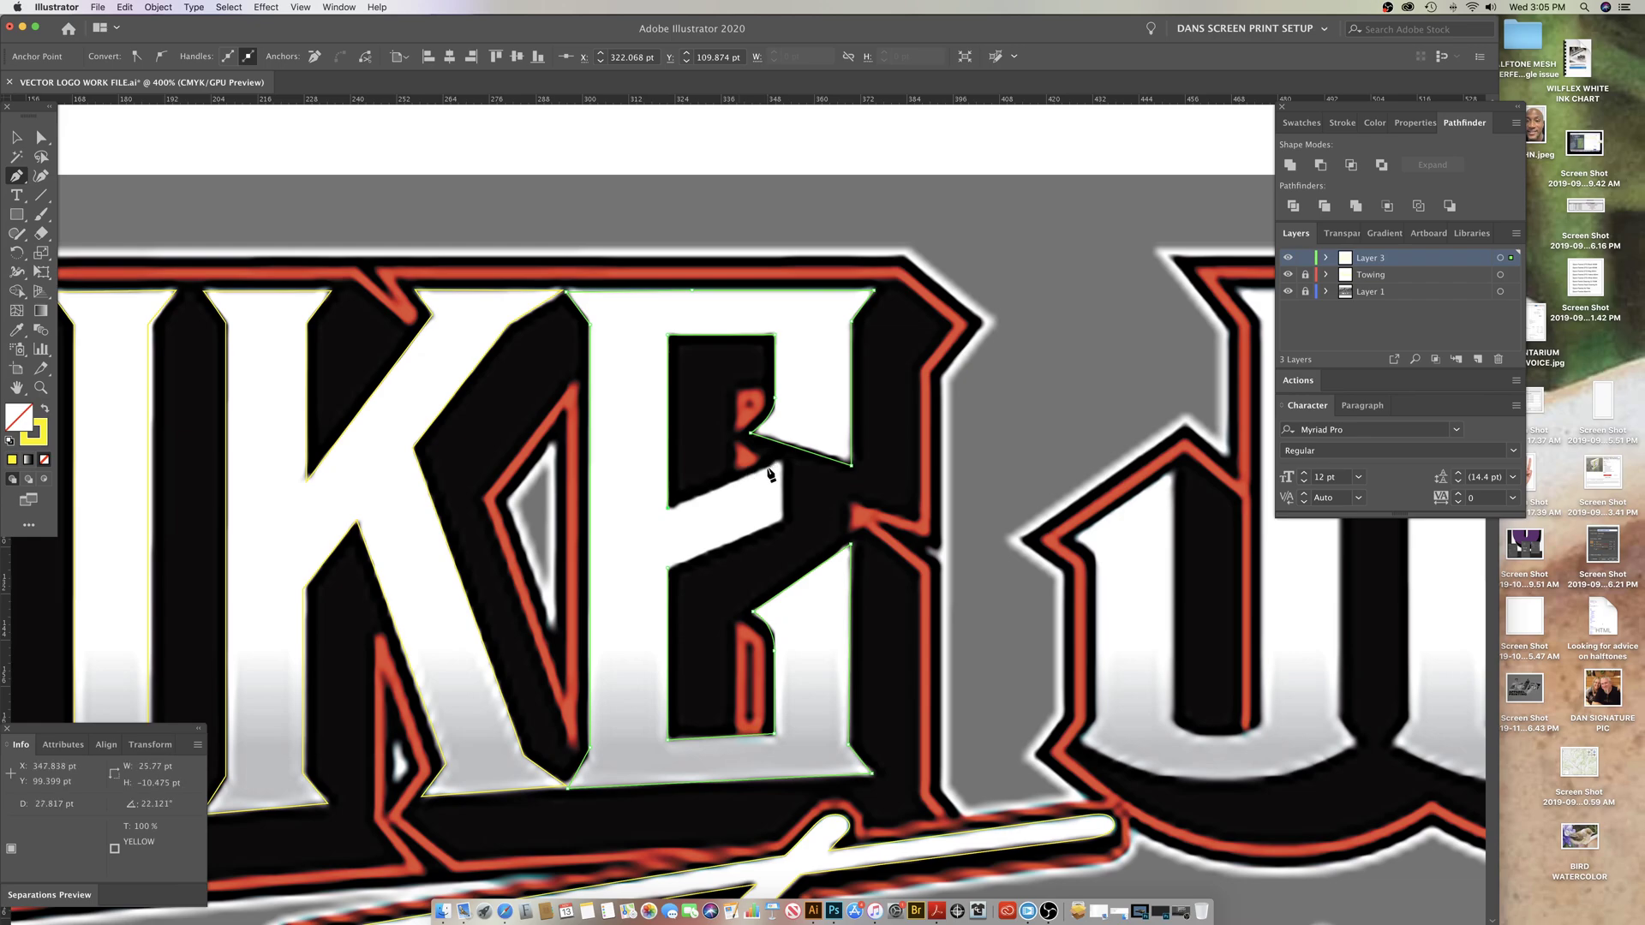
left_click(769, 469)
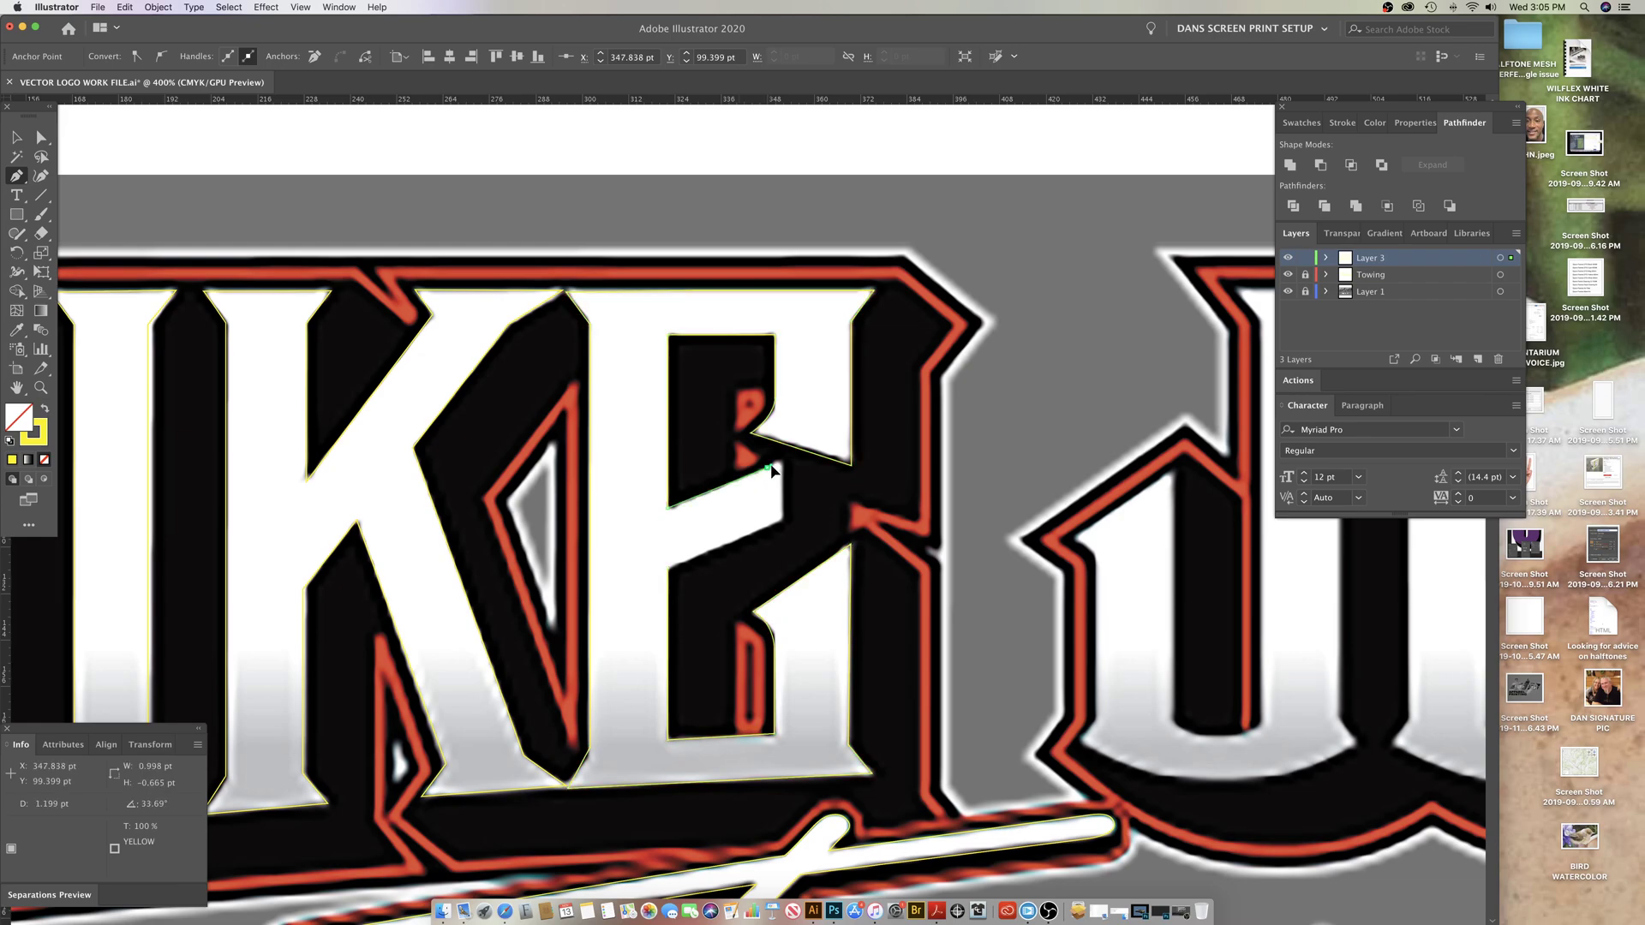
scroll(773, 471, "up", 1)
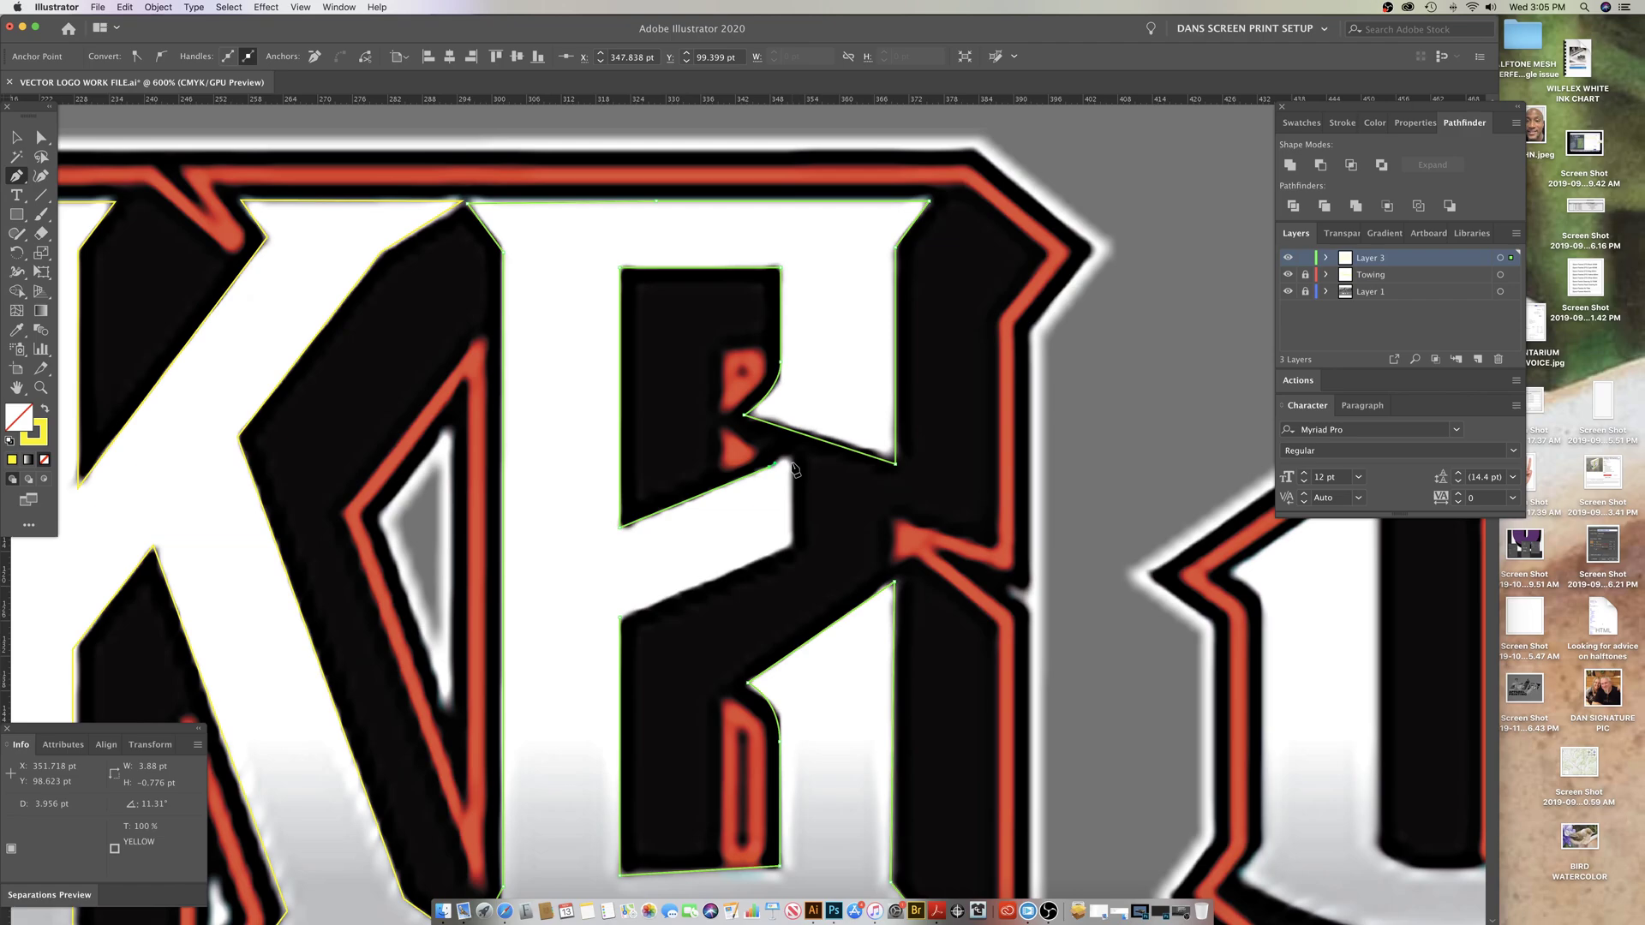
left_click(791, 464)
left_click(793, 469)
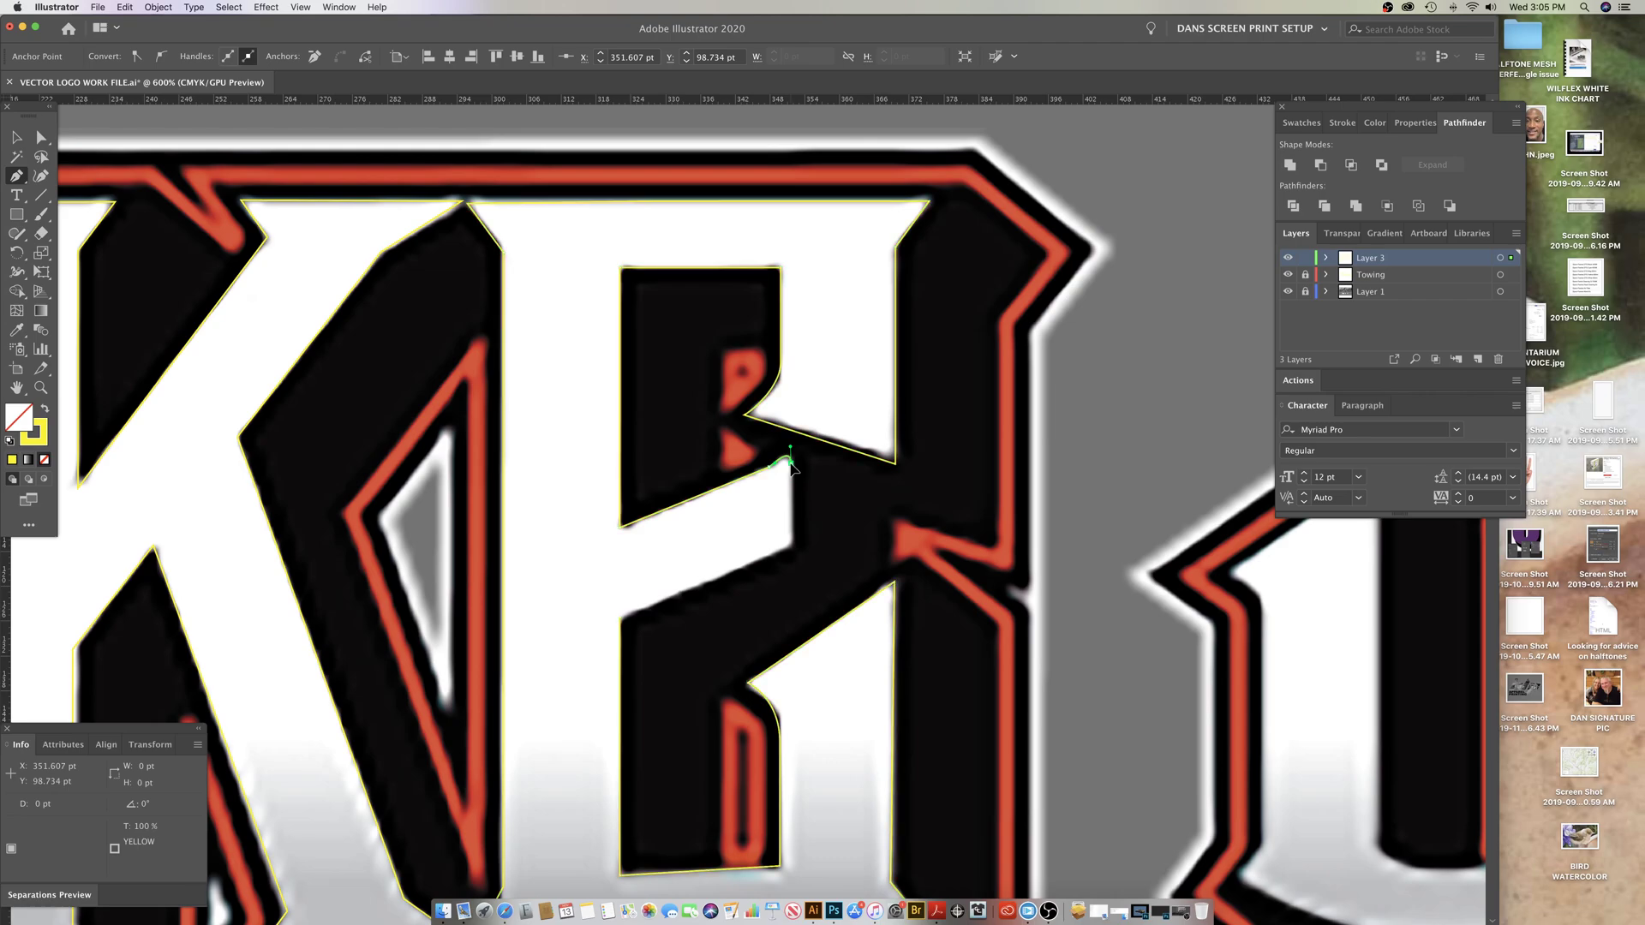
left_click(790, 546)
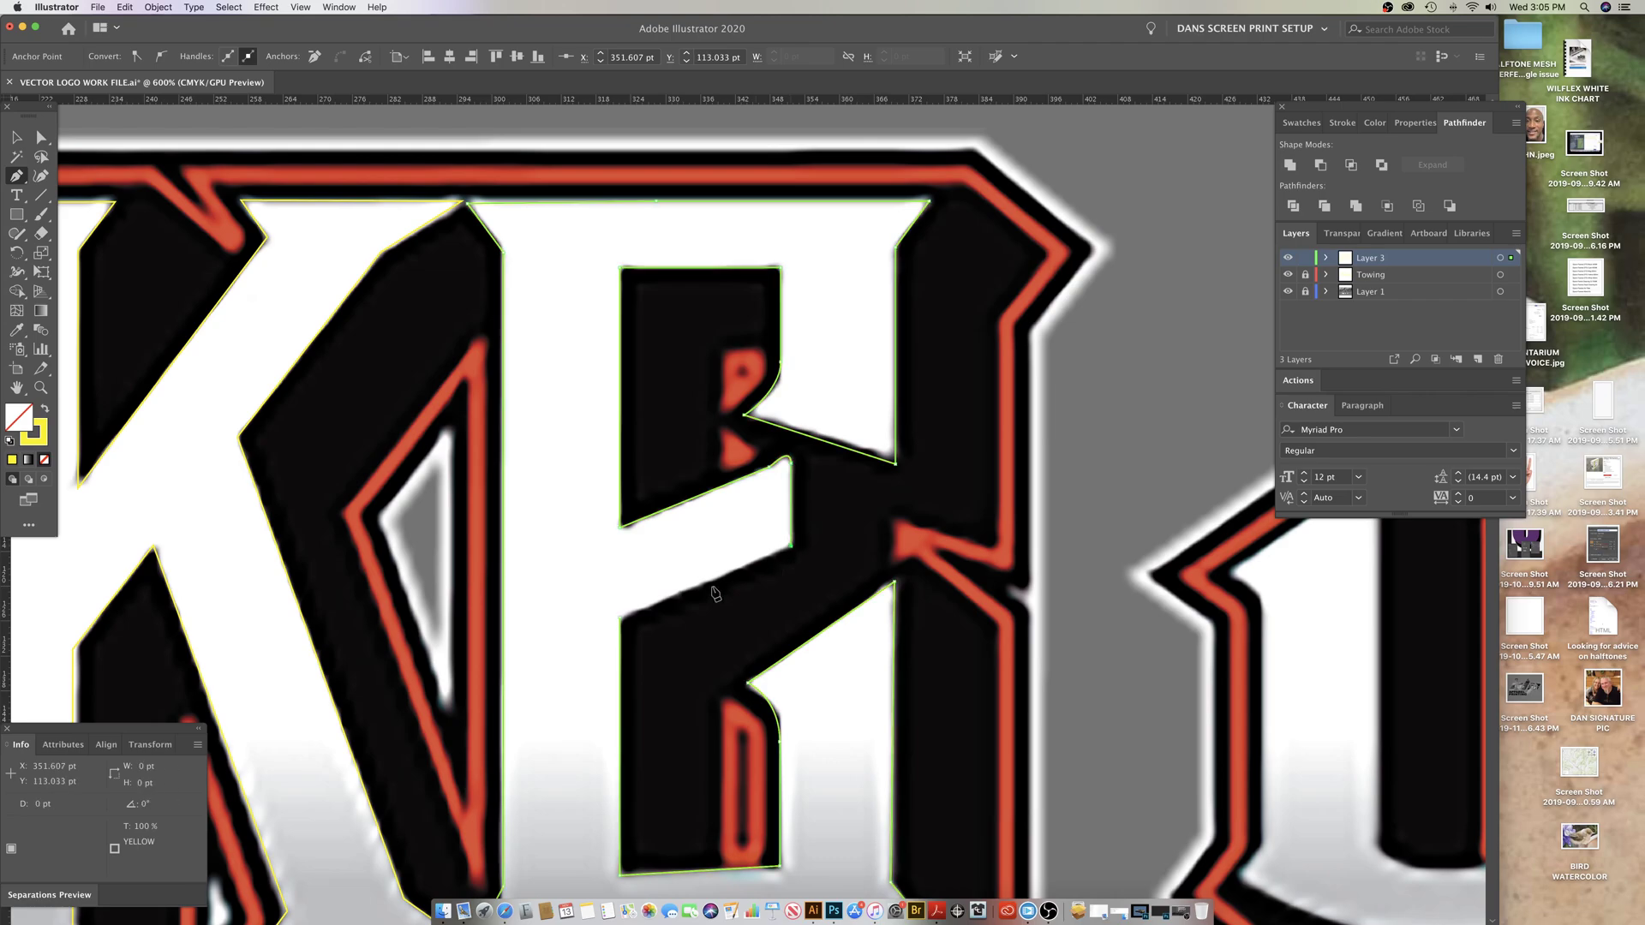
left_click(620, 617)
key("super+shift+a")
Step: Select all the traced MIKE letters and fill them with the YELLOW swatch
key("z")
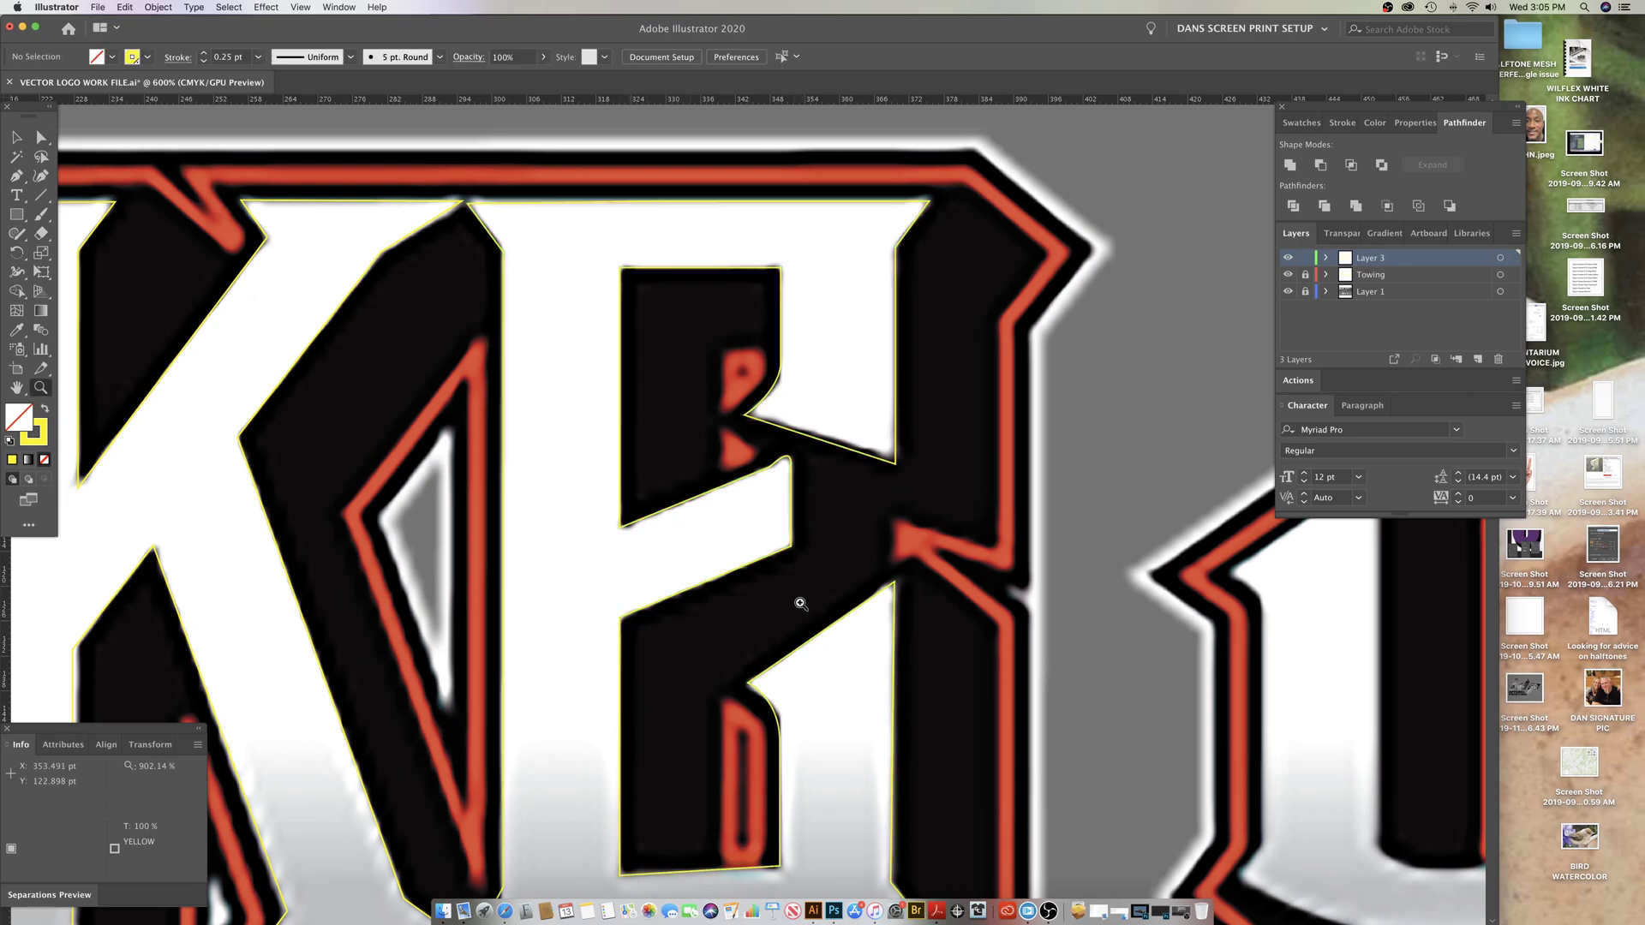
left_click(797, 600, "alt")
left_click(797, 601, "alt")
left_click(798, 600, "alt")
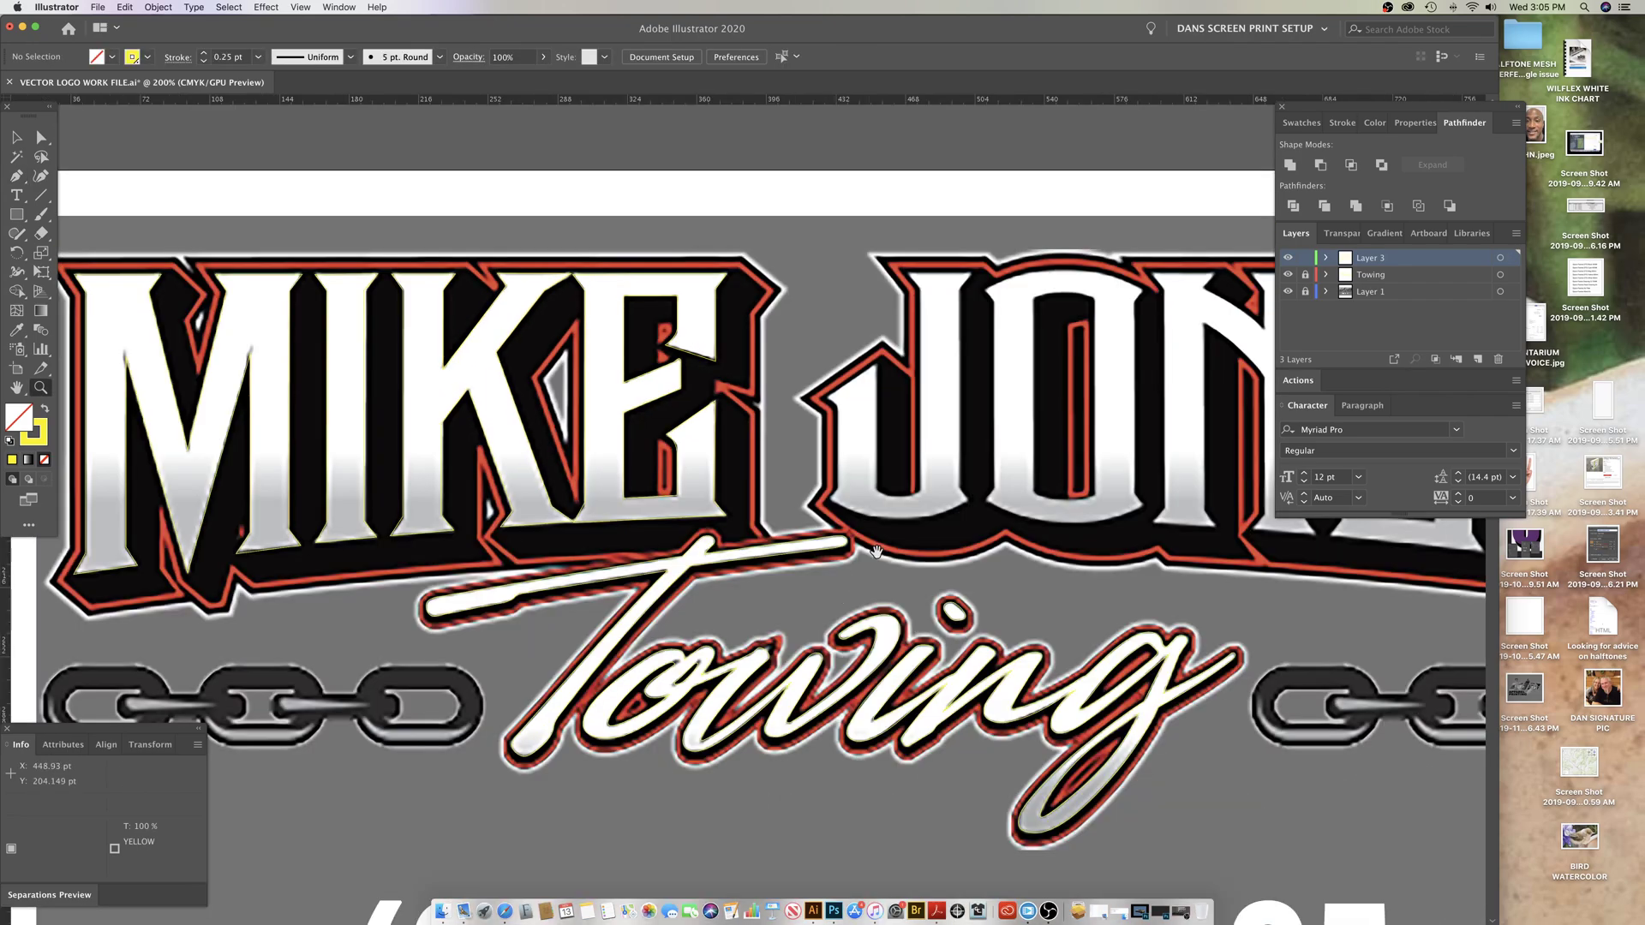
scroll(796, 625, "up", 3)
scroll(796, 640, "left", 5)
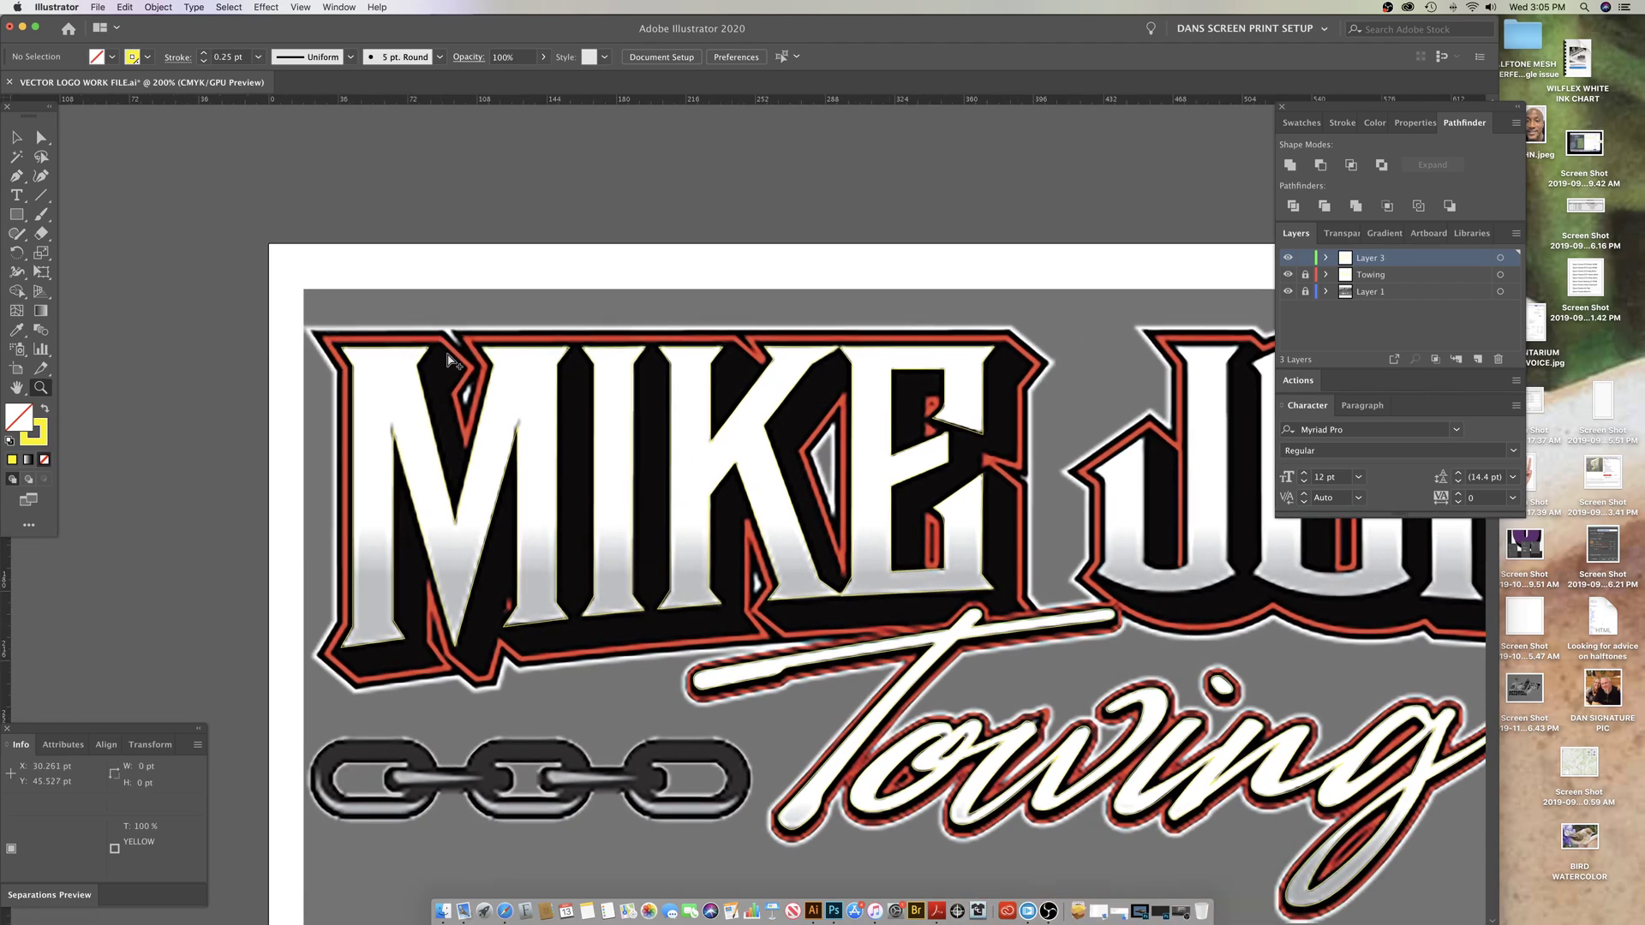
left_click(829, 464, "super")
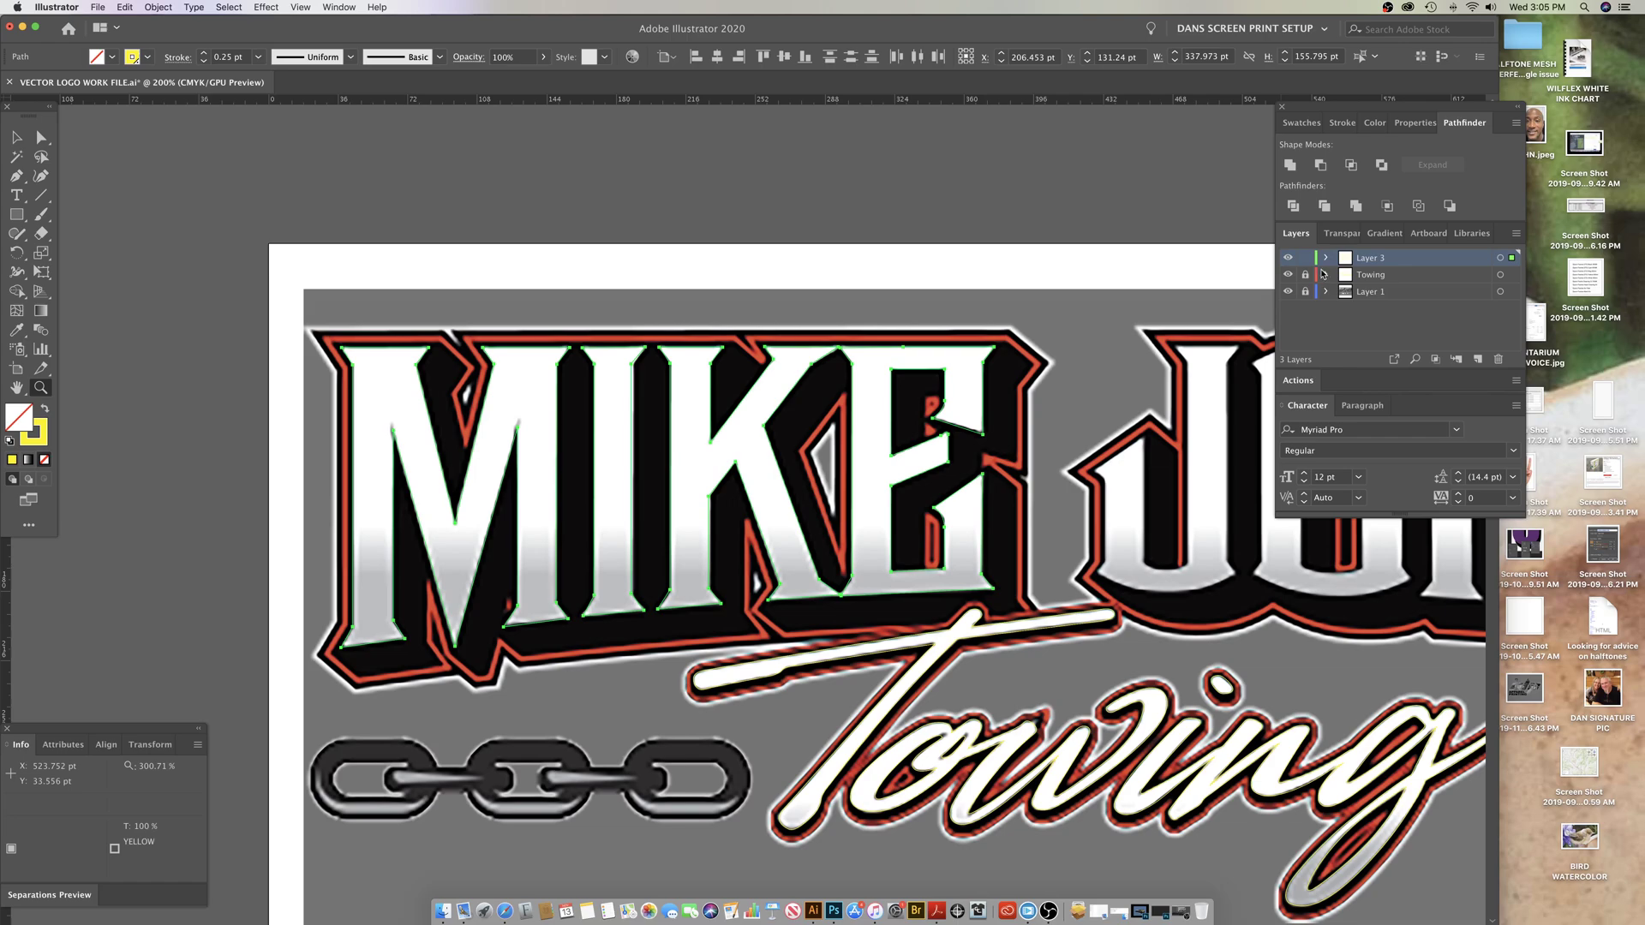
left_click(1301, 123)
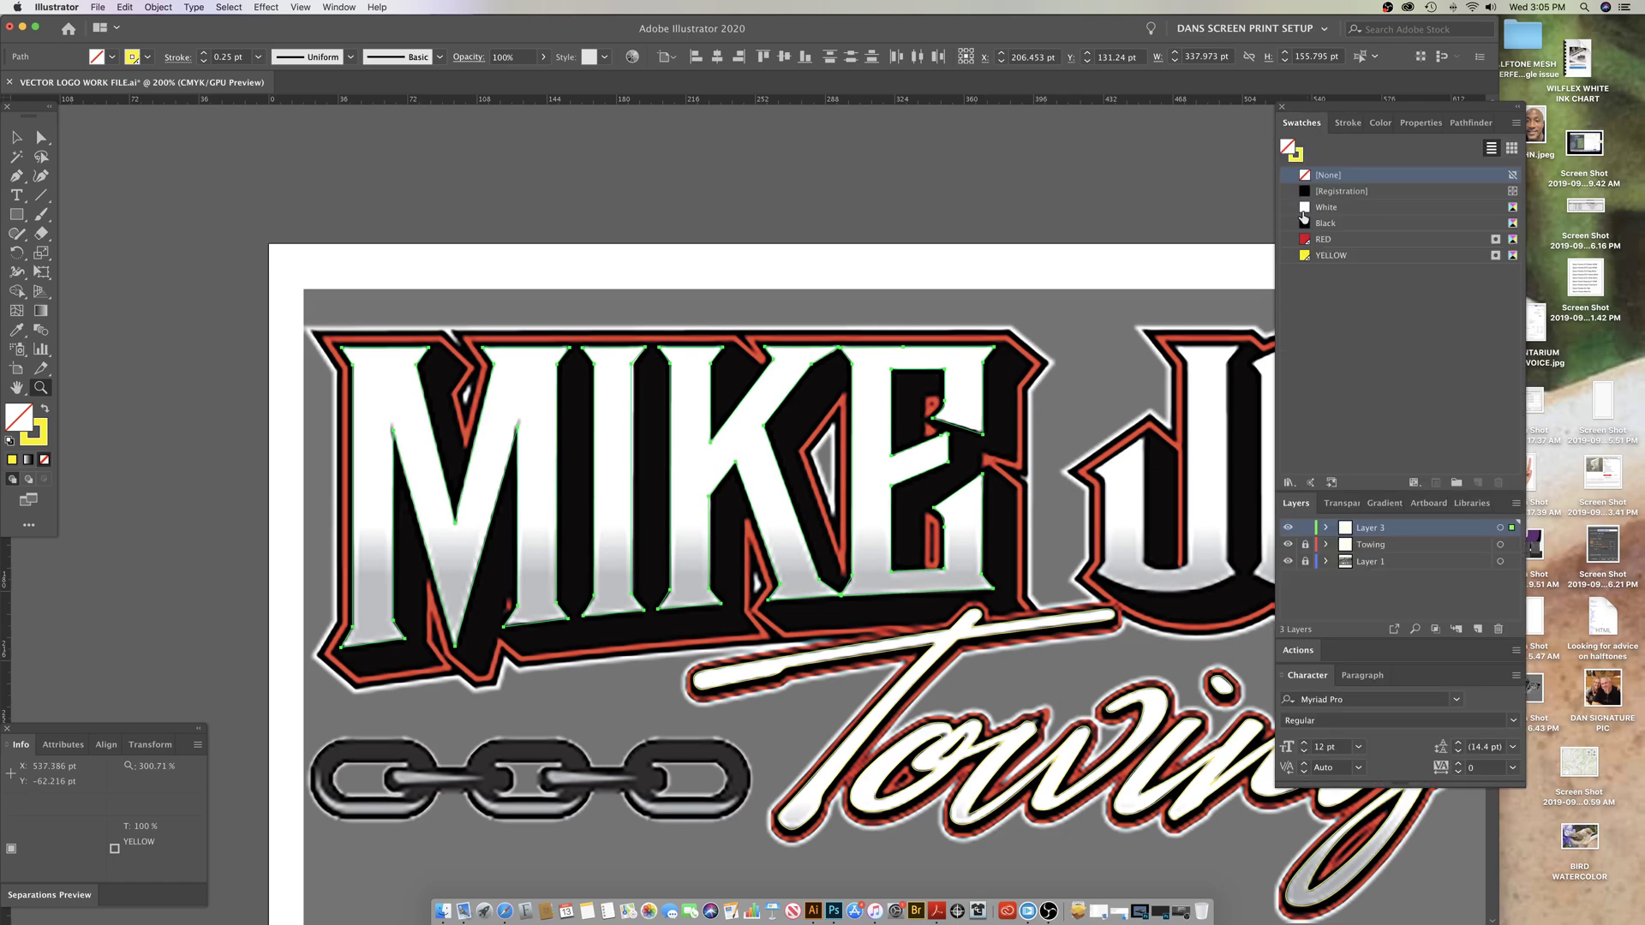
left_click(32, 433)
left_click(20, 418)
left_click(31, 432)
key("x")
key("x")
key("x")
left_click(1304, 257)
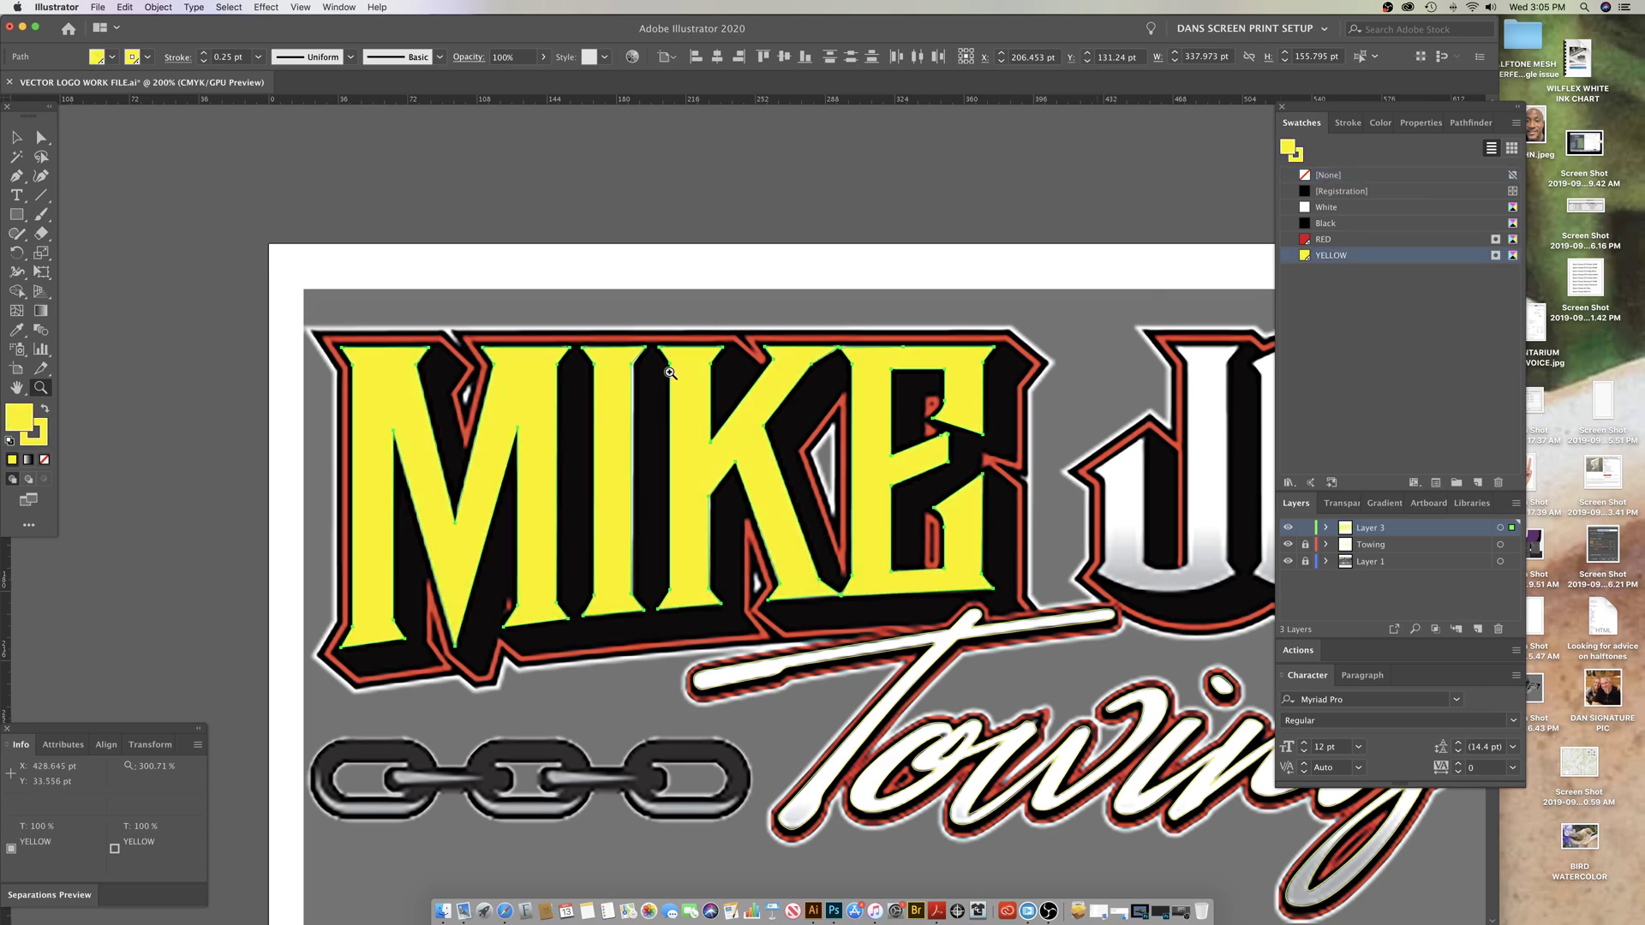
Step: Remove the stroke from the MIKE letters and deselect them
key("x")
left_click(45, 462)
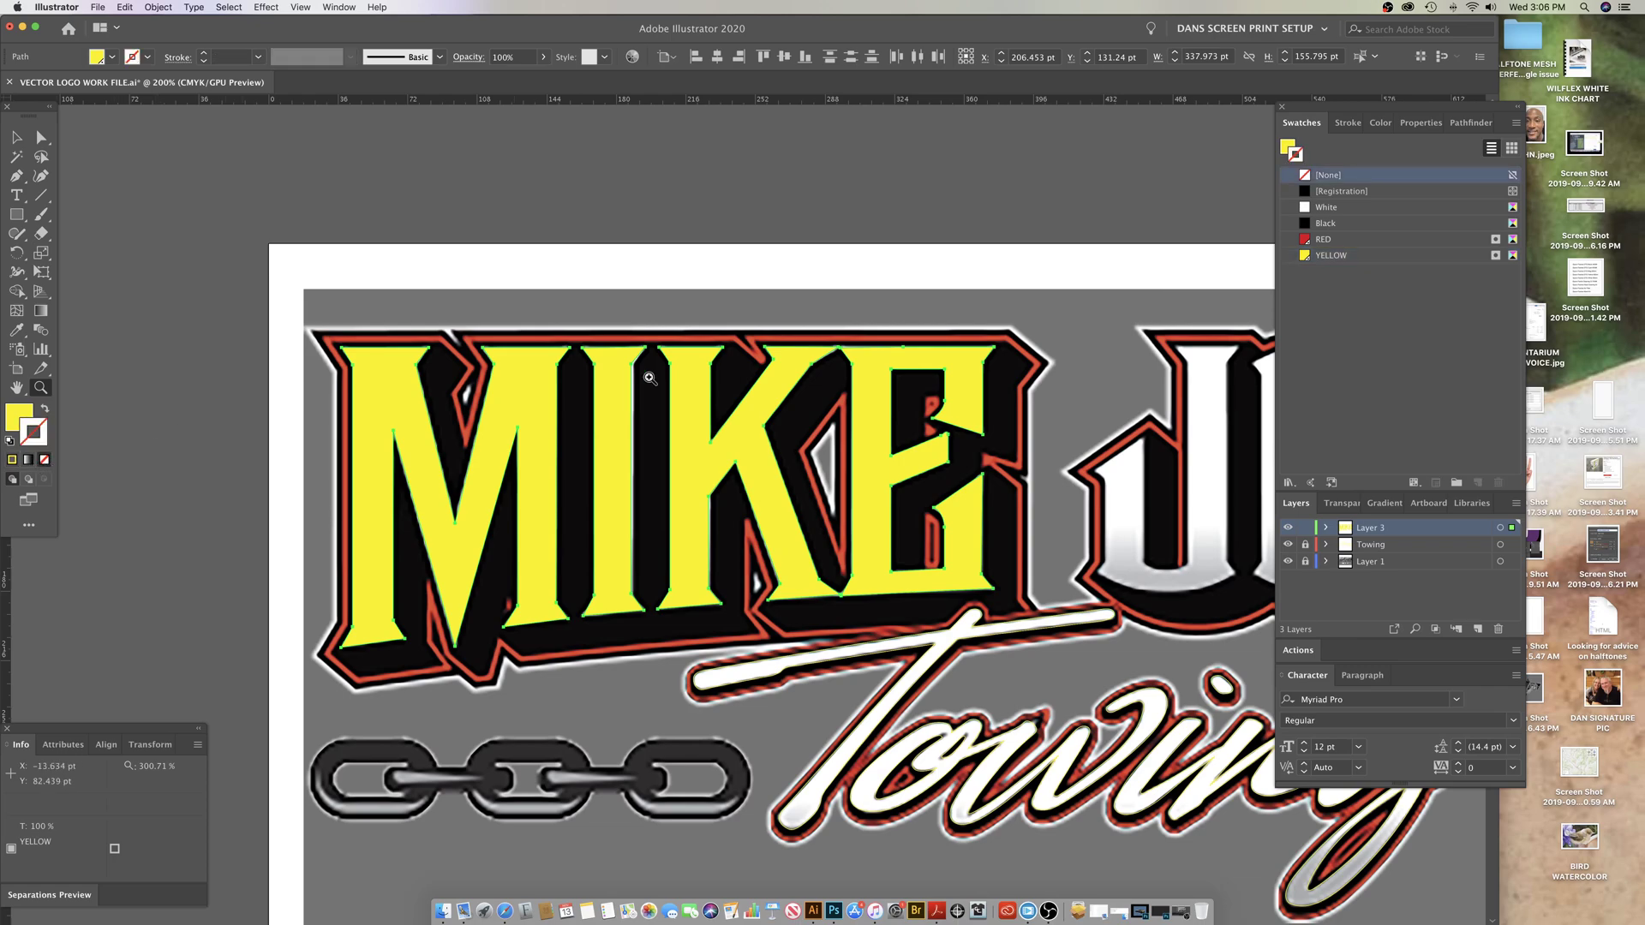
key("super+shift+a")
left_click_drag(1108, 437, 1182, 445)
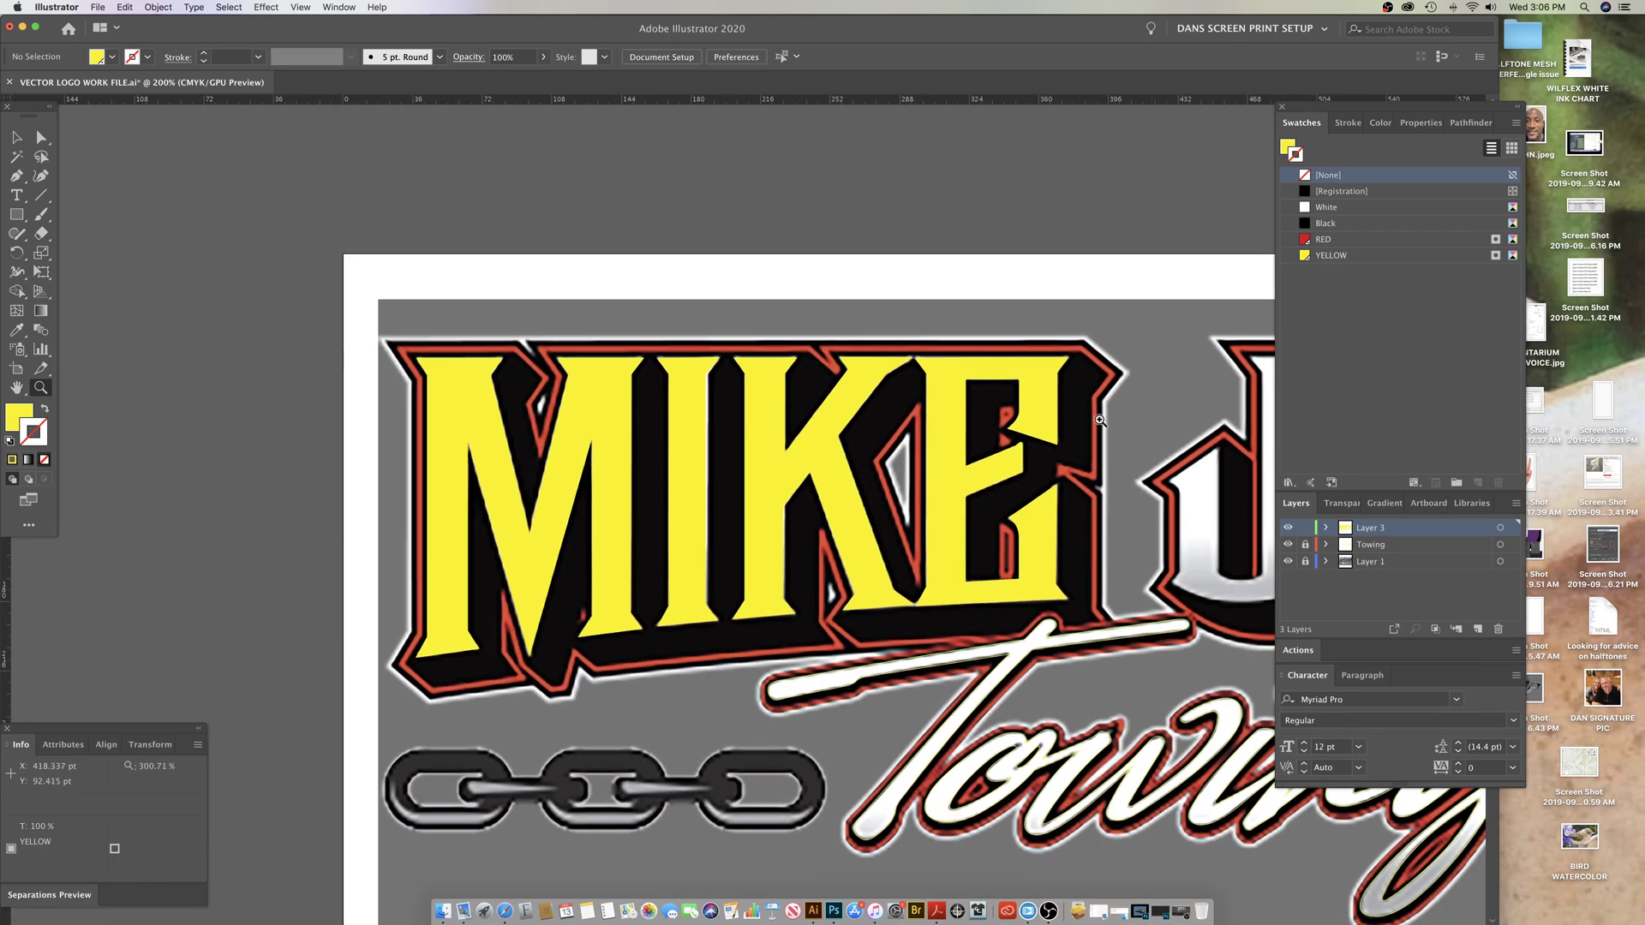
Step: Select all the yellow MIKE letters and apply the RED swatch to their stroke
left_click(17, 137)
left_click(1052, 533)
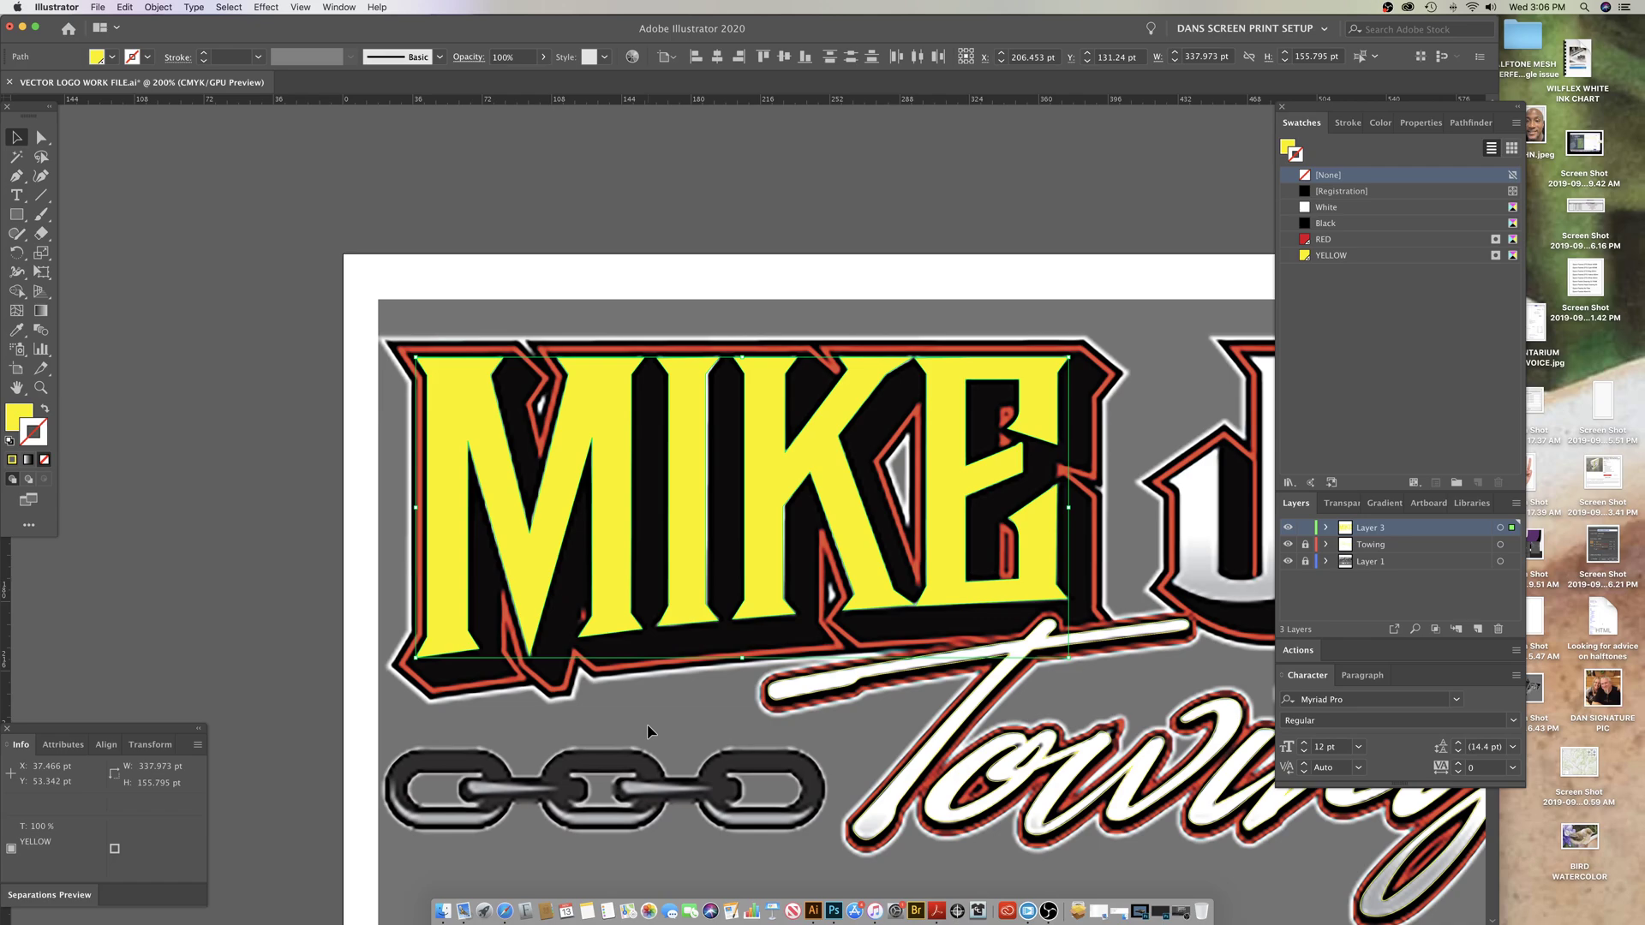
scroll(1011, 554, "left", 1)
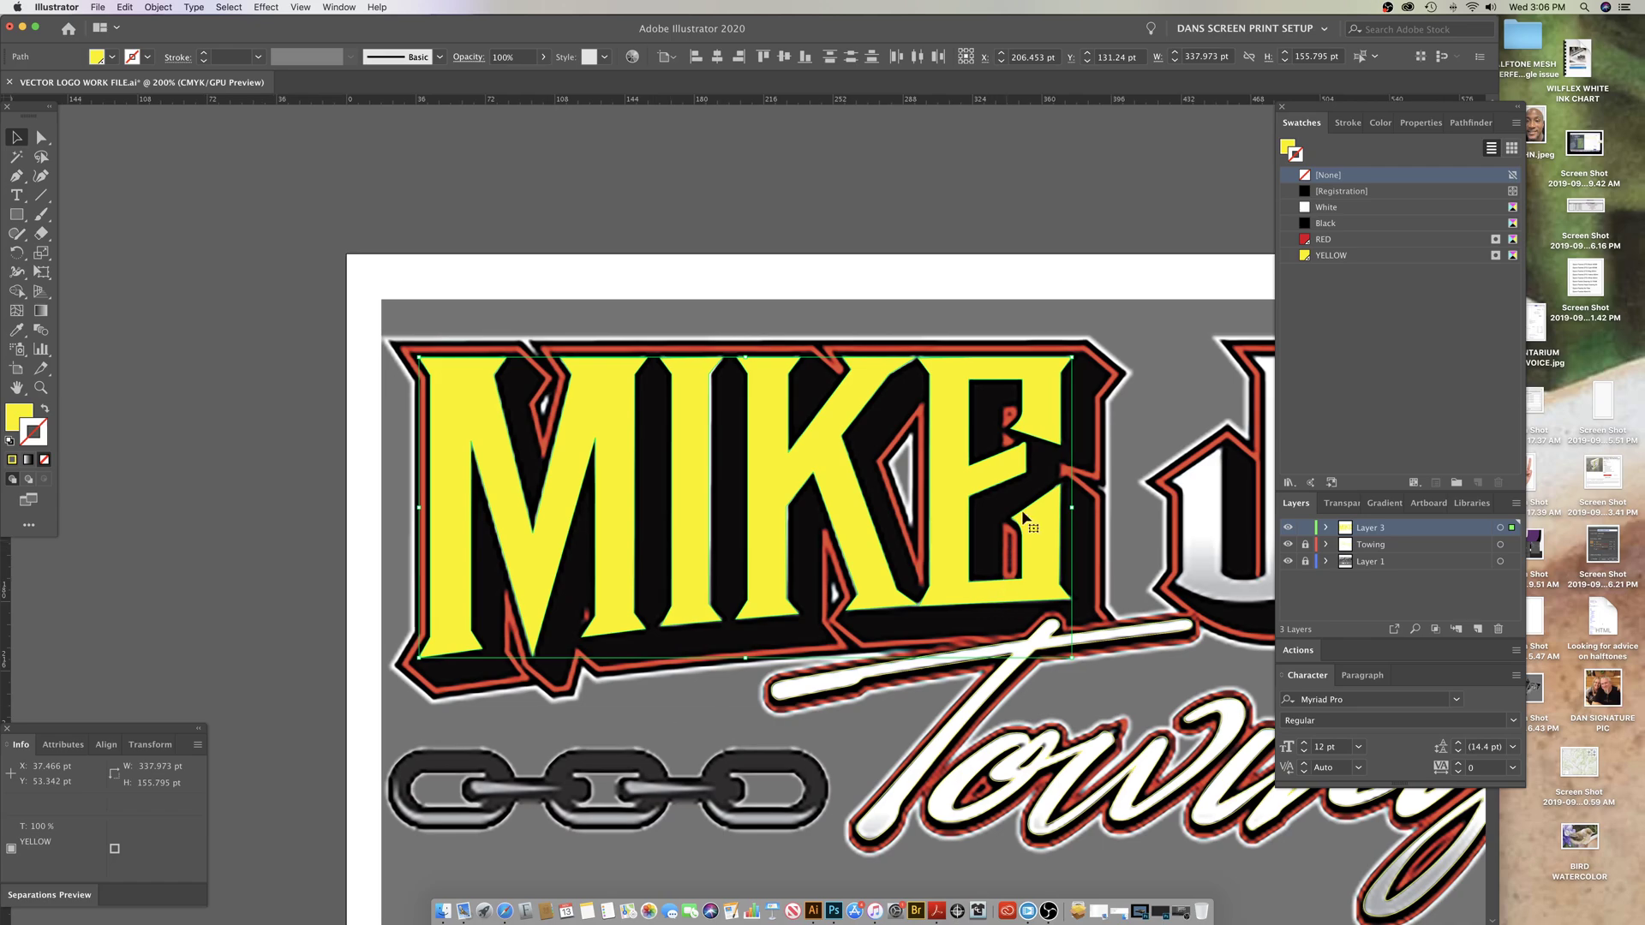
key("z")
left_click(900, 519)
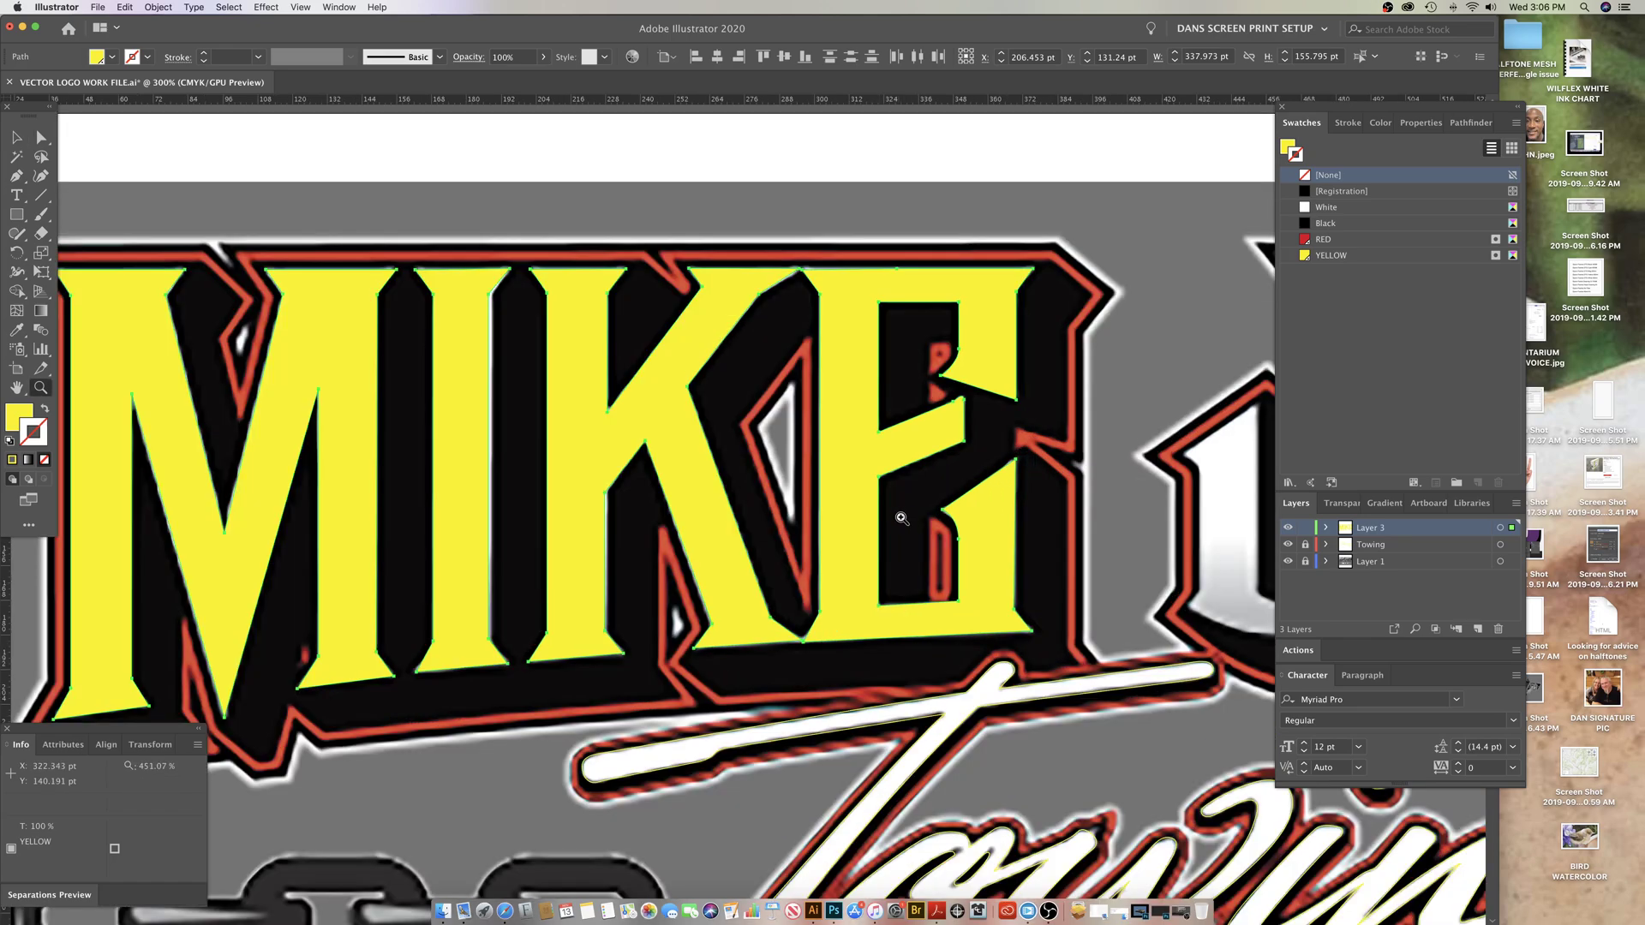
left_click_drag(901, 518, 990, 495)
left_click_drag(112, 733, 120, 806)
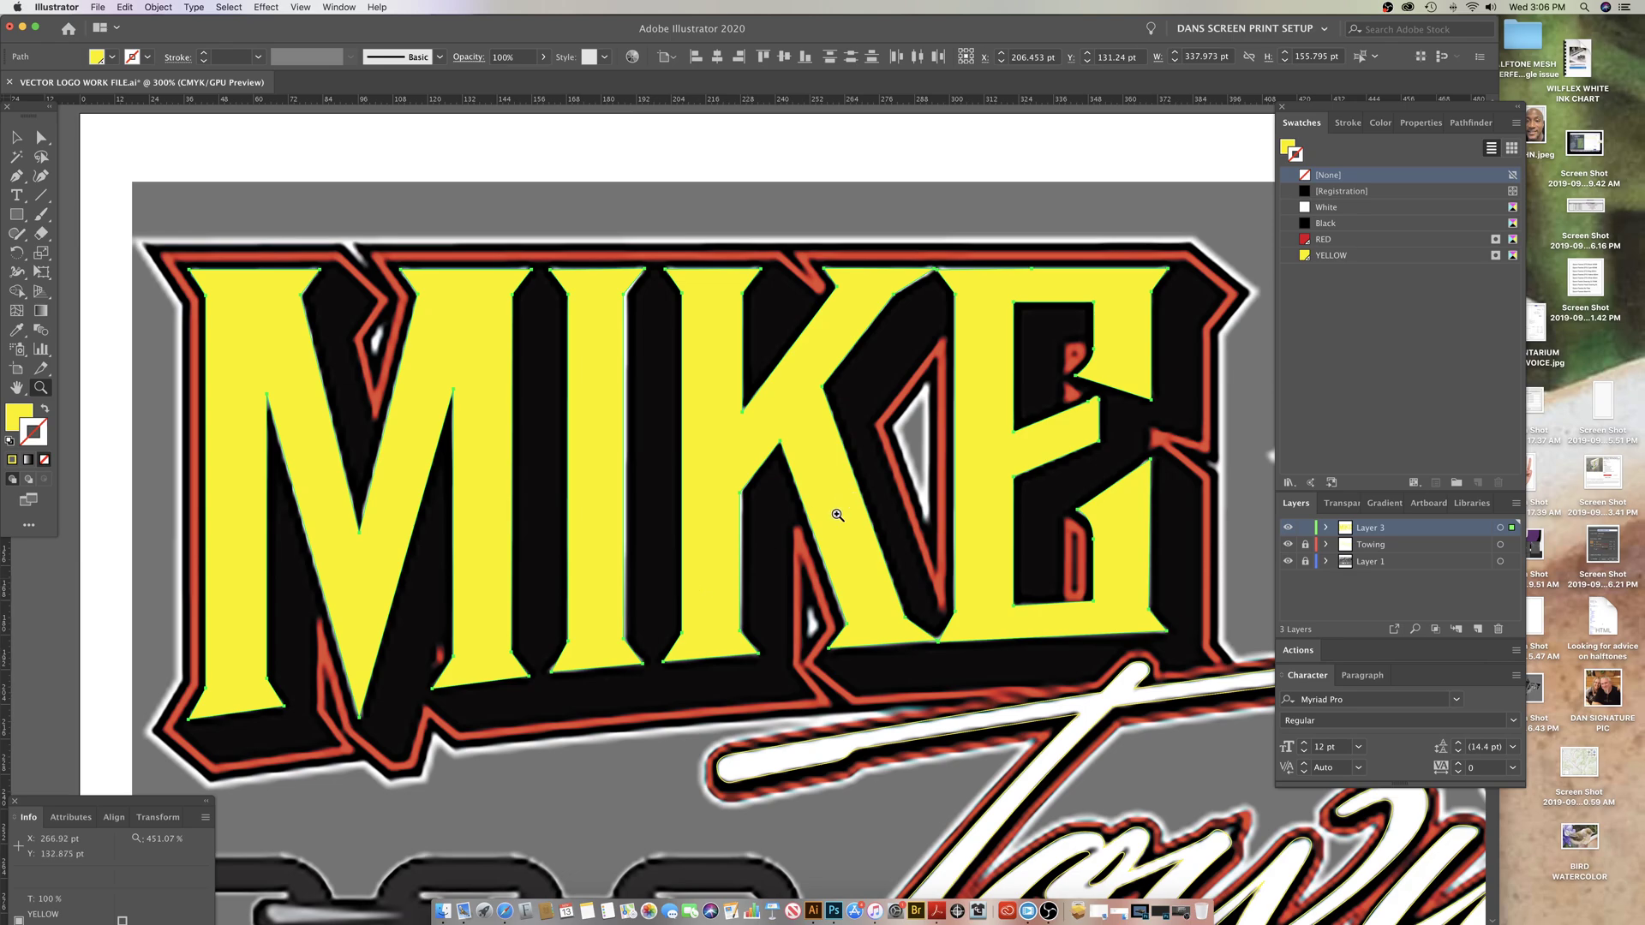
key("x")
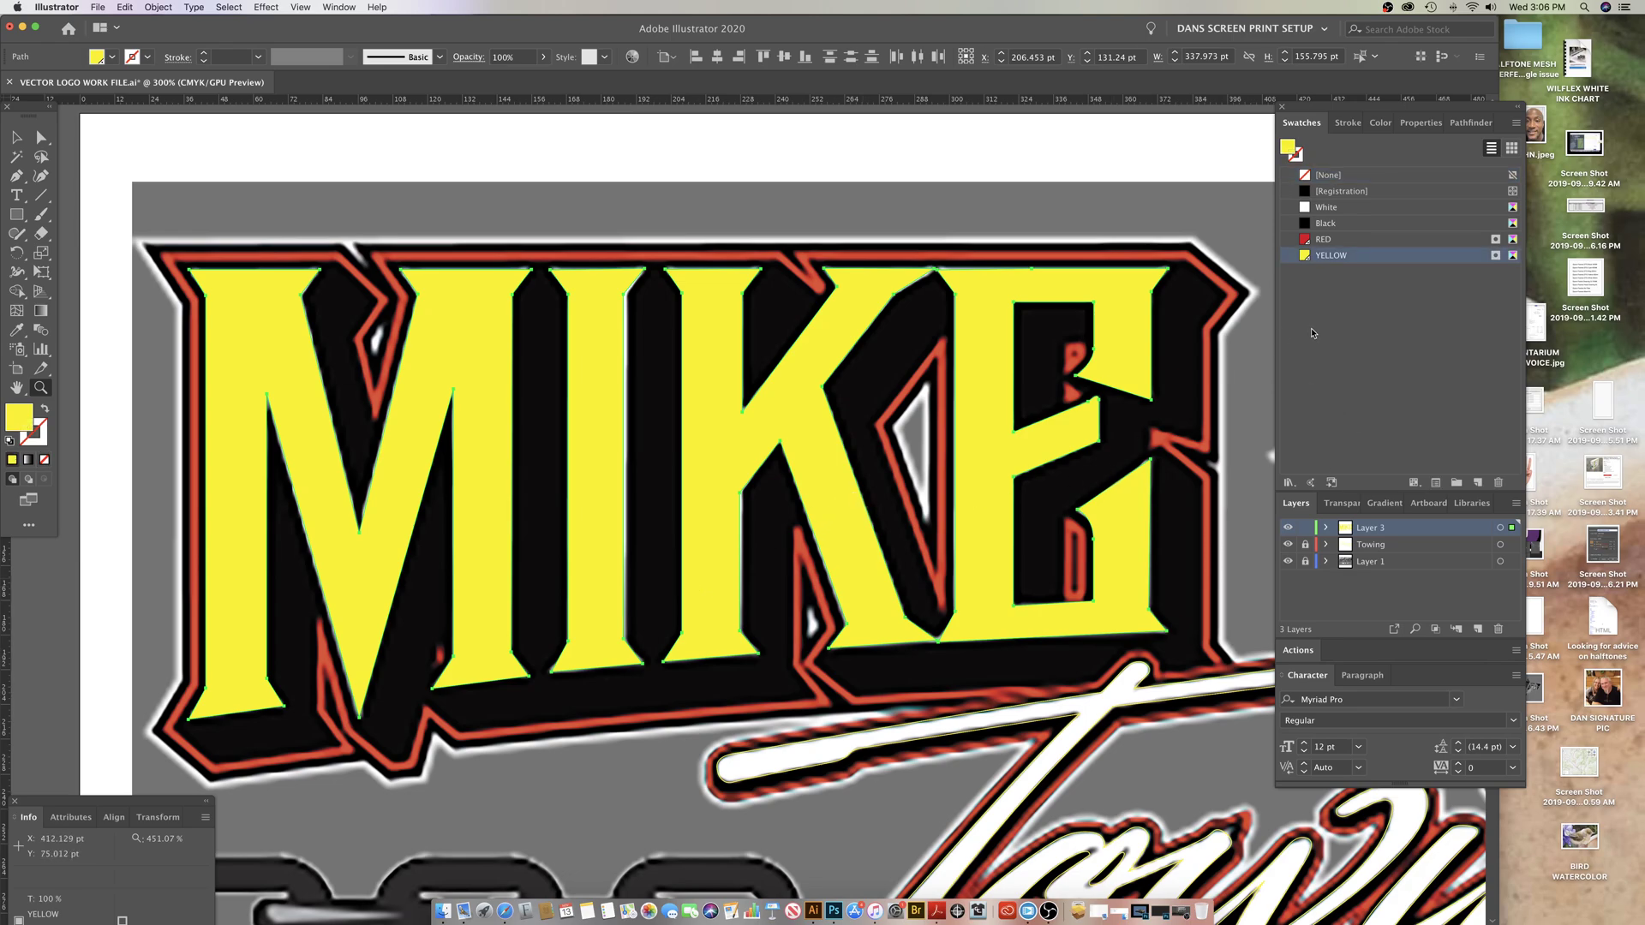
left_click(1346, 124)
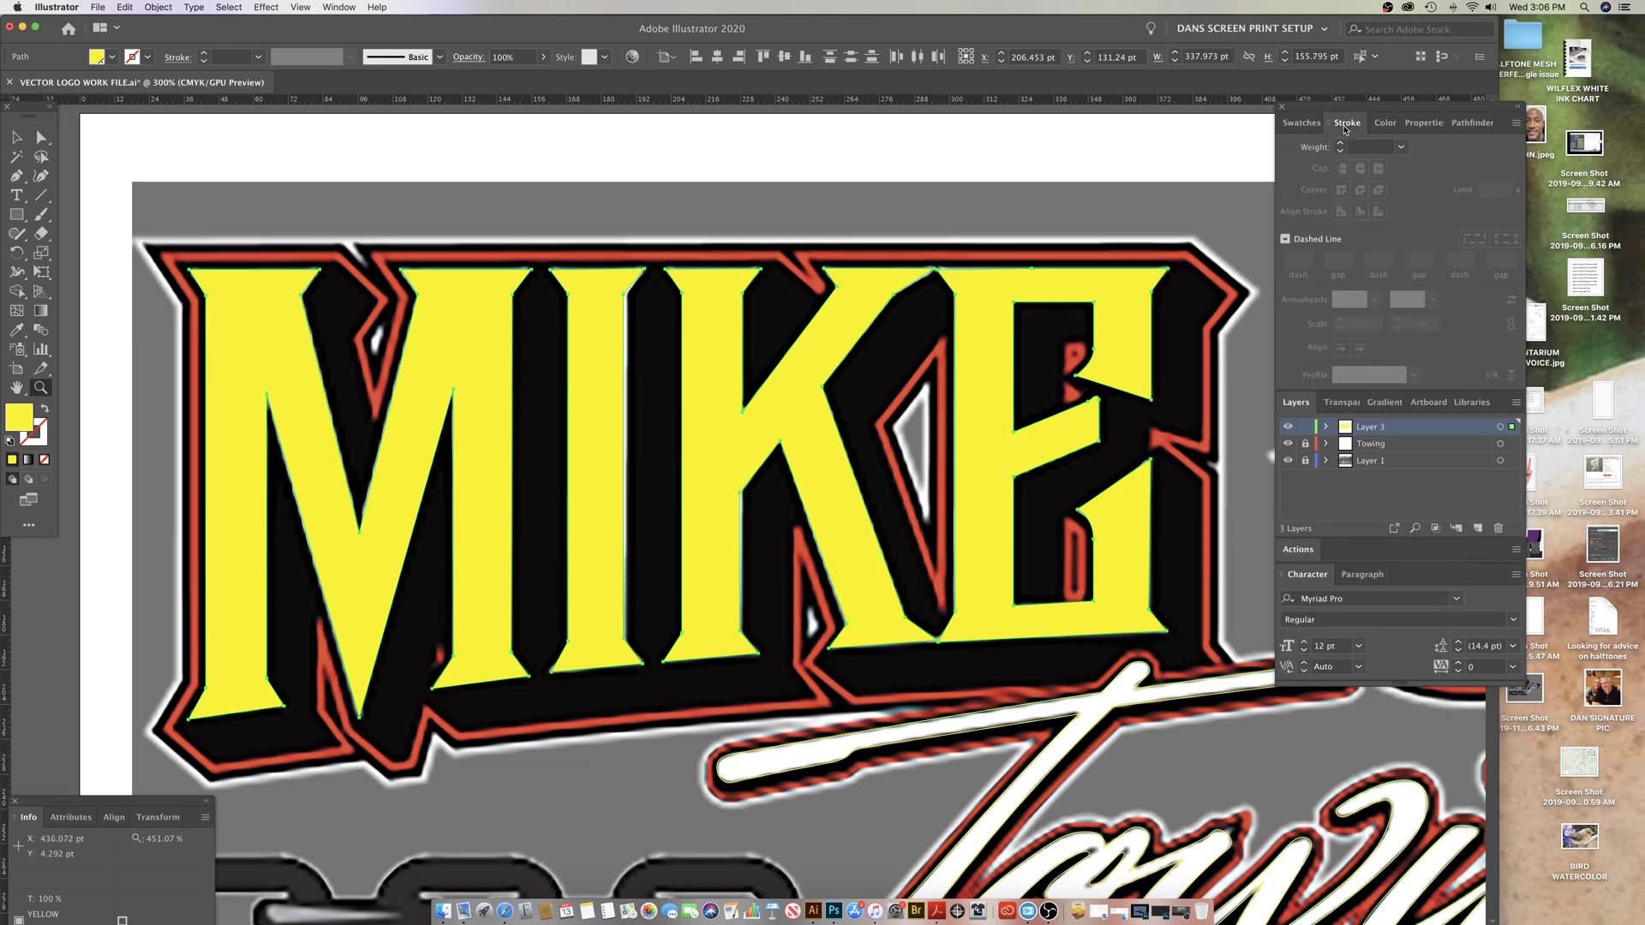
left_click(1301, 123)
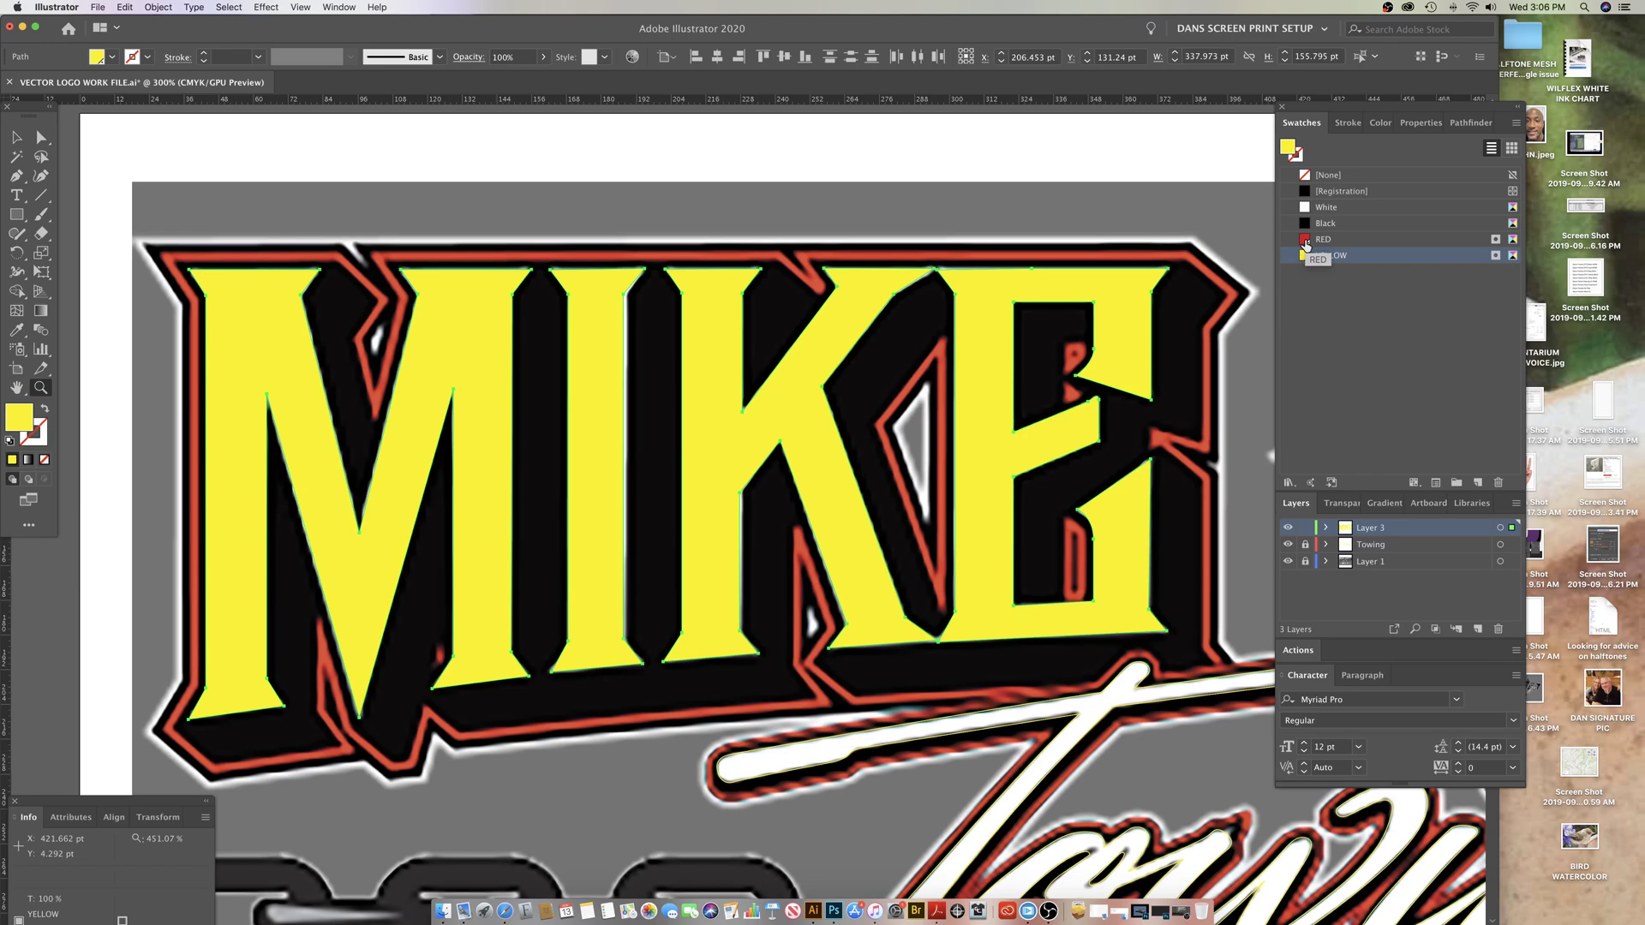
left_click(1306, 241)
key("super+z")
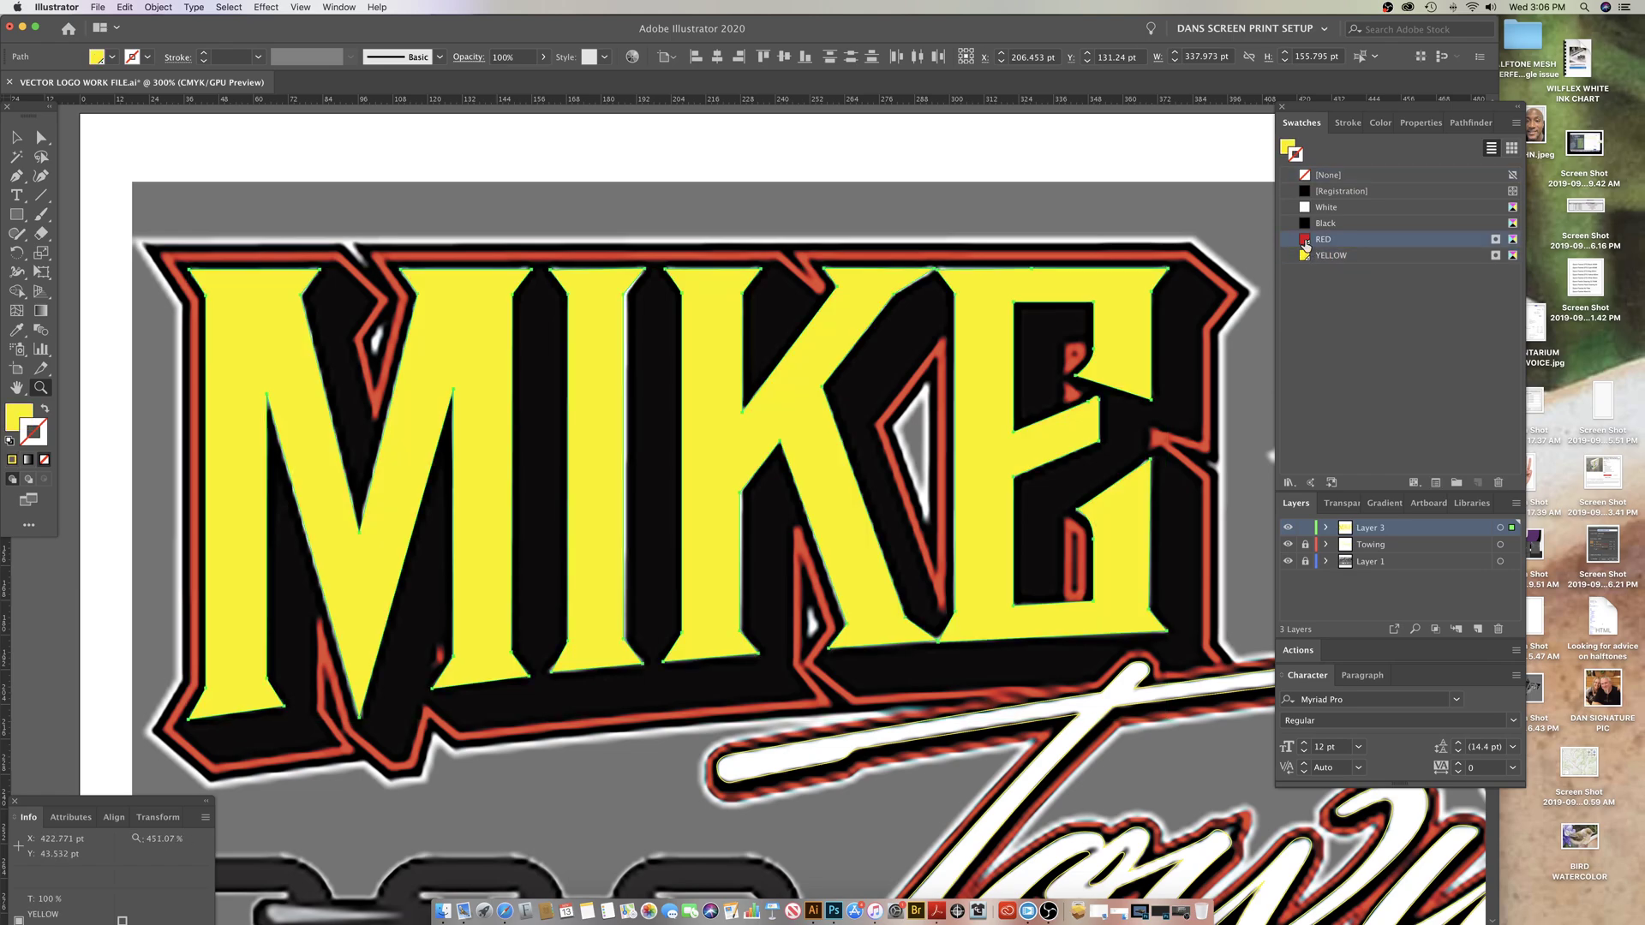
Step: Align the MIKE letters' stroke to the outside and give it round caps and round corner joins
left_click(1348, 122)
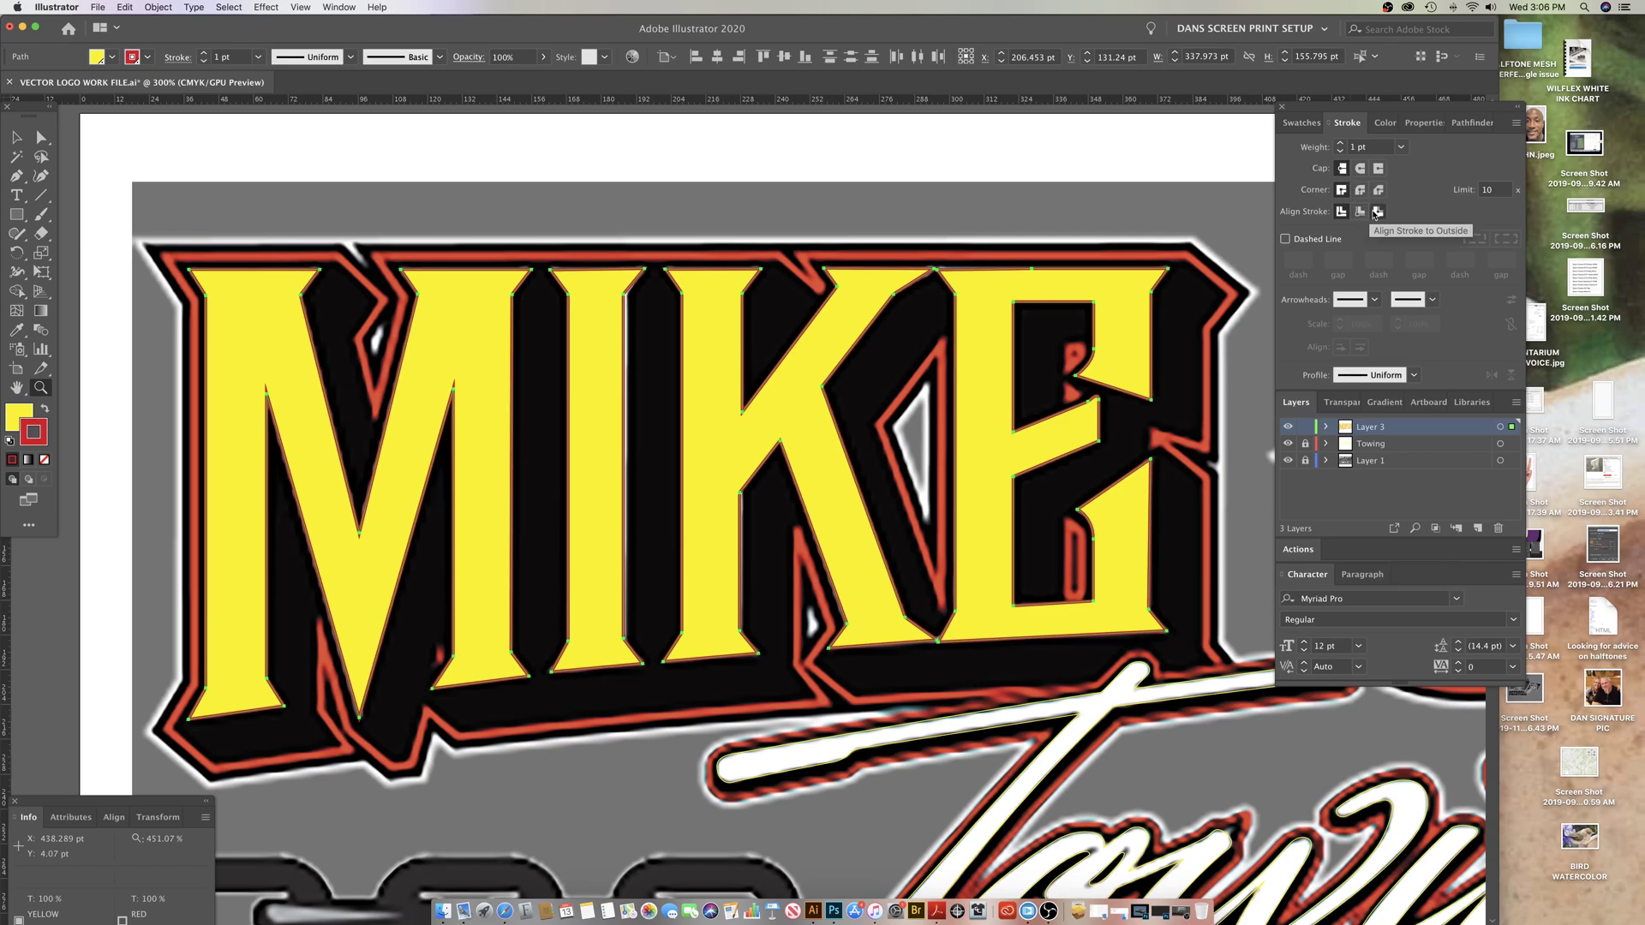
left_click(1376, 212)
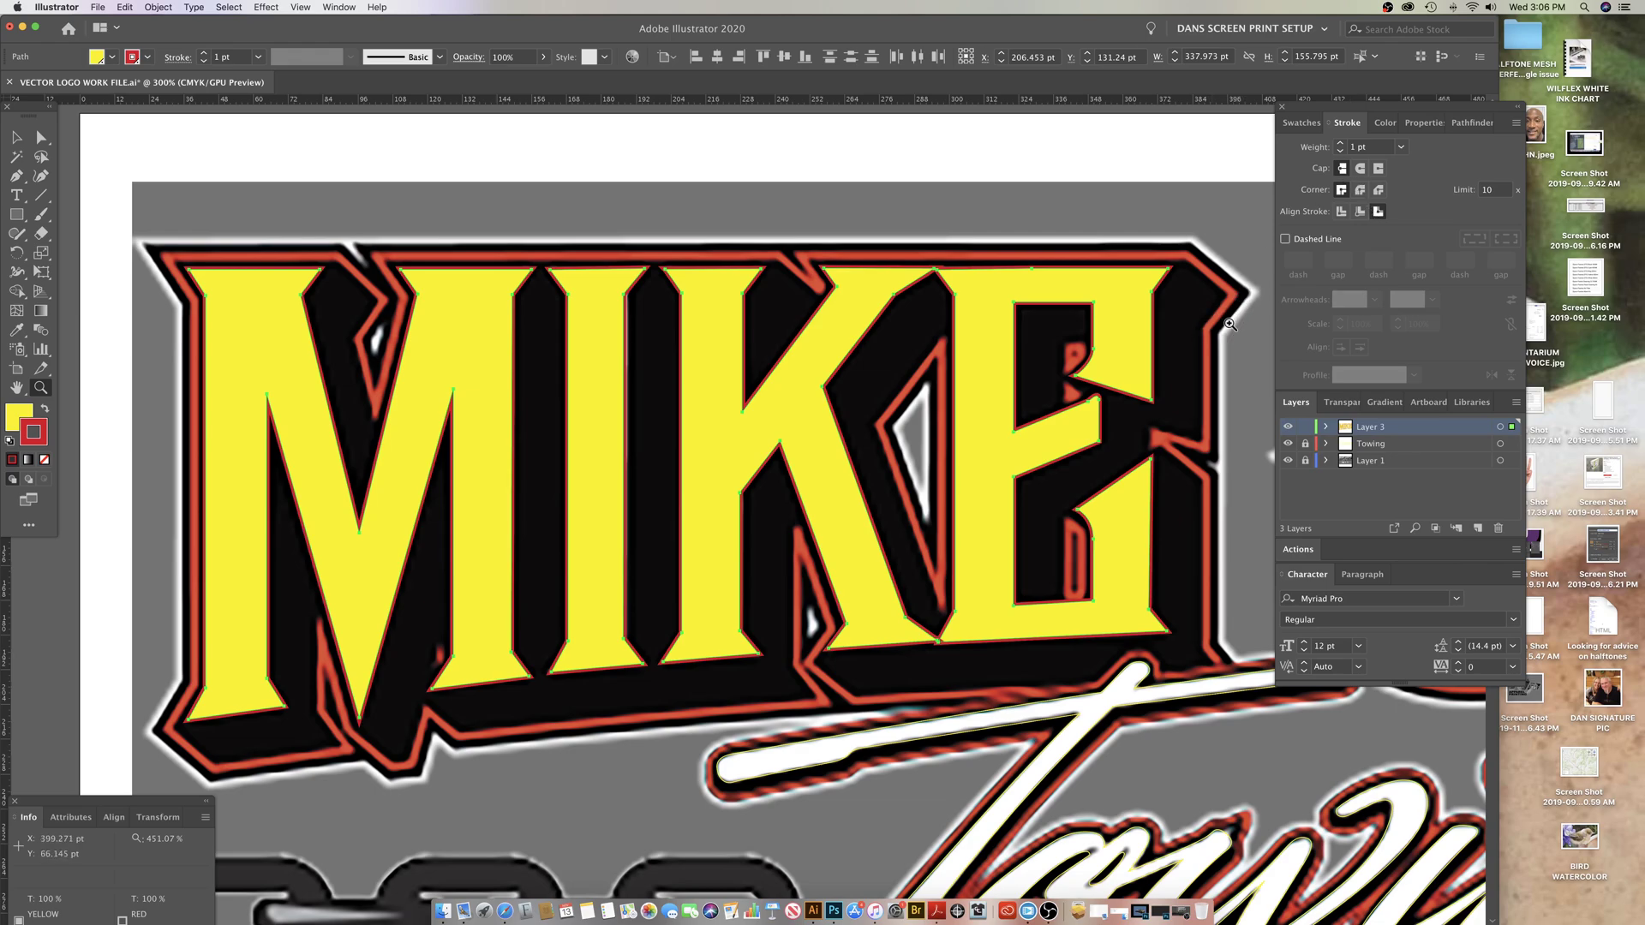
left_click(1359, 169)
left_click(1360, 190)
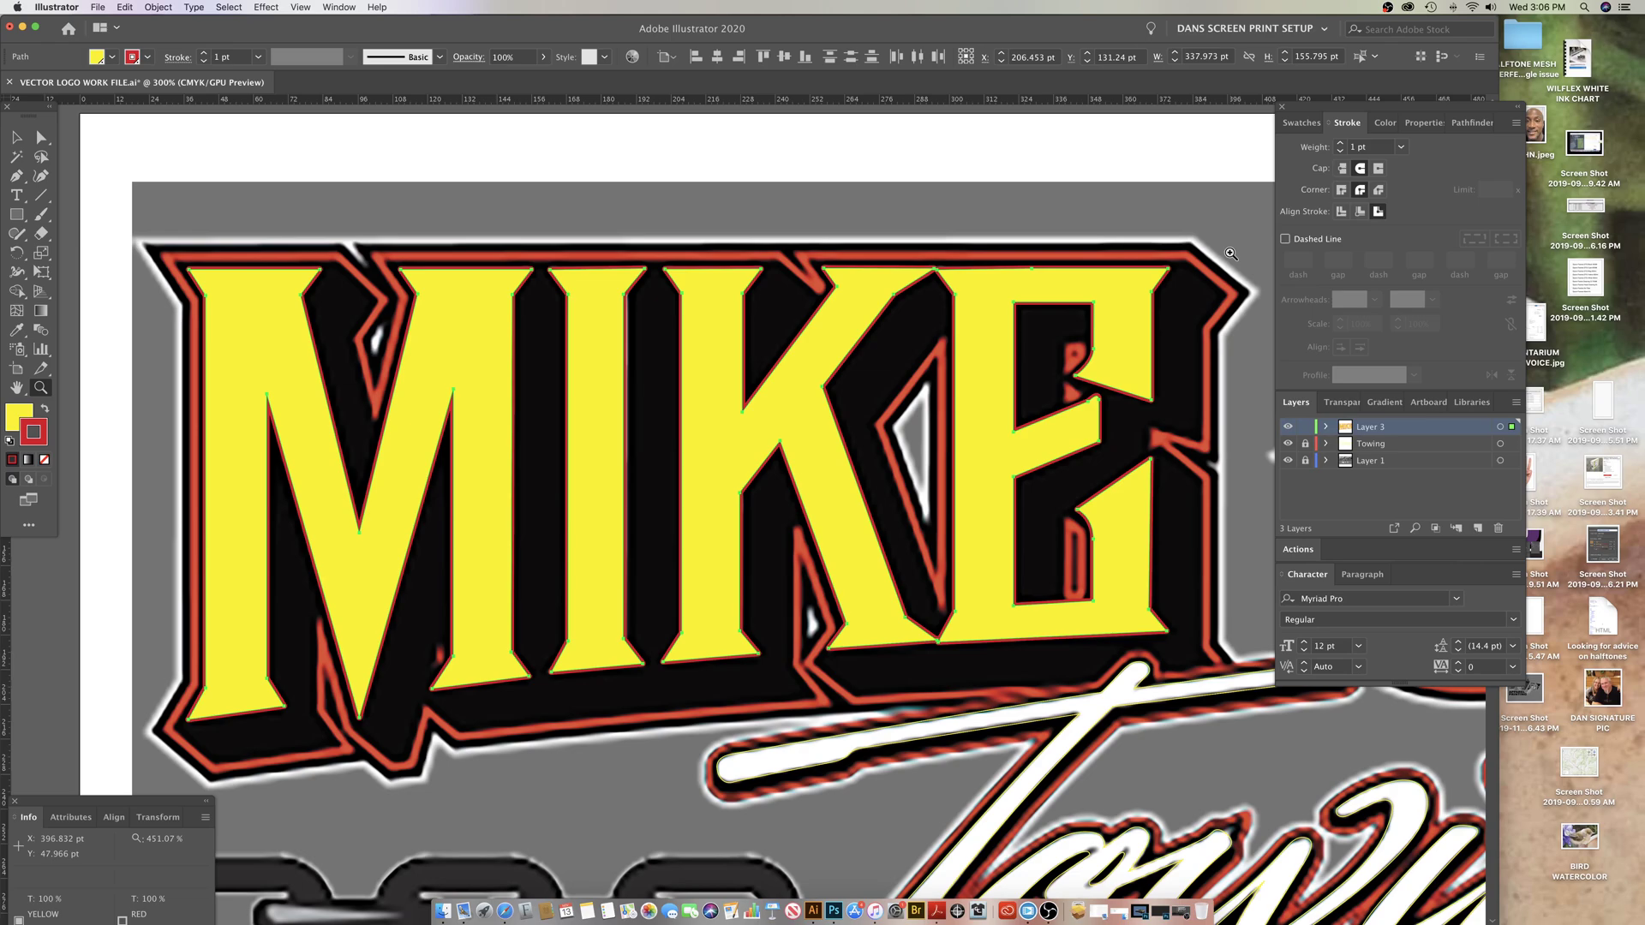
Step: Set the stroke weight of the MIKE letters to 3 pt and deselect them
left_click(1341, 146)
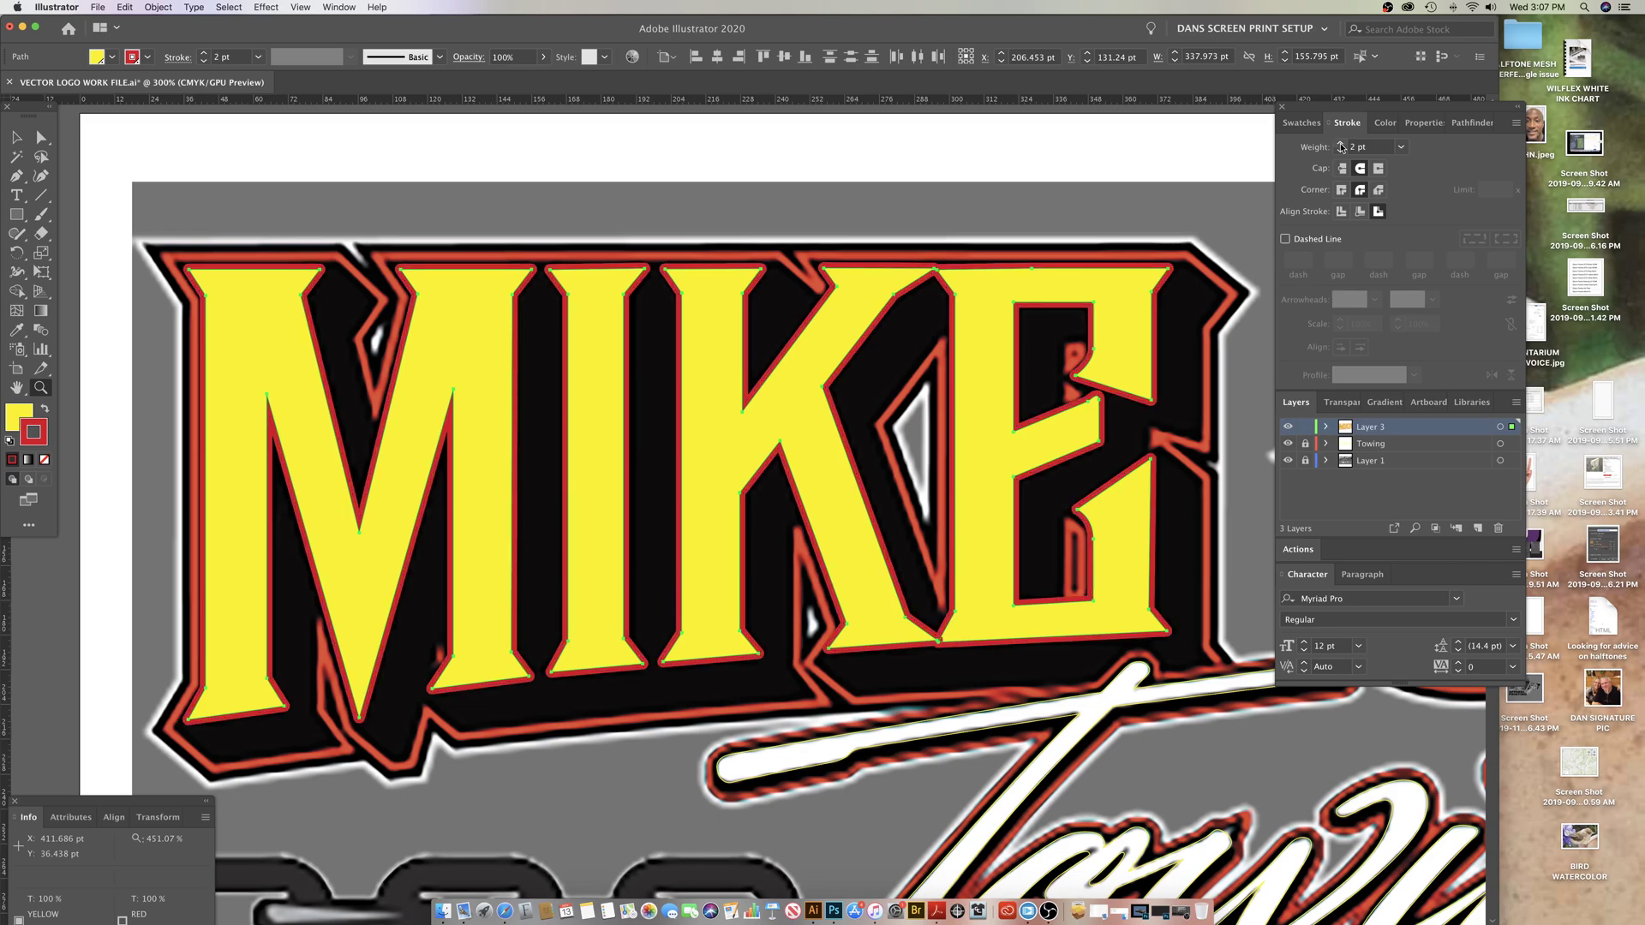
left_click(1342, 144)
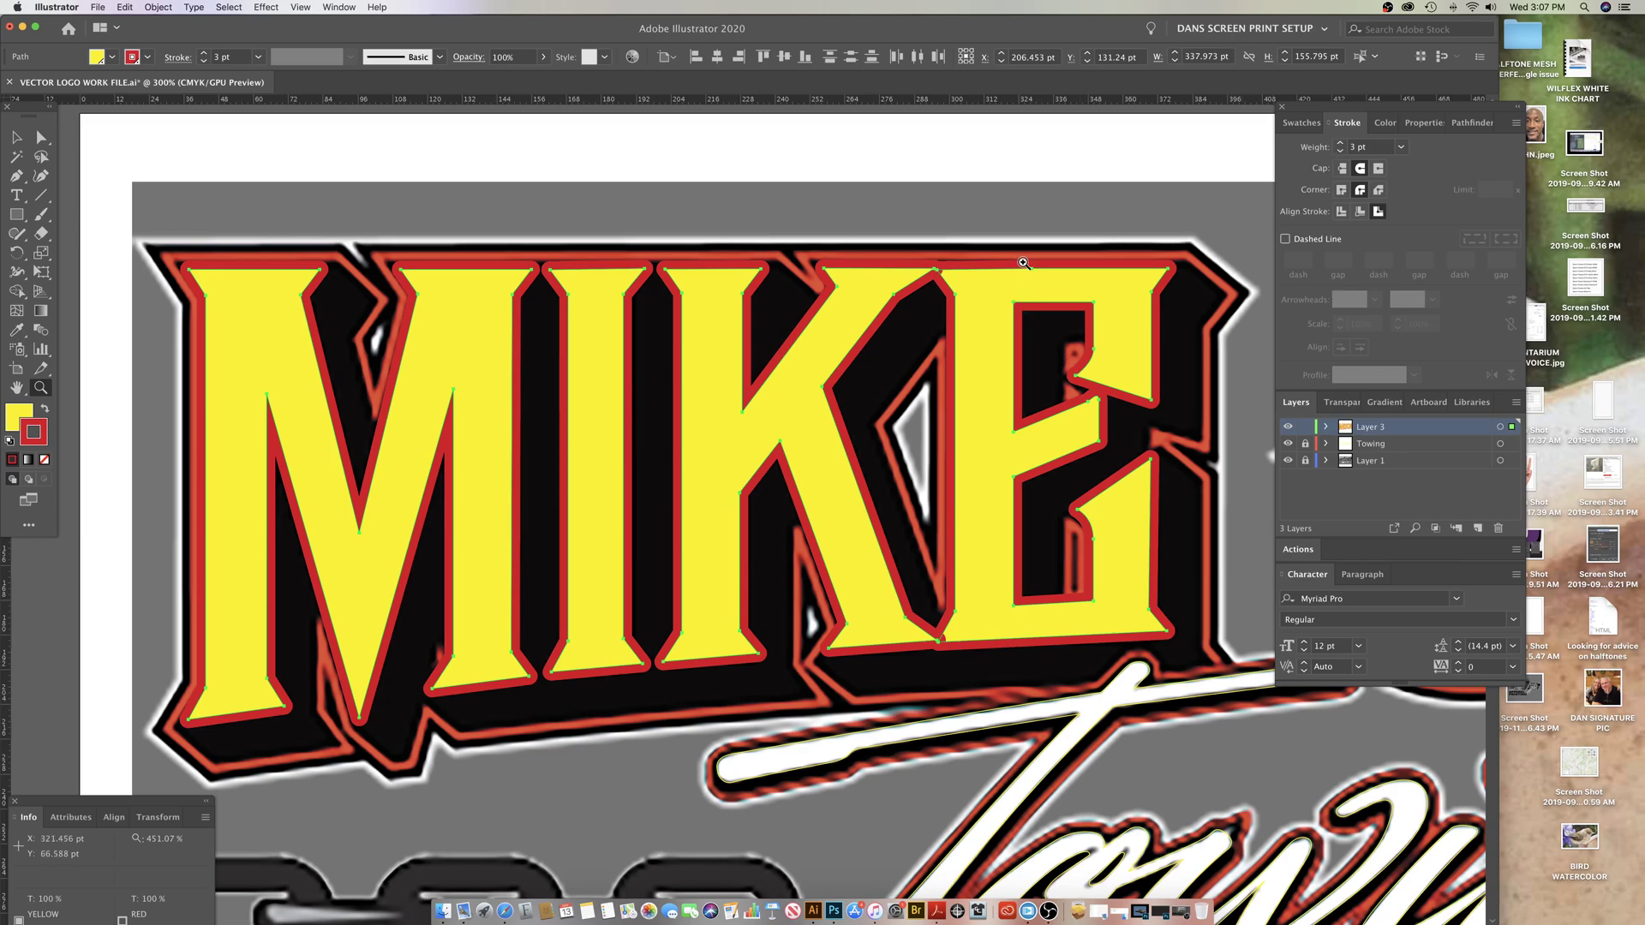
key("p")
key("super+shift+a")
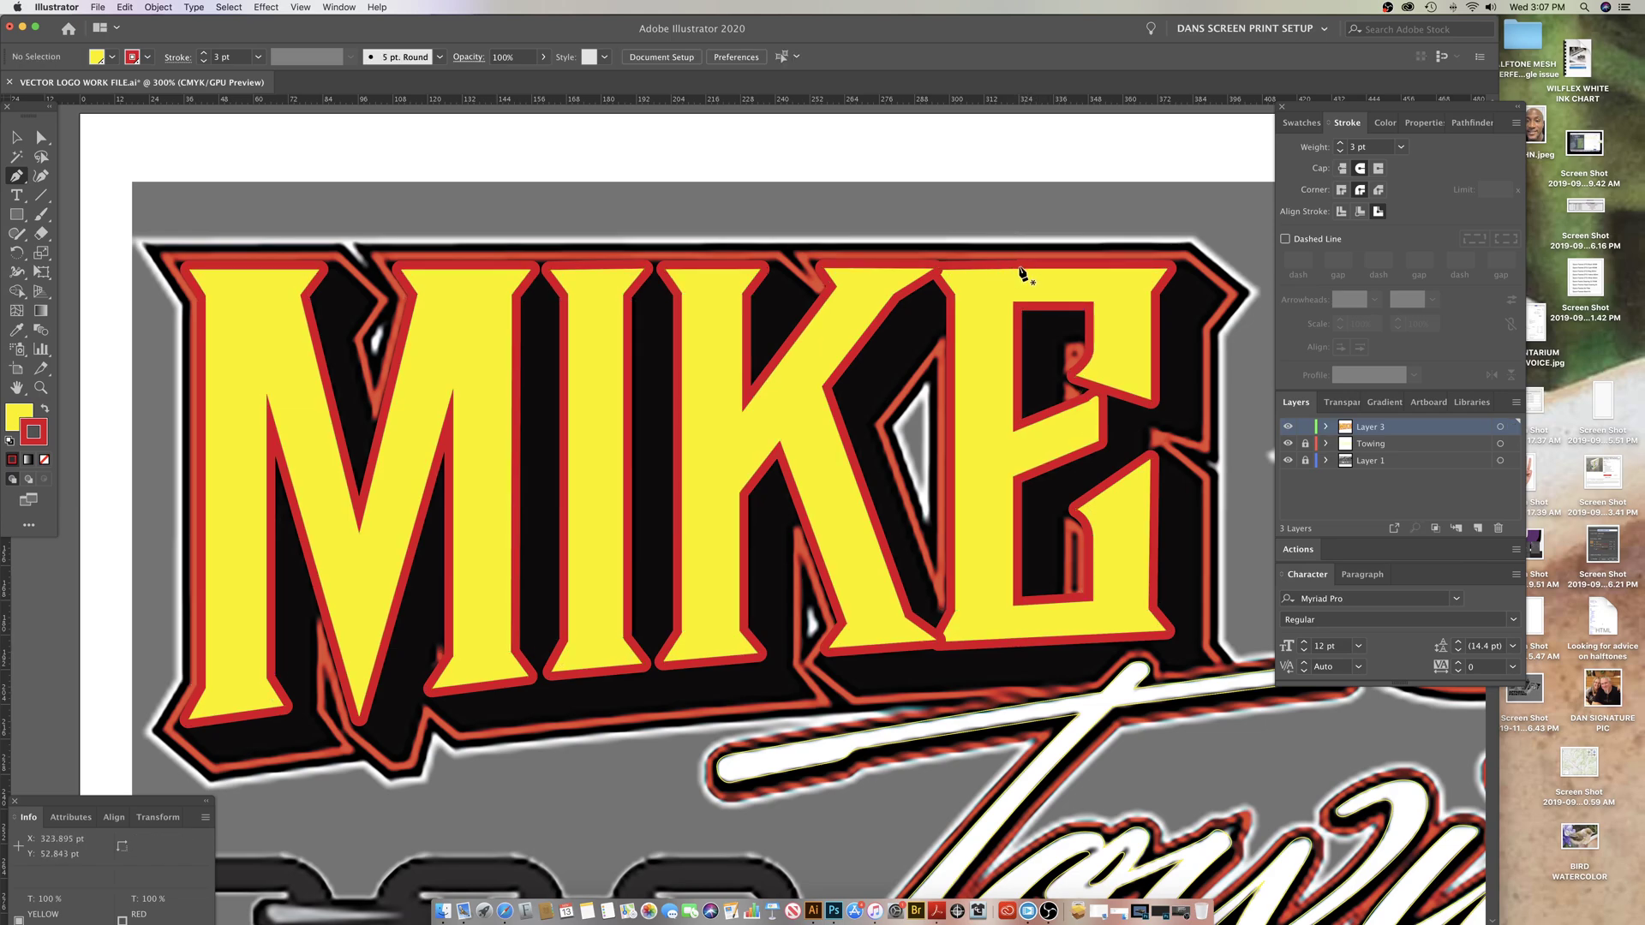
Step: Delete the extra anchor point in the middle of the E's top edge
left_click(1019, 273, "super")
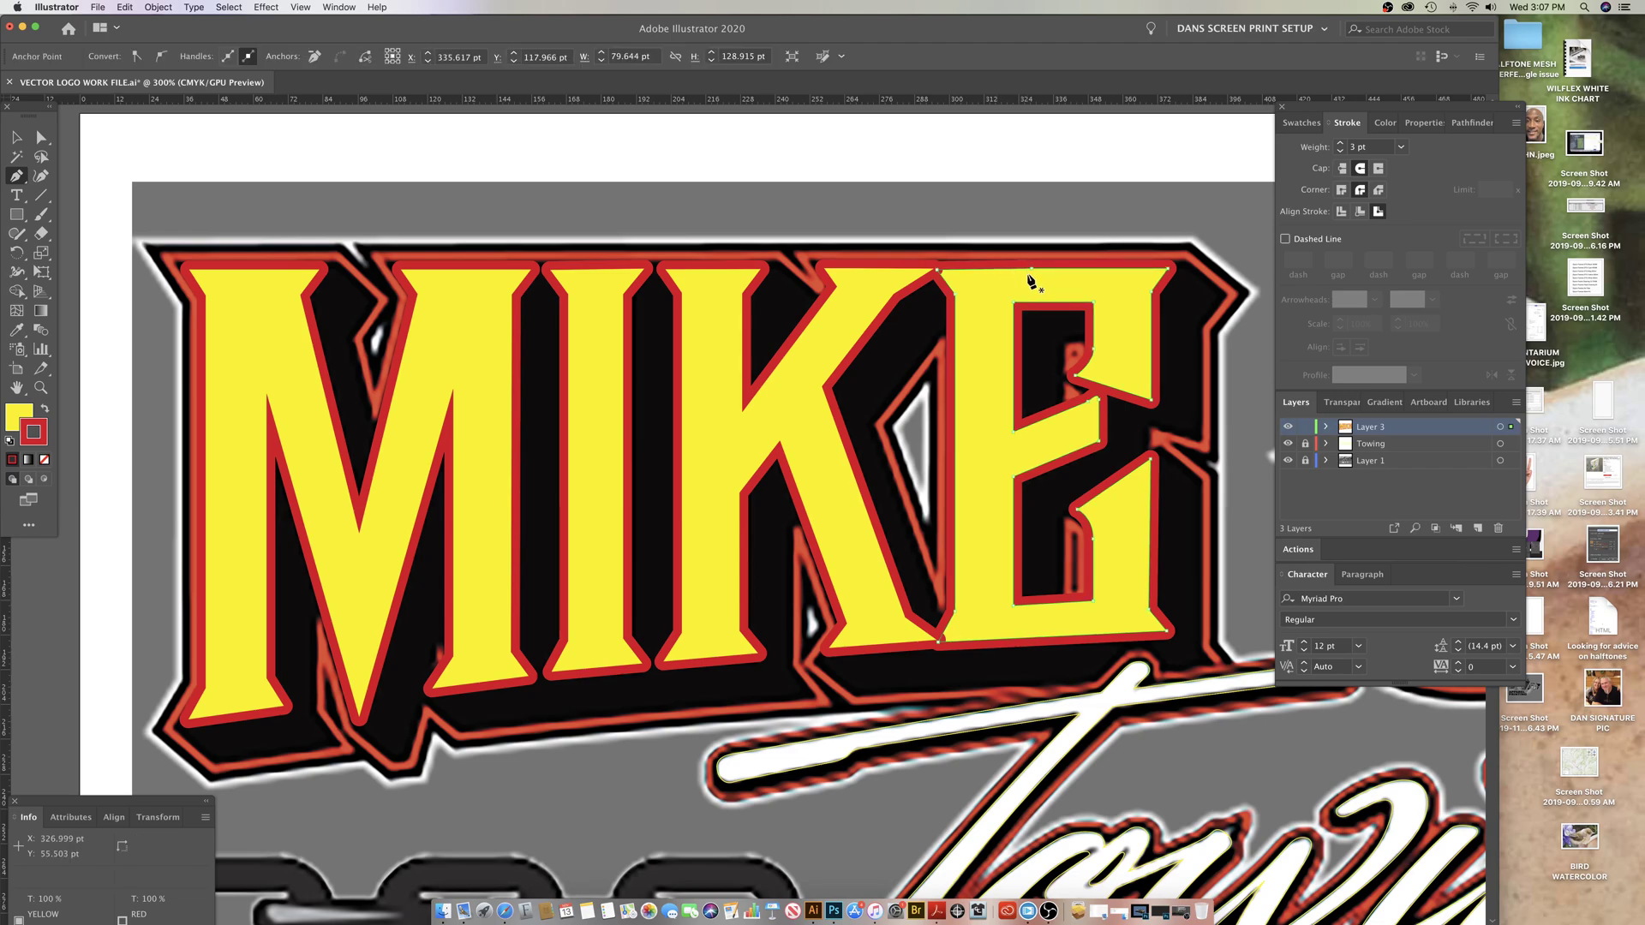
key("z")
left_click_drag(1031, 265, 965, 346)
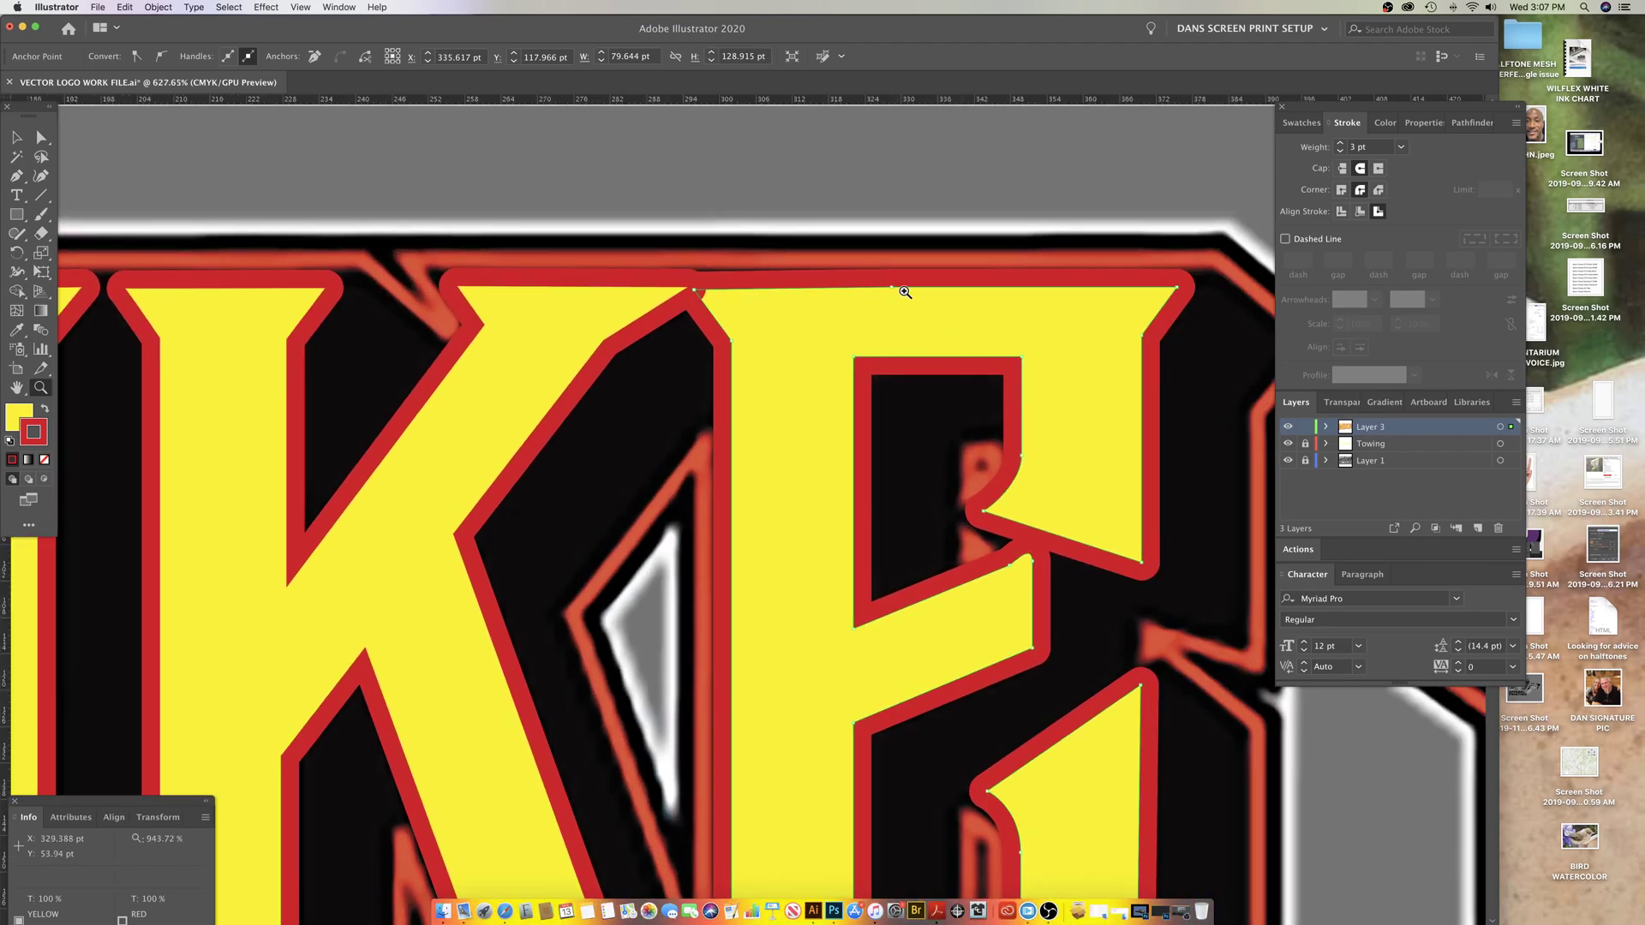
key("p")
left_click(891, 292)
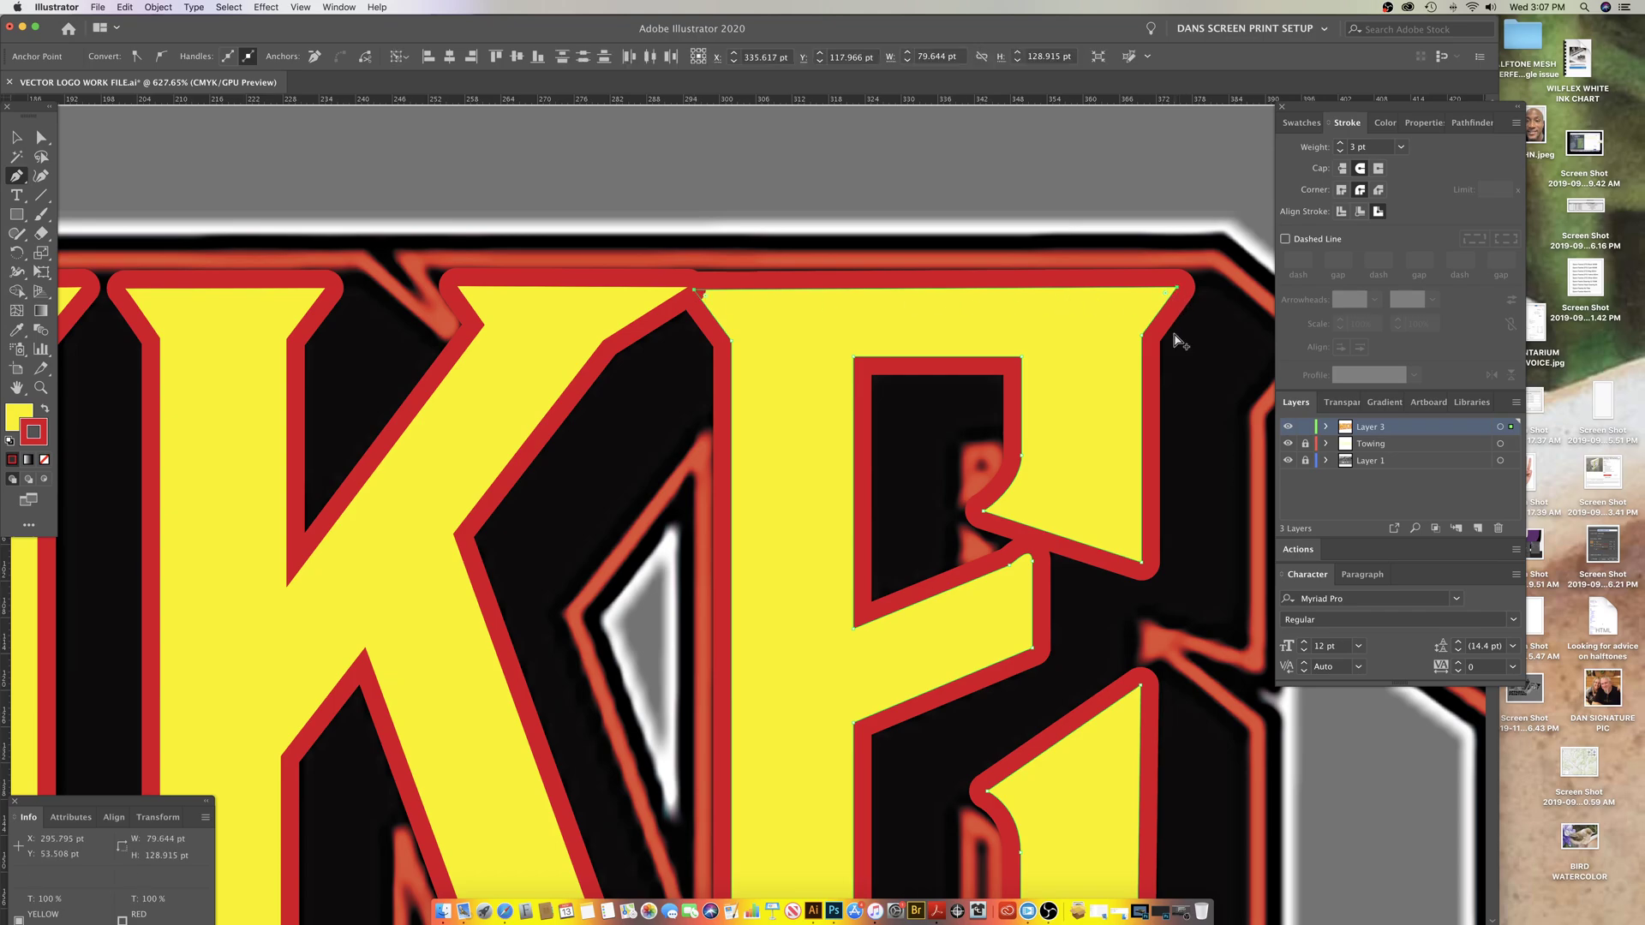
Step: Average the E's selected anchor points to level its top edge, and deselect the letter
key("super+alt+j")
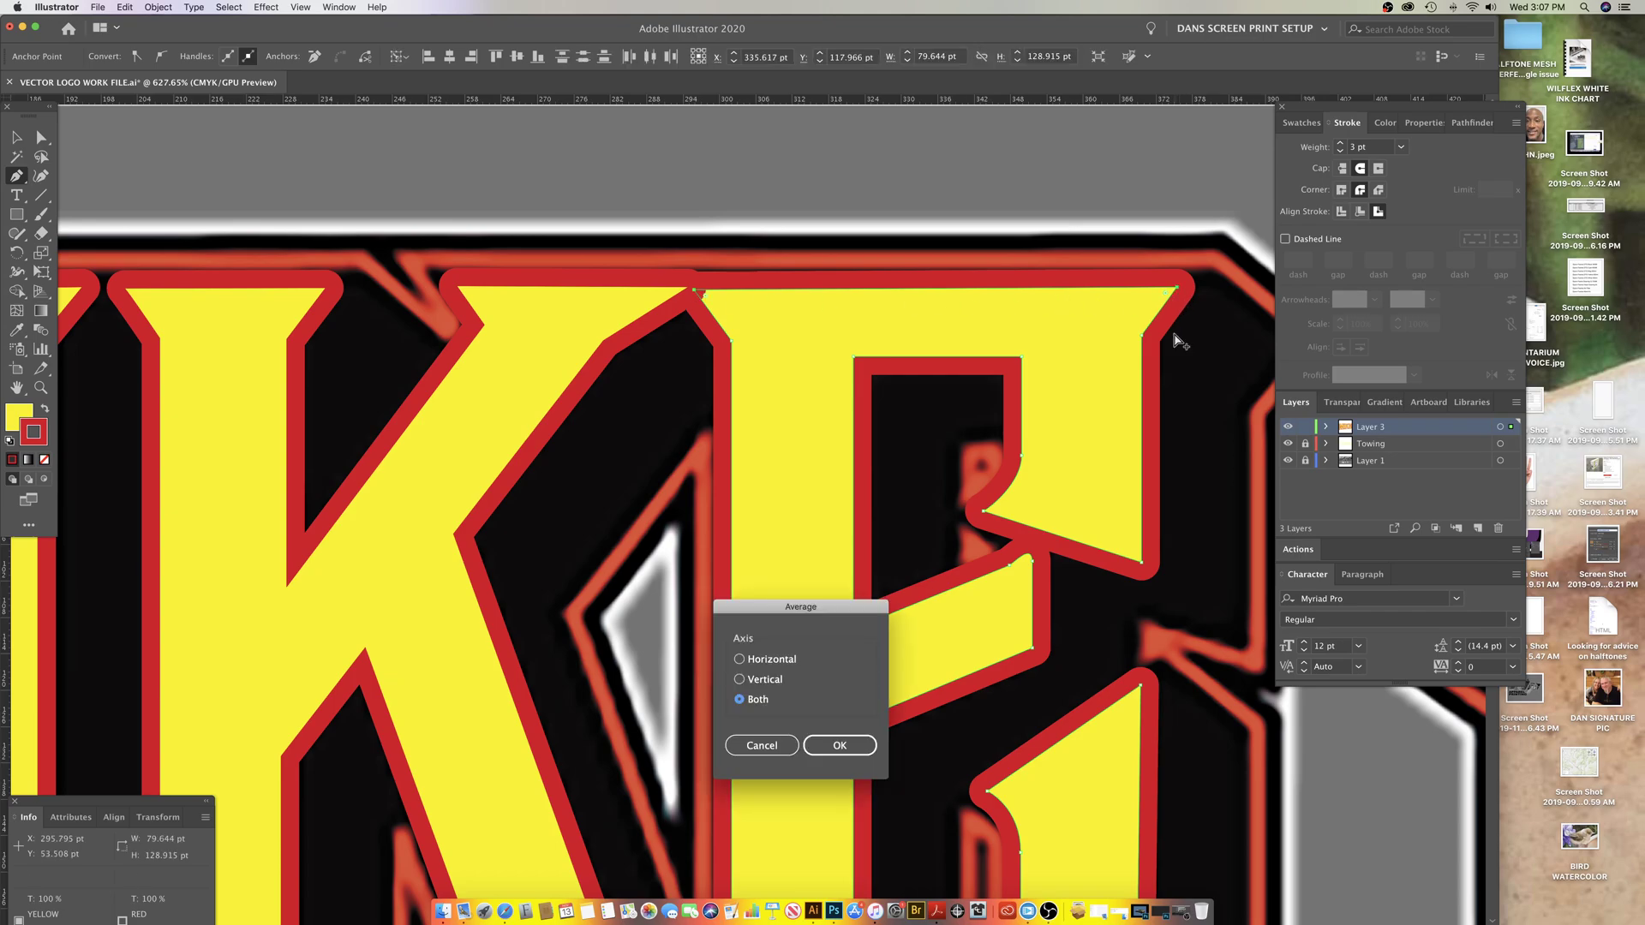
left_click(848, 738)
key("super+shift+a")
Step: Select the top anchor points of all the MIKE letters, average them along the horizontal axis, and deselect them
key("z")
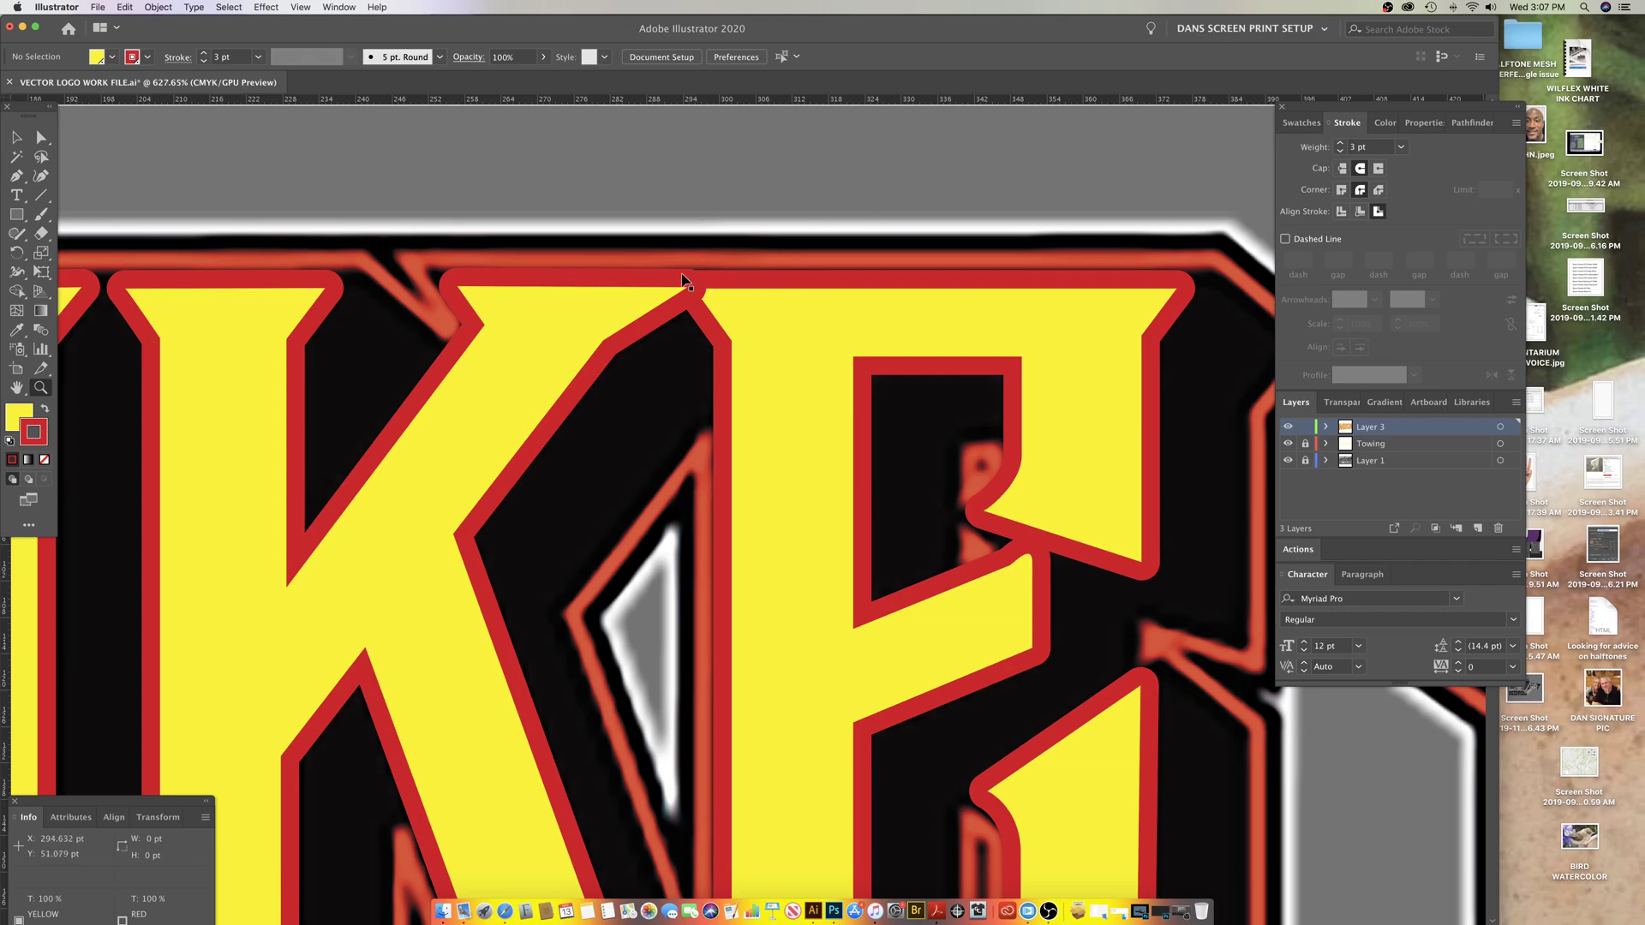
scroll(726, 293, "down", 5)
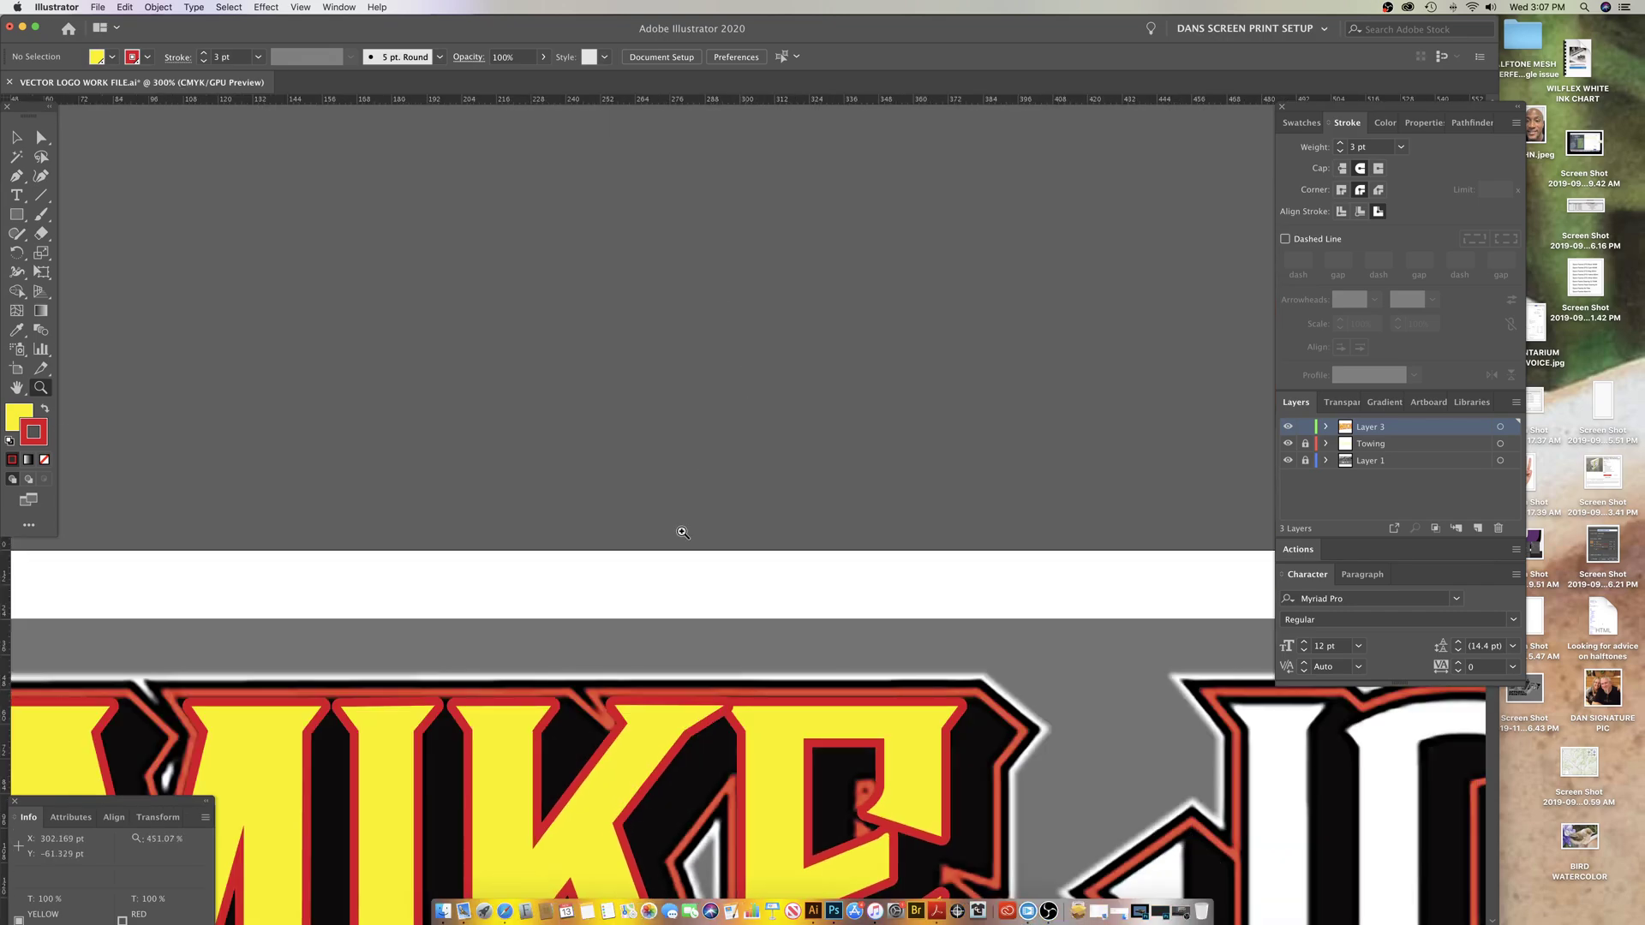
left_click_drag(683, 532, 874, 193)
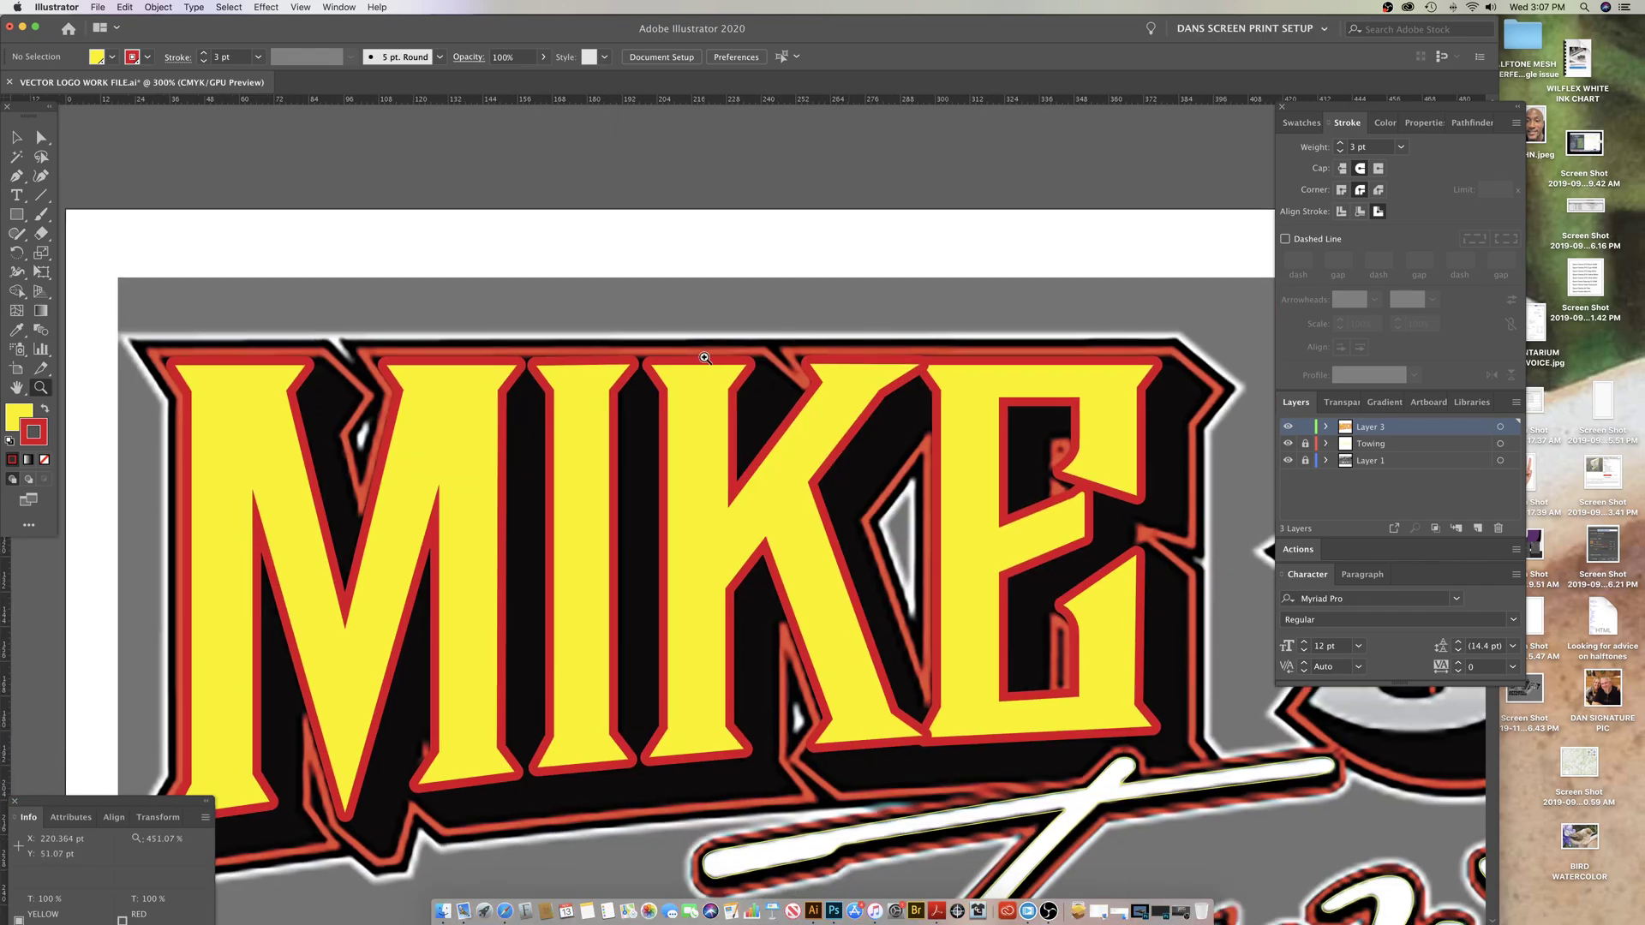
left_click(40, 137)
key("super+a")
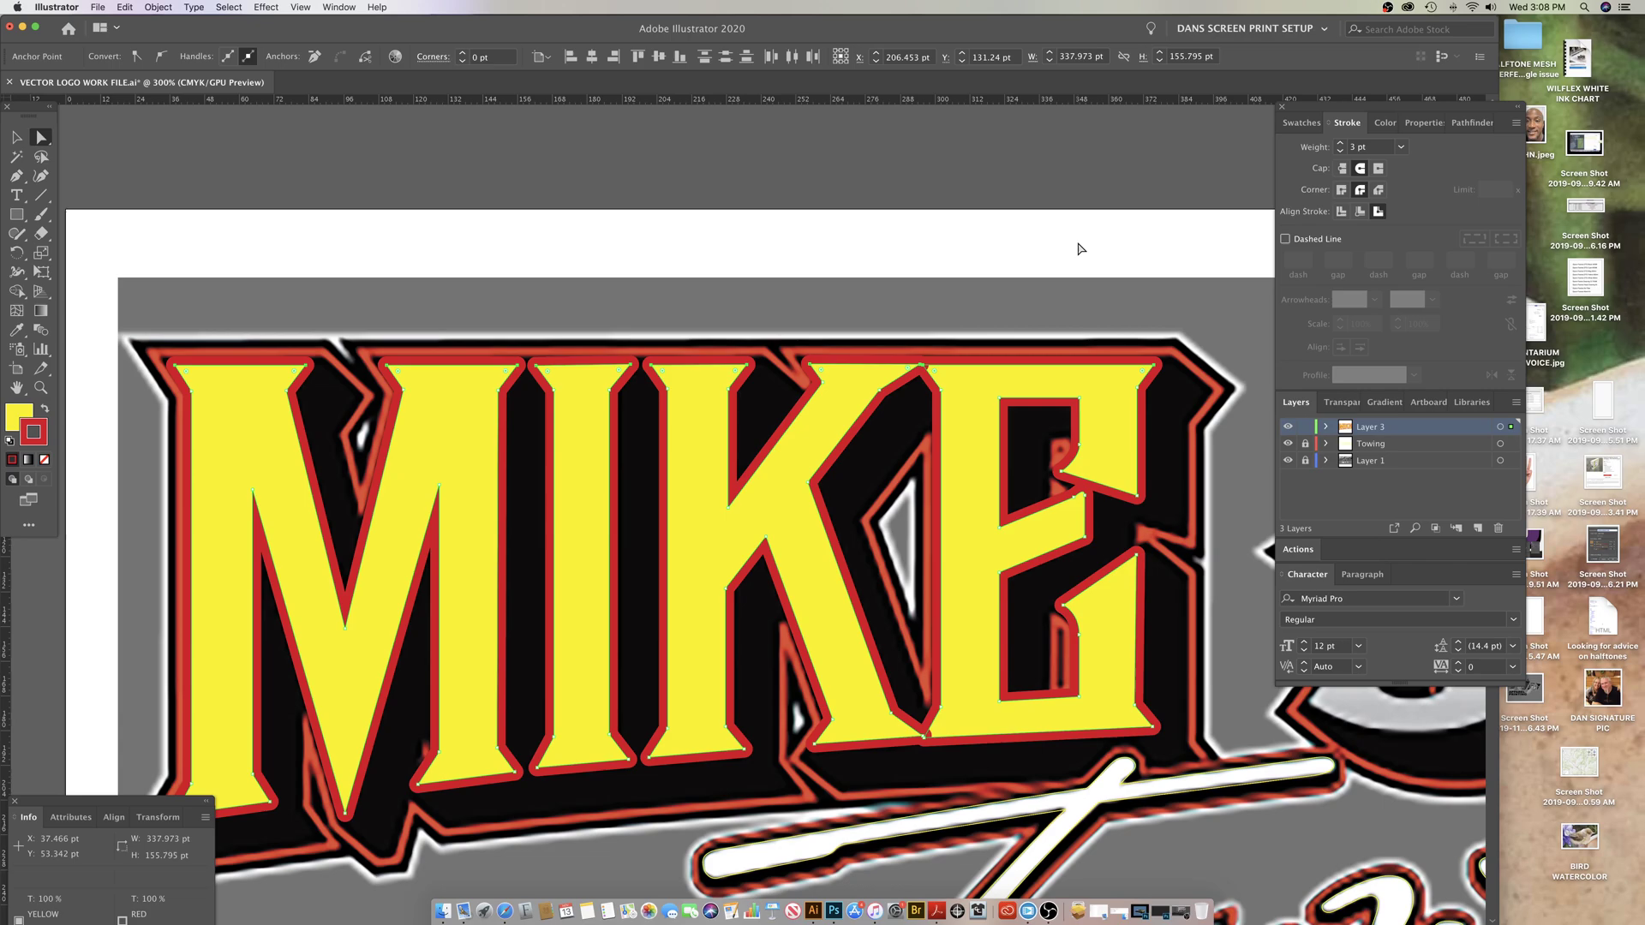
key("super+alt+j")
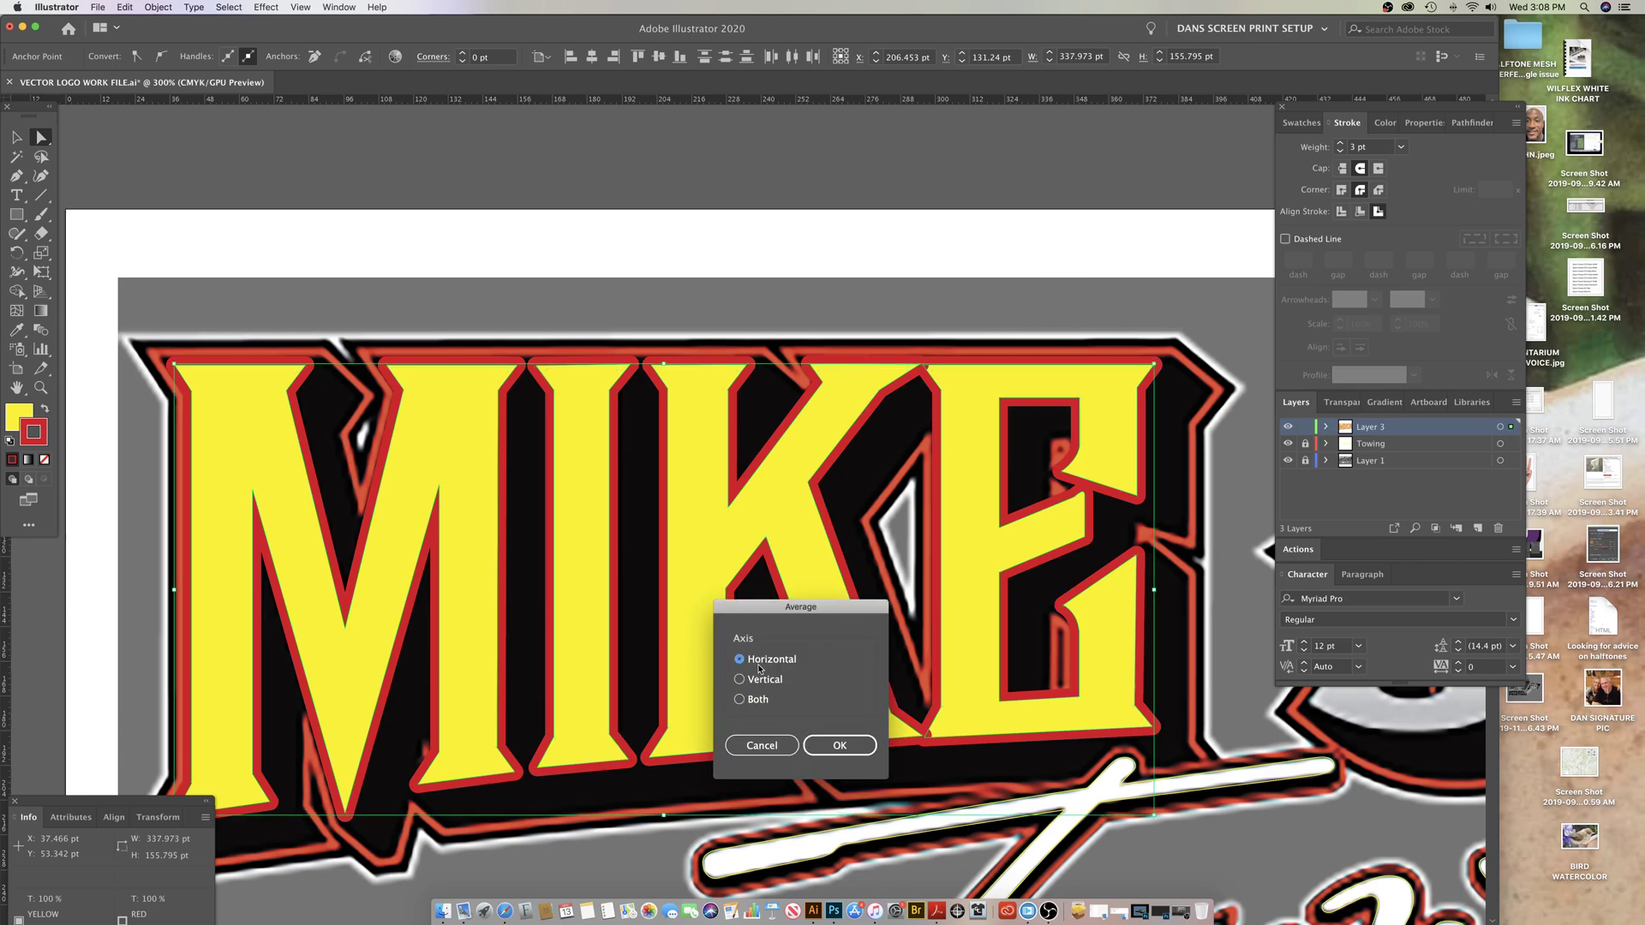
left_click(848, 748)
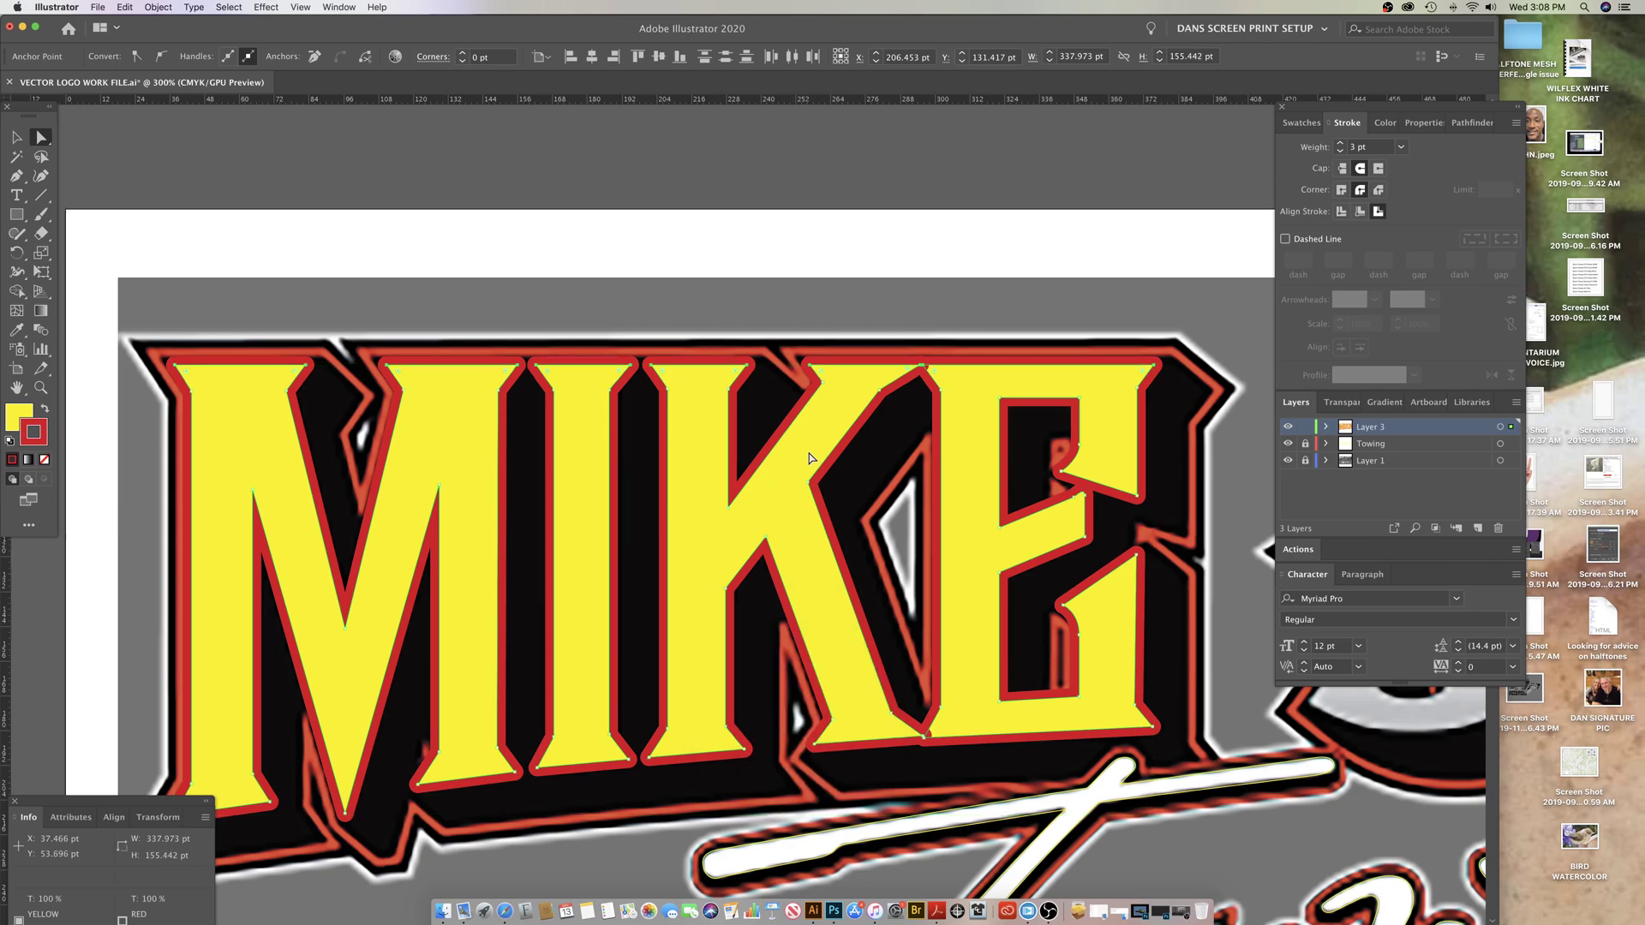
left_click(850, 301)
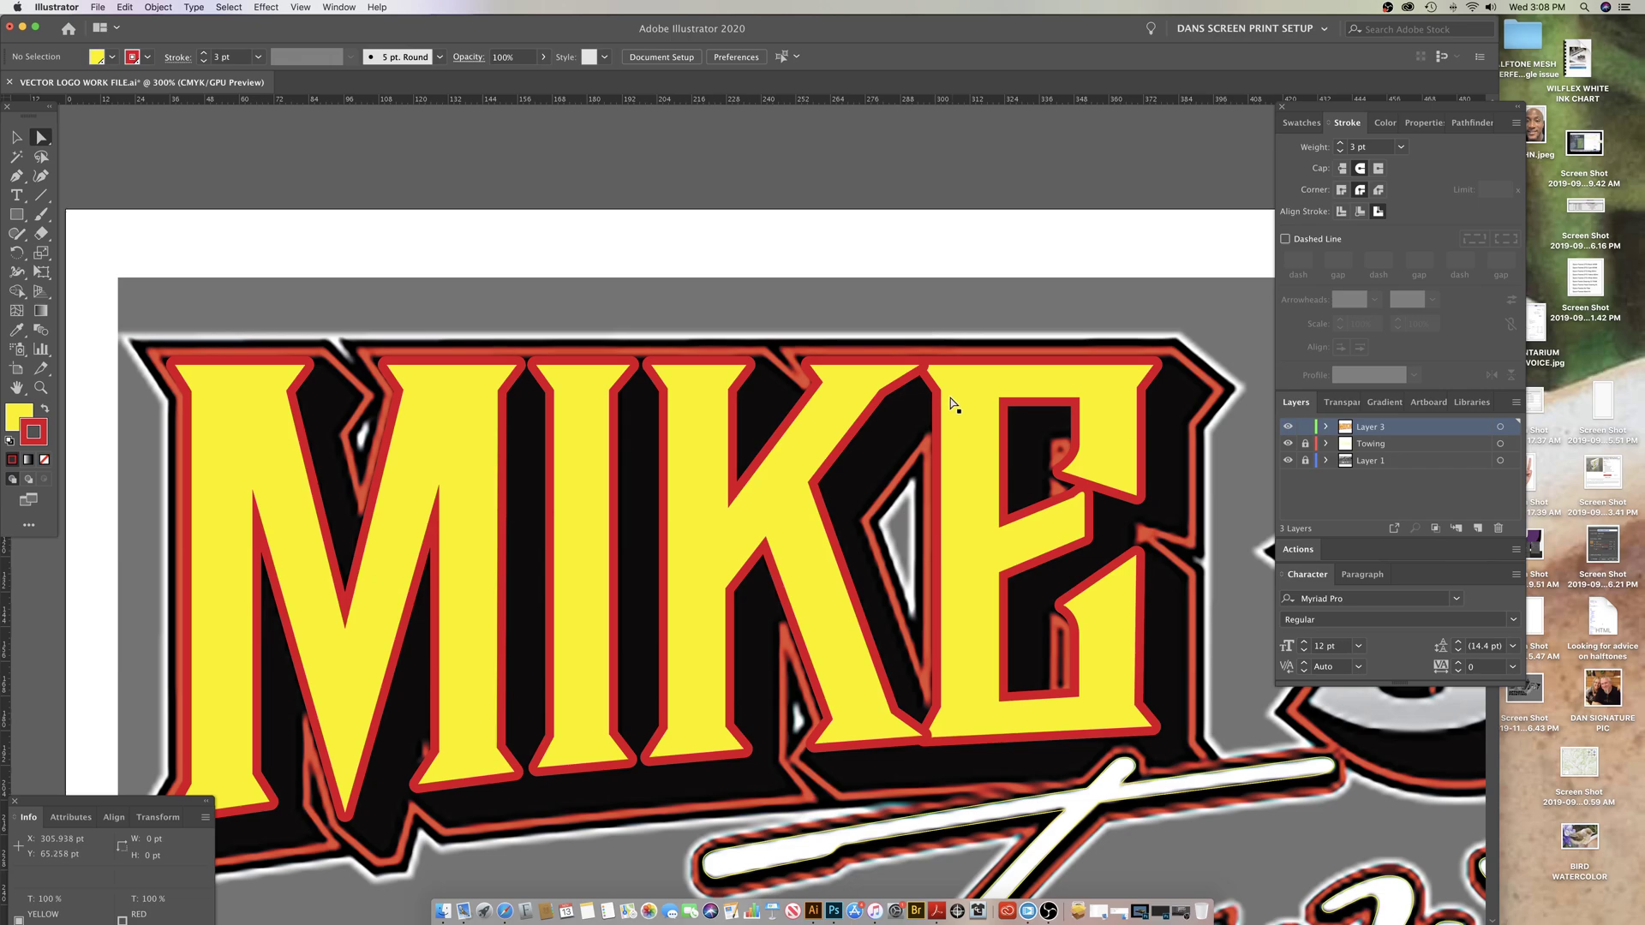
Step: Nudge the letter K 1 pt to the left, away from the E, and deselect it
left_click(16, 137)
left_click(897, 412)
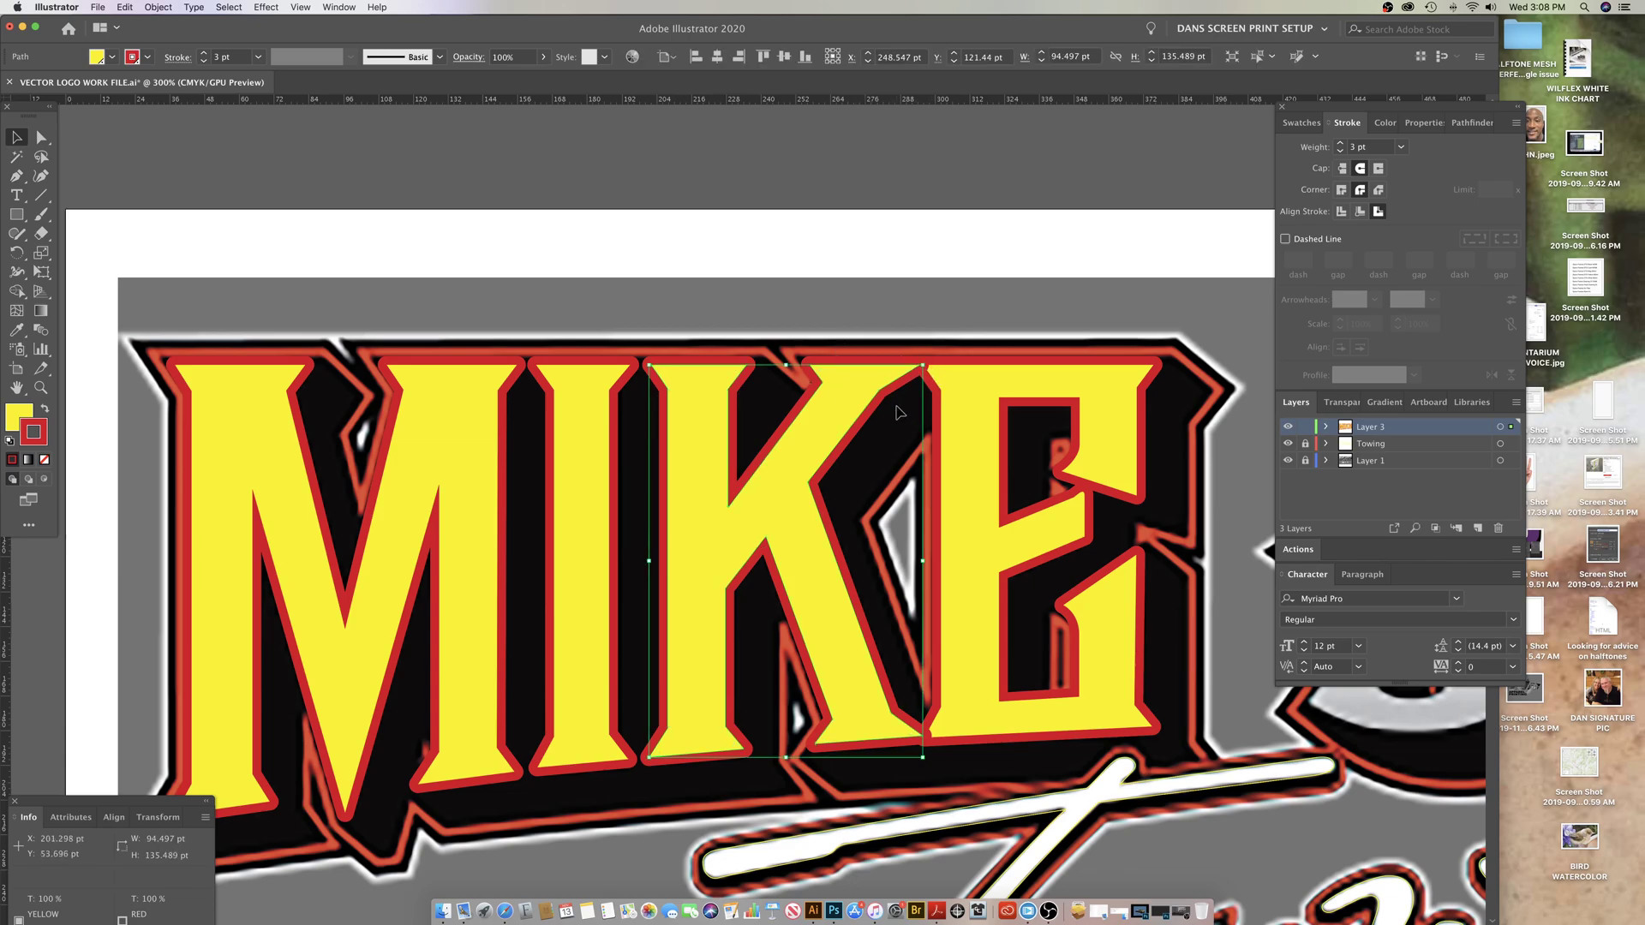
key("Left")
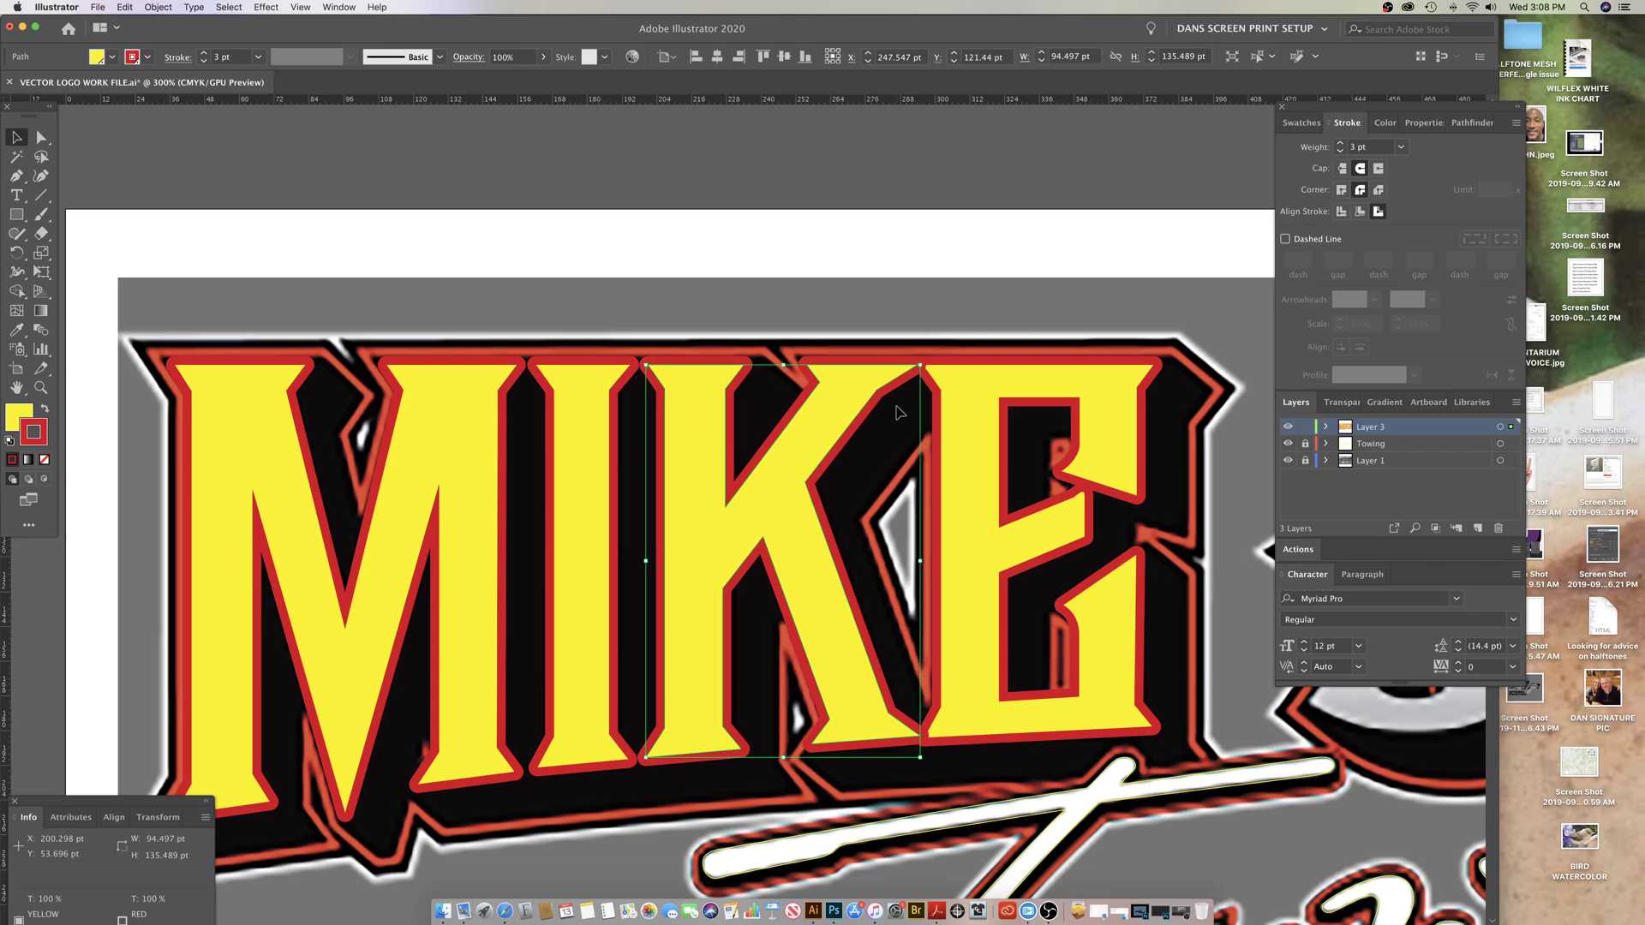
key("super+shift+b")
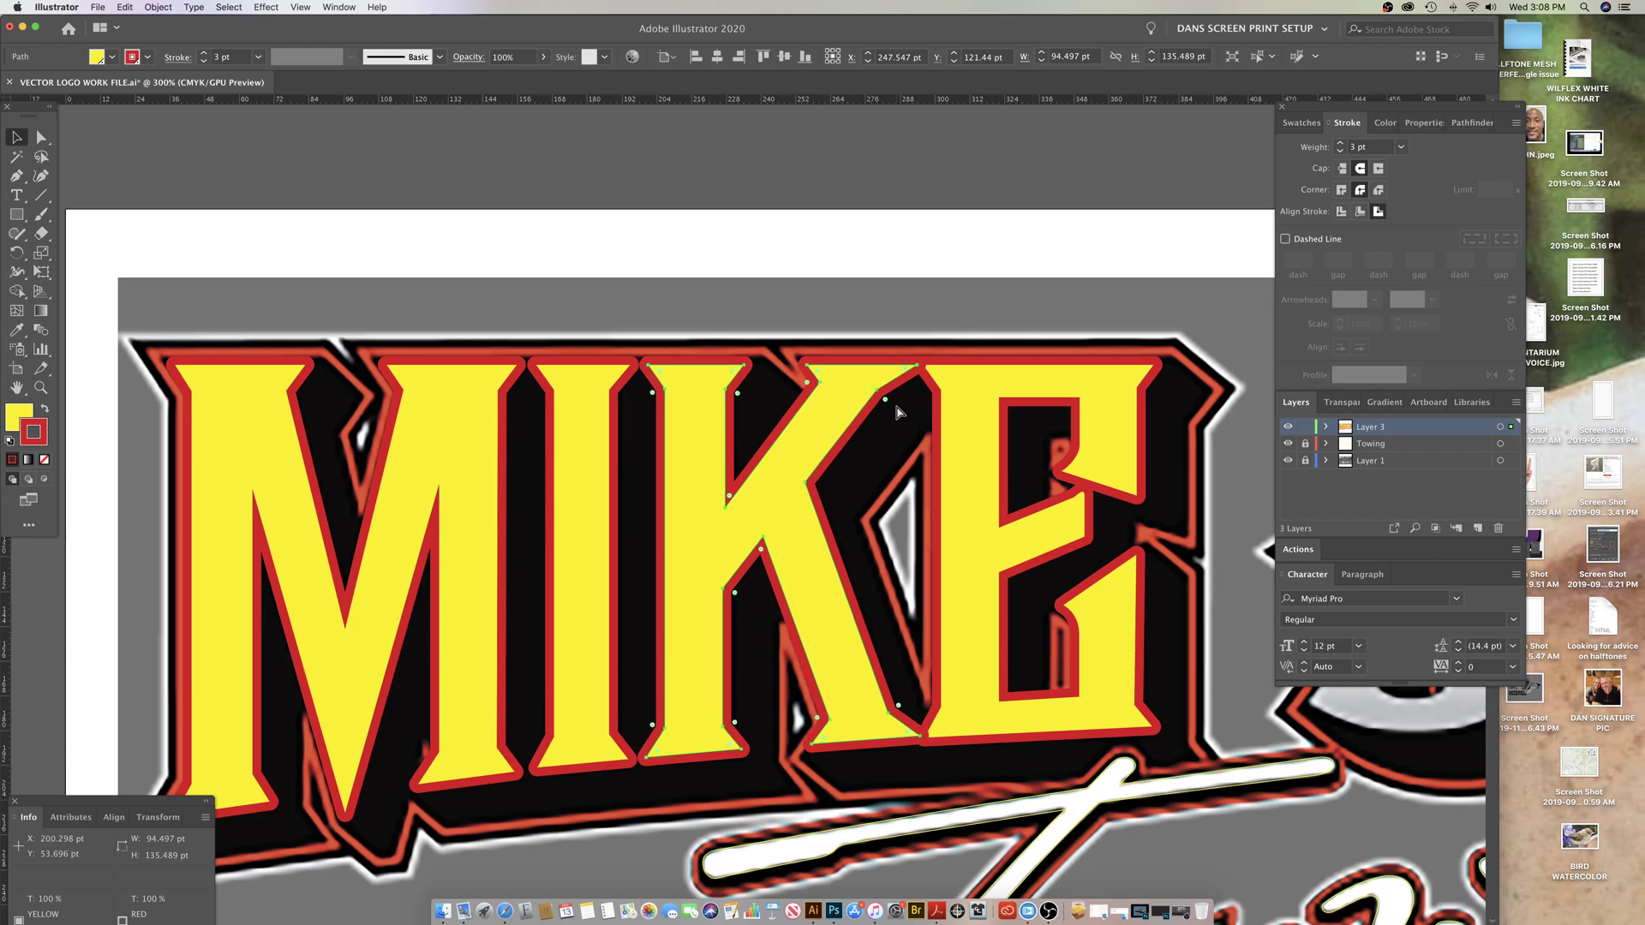
key("super+shift+b")
left_click(939, 342)
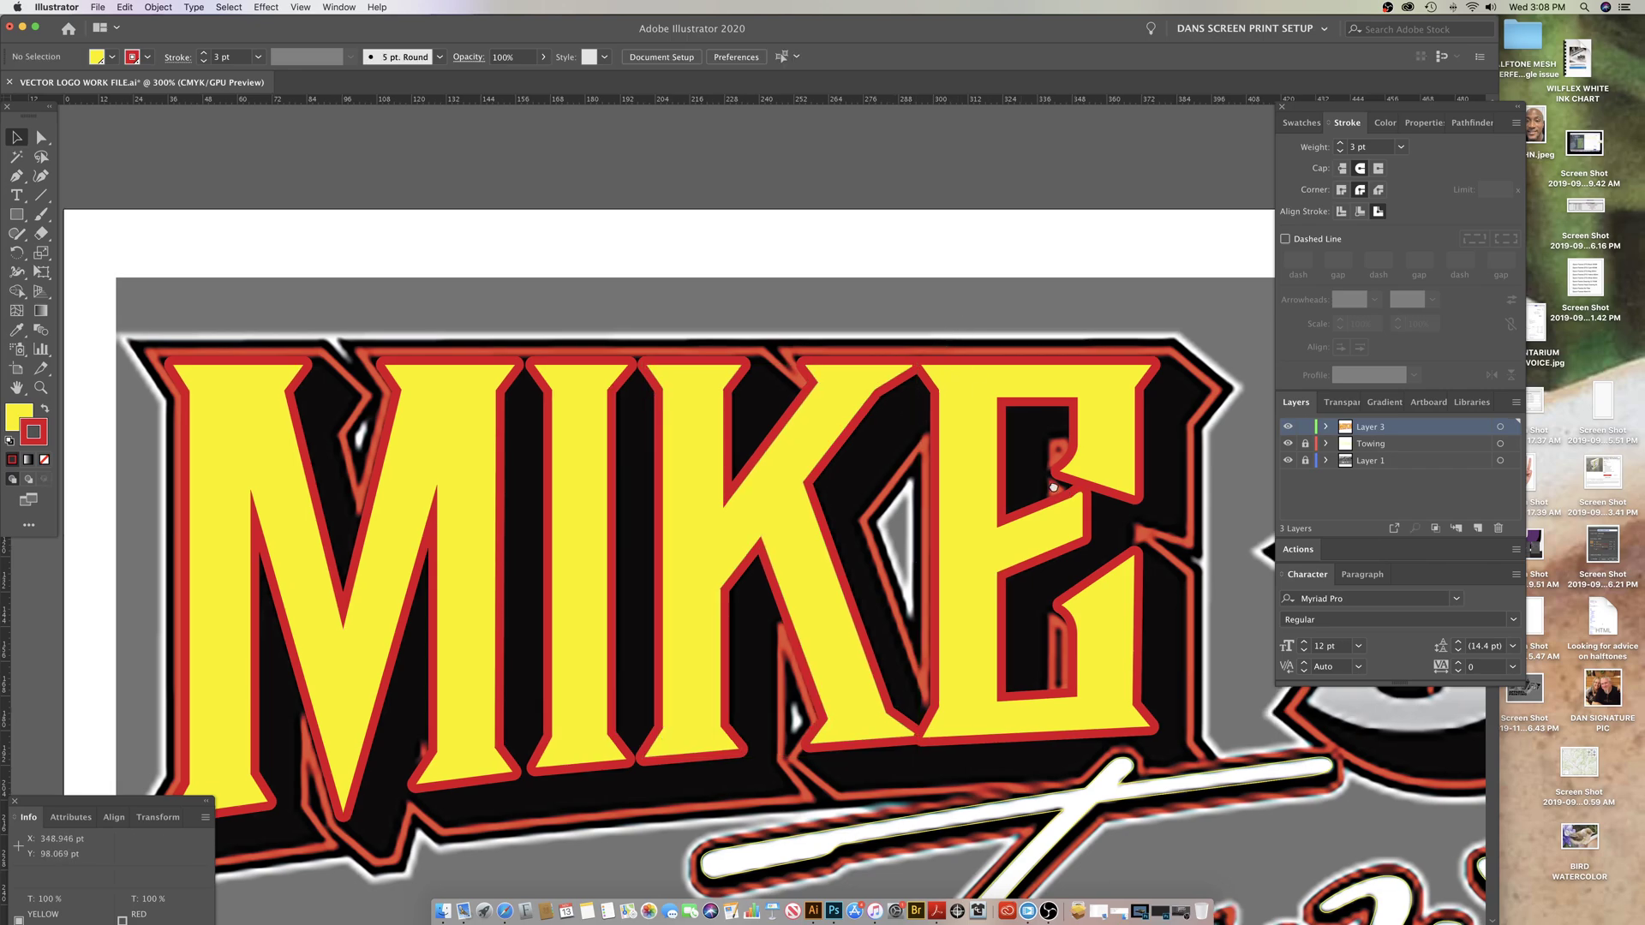
scroll(1067, 492, "right", 3)
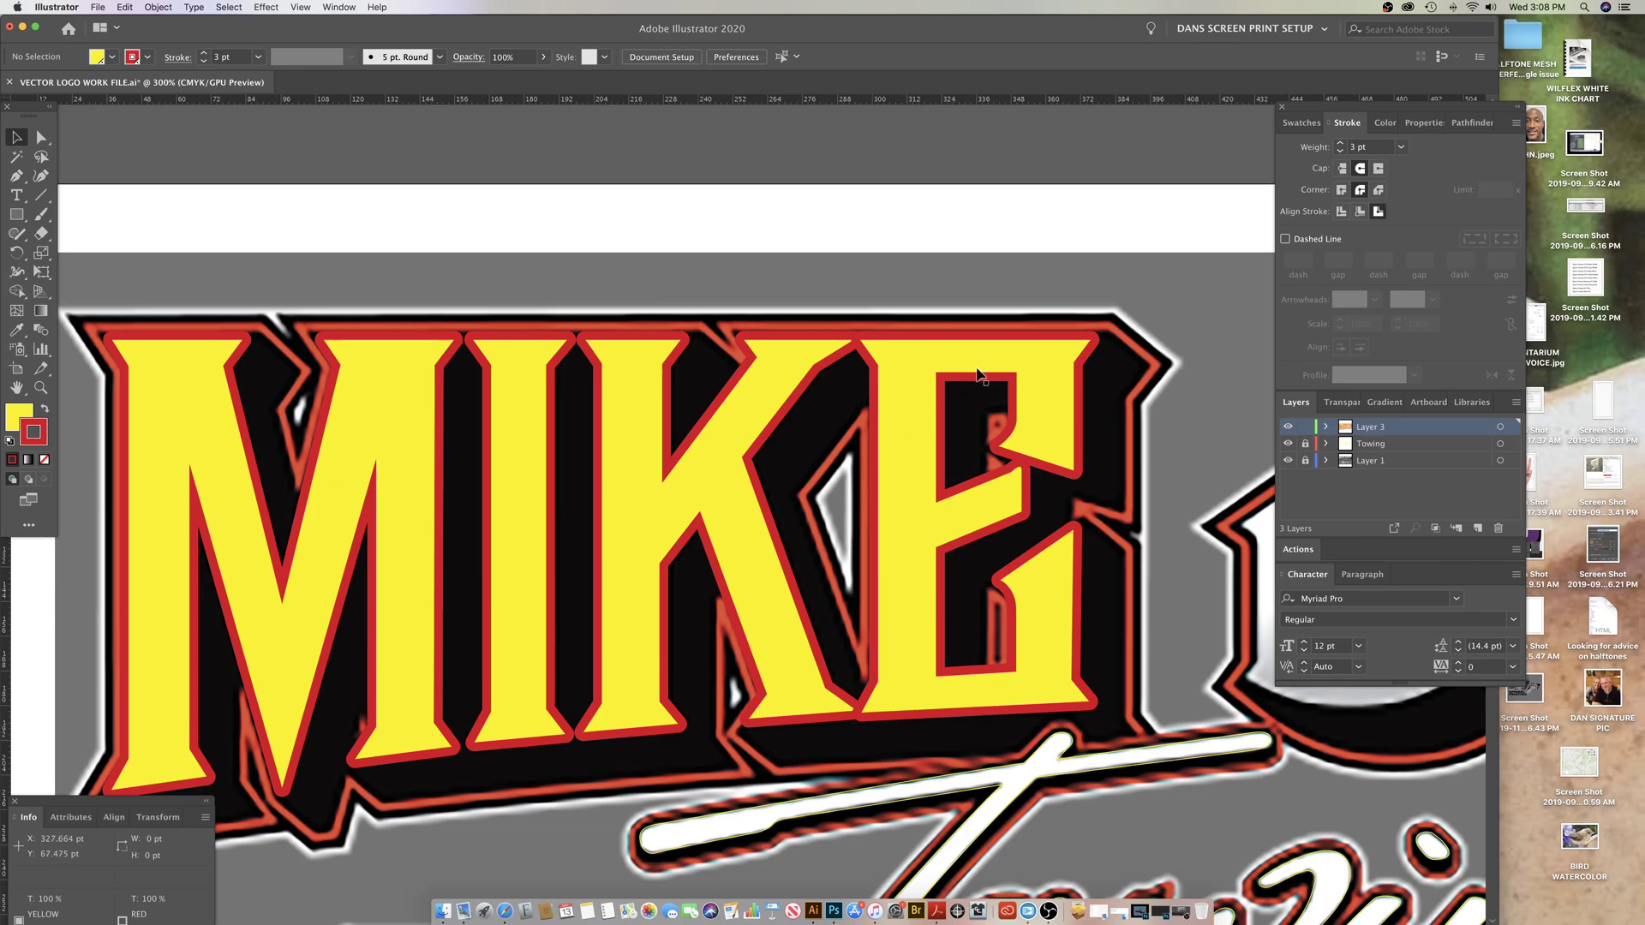
scroll(1086, 355, "left", 1)
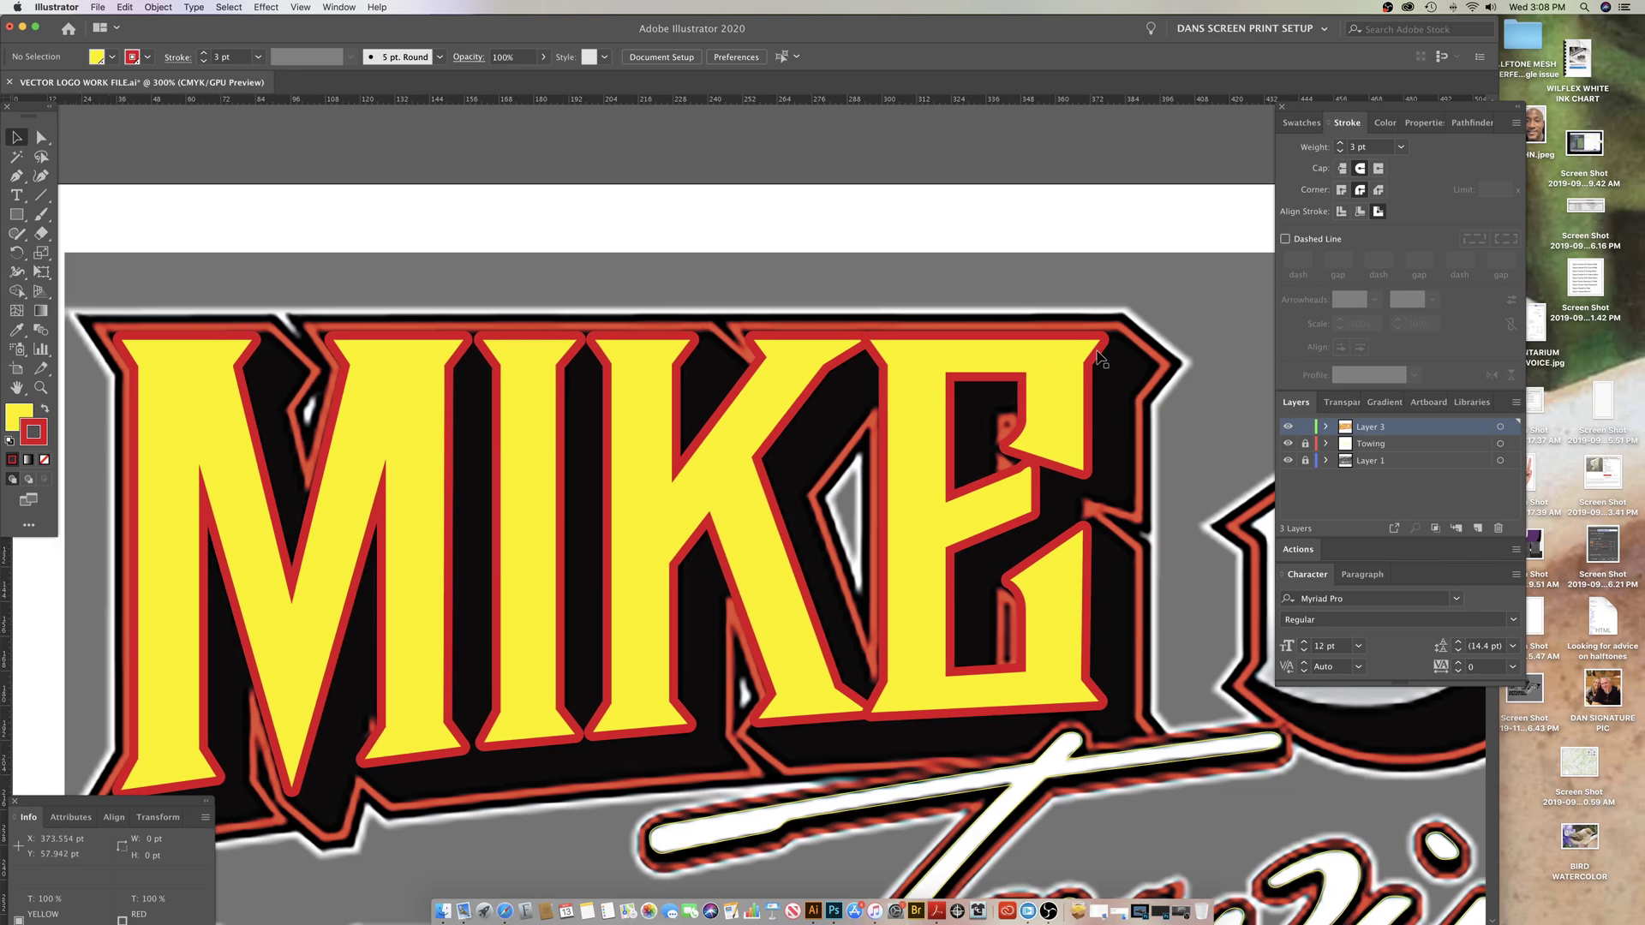
key("z")
left_click(846, 424, "alt")
scroll(926, 303, "down", 2)
scroll(925, 302, "left", 2)
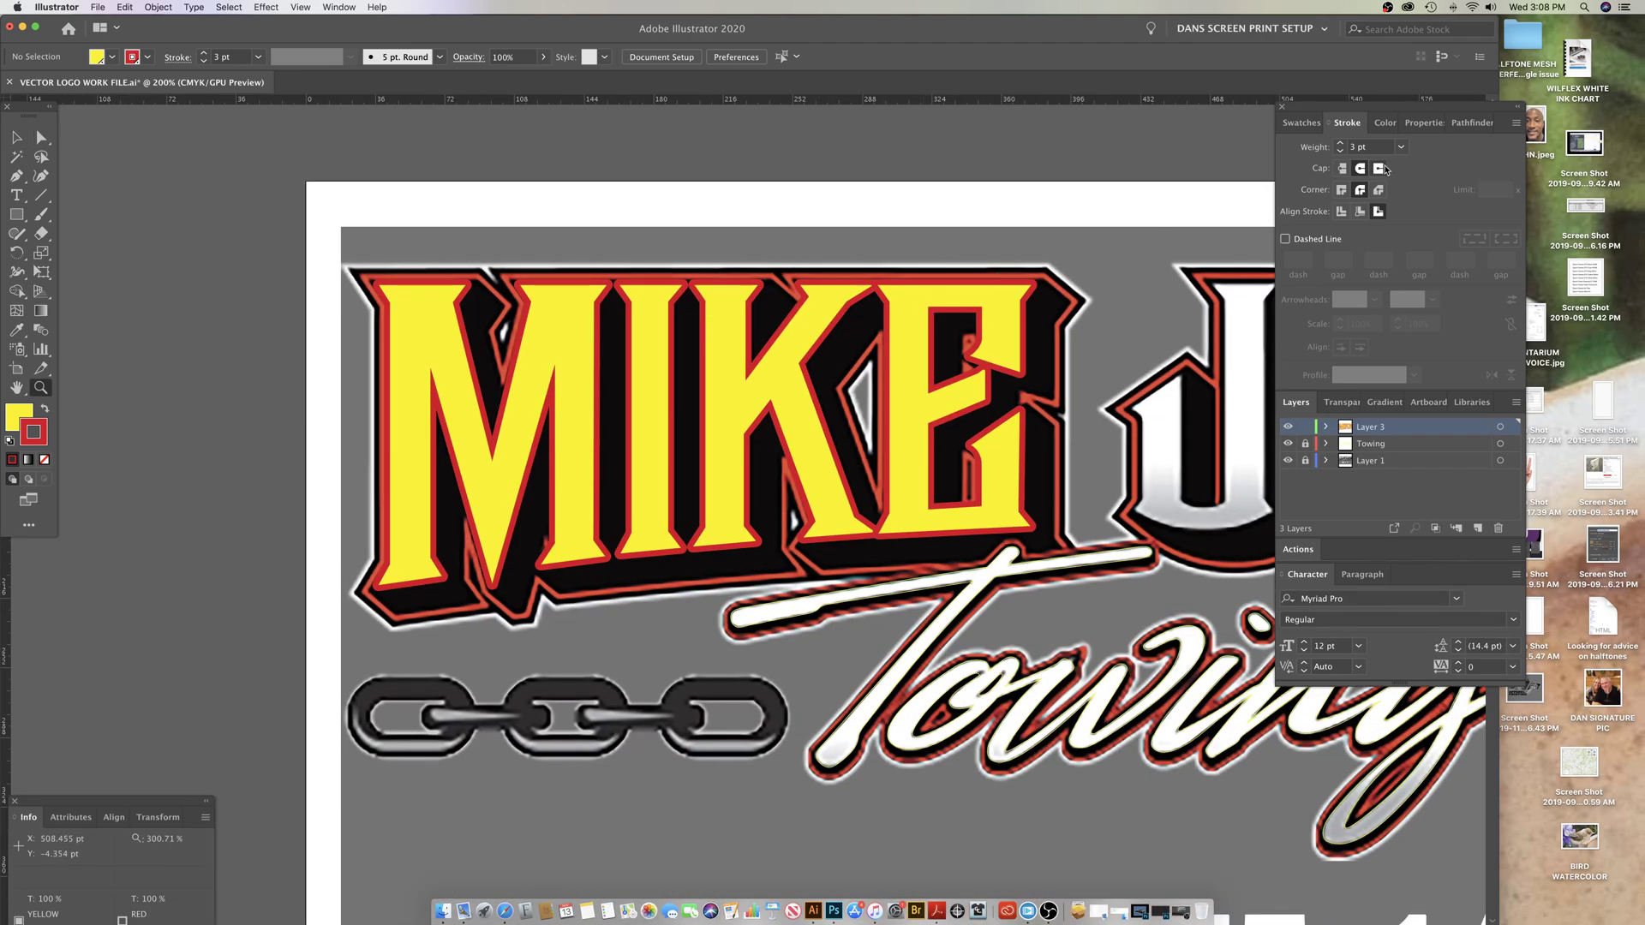
Step: Create a new spot color swatch named Green with CMYK values 100, 0, 100, 0
left_click(1300, 125)
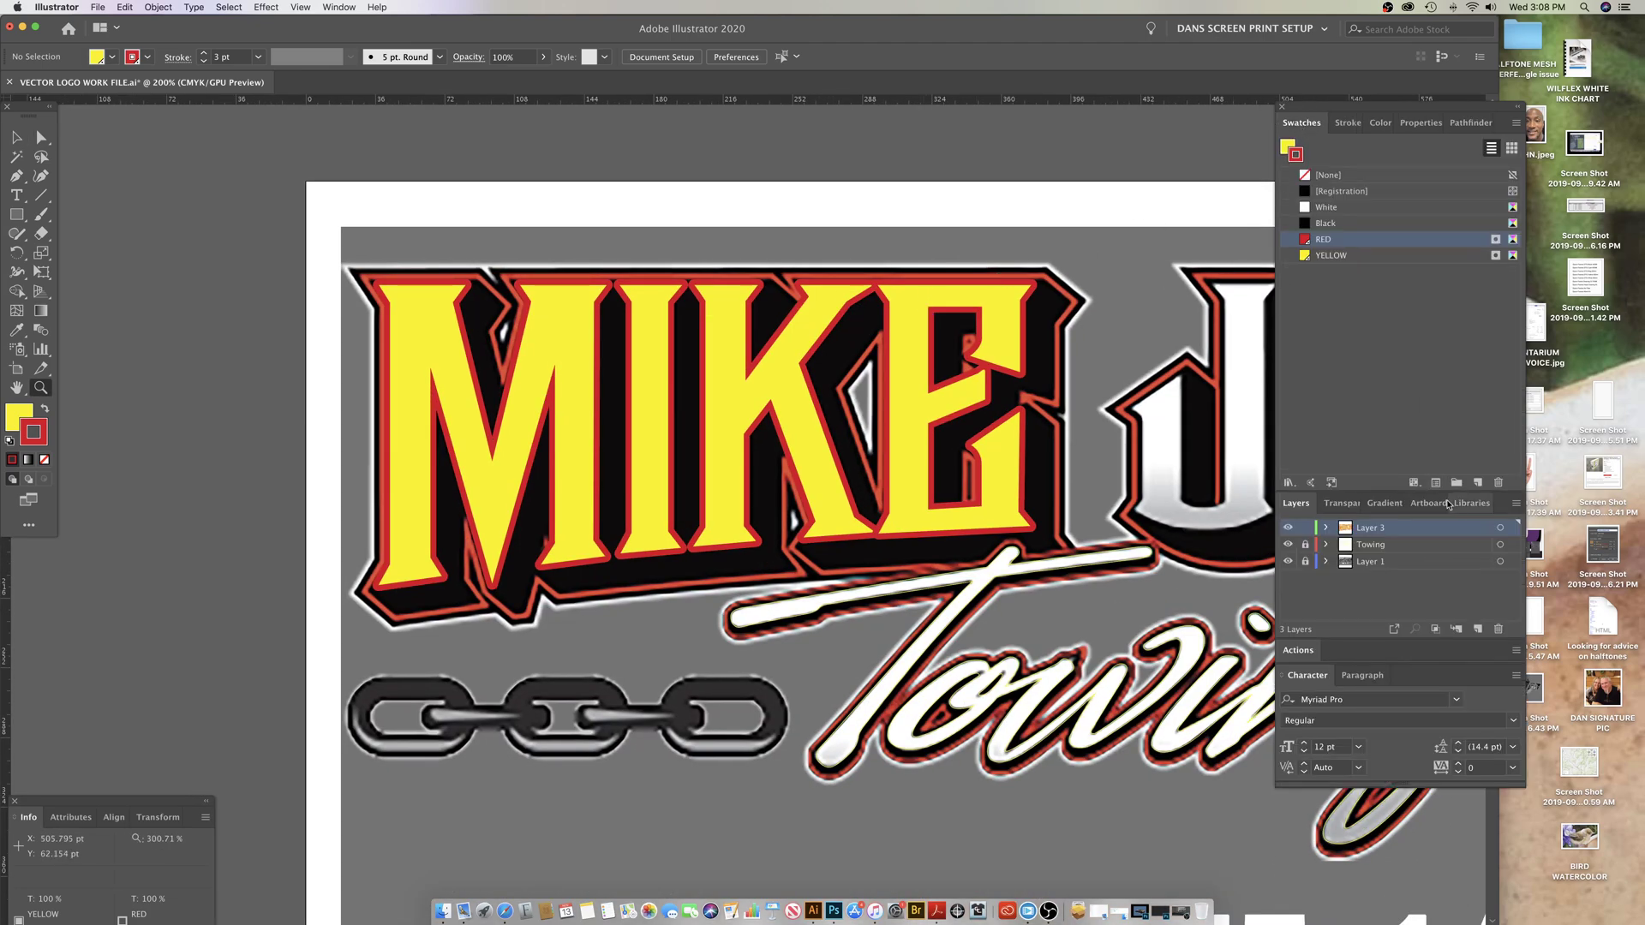
left_click(1477, 483)
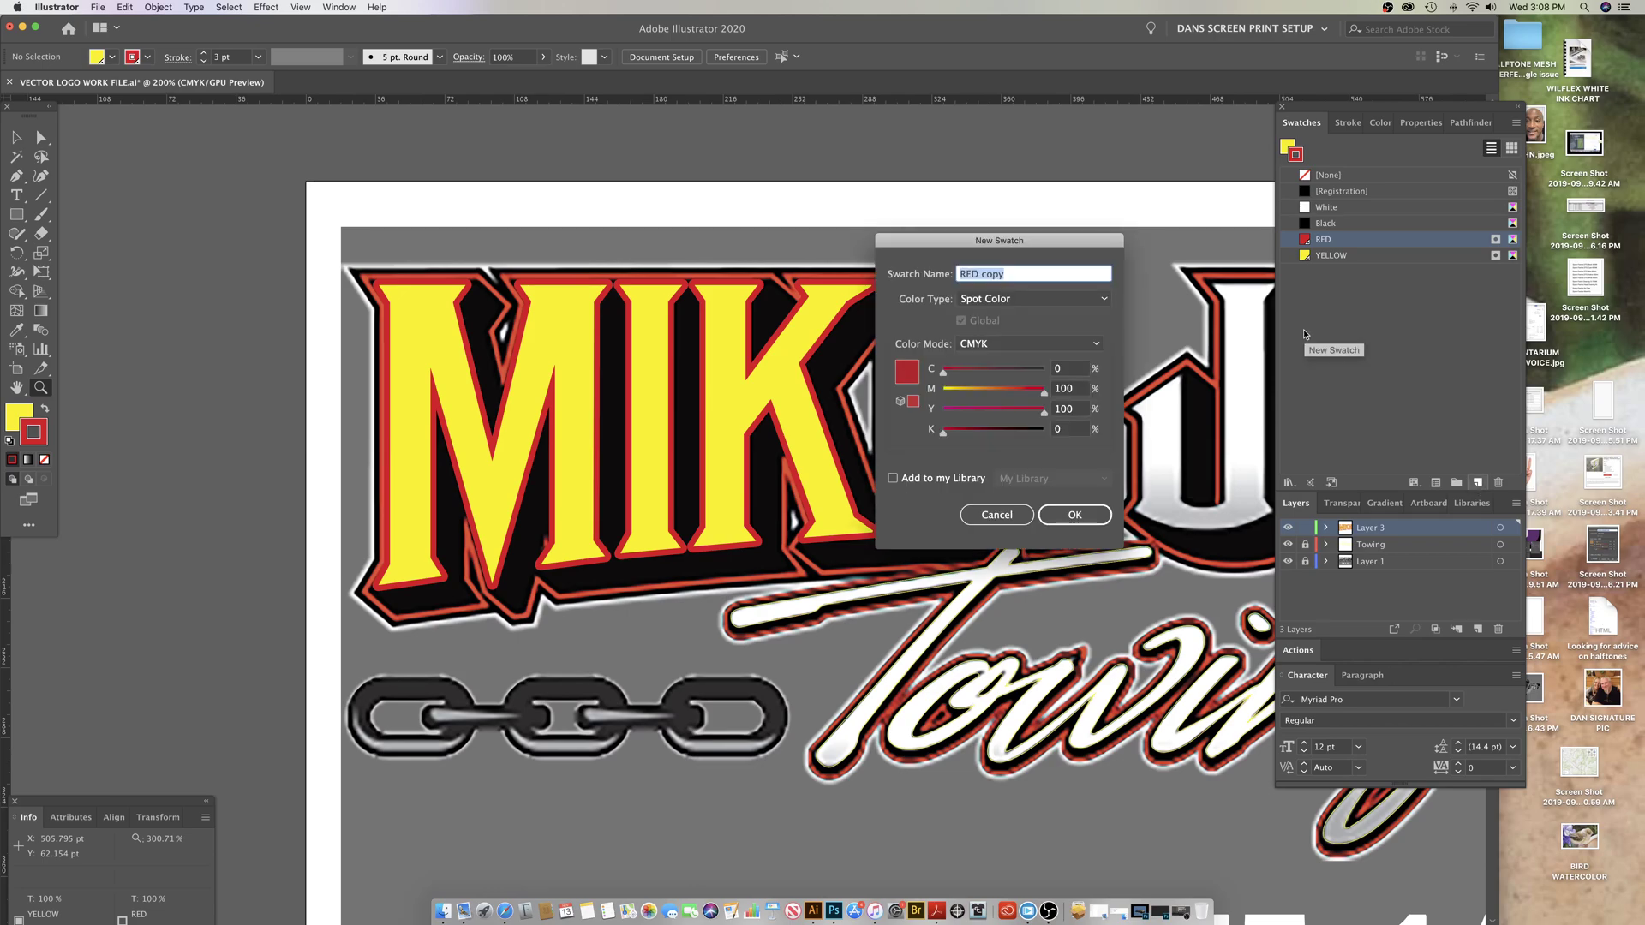
left_click(998, 299)
left_click(1000, 301)
left_click(1011, 275)
type("Green")
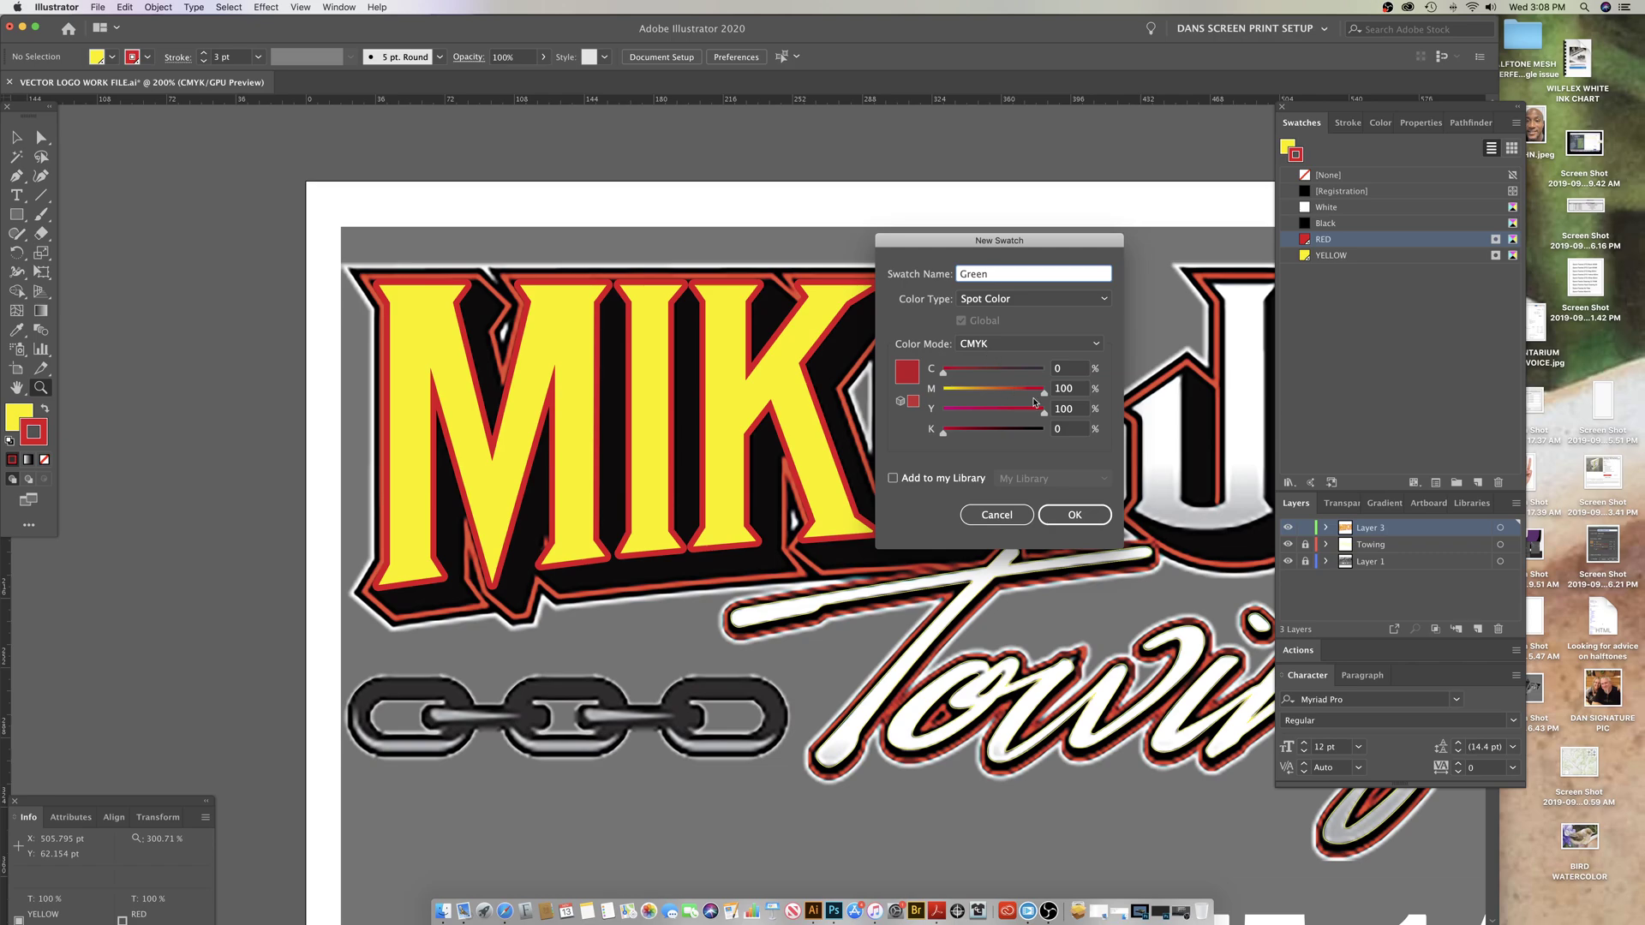
left_click(1043, 372)
left_click_drag(1044, 391, 944, 391)
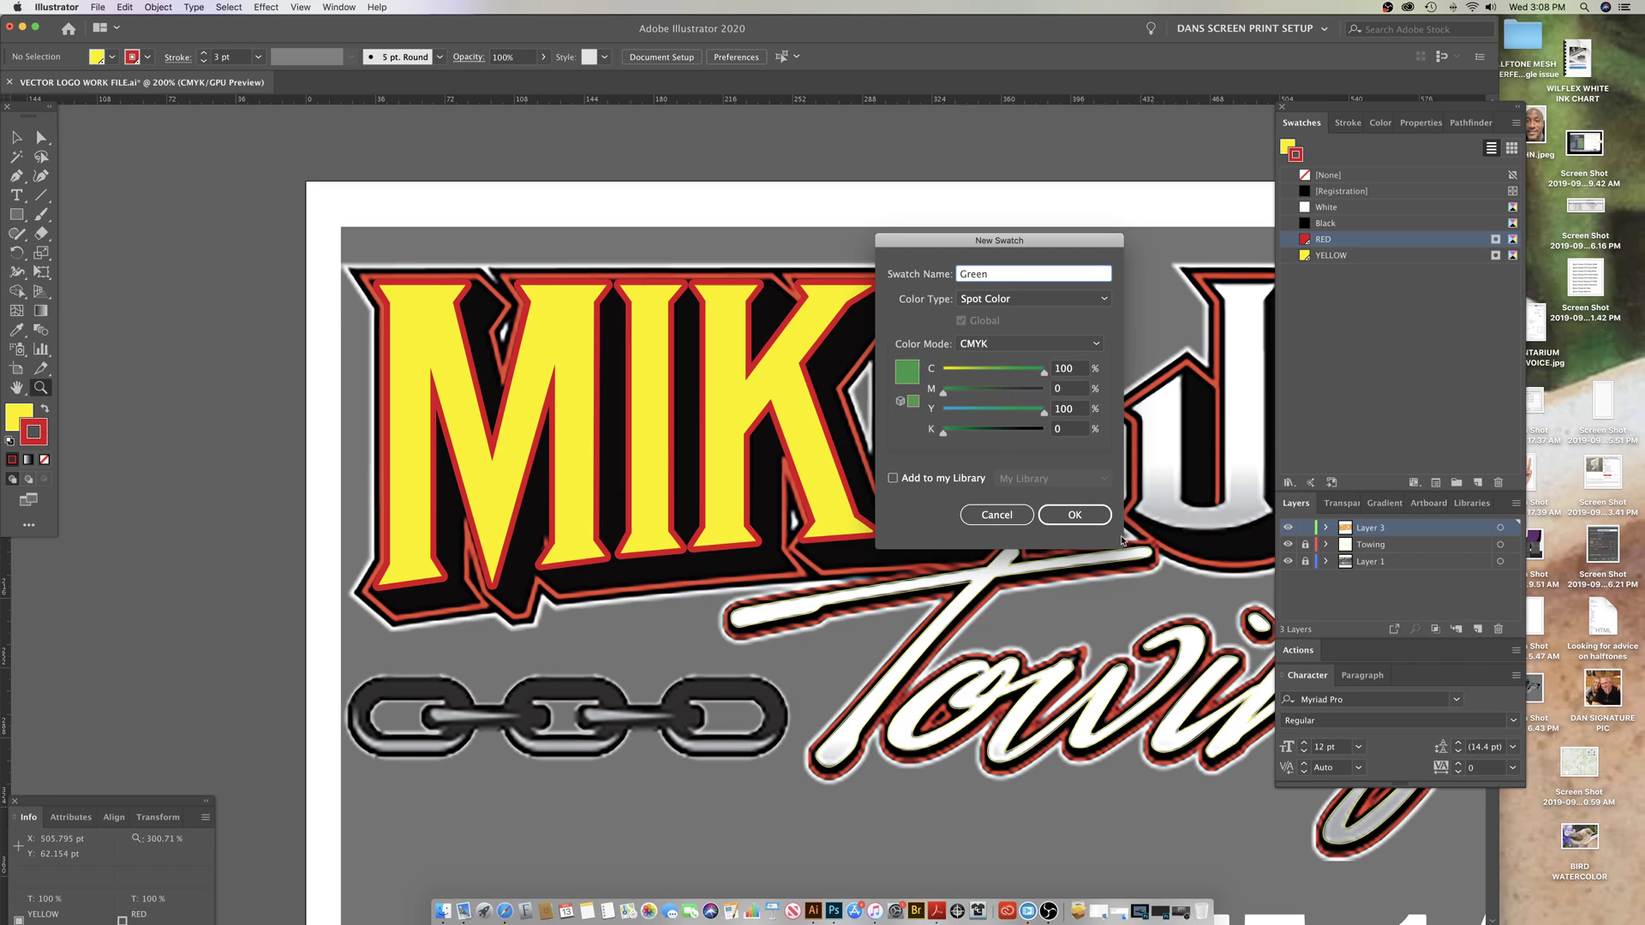
left_click(1086, 517)
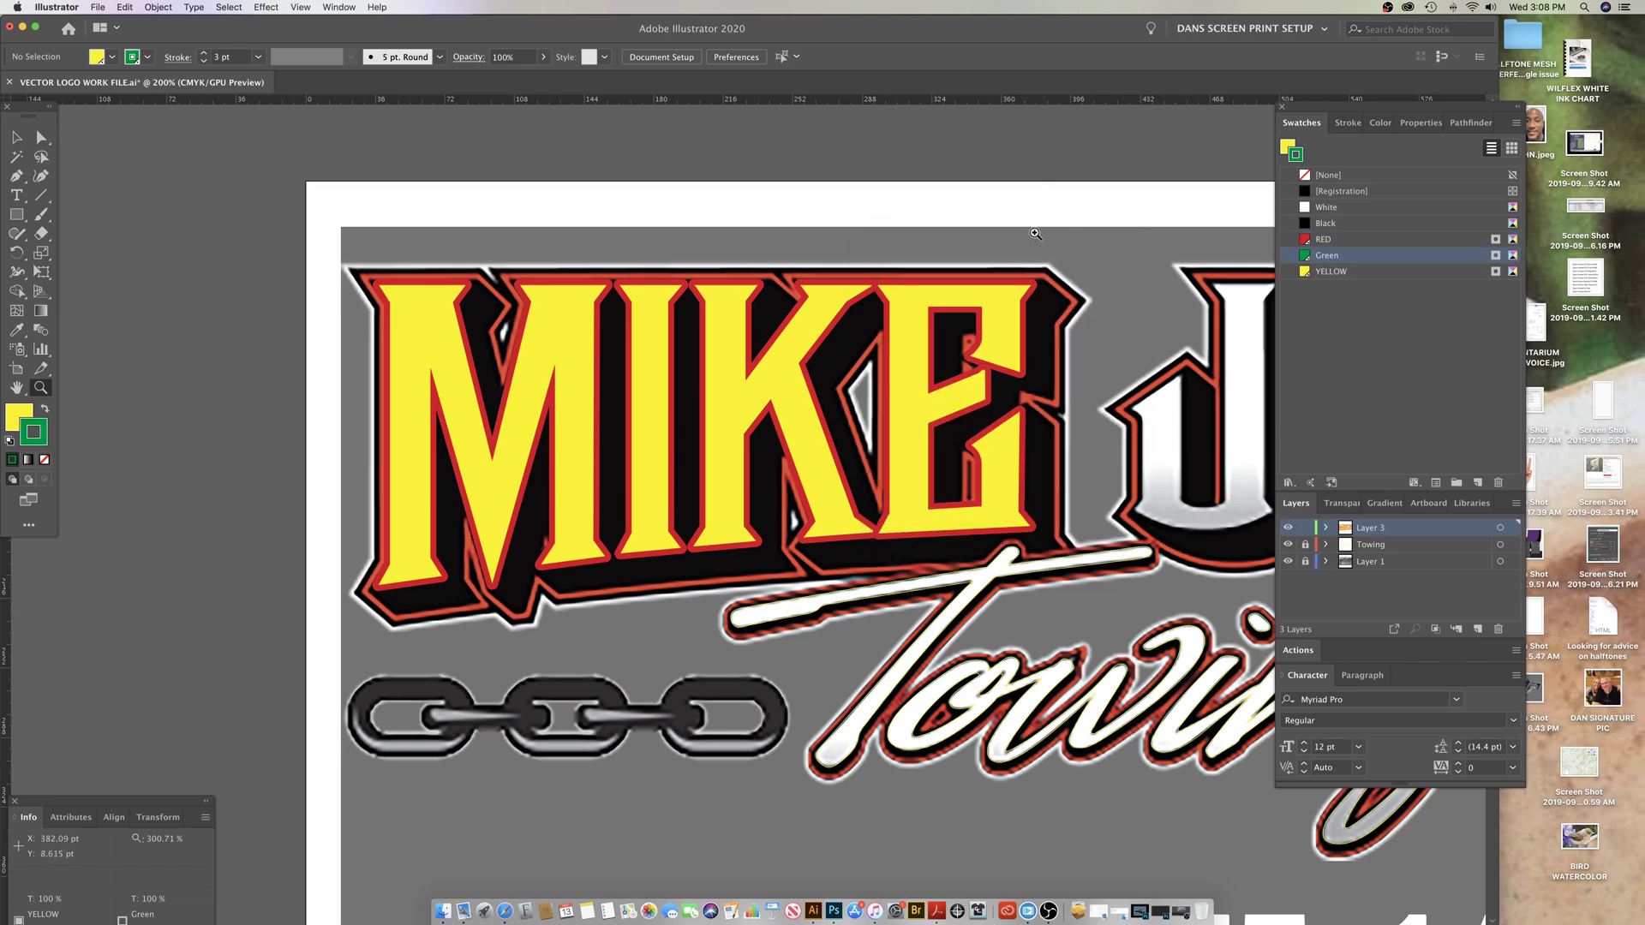
Step: Select all the MIKE letters, apply the Green swatch to their stroke, and deselect them
left_click(1026, 312)
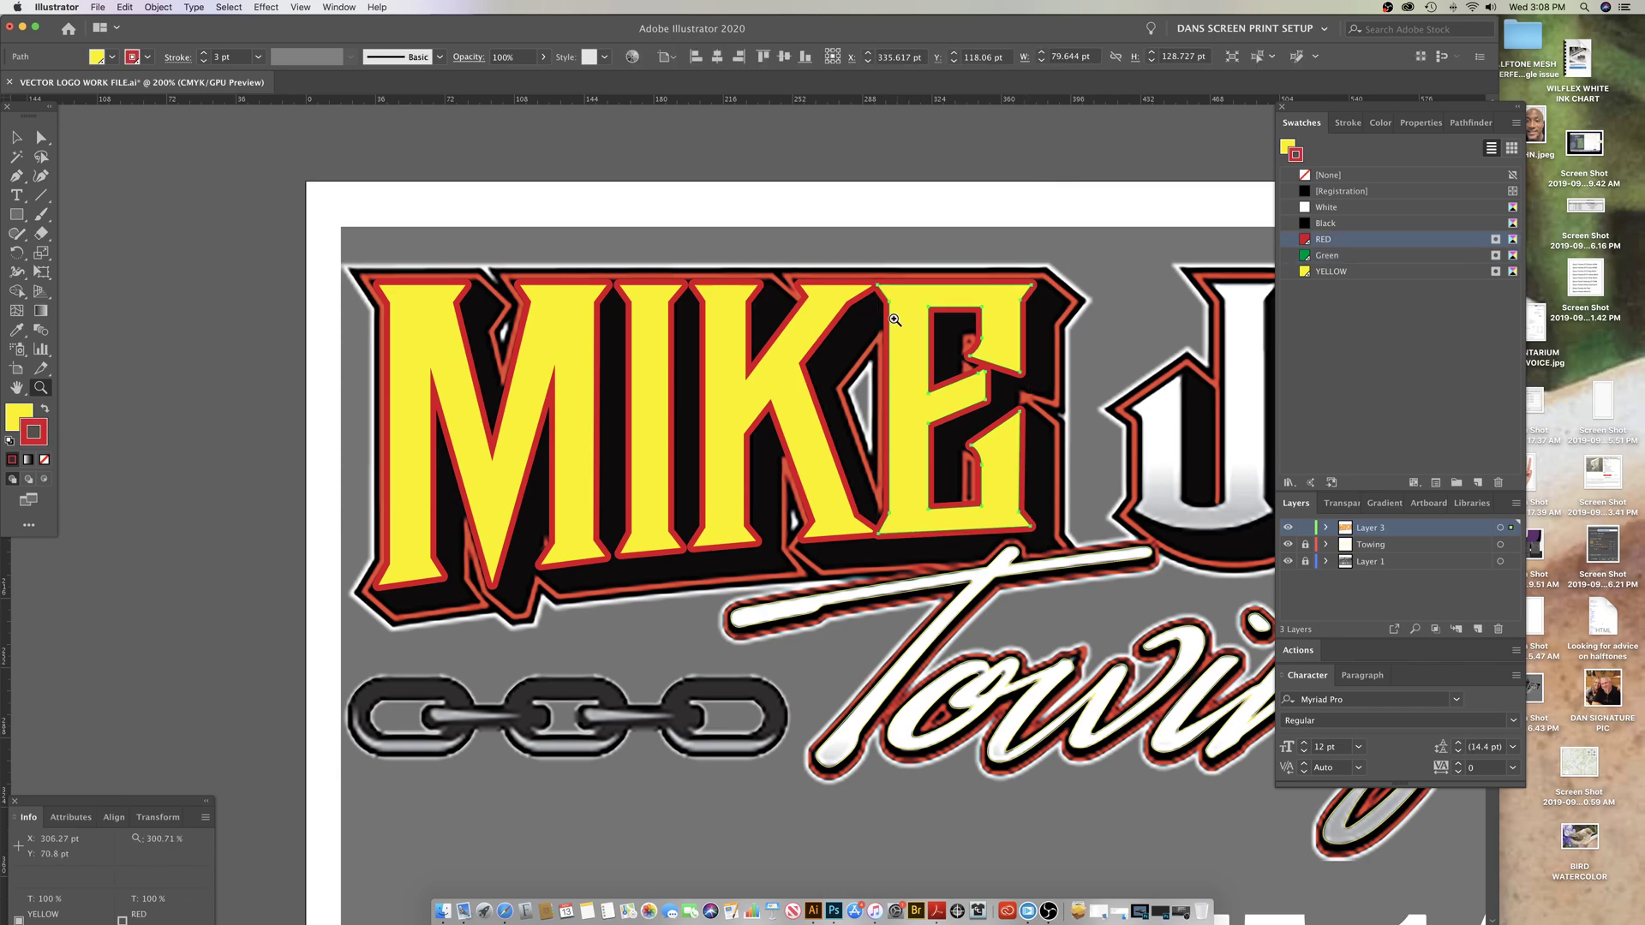
left_click(654, 337, "shift+super")
left_click(574, 334, "shift+super")
key("x")
key("x")
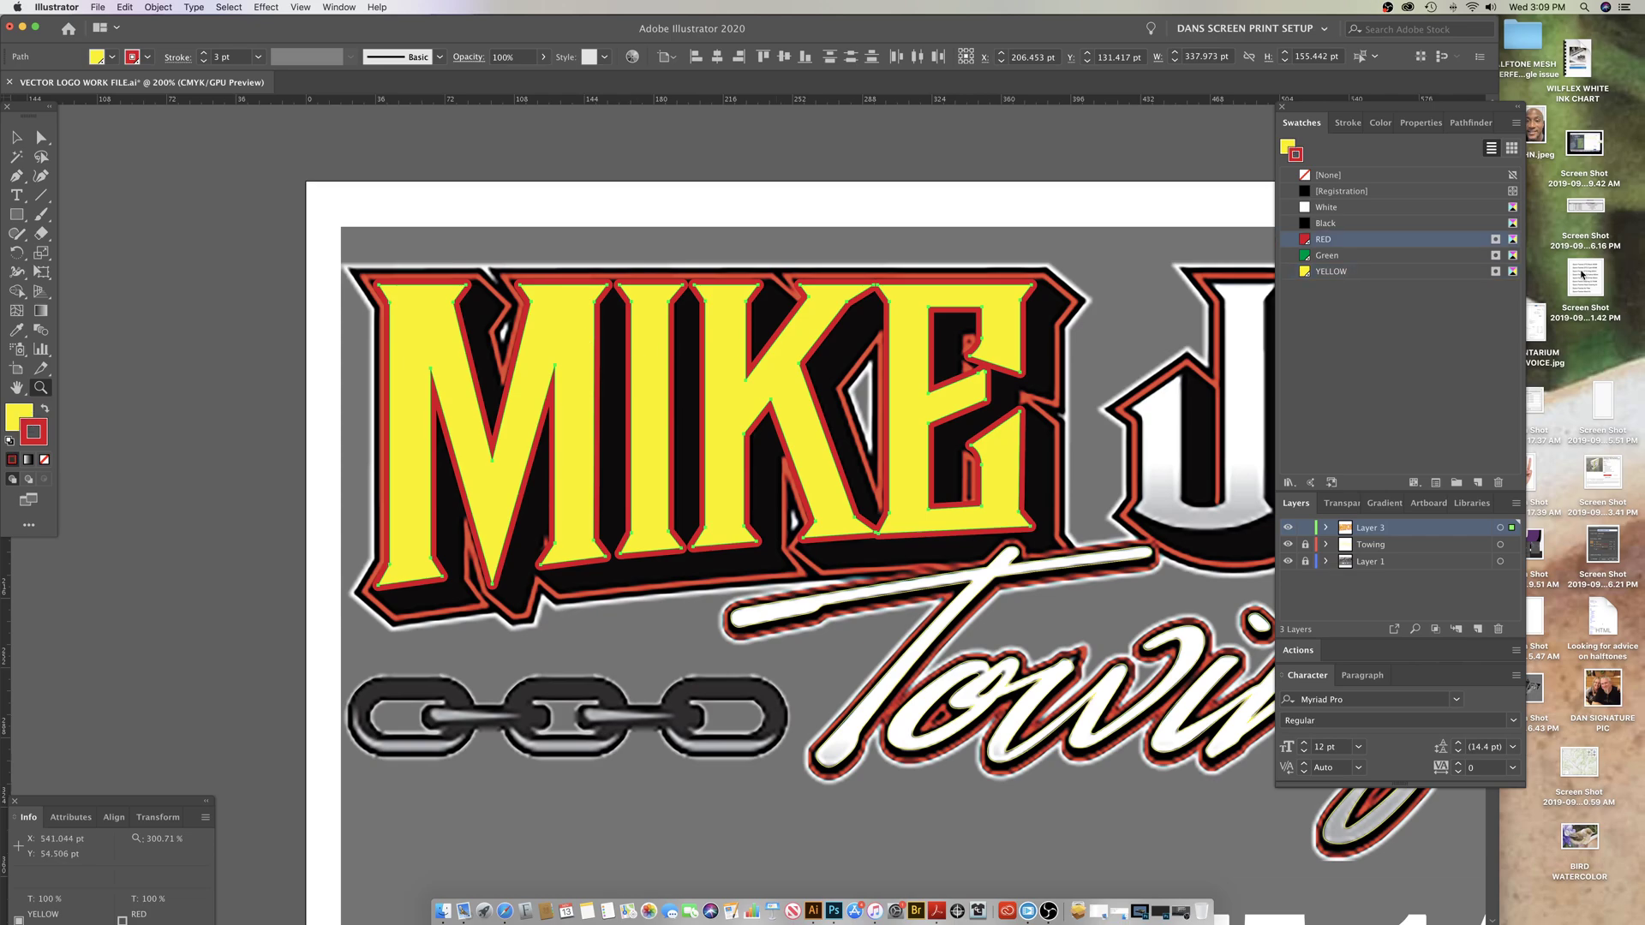
left_click(1317, 261)
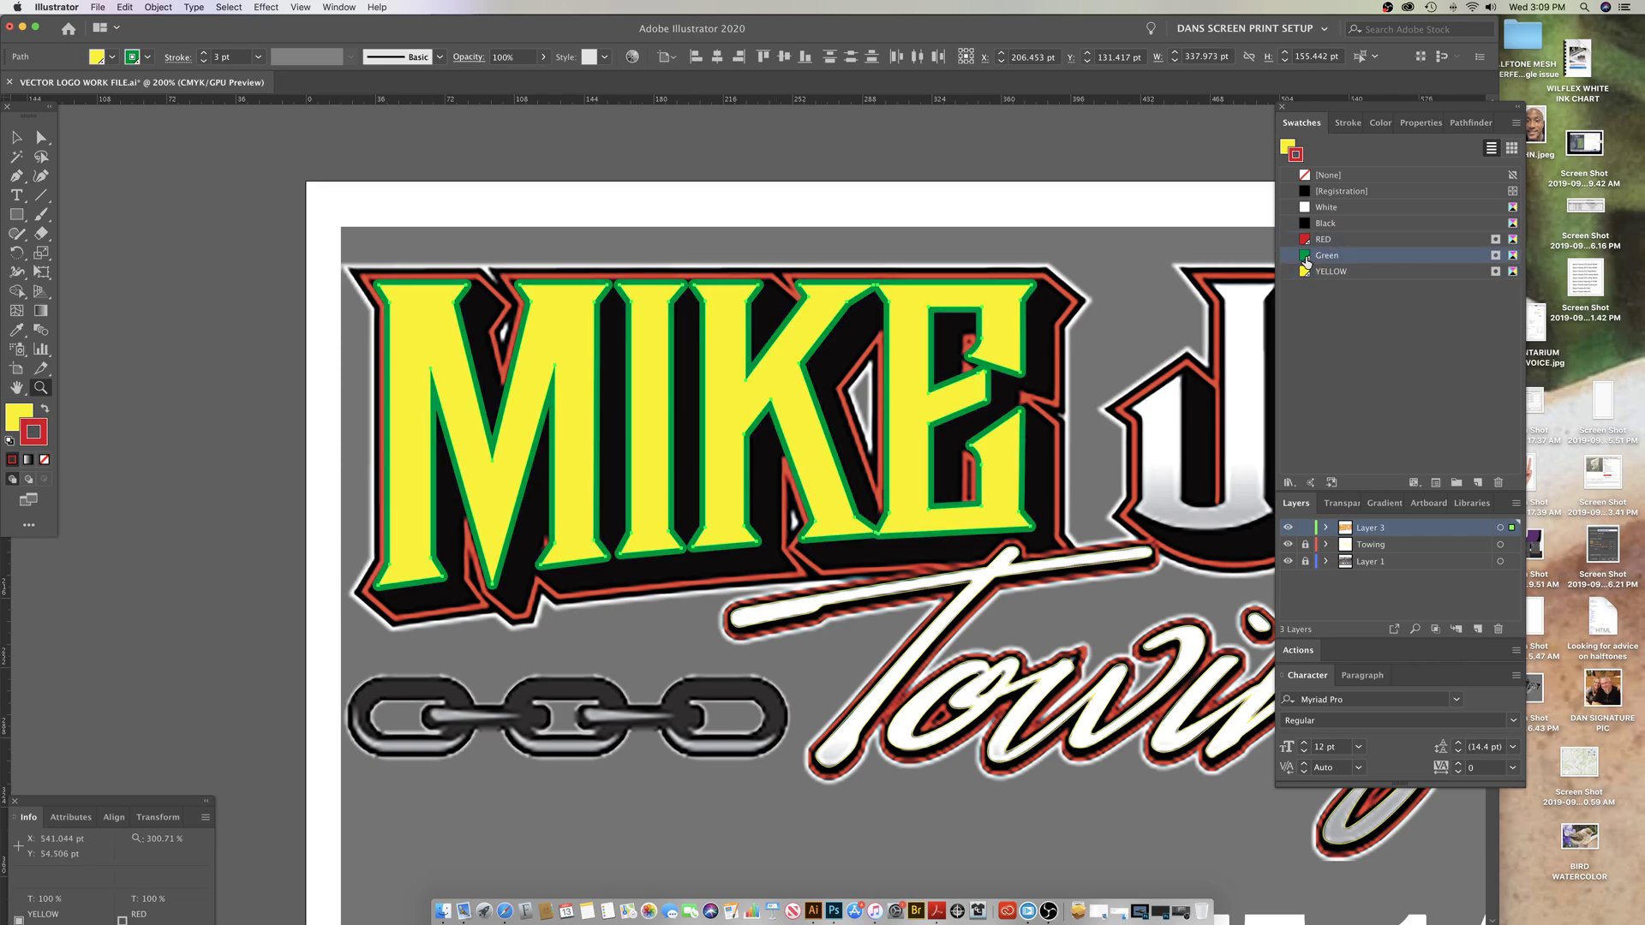
left_click(1044, 191)
Step: Try an offset duplicate of the MIKE group, shifted down and to the right of the original, and delete it
left_click_drag(1078, 313, 1027, 289)
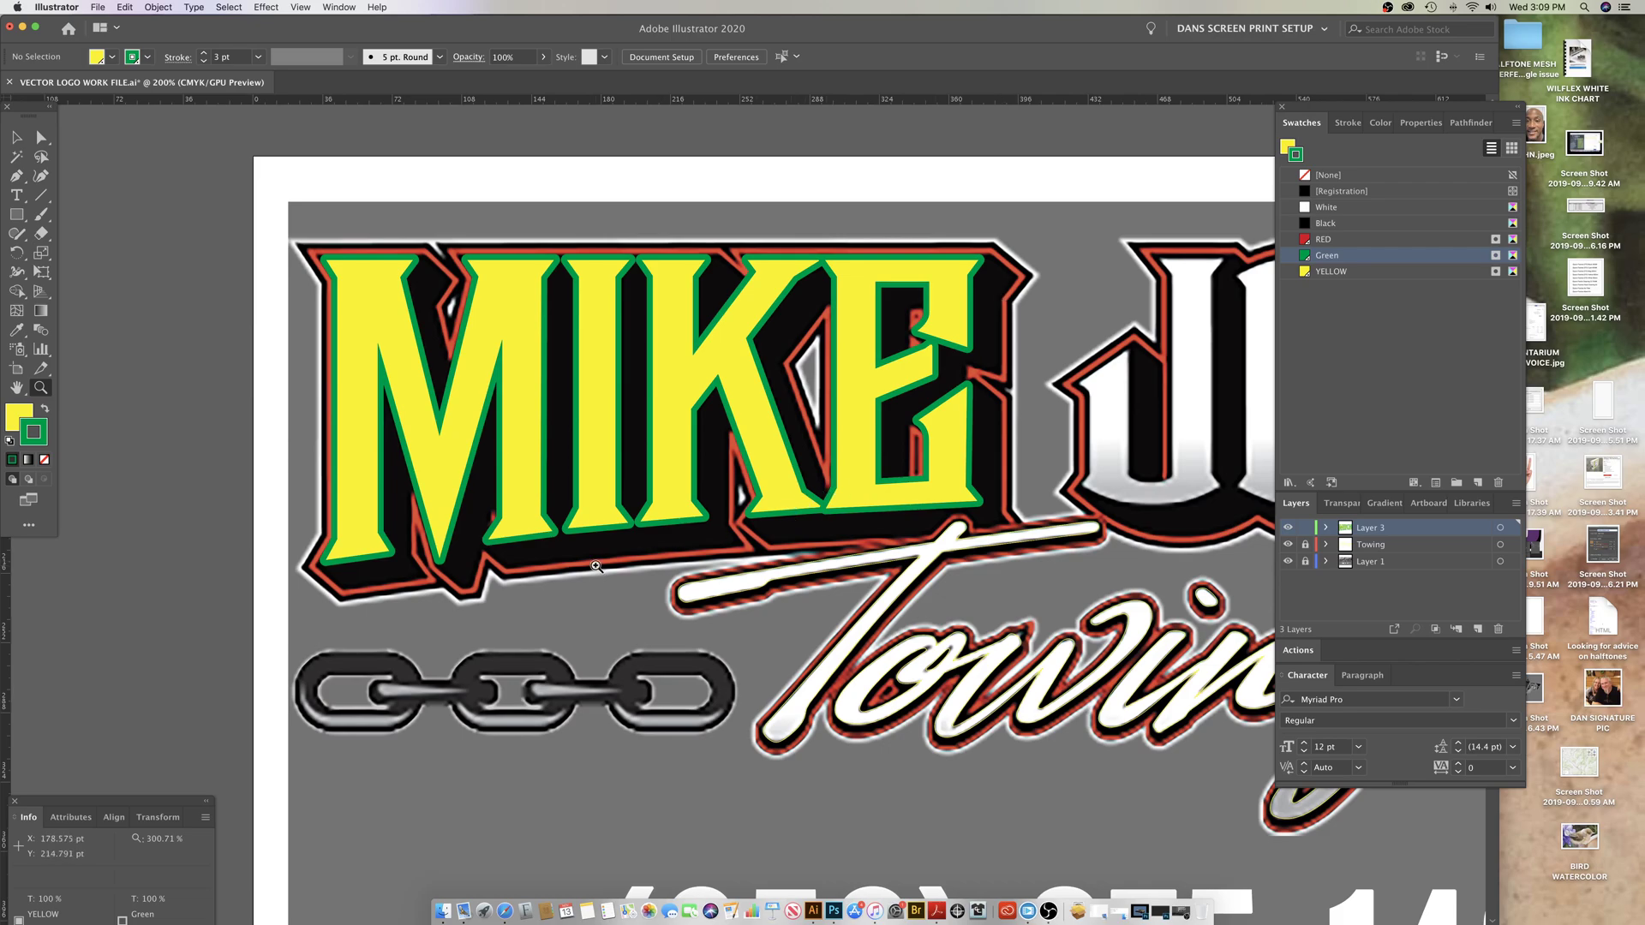
left_click(16, 137)
left_click(954, 428)
key("super+shift+b")
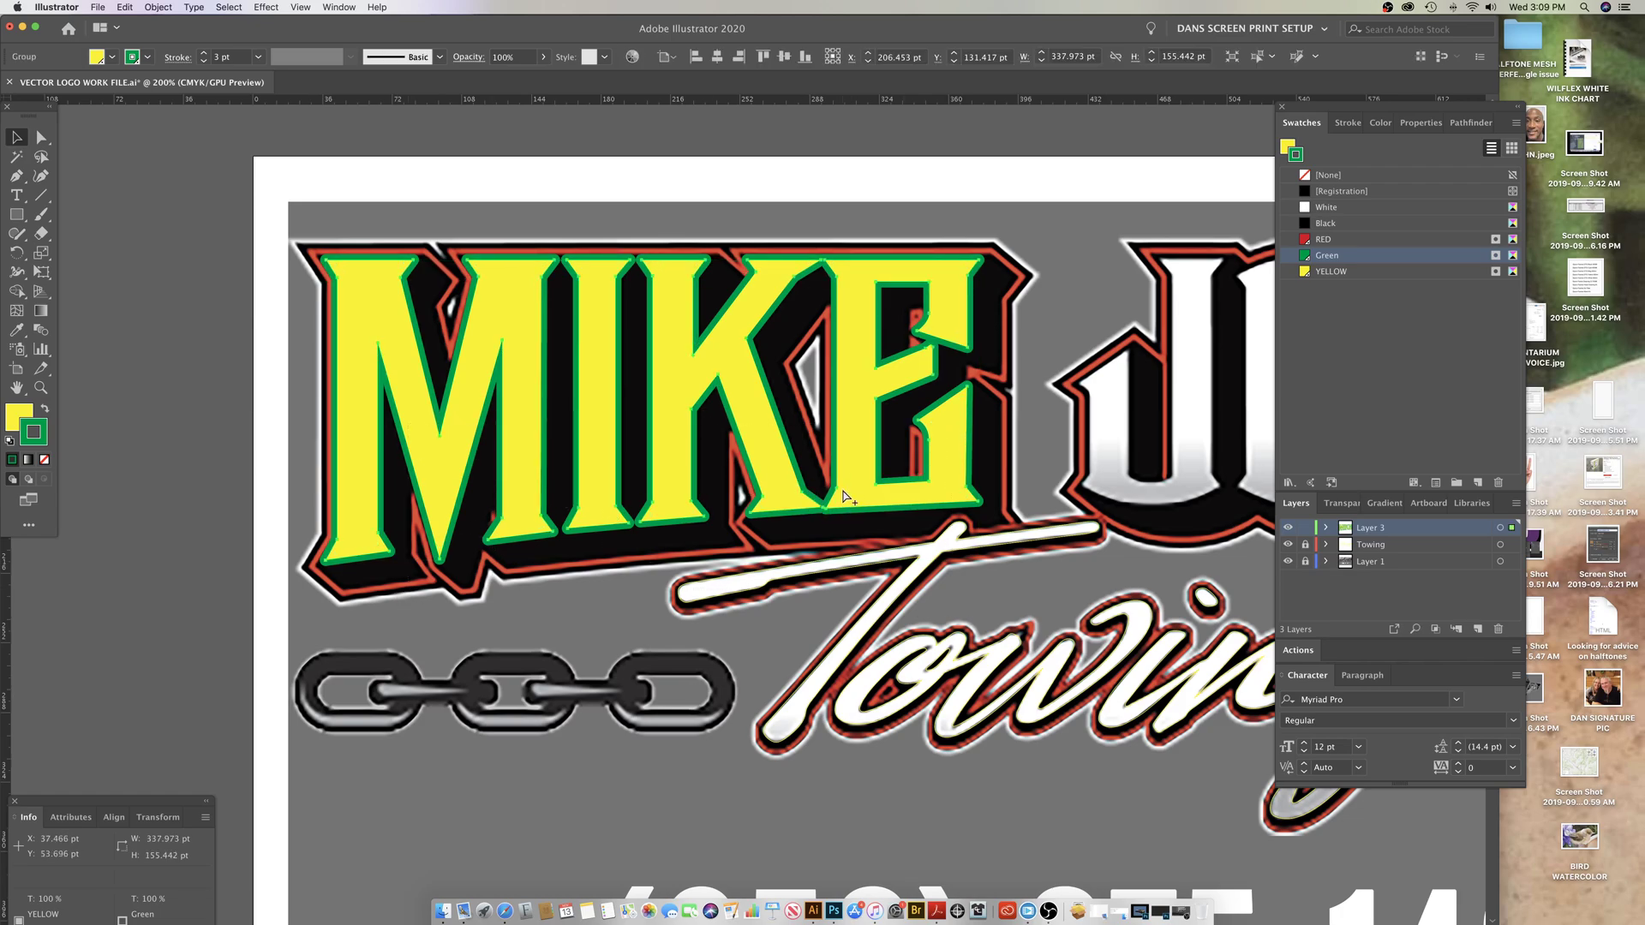
left_click_drag(846, 499, 872, 524)
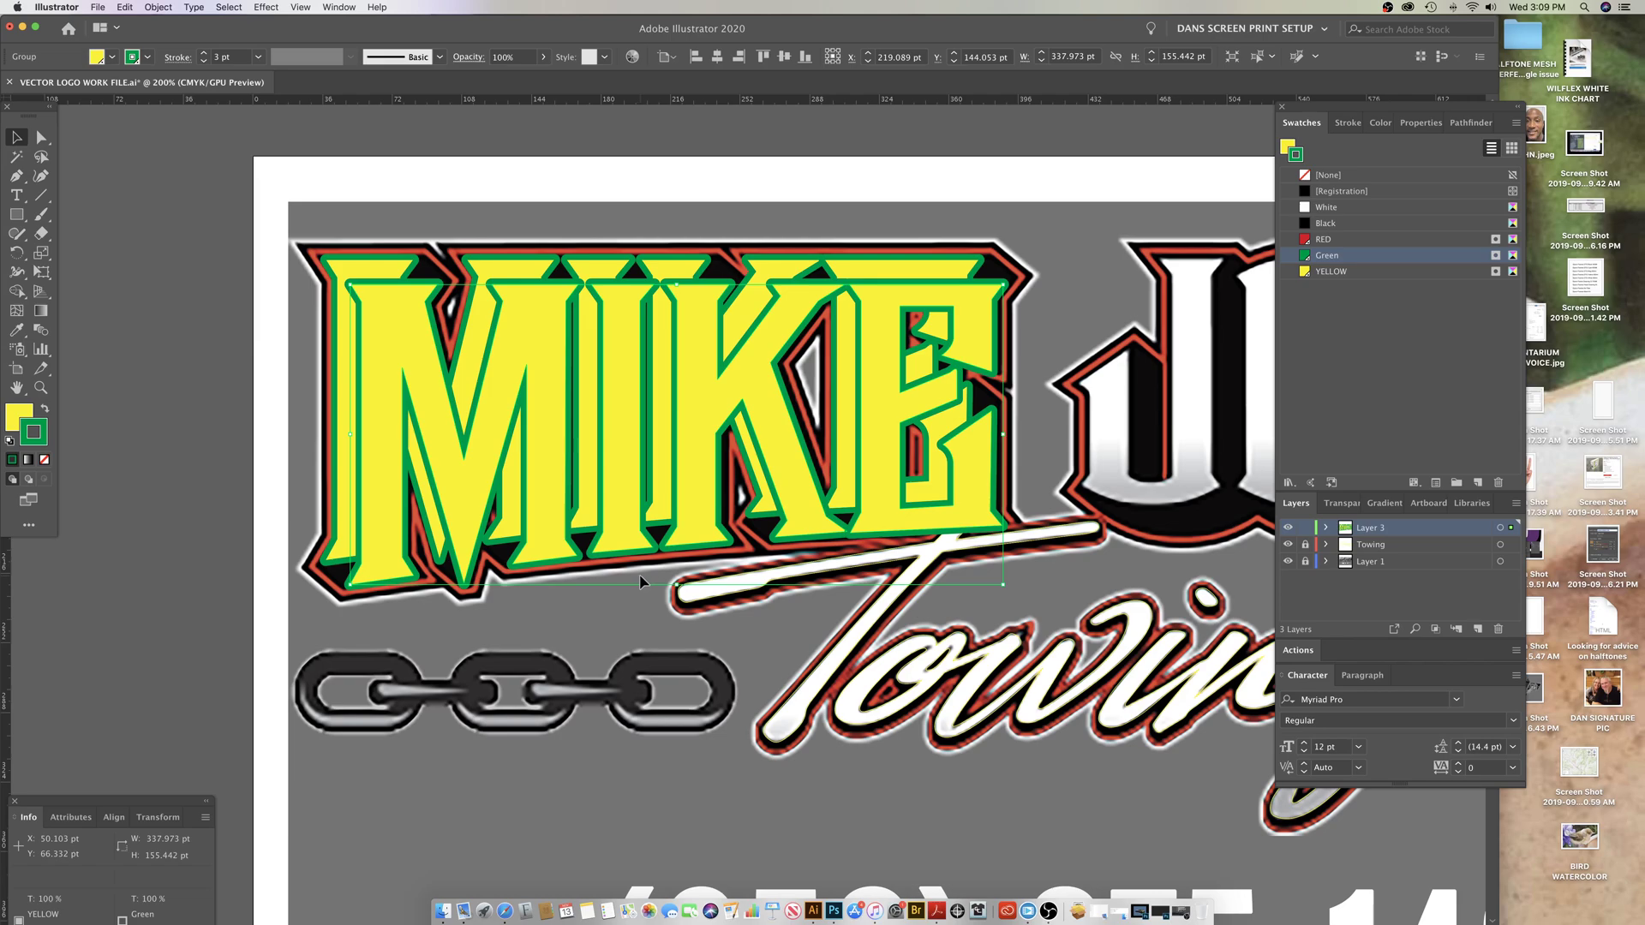
left_click_drag(543, 561, 550, 557)
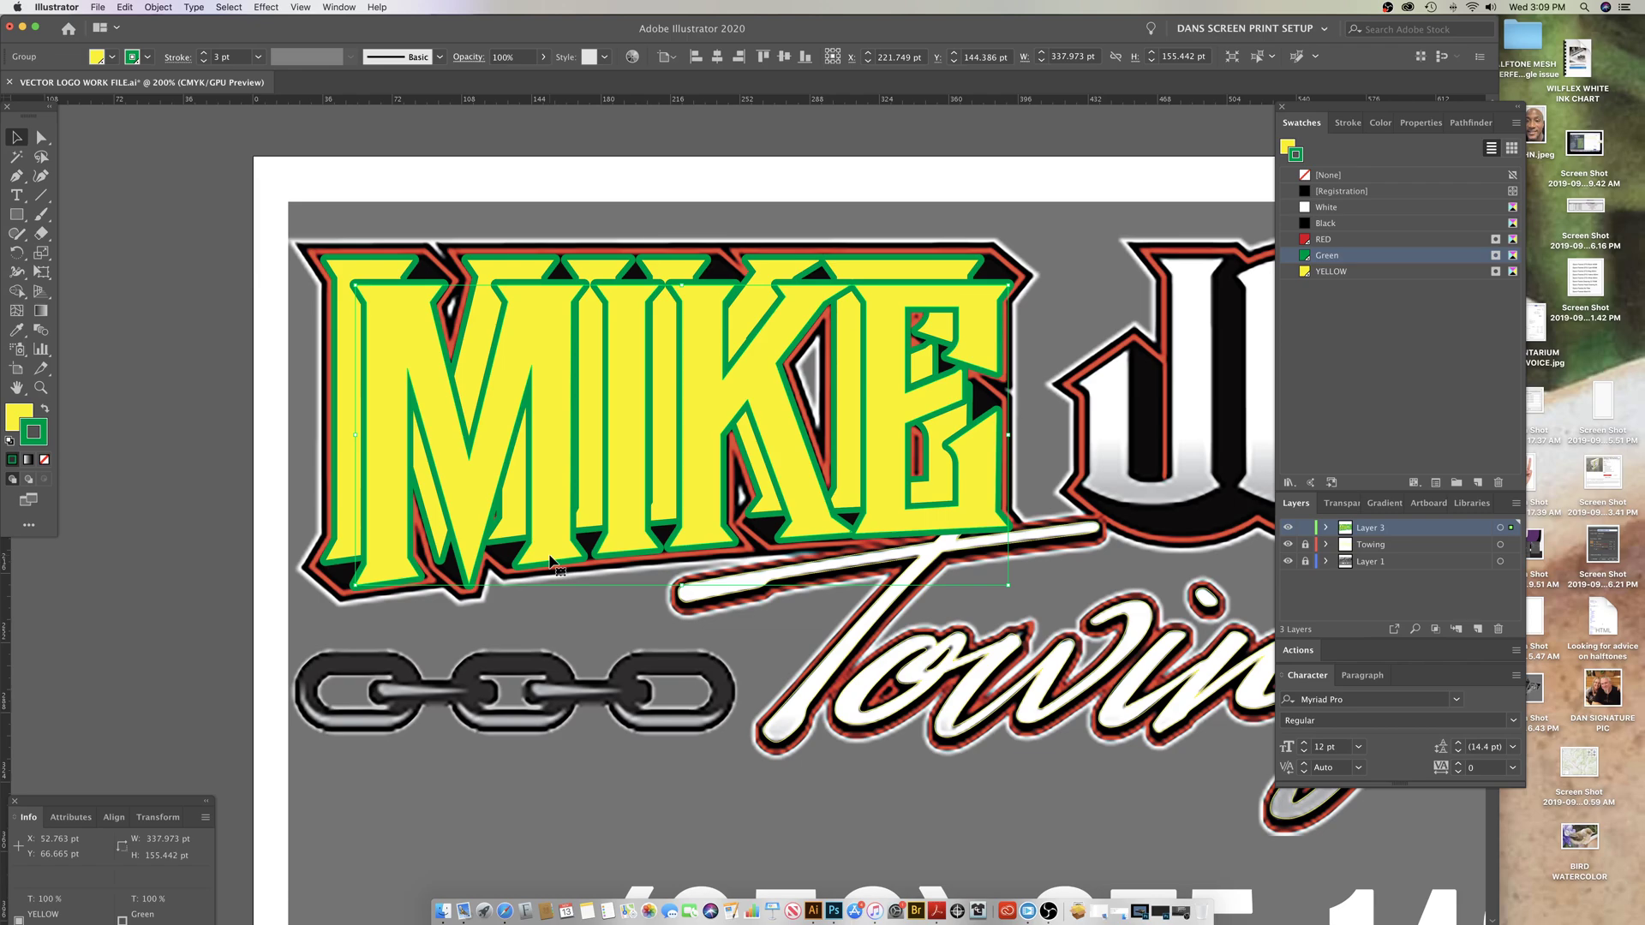
key("Delete")
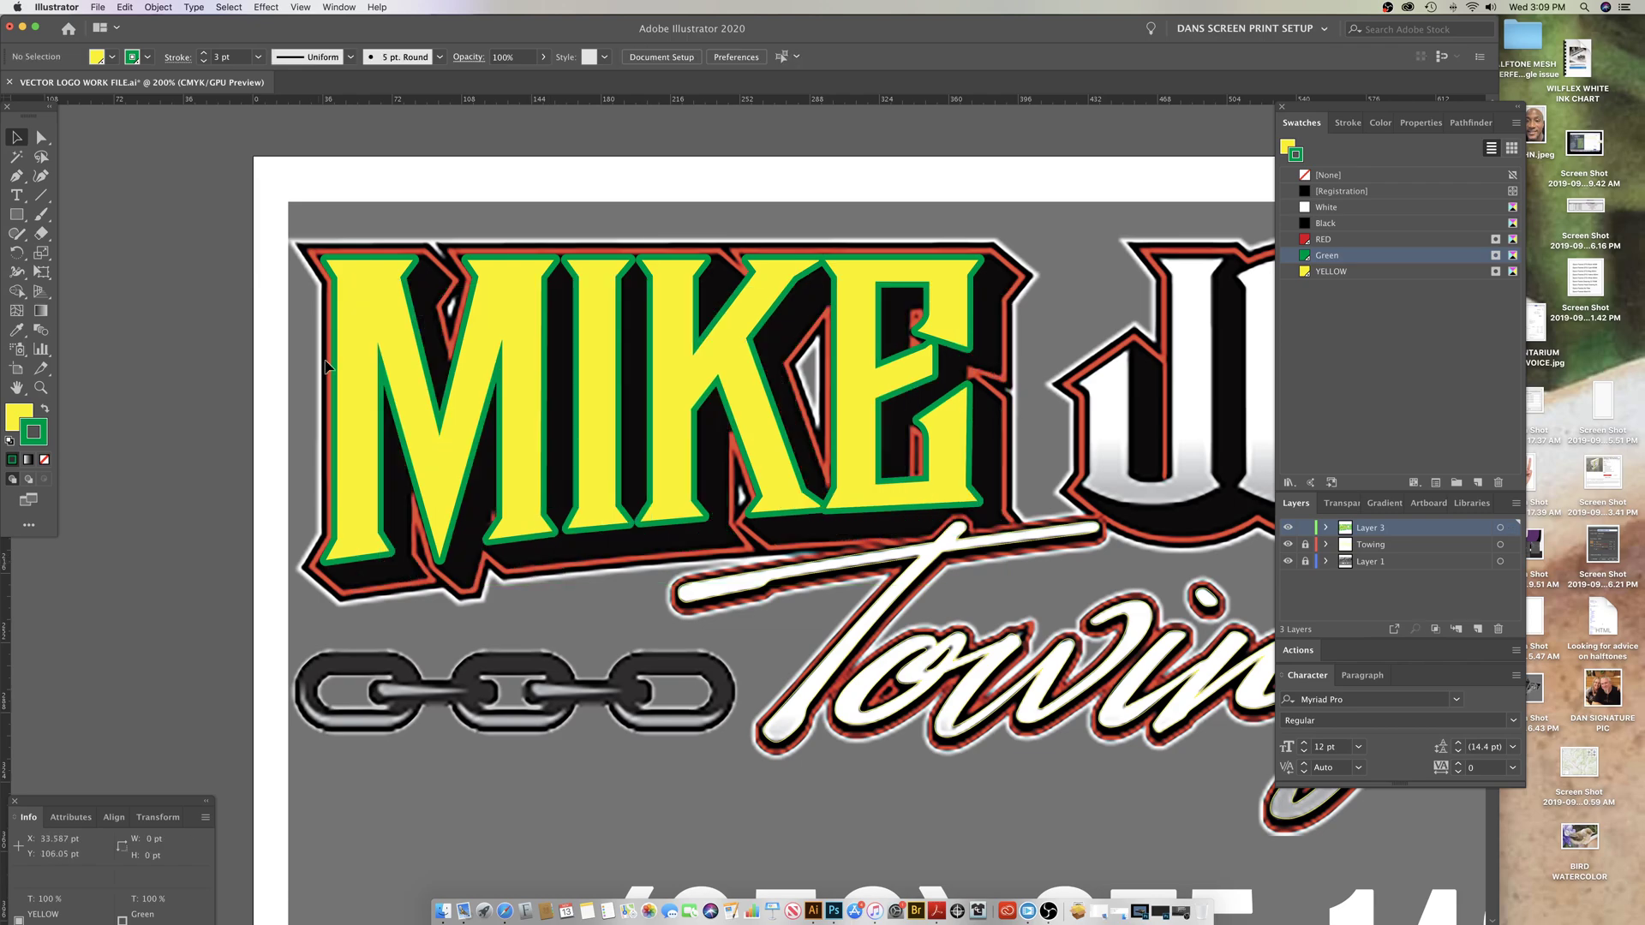
Step: Try moving the letter E to the right off the template, and undo the move
key("p")
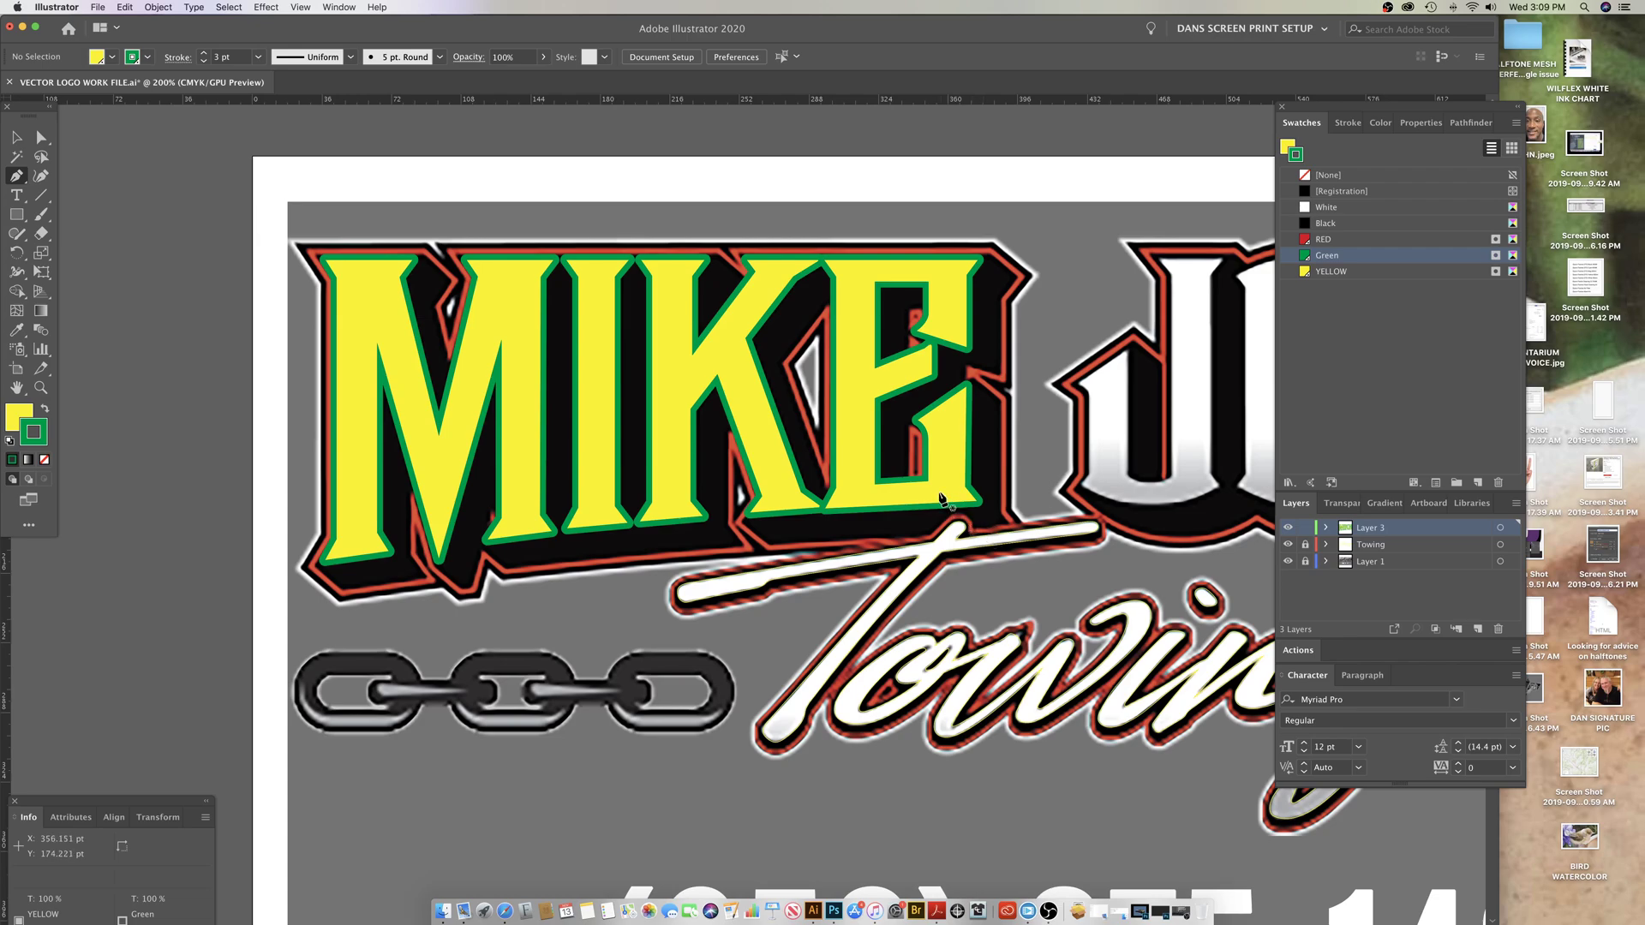
left_click_drag(942, 499, 1017, 476)
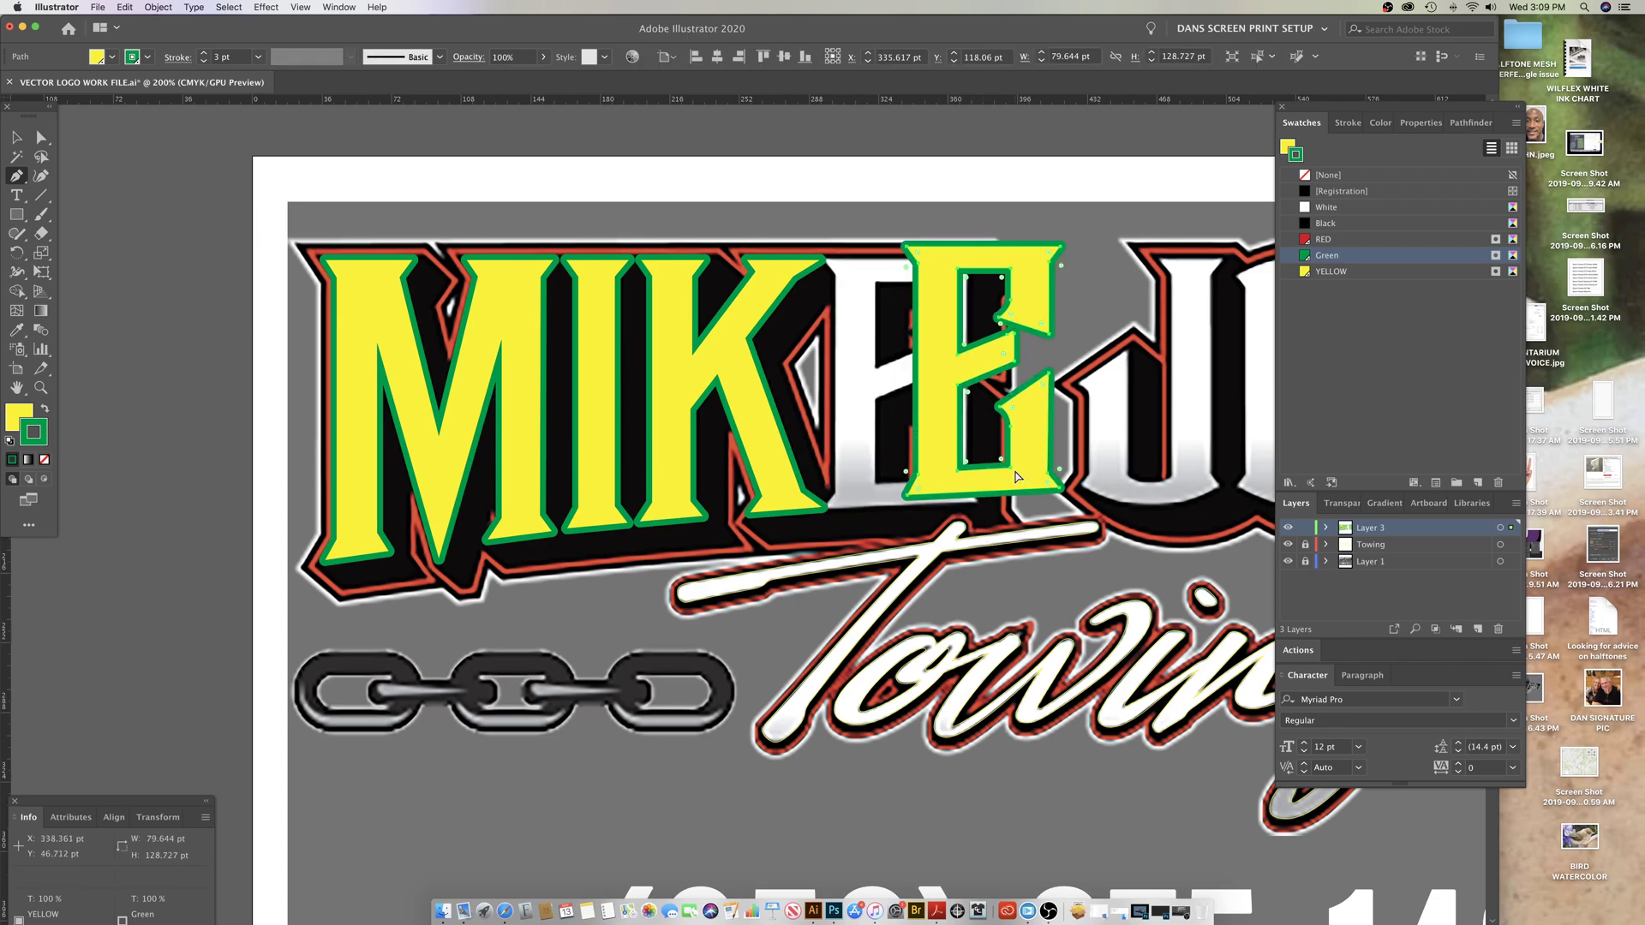
key("super+z")
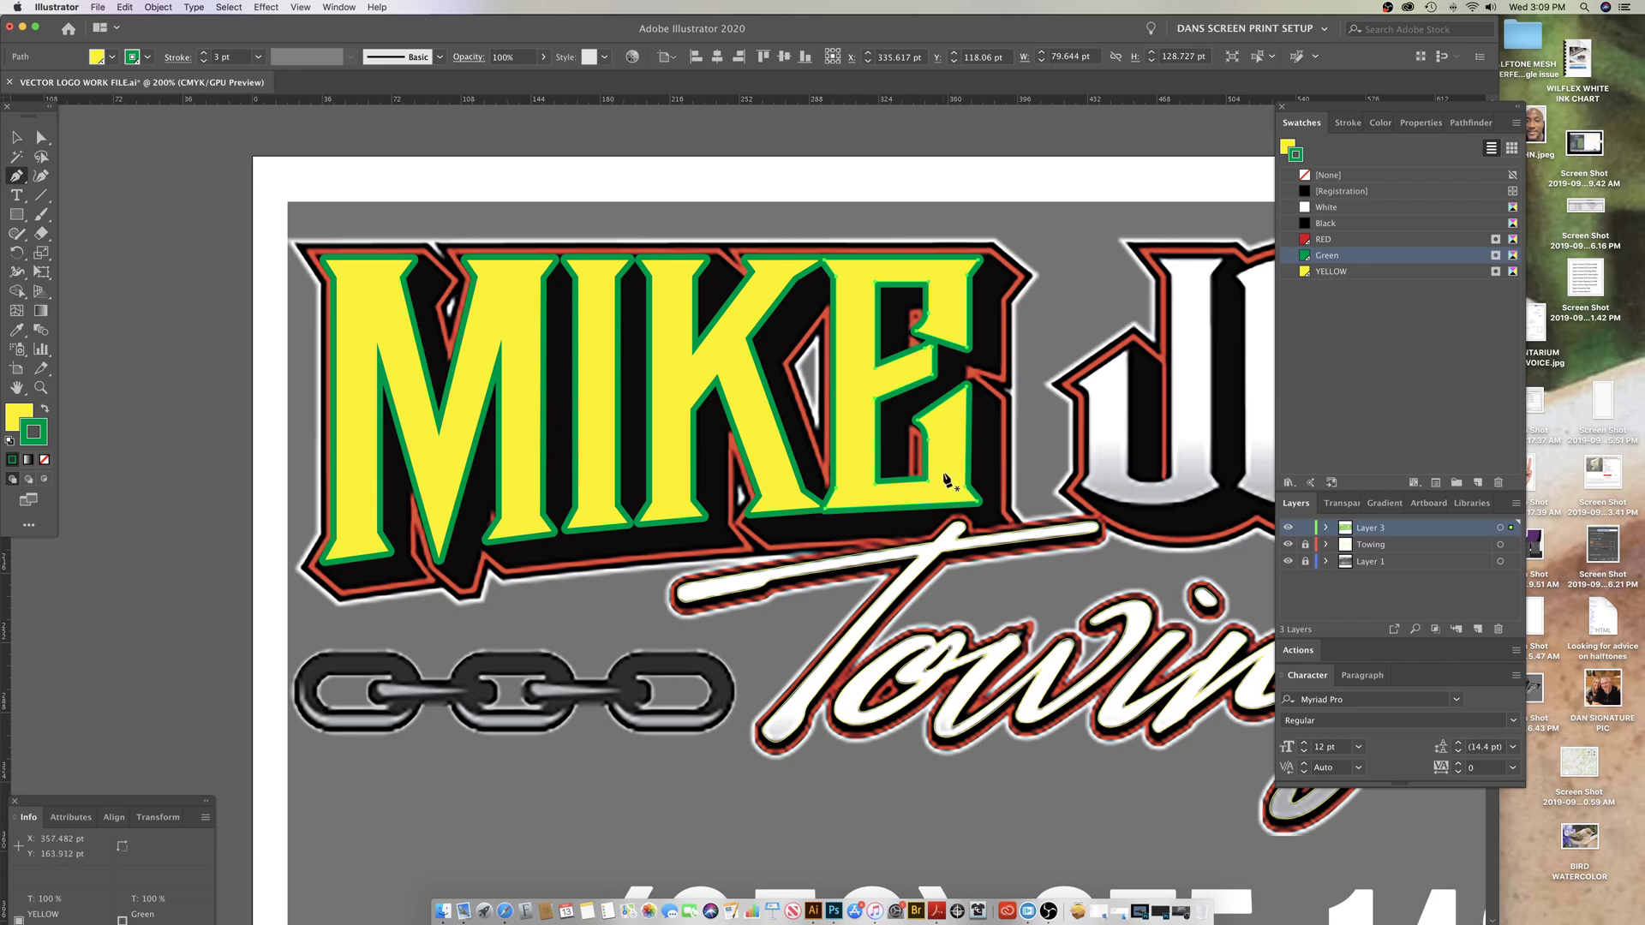
Step: Place a copy of the MIKE group directly behind the original and set its stroke and fill to RED
left_click(16, 138)
left_click(512, 324)
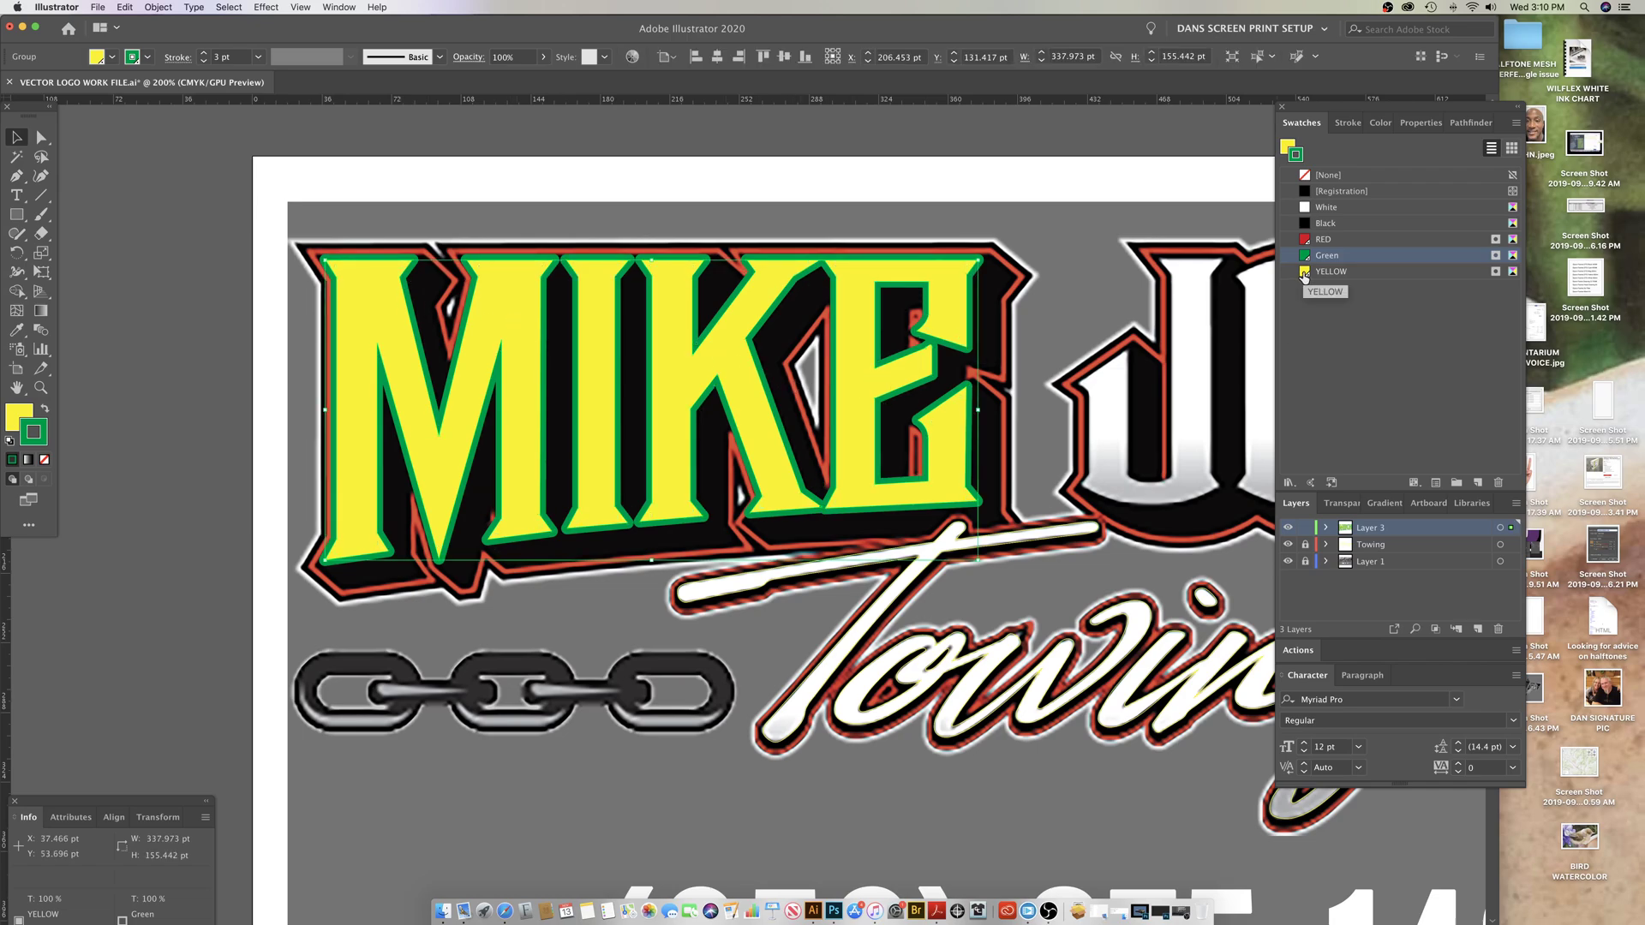
left_click(1306, 239)
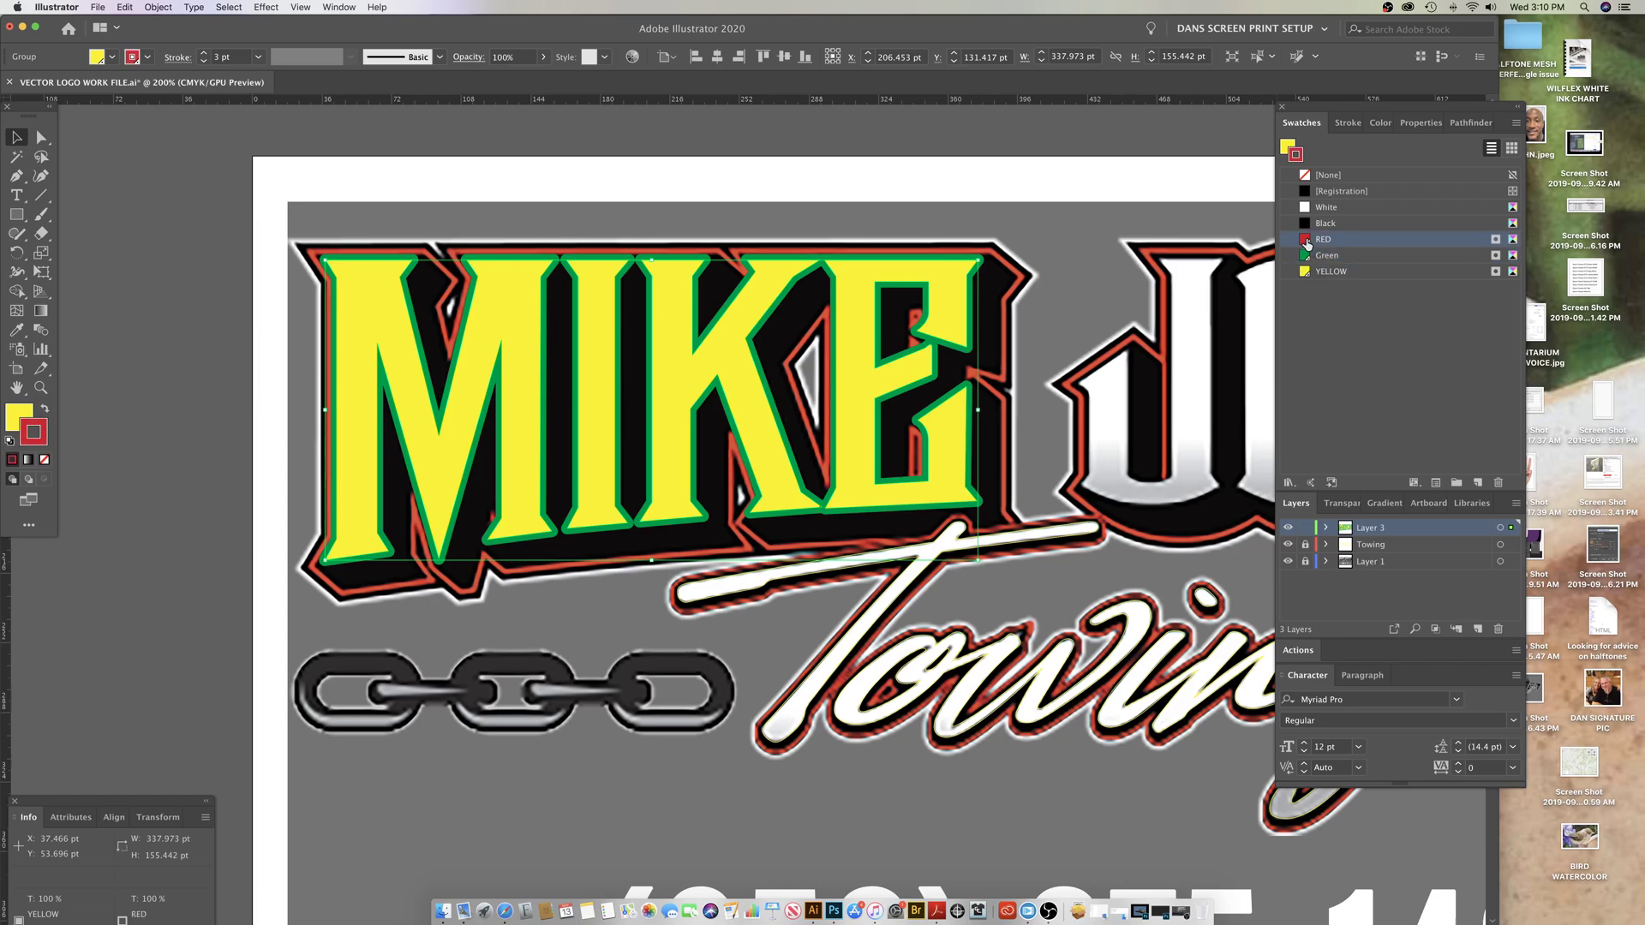
key("x")
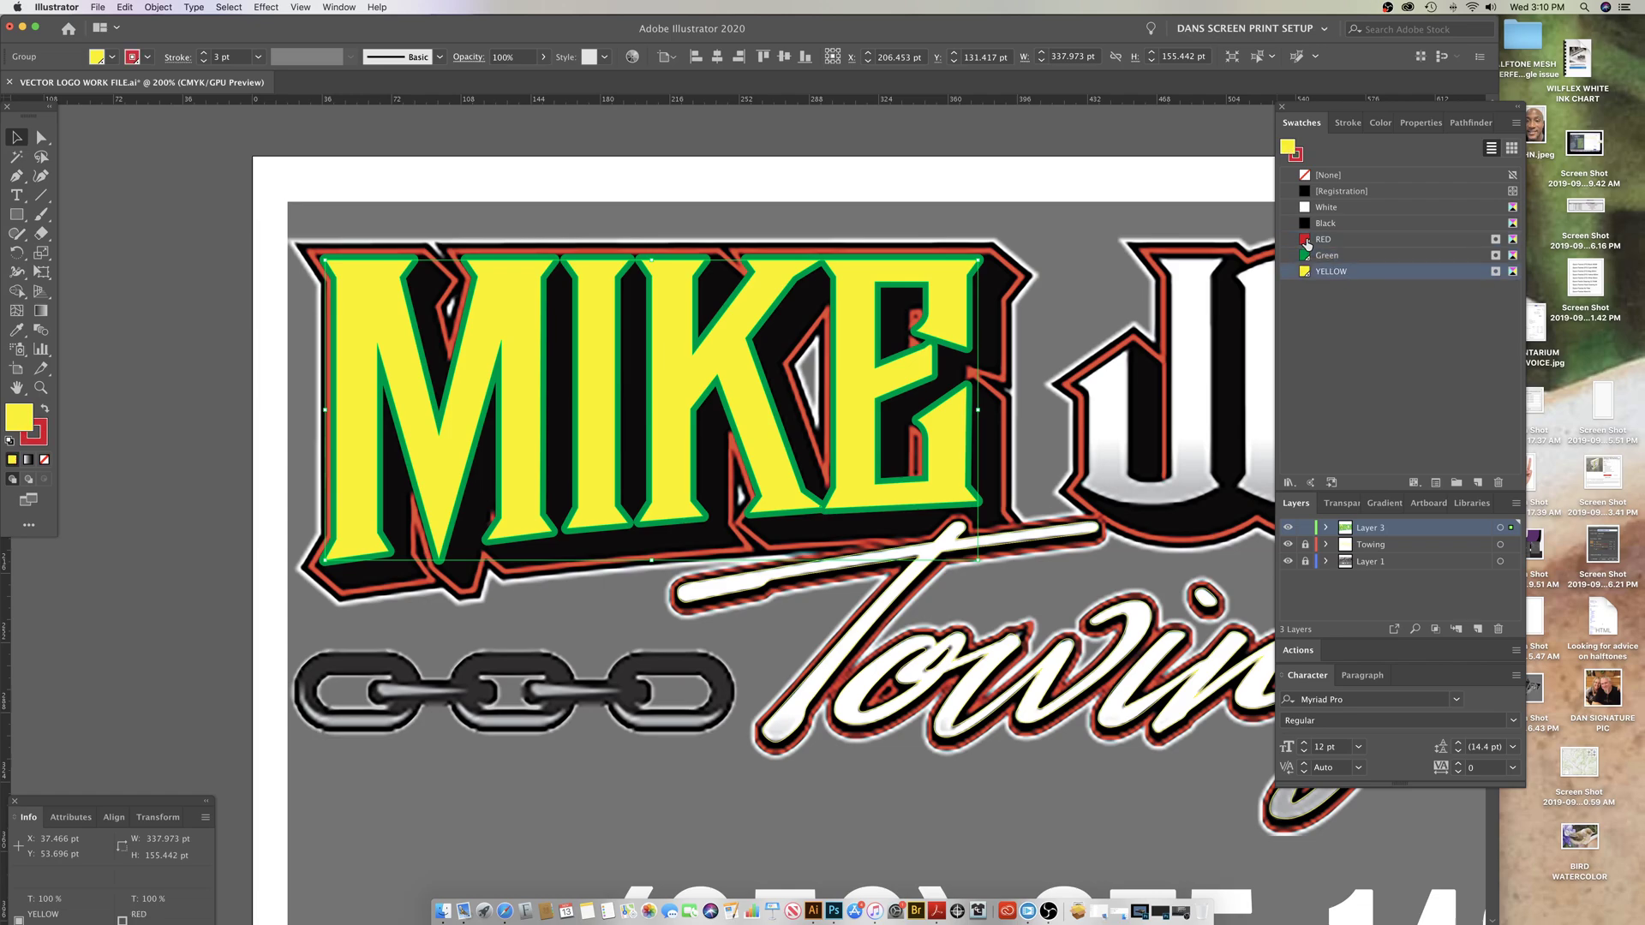
left_click(1305, 240)
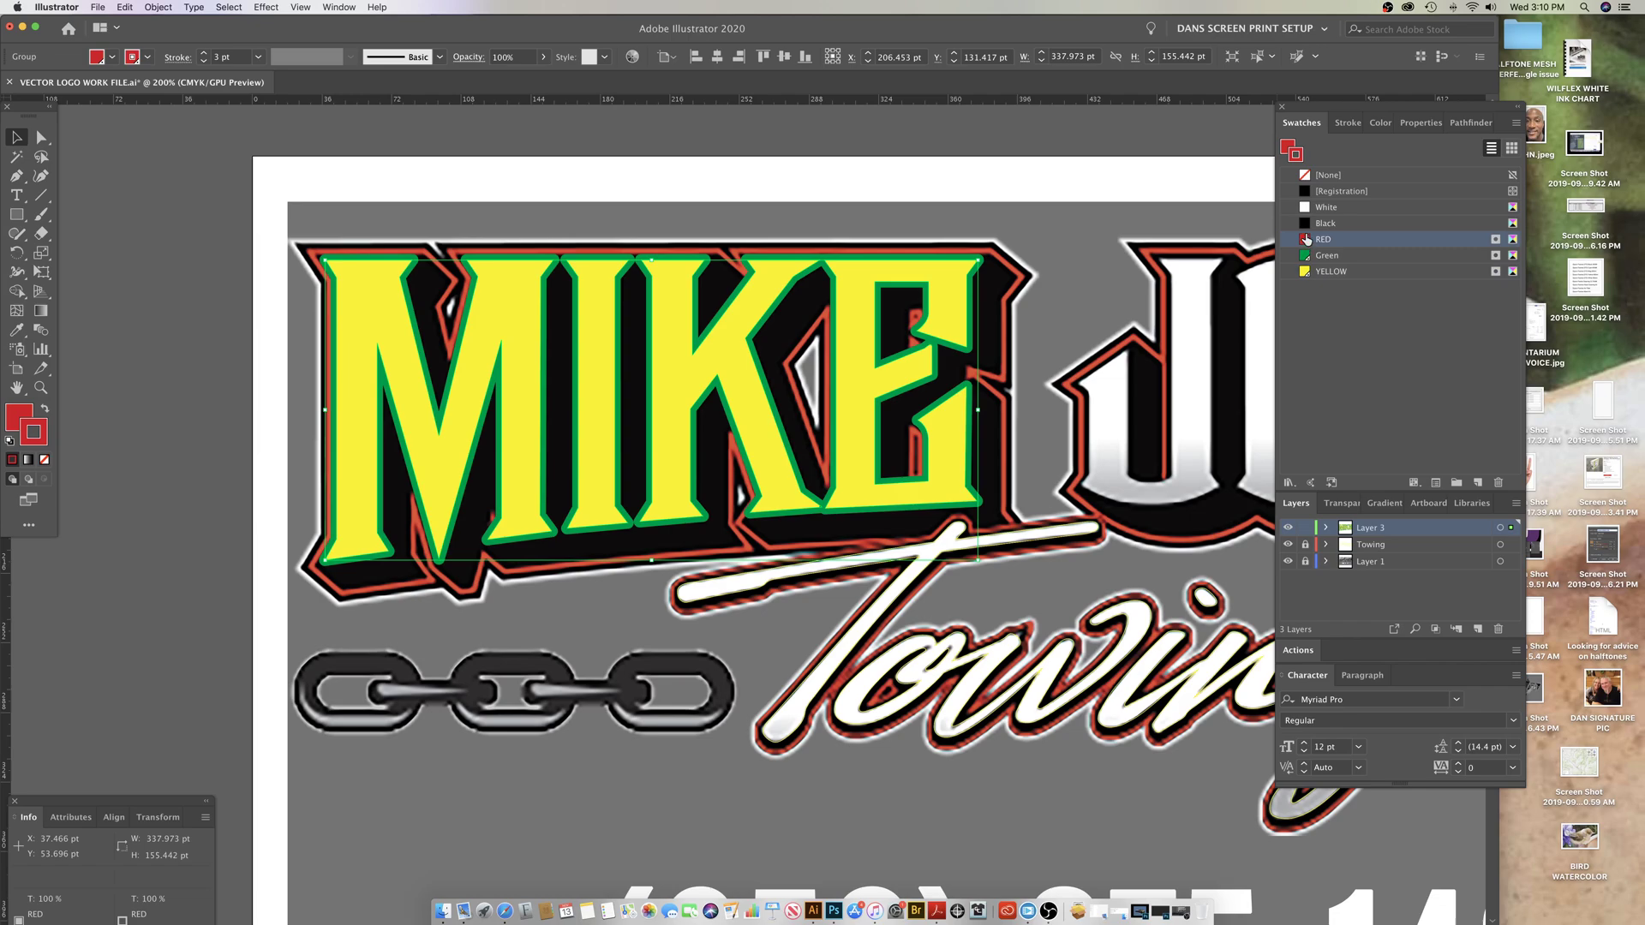
Step: Increase the red MIKE copy's stroke weight to 6 pt
left_click(1347, 124)
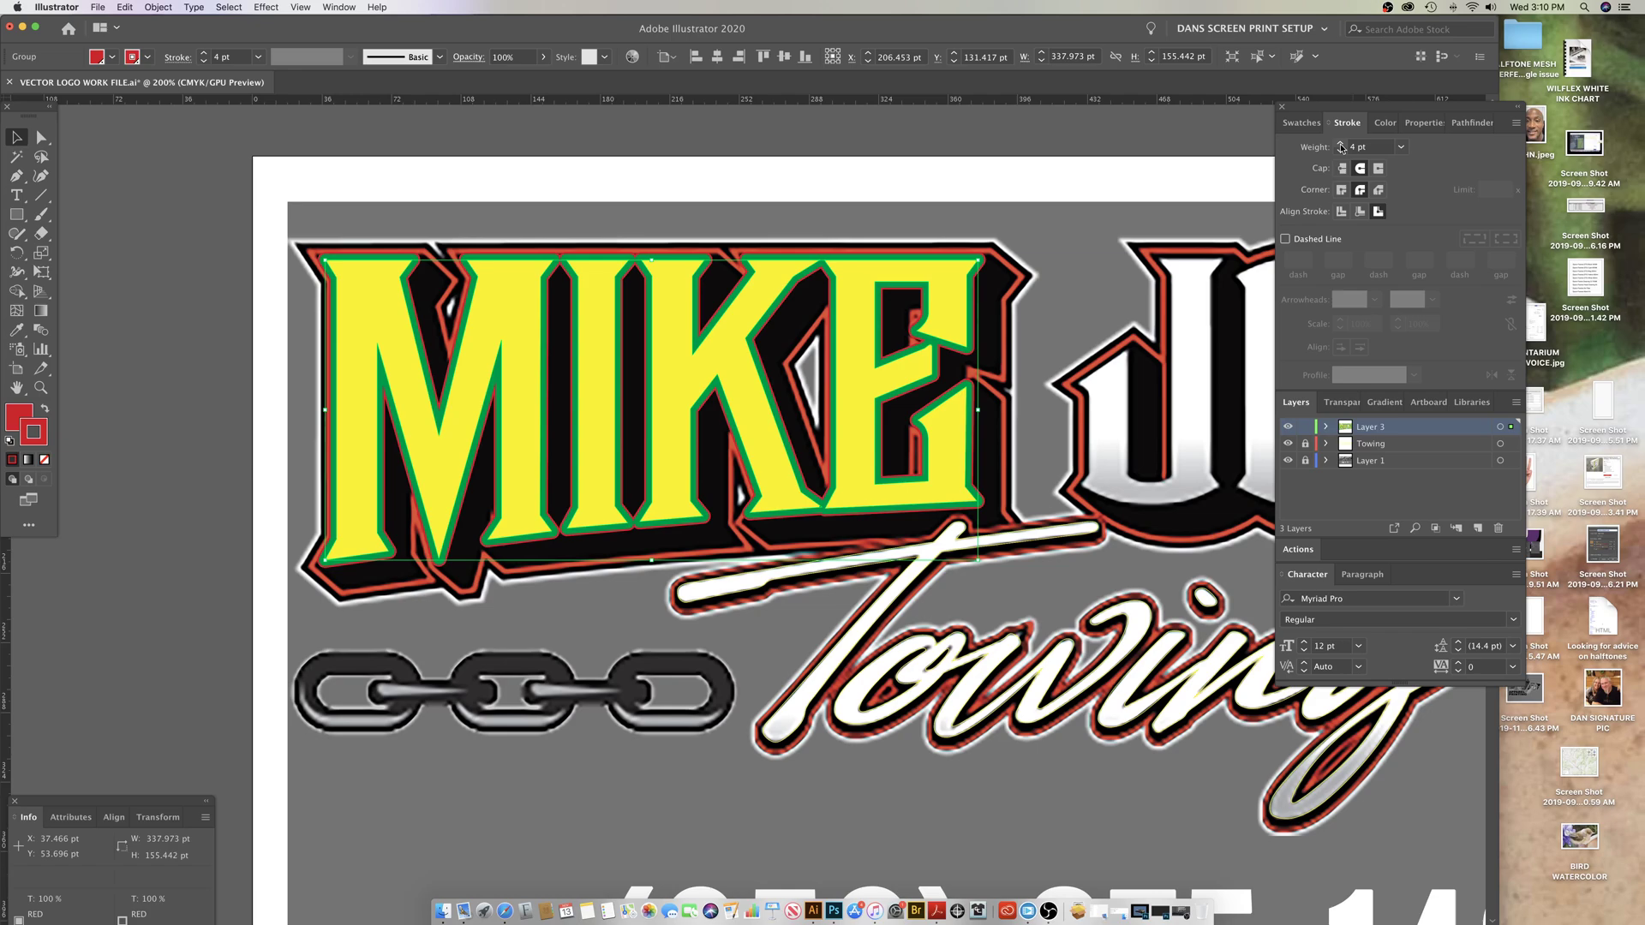
left_click(1341, 145)
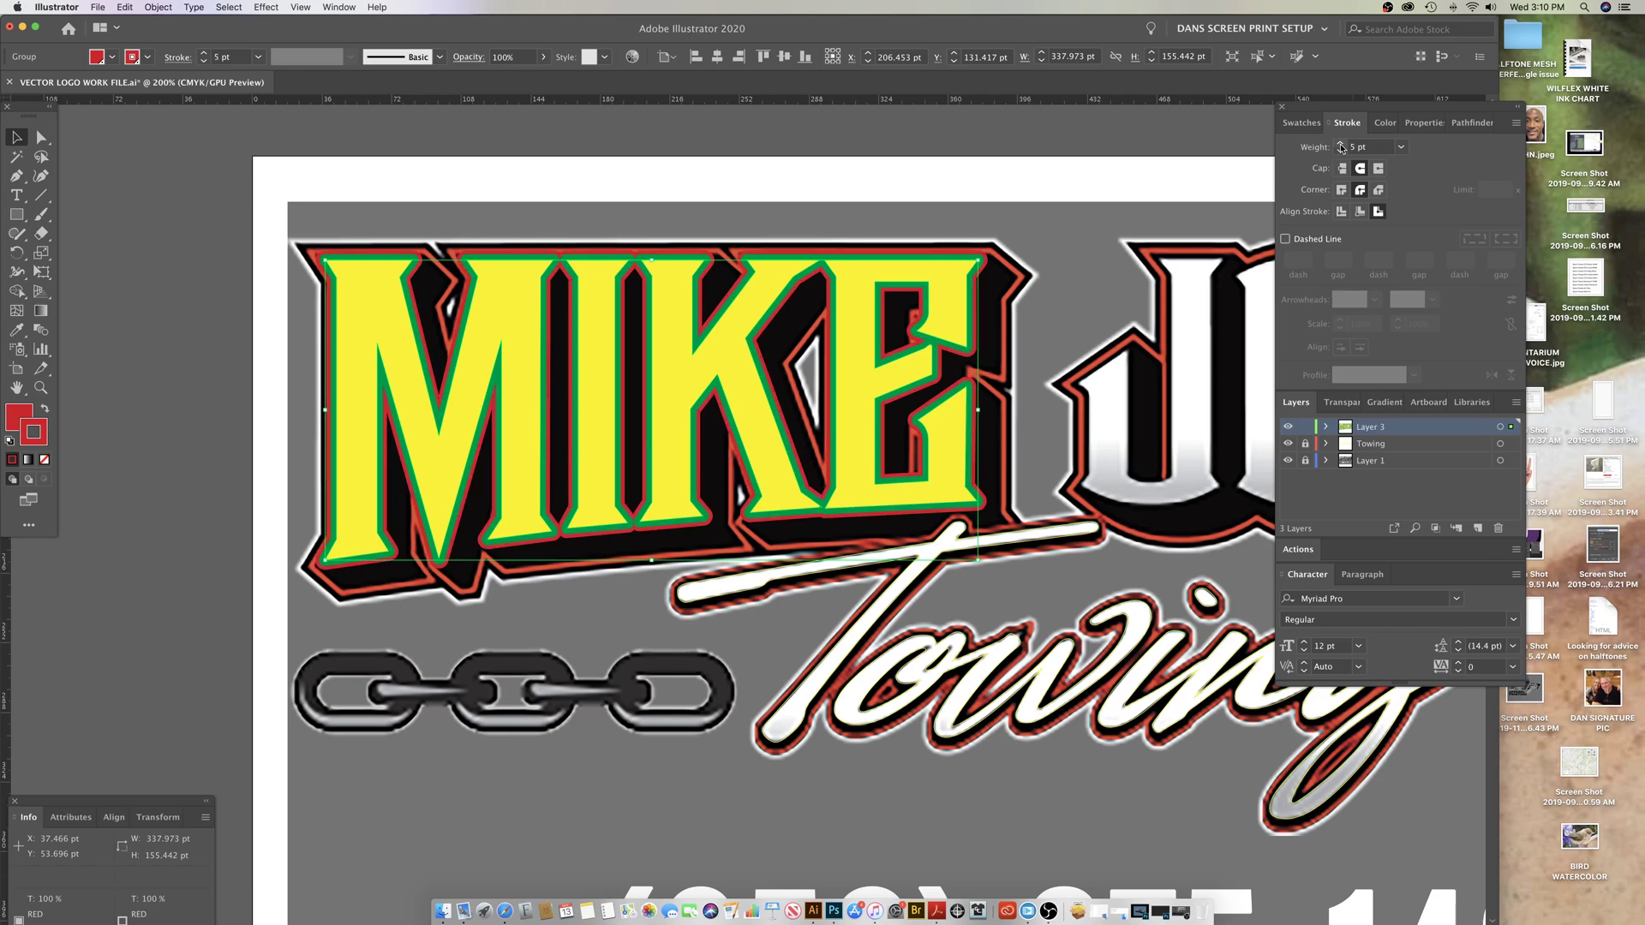
left_click(1342, 146)
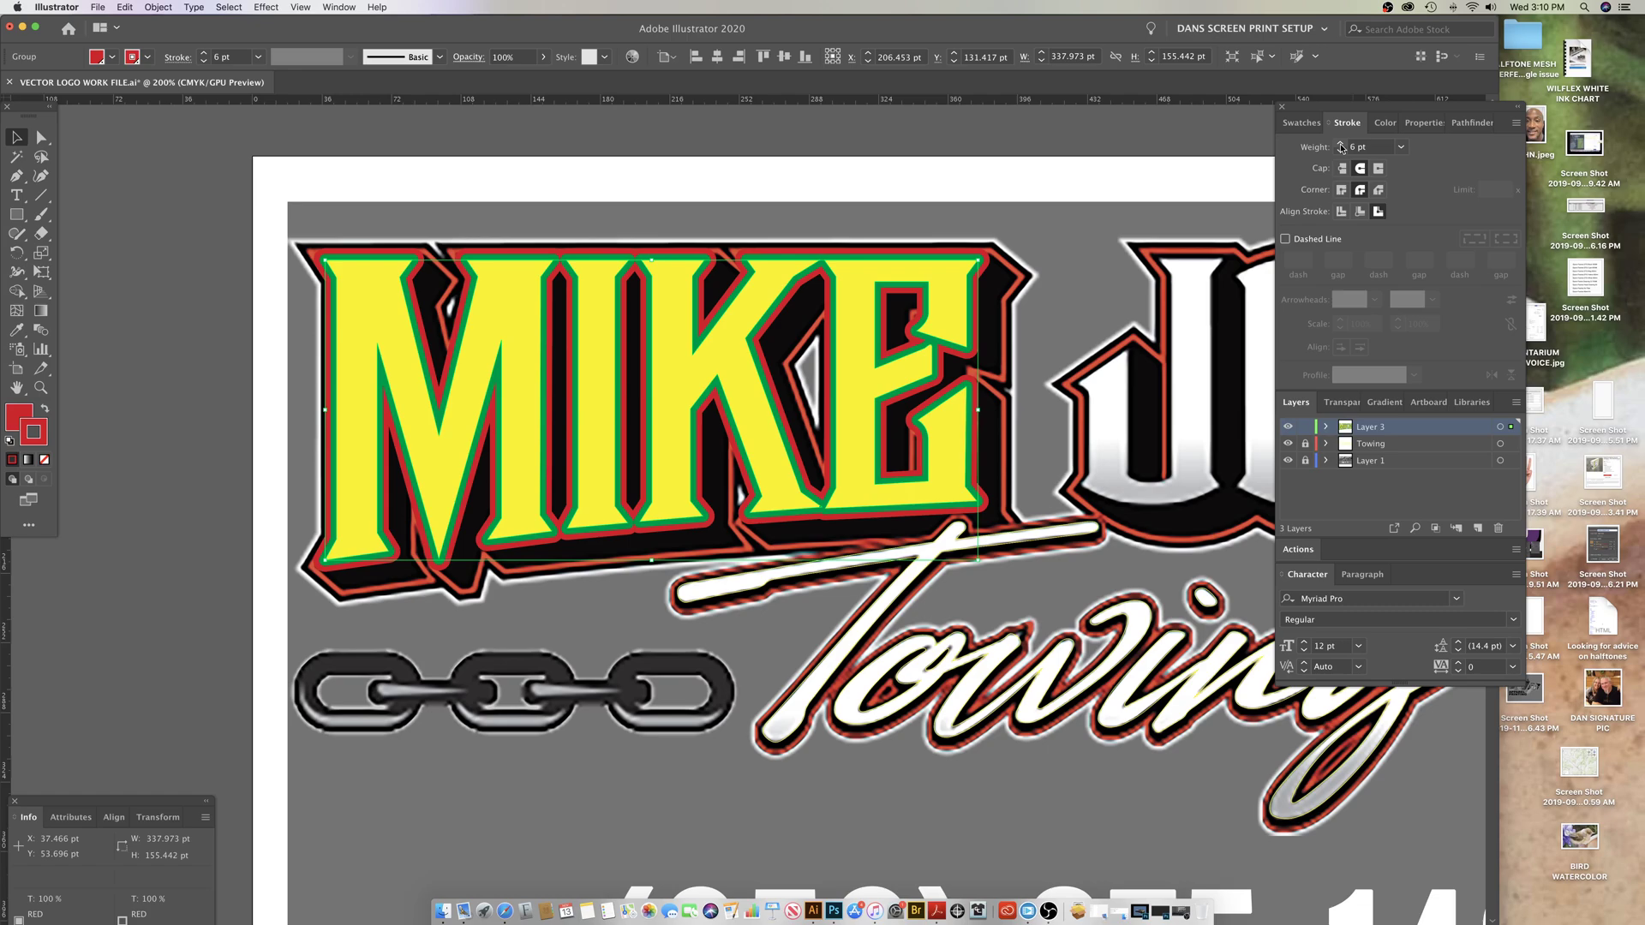
Step: Add another MIKE copy behind the red one with White fill and stroke, and set its stroke weight to 8 pt
left_click(1301, 123)
left_click(1307, 208)
left_click(1306, 210)
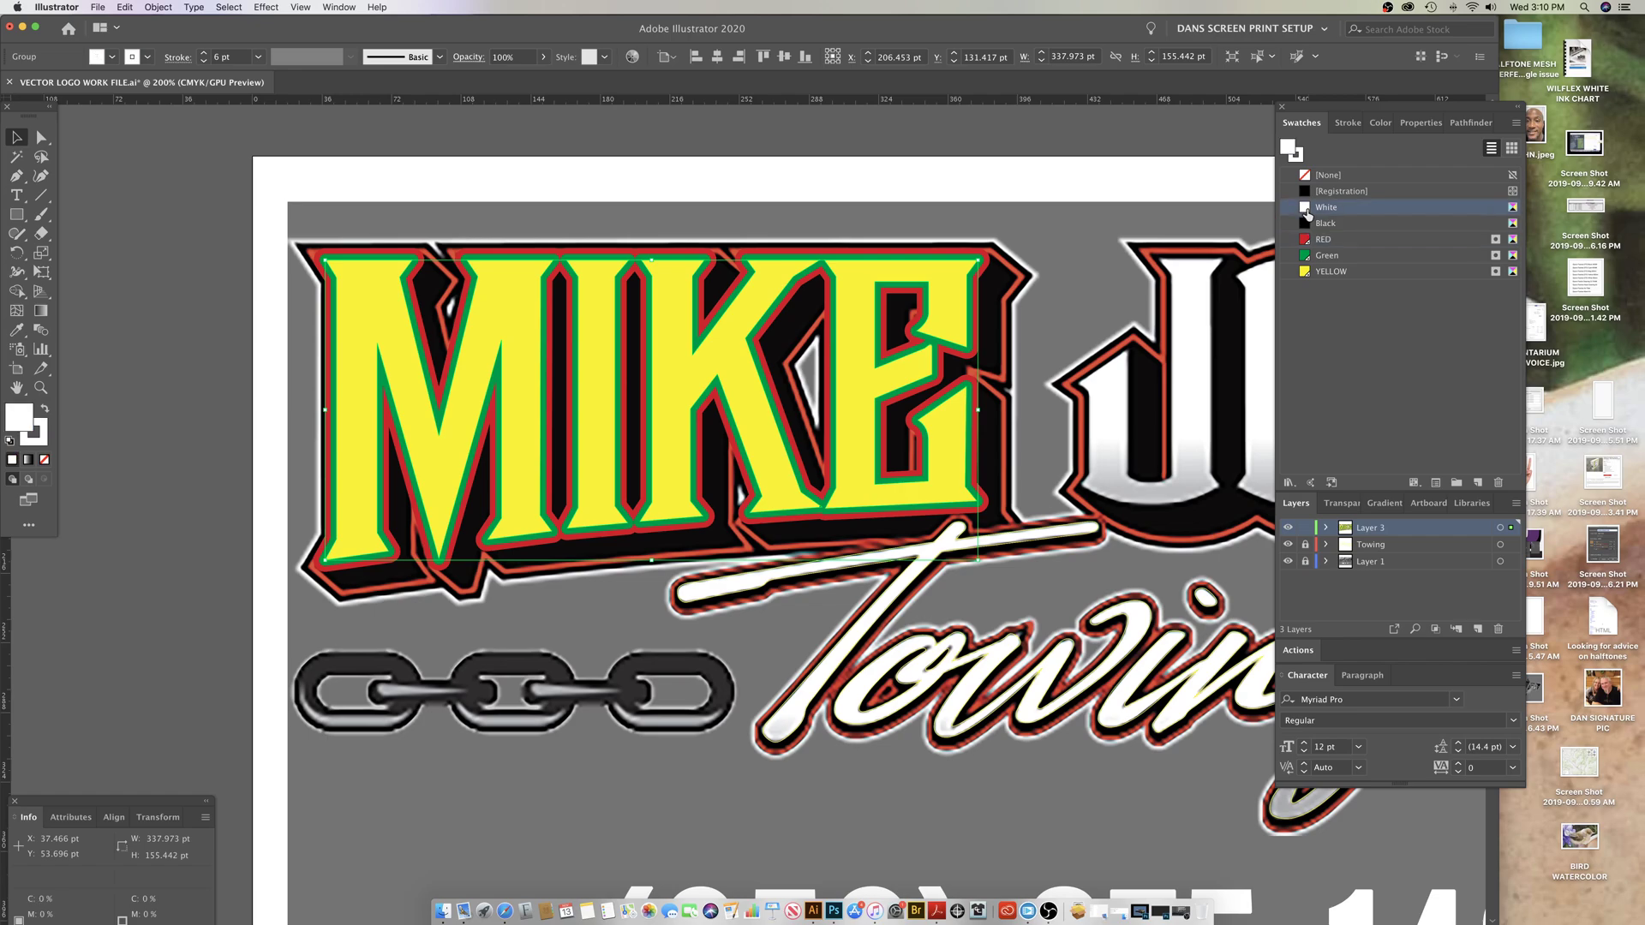
left_click(1348, 122)
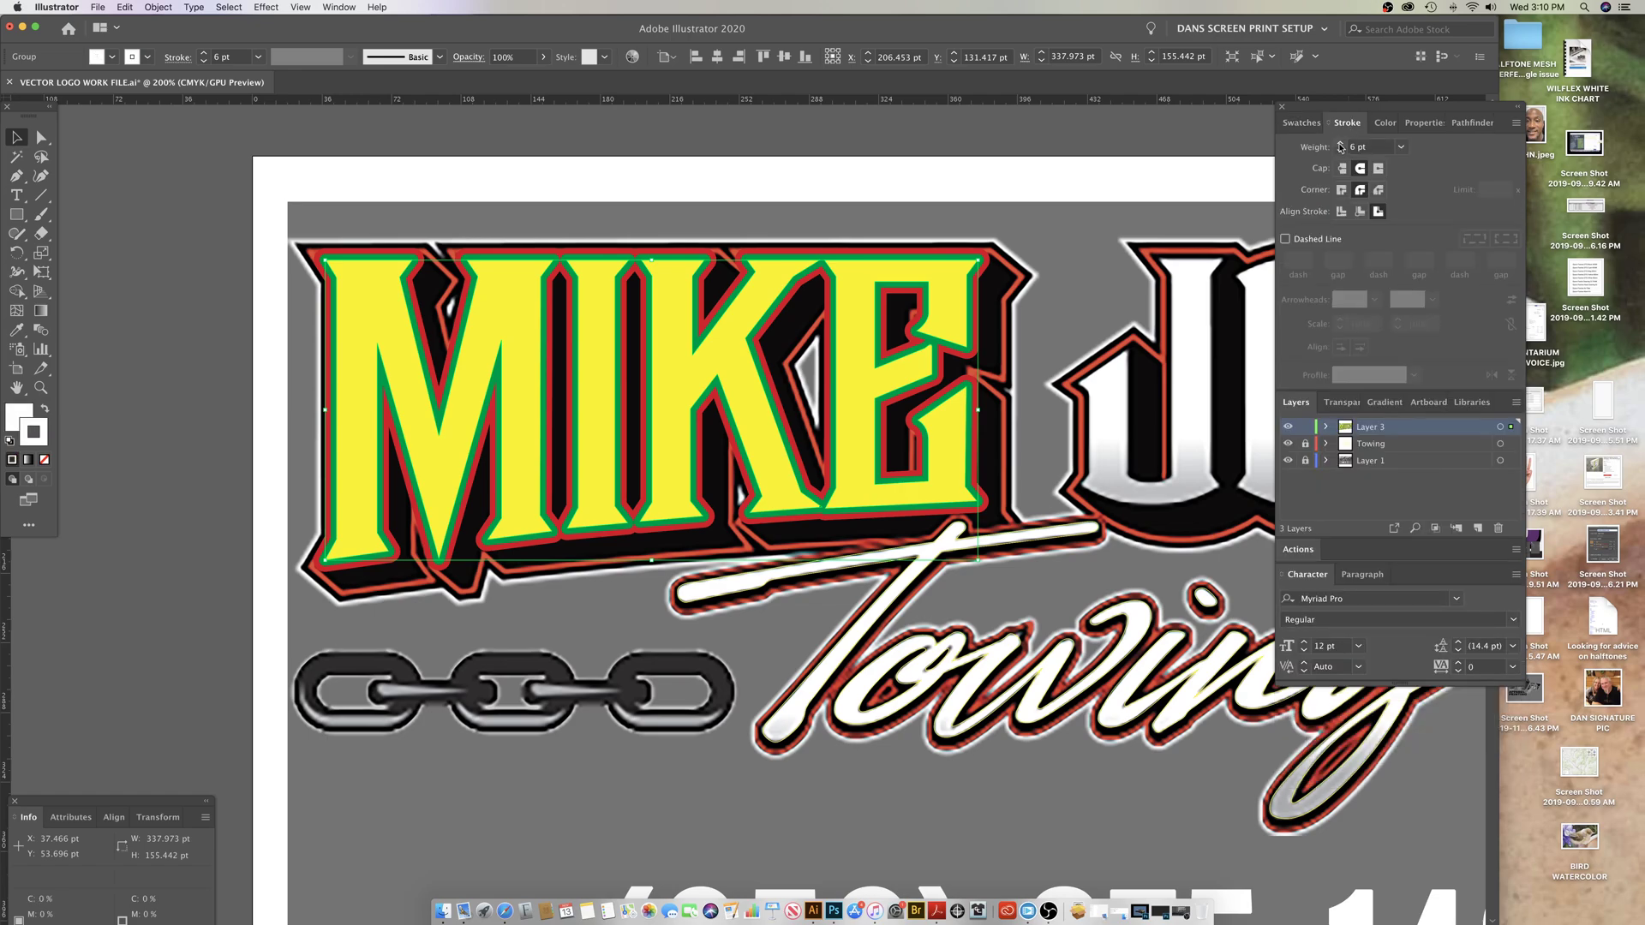
left_click(1341, 144)
left_click(1341, 144)
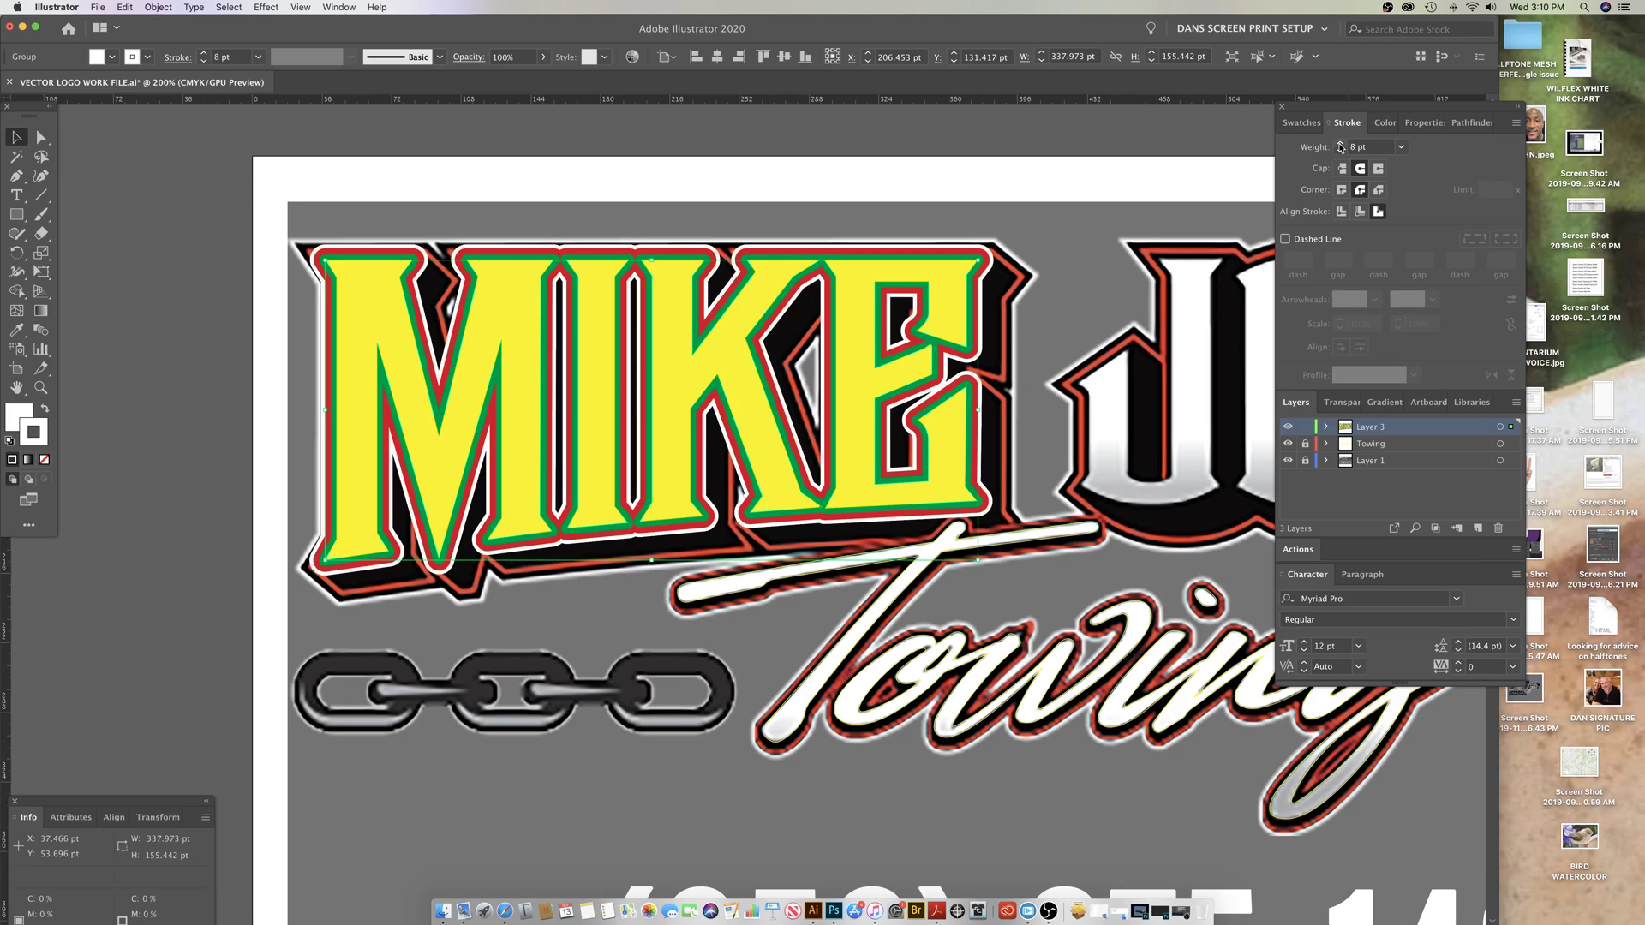
left_click(319, 568)
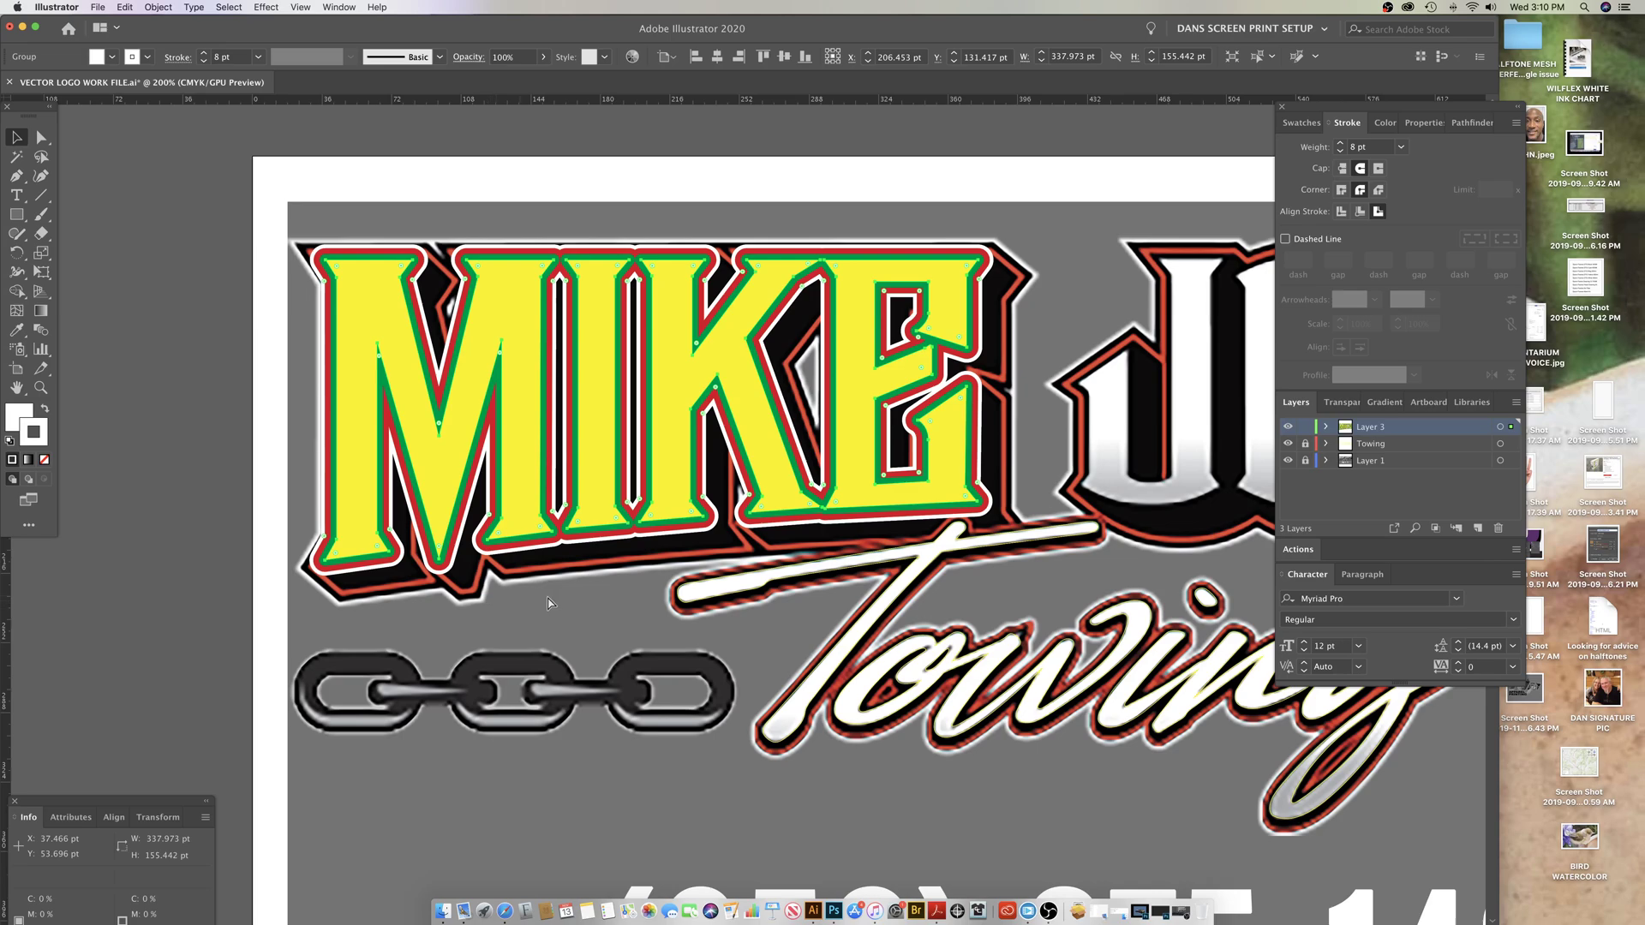
Step: Undo the white MIKE copy and the red copy's stroke weight increases, and deselect the artwork
key("super+z")
key("super+z")
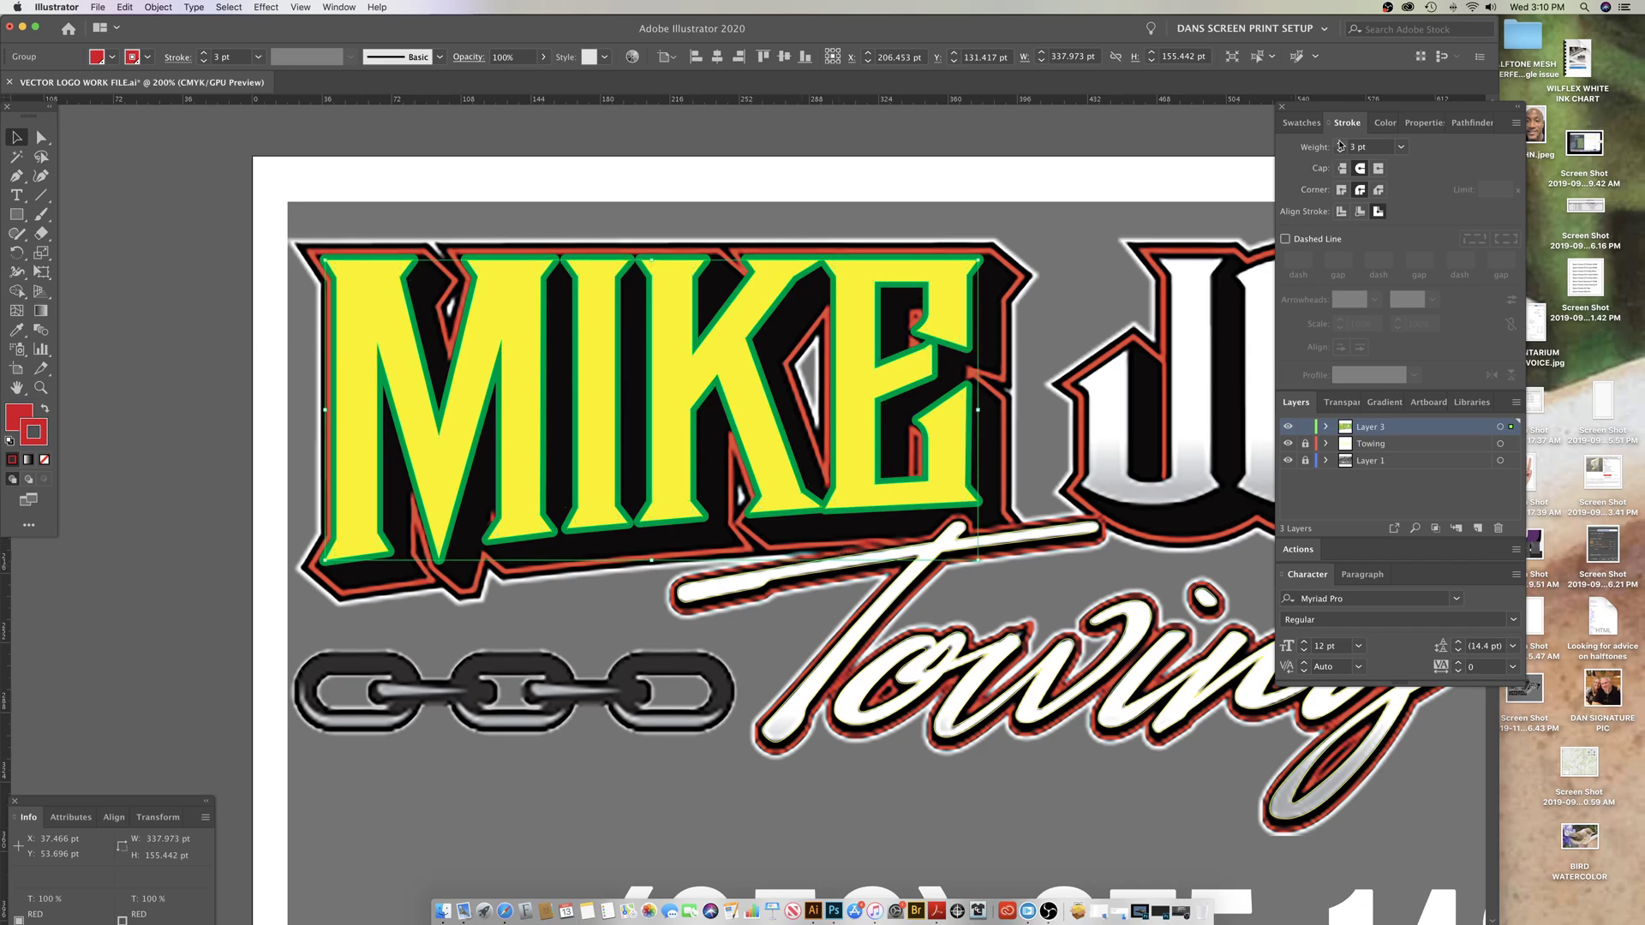
left_click(1031, 415)
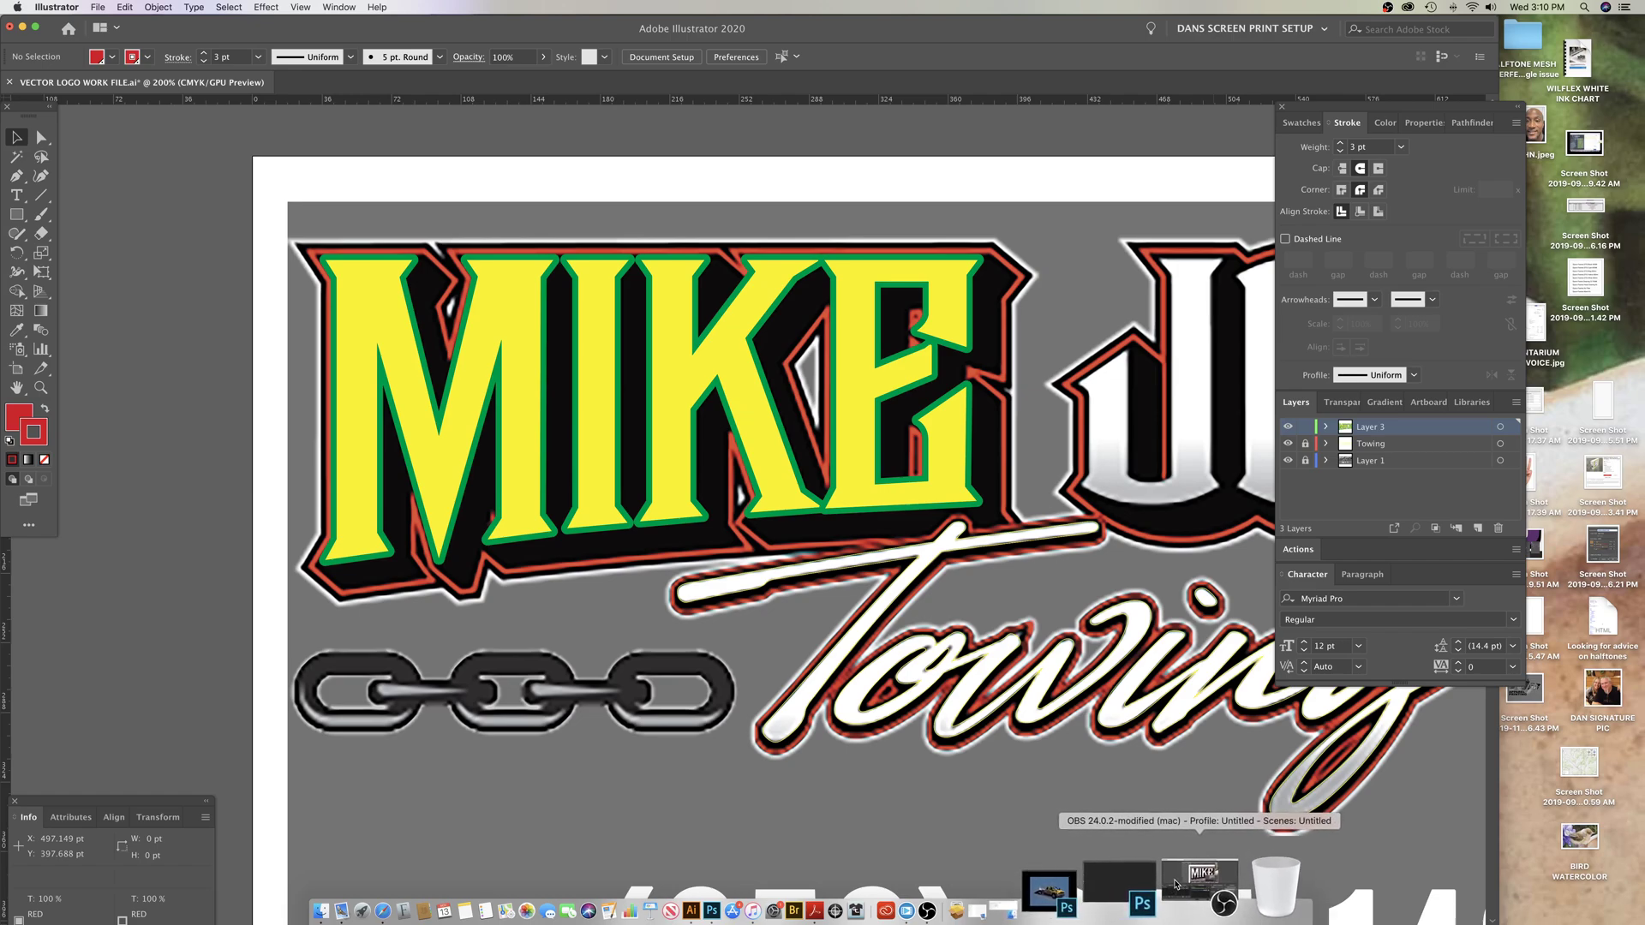
left_click(1175, 885)
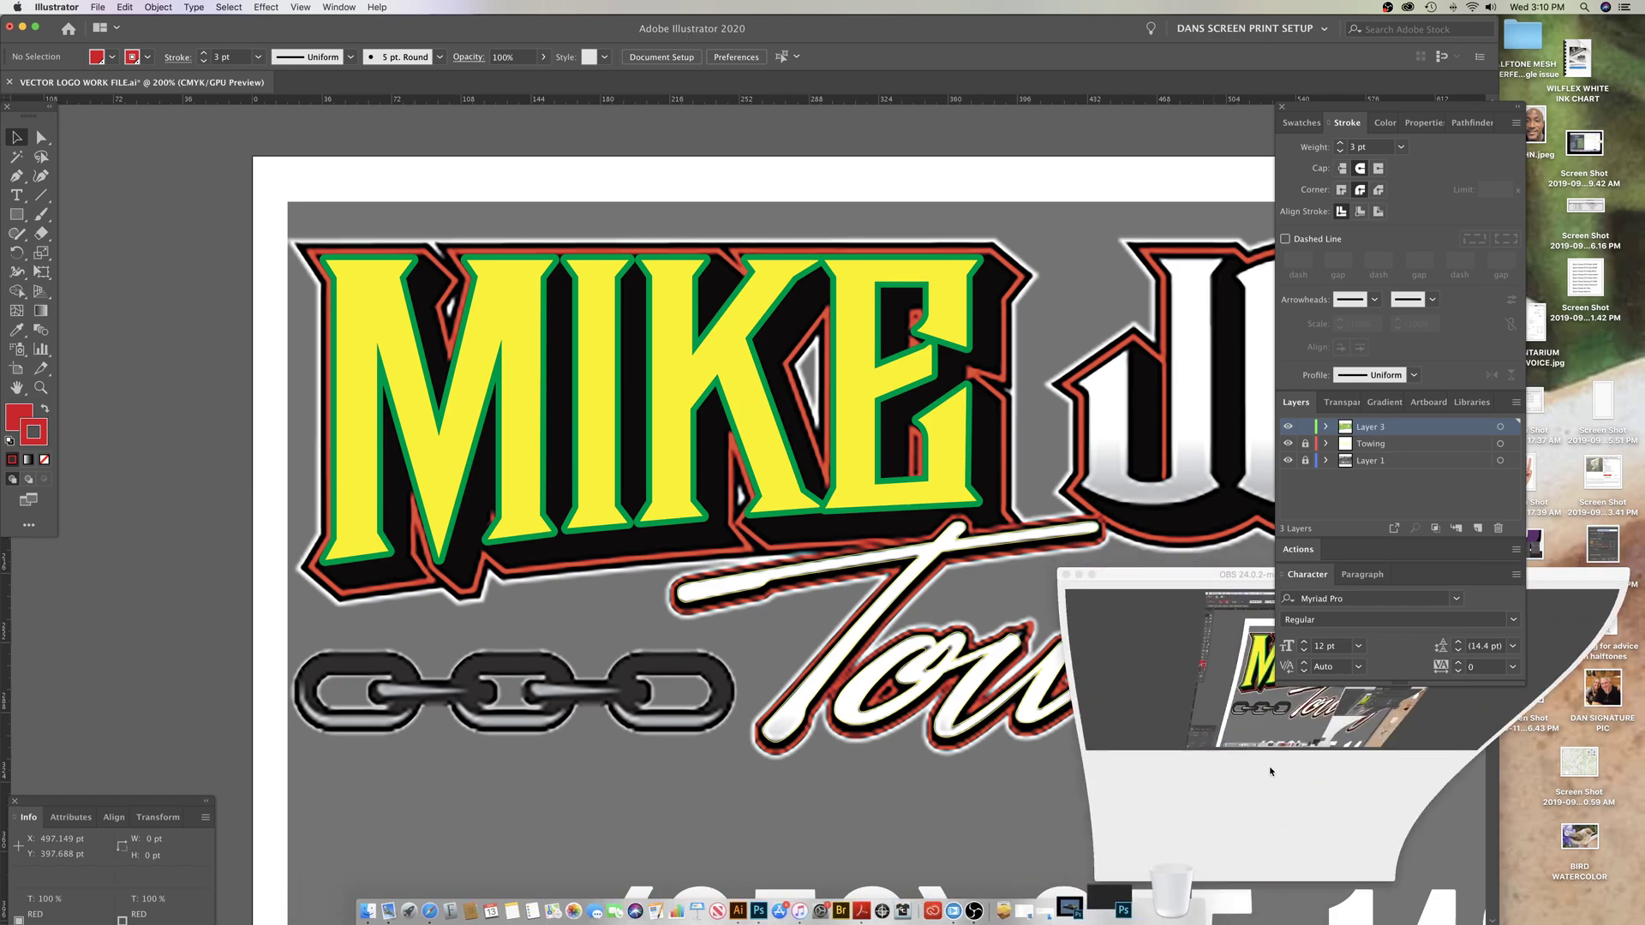